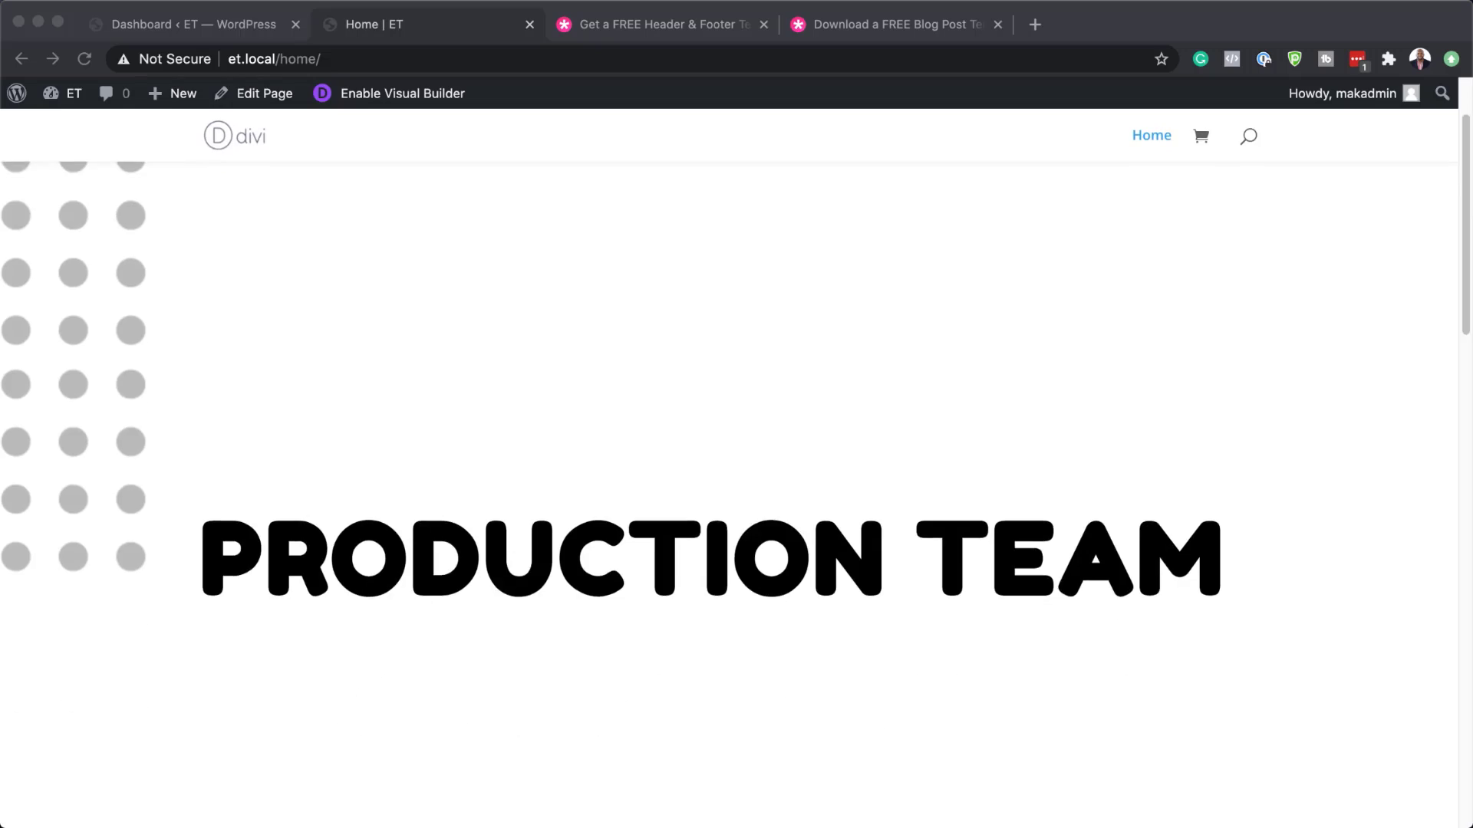
# Look through the example Home page, from the Production Team heading down to the team description and booking button
pyautogui.scroll(-20, 728, 460)
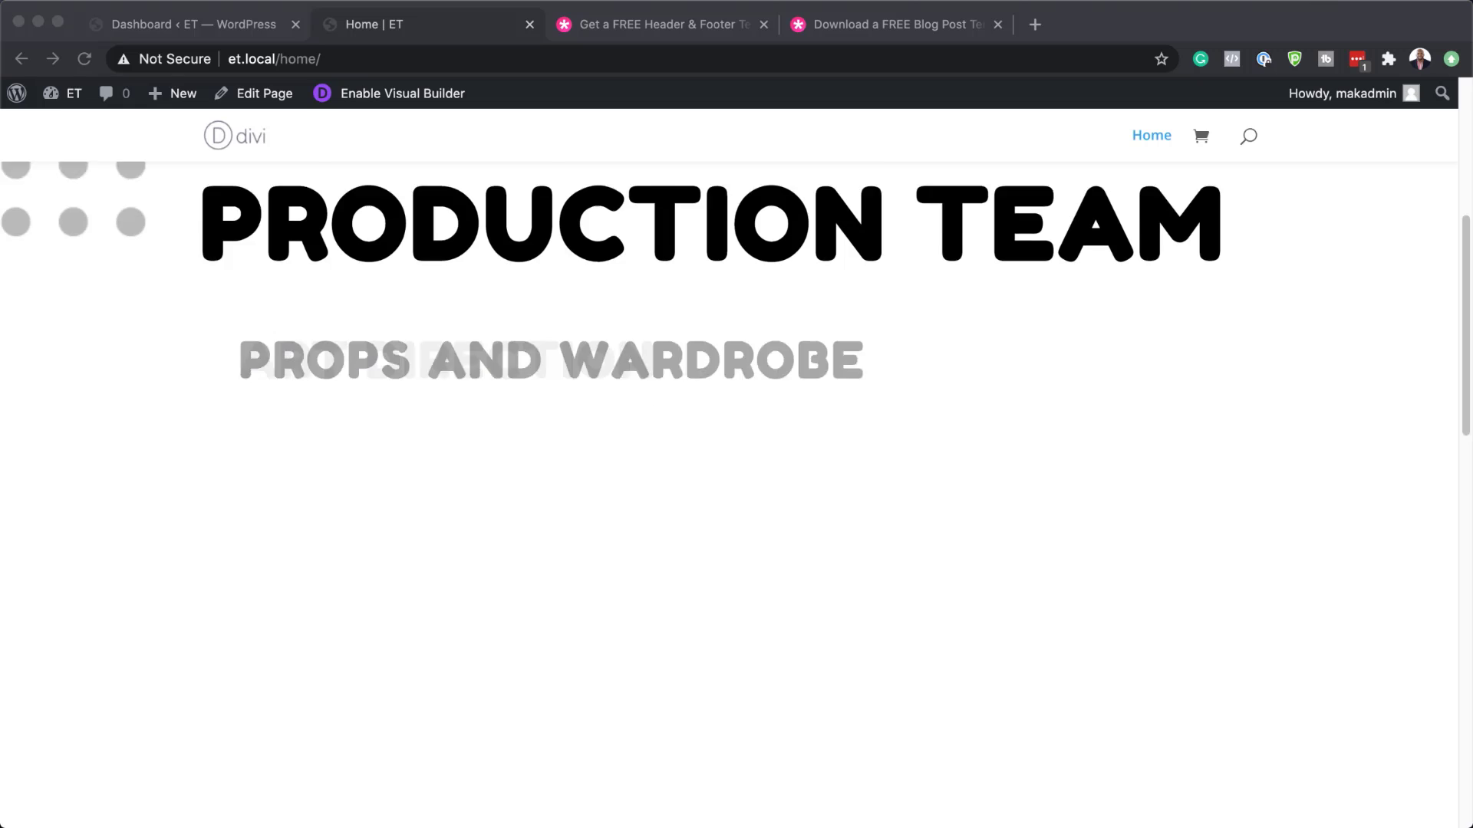
pyautogui.scroll(-6, 736, 460)
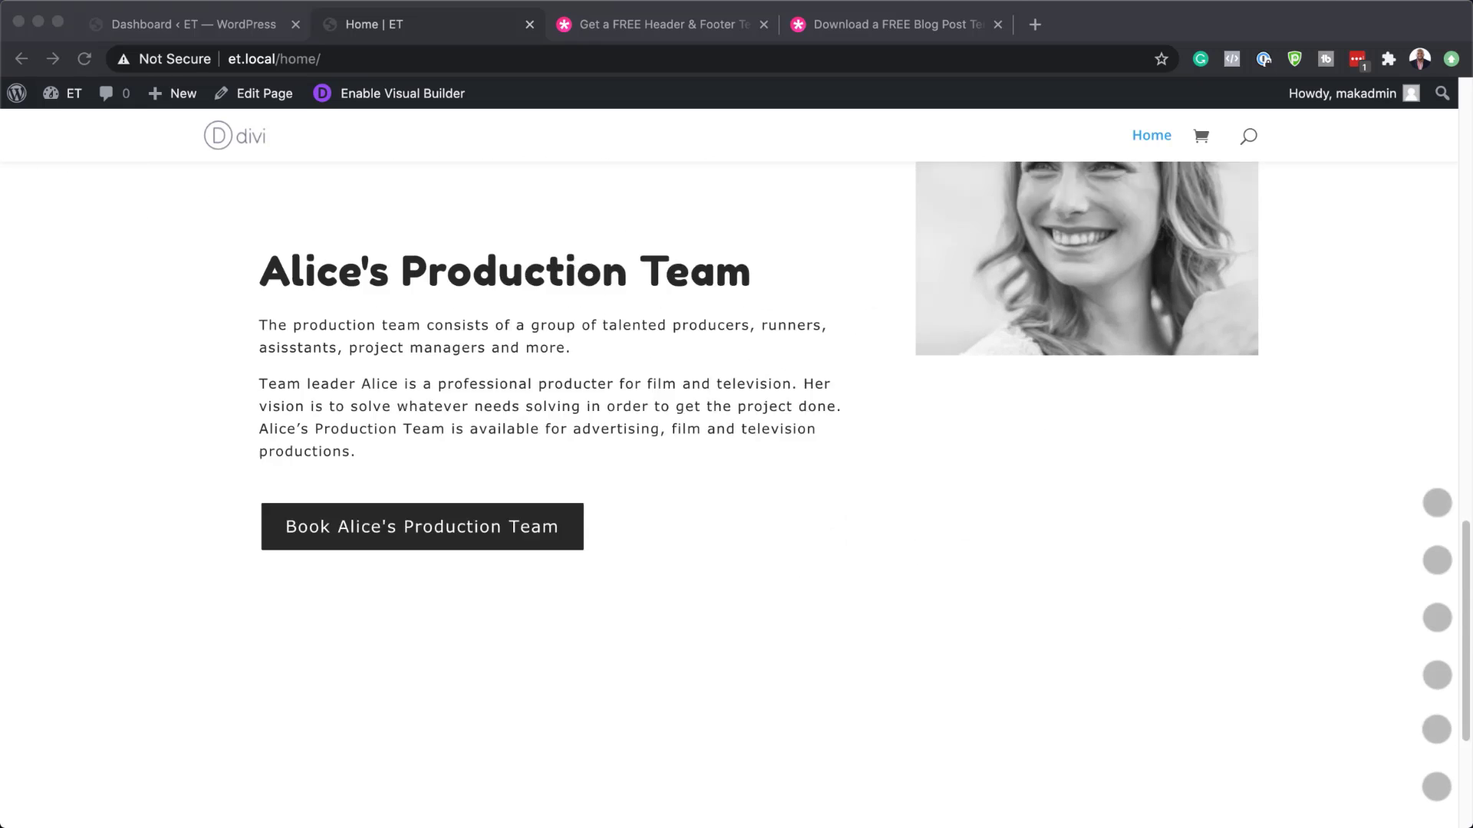
pyautogui.scroll(3, 736, 460)
pyautogui.scroll(15, 737, 460)
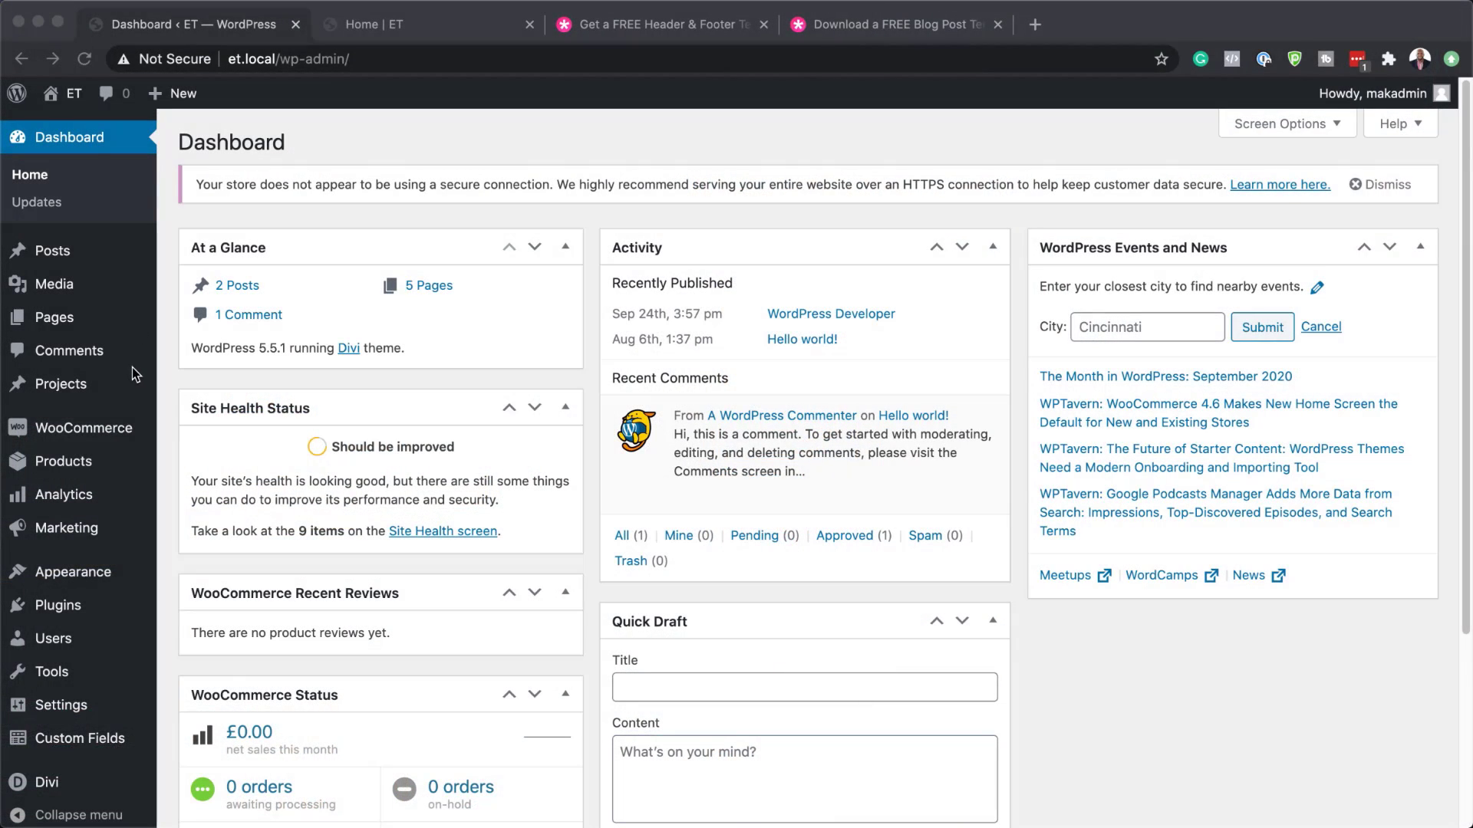
# Create a new page titled "design" and start building it from scratch with the Divi Builder
pyautogui.moveTo(82, 326)
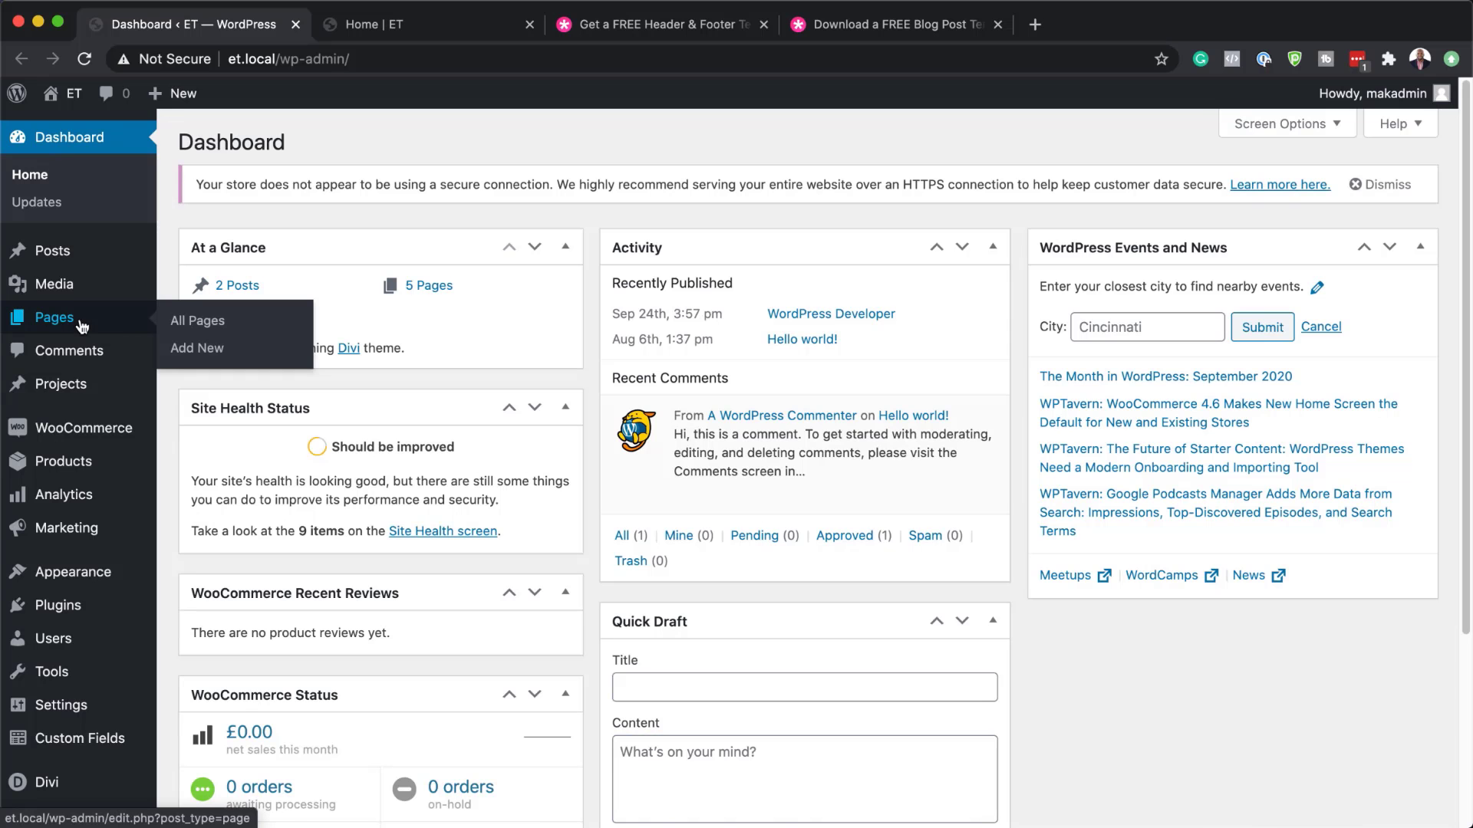
pyautogui.click(221, 351)
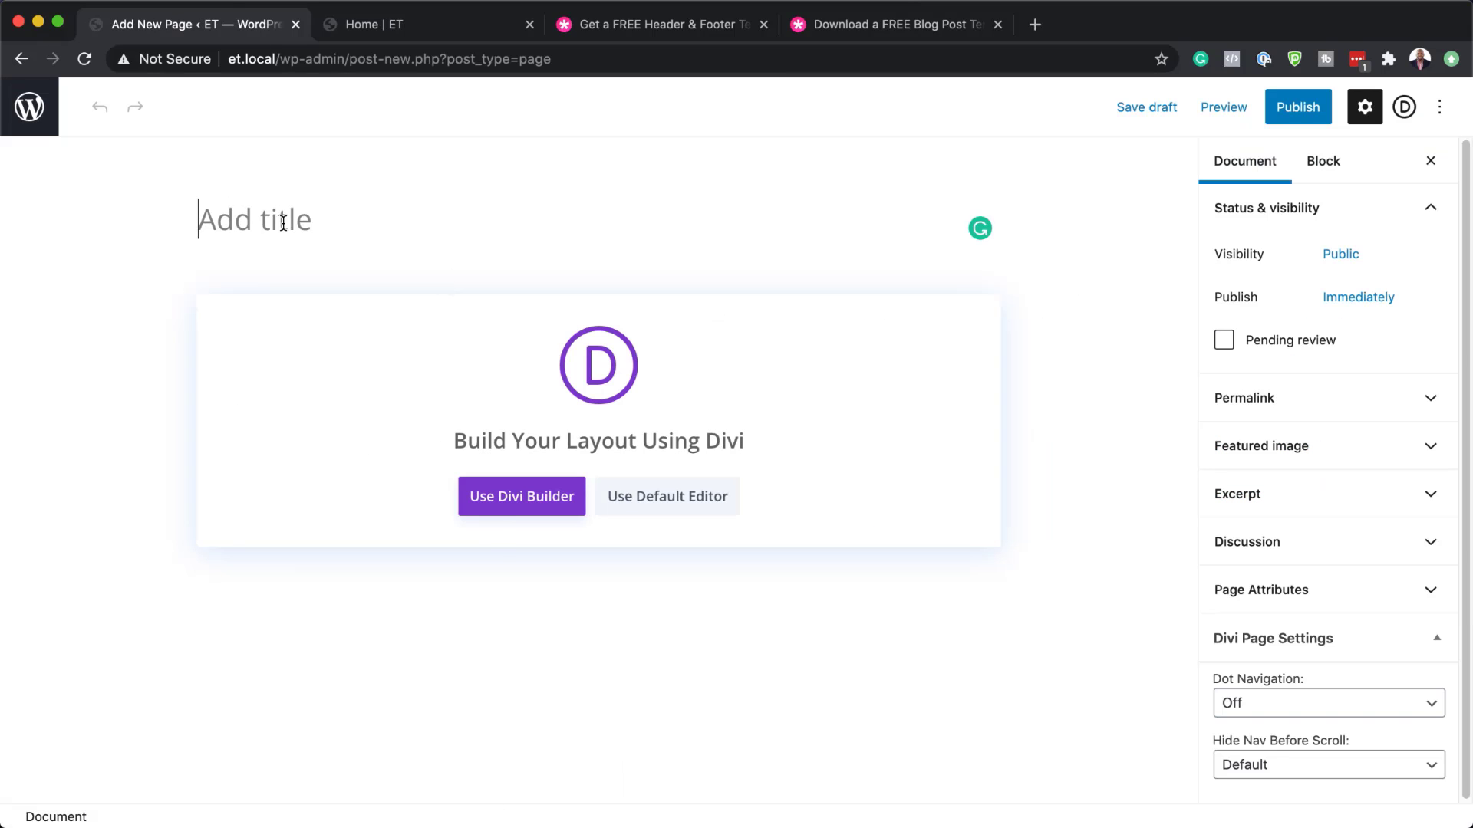
pyautogui.write('design')
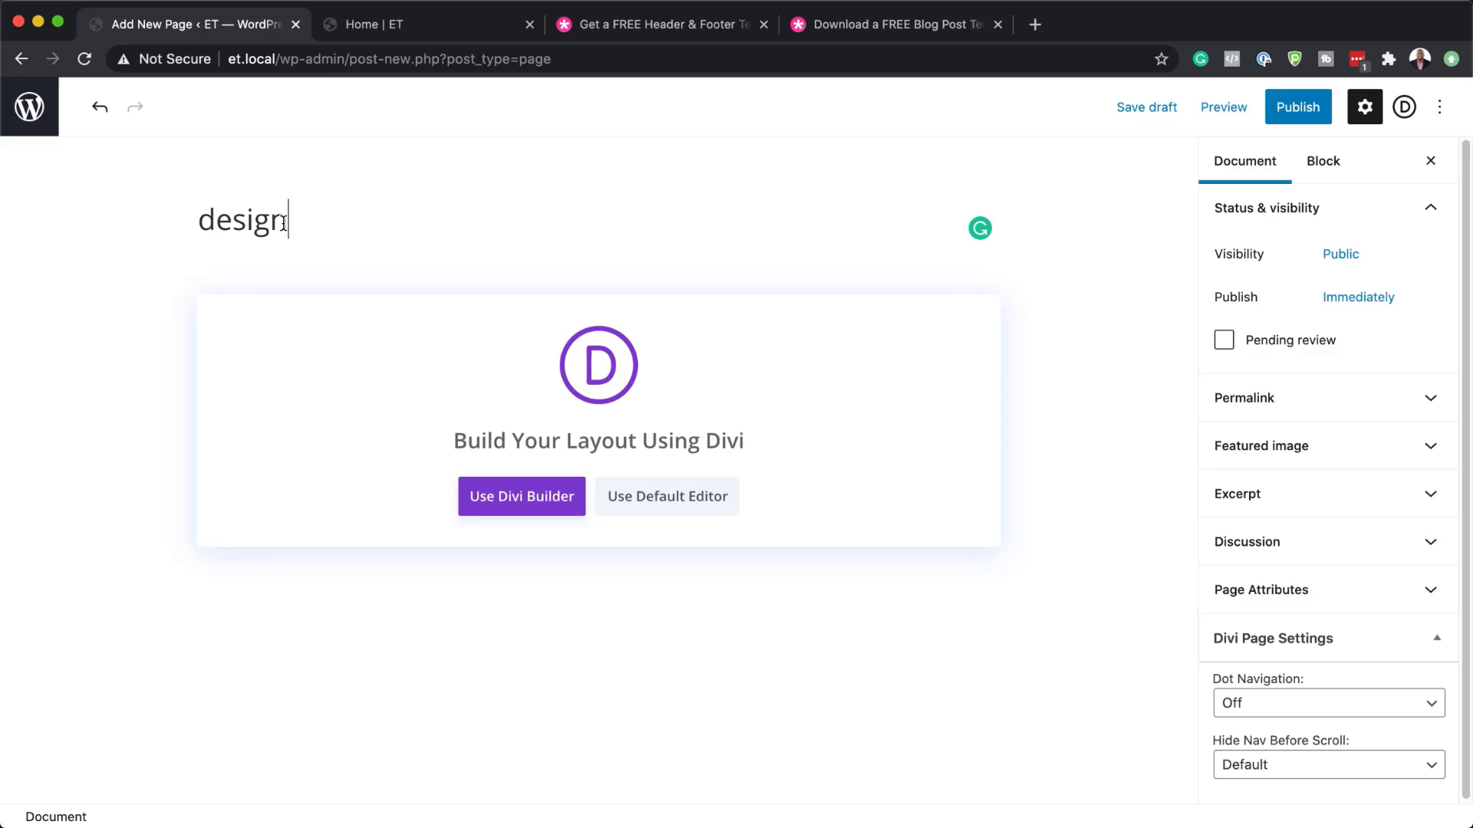
pyautogui.click(558, 503)
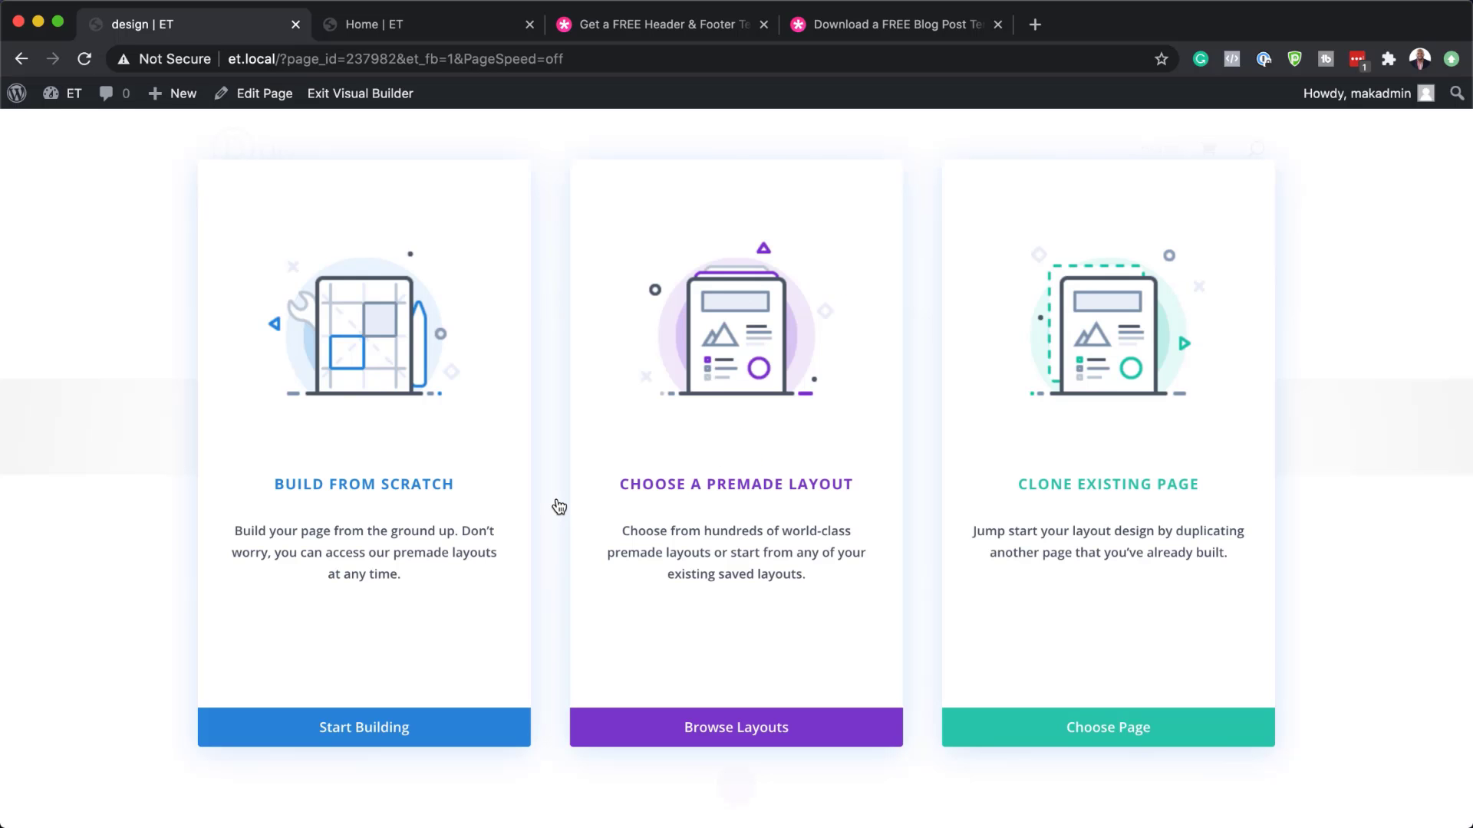
pyautogui.click(431, 492)
pyautogui.click(899, 327)
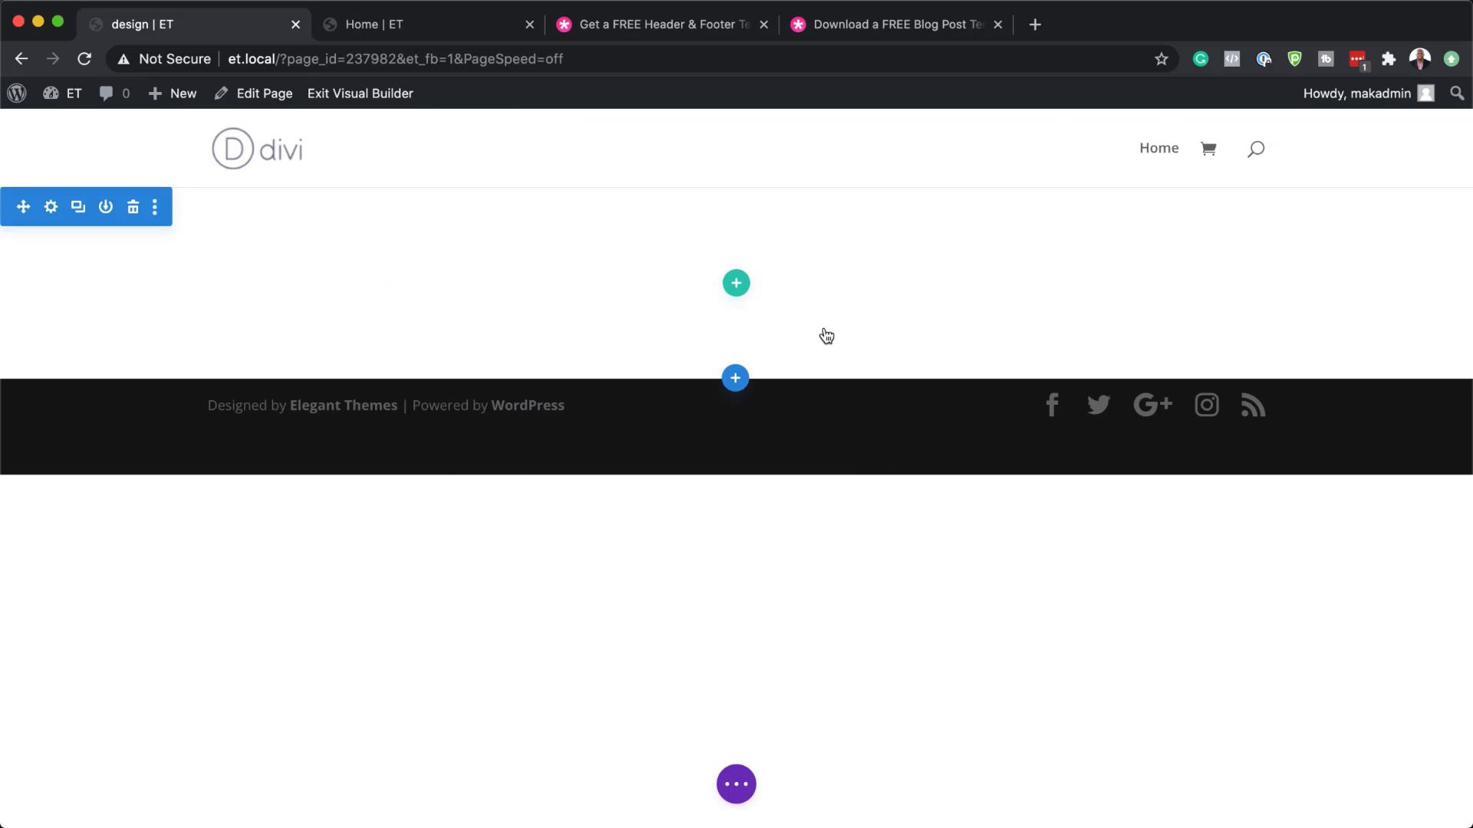
# Set boxesmore.png from the media library as the empty section's background image
pyautogui.click(52, 208)
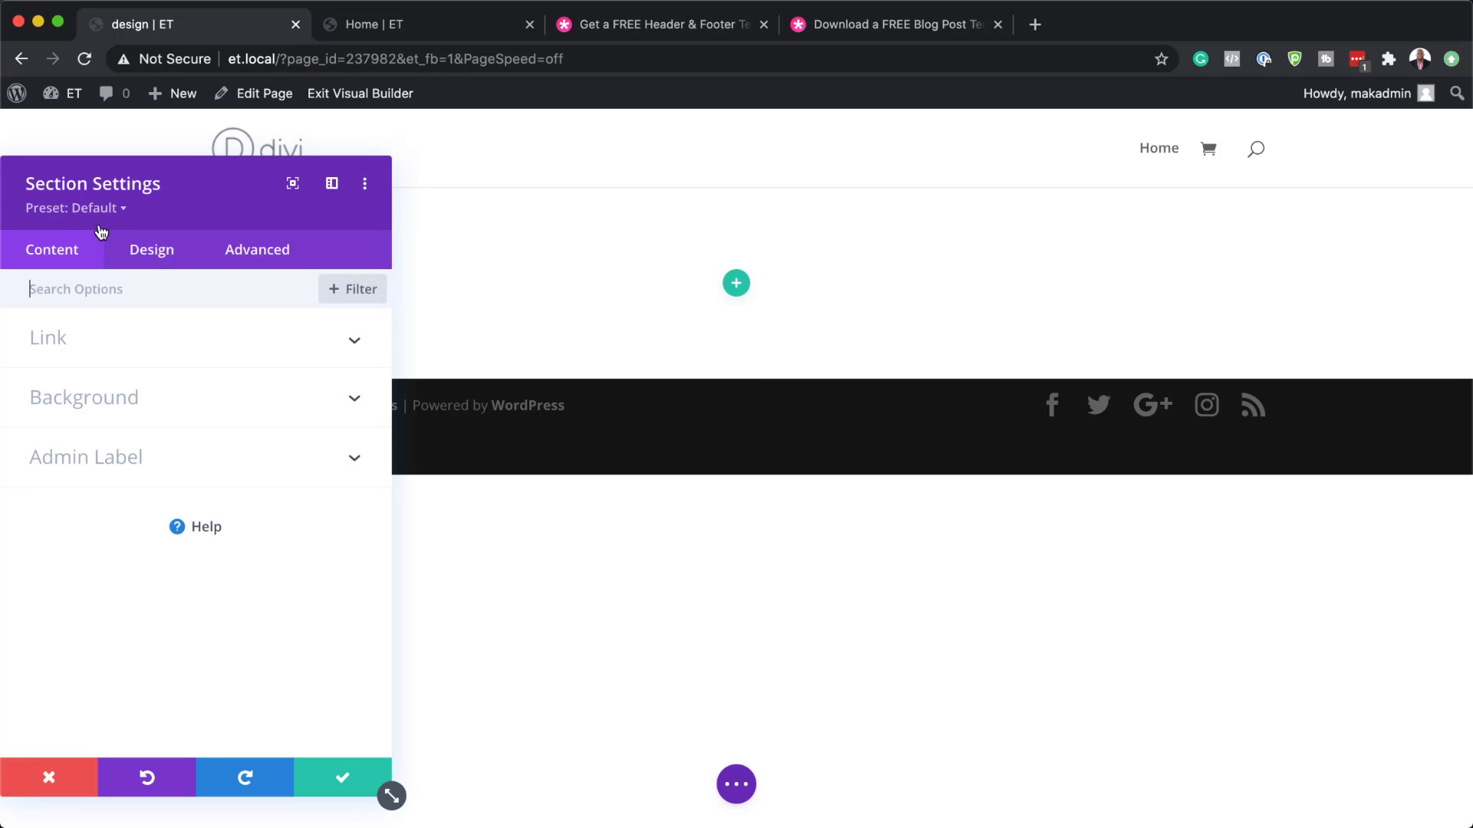
pyautogui.click(331, 182)
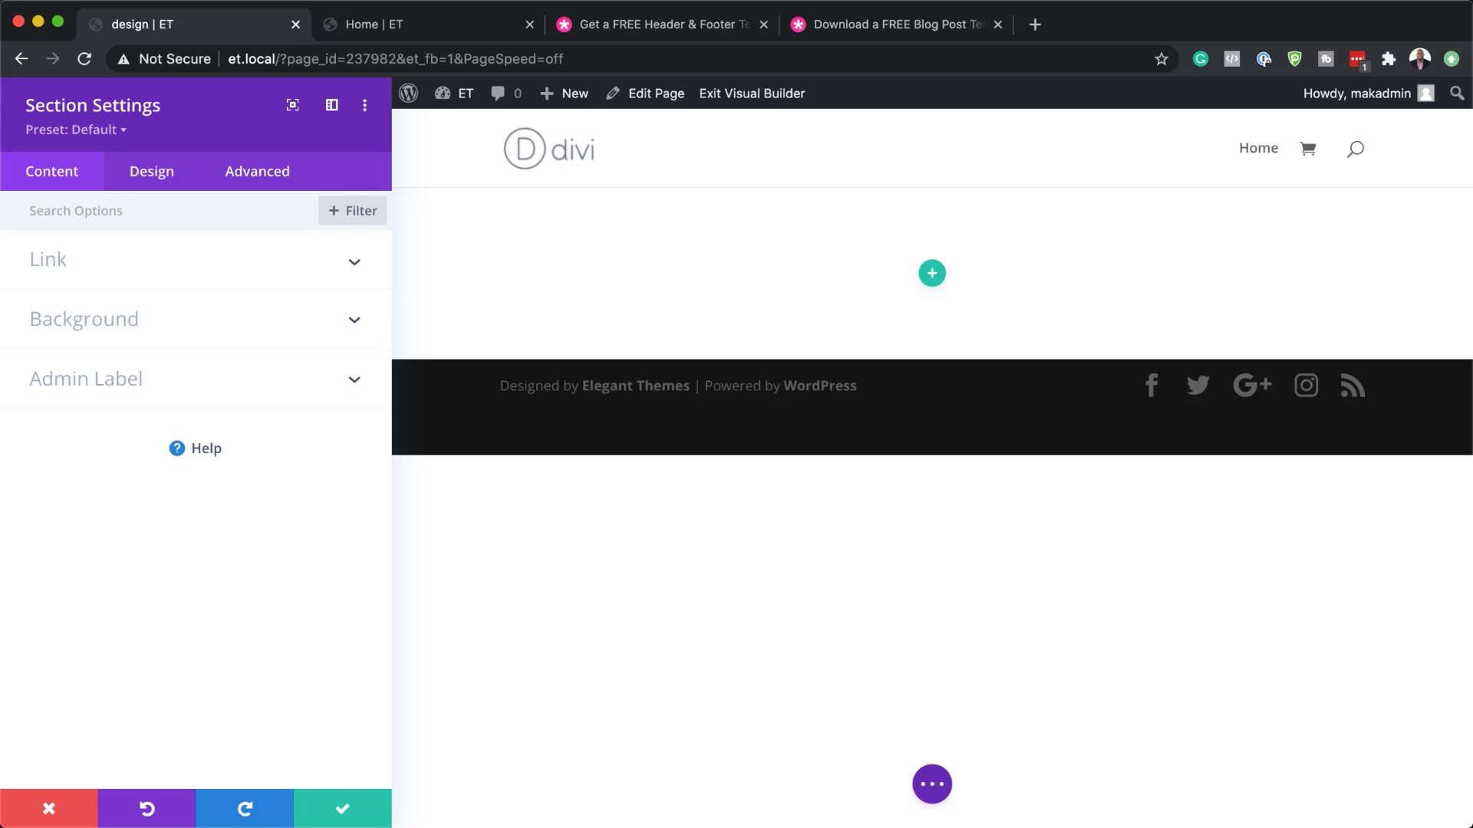
pyautogui.click(131, 331)
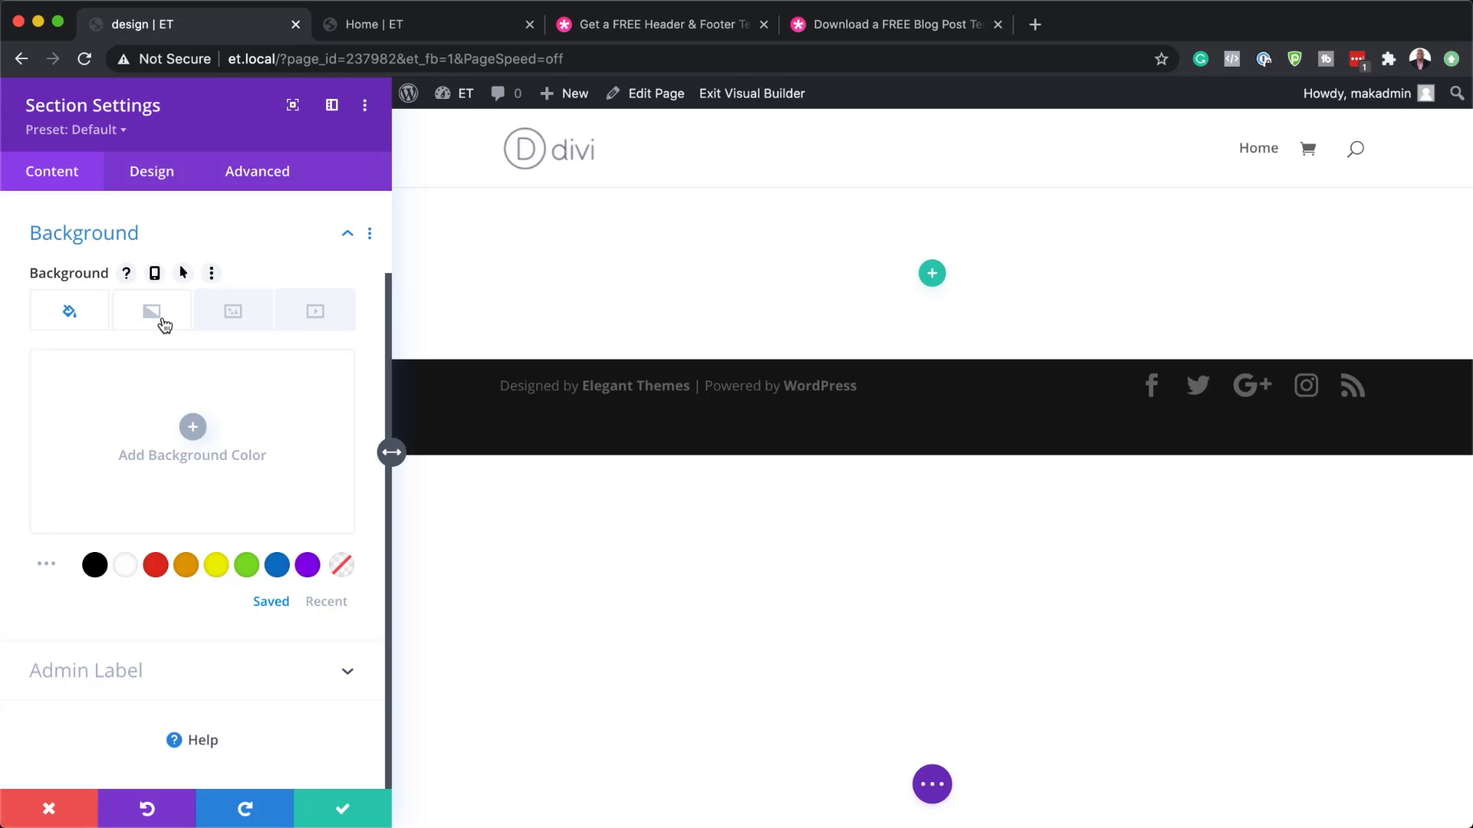
pyautogui.click(239, 316)
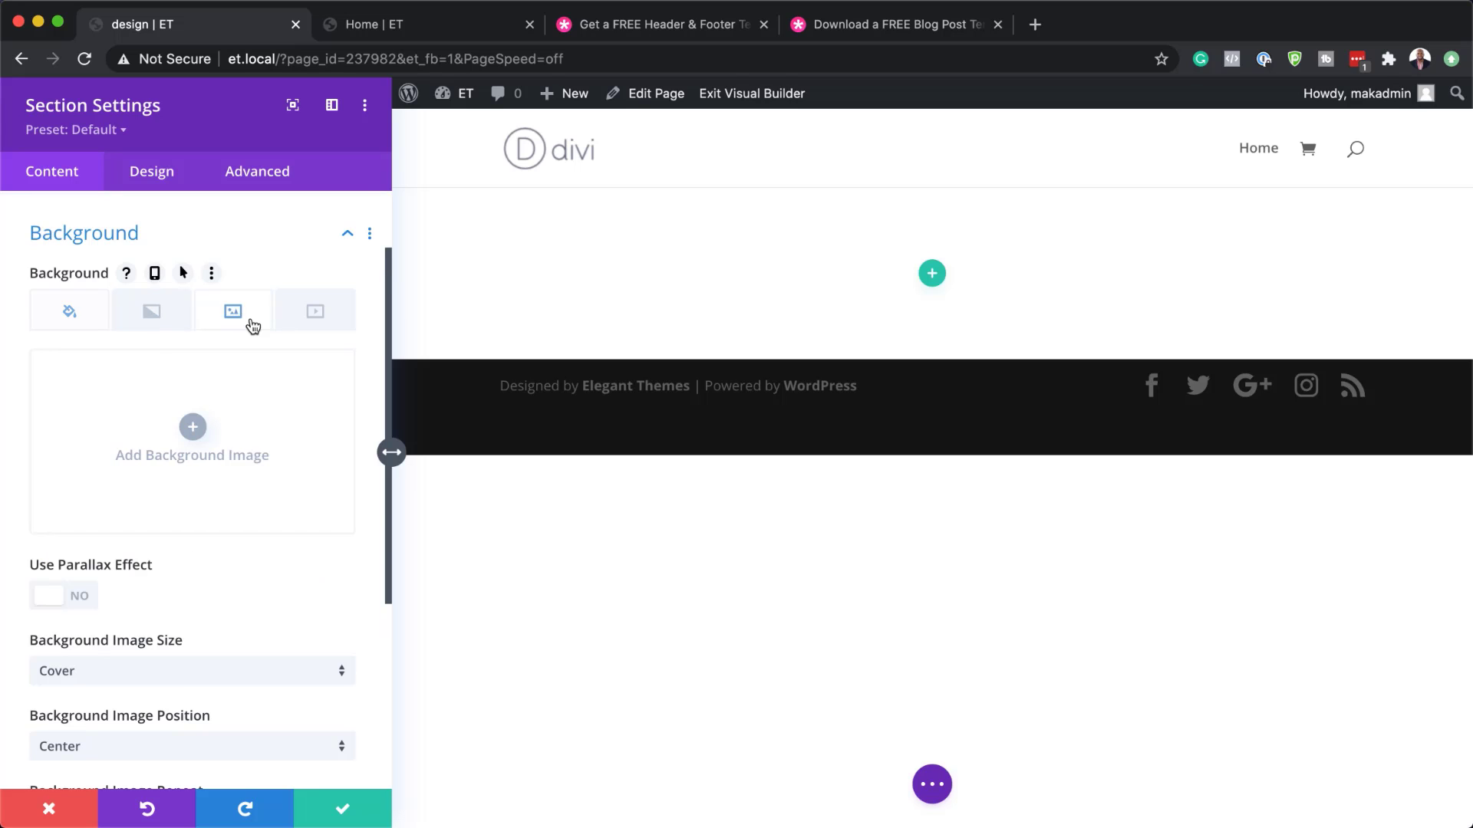
pyautogui.click(197, 428)
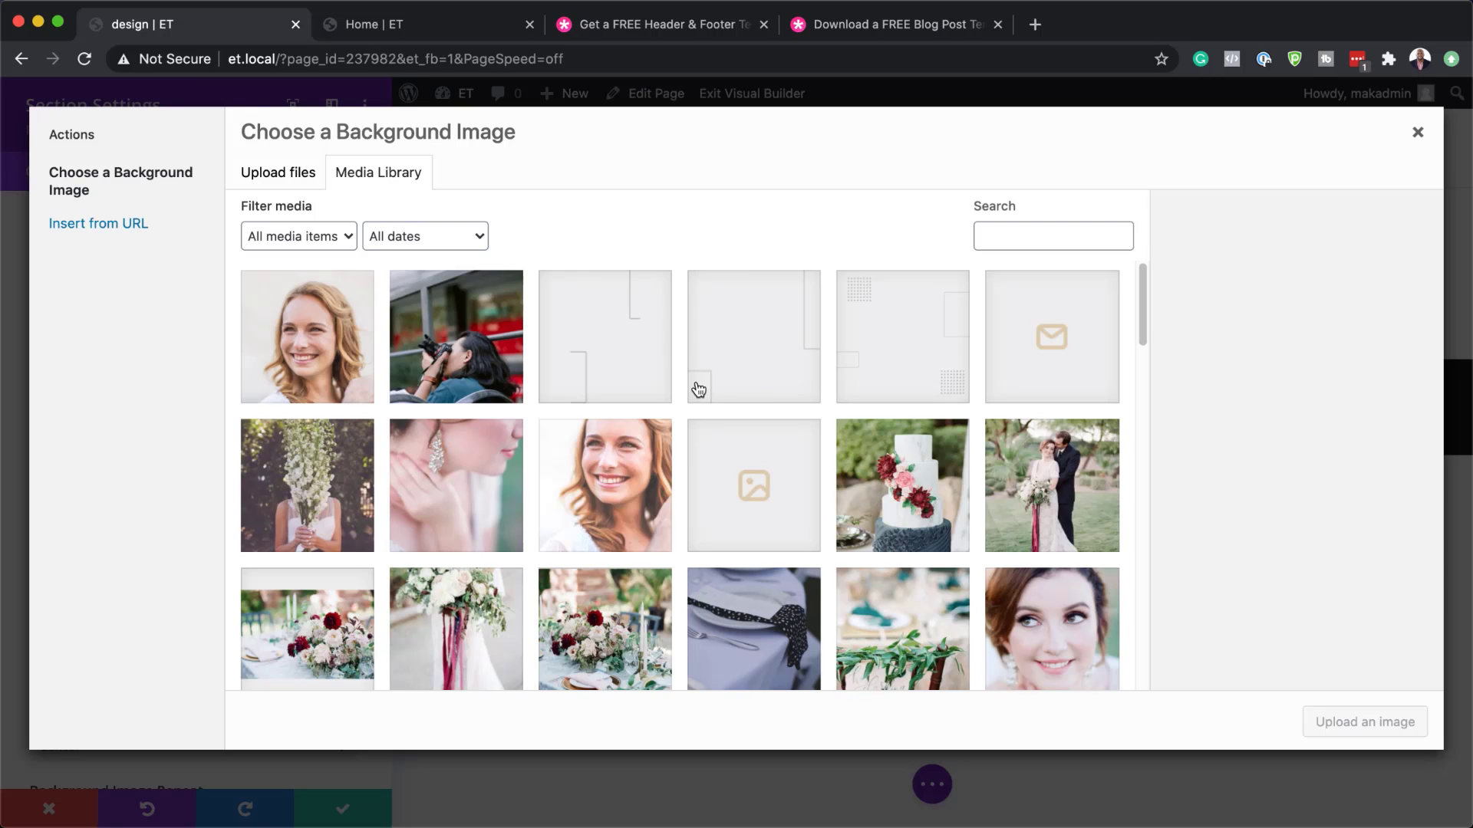
pyautogui.scroll(-1, 698, 390)
pyautogui.click(780, 372)
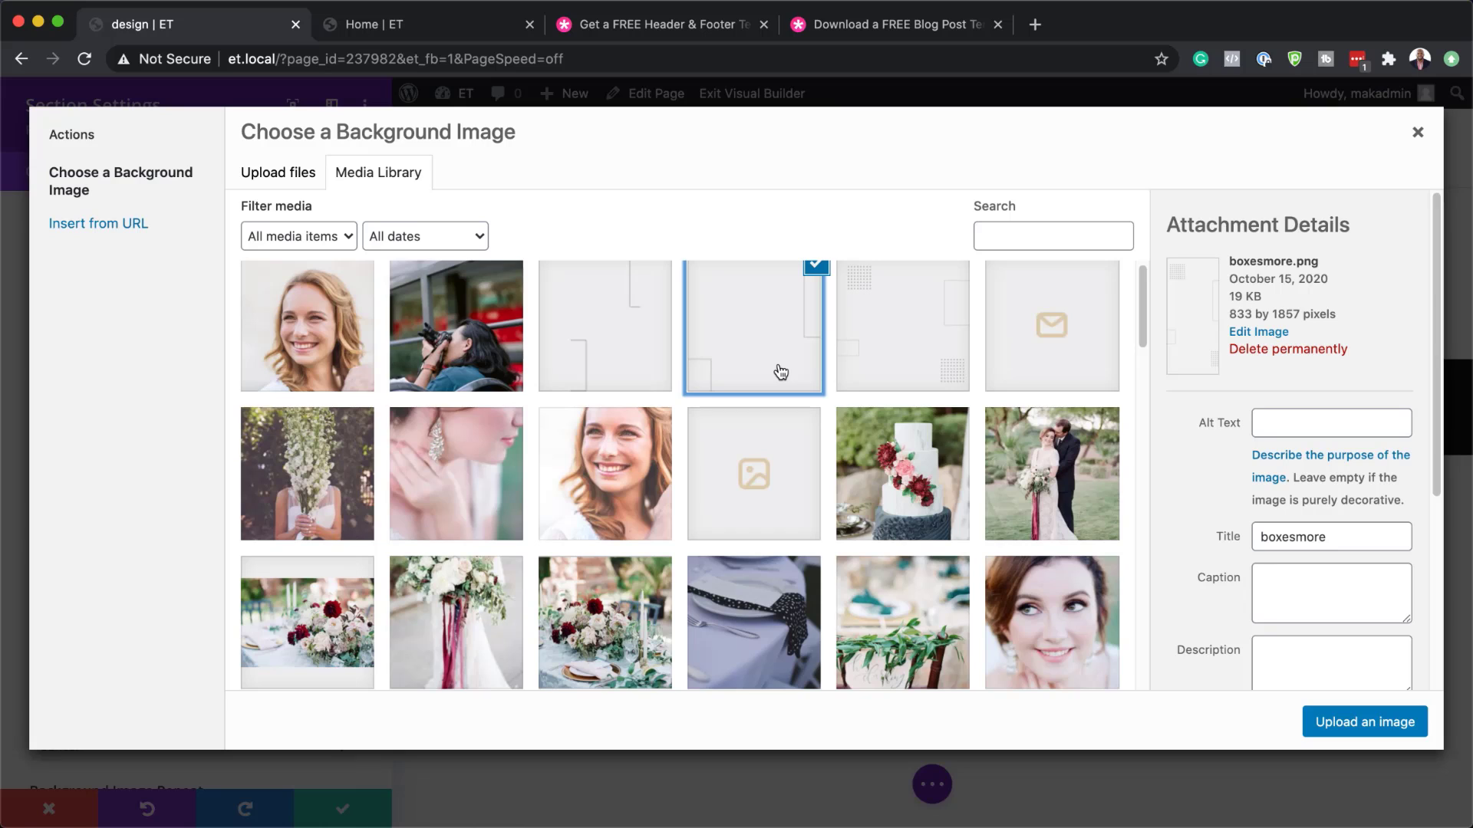
pyautogui.click(1382, 732)
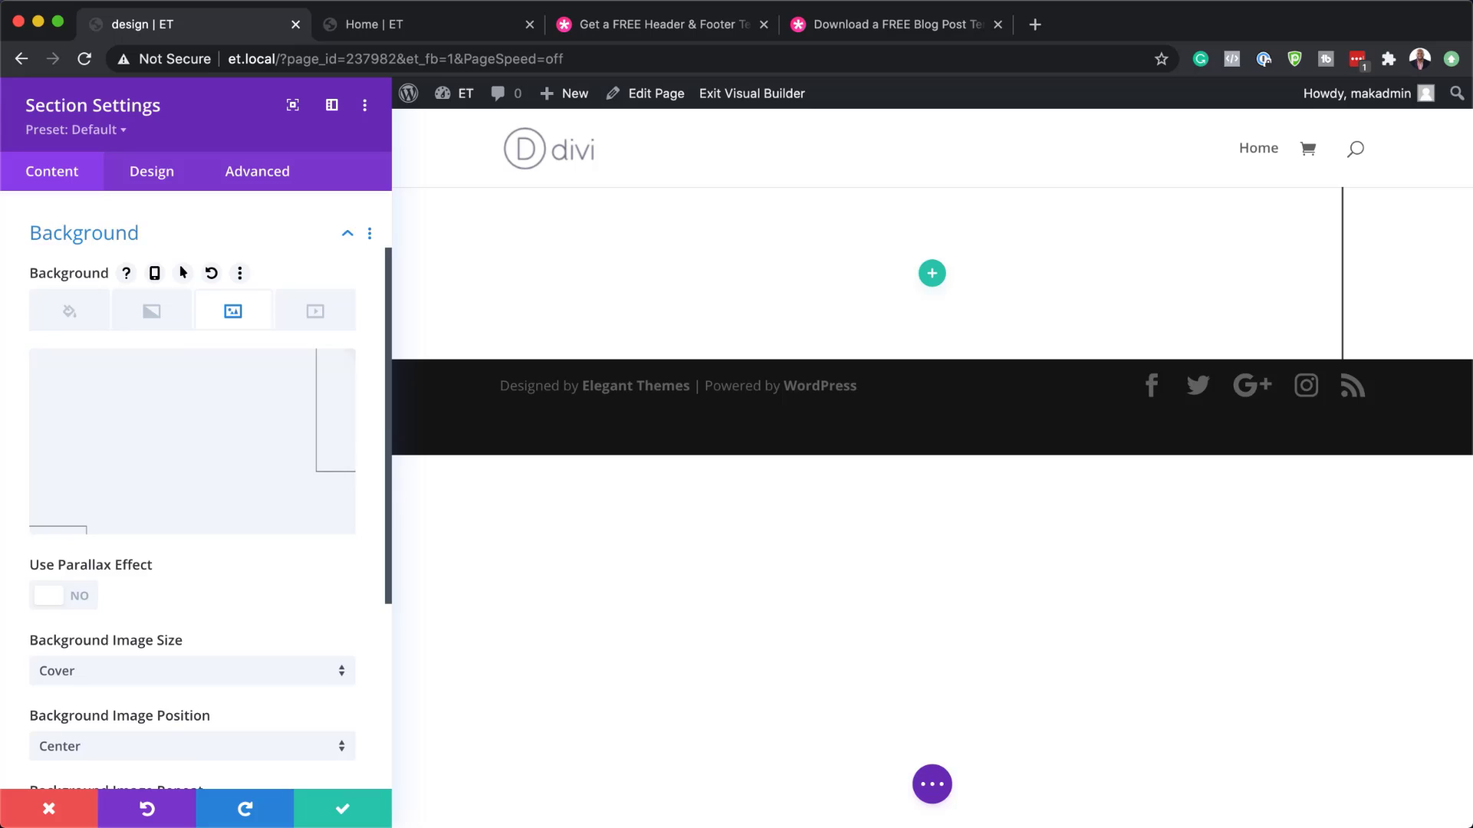
# Set the section's background image repeat to Repeat Y (vertical)
pyautogui.scroll(-3, 240, 490)
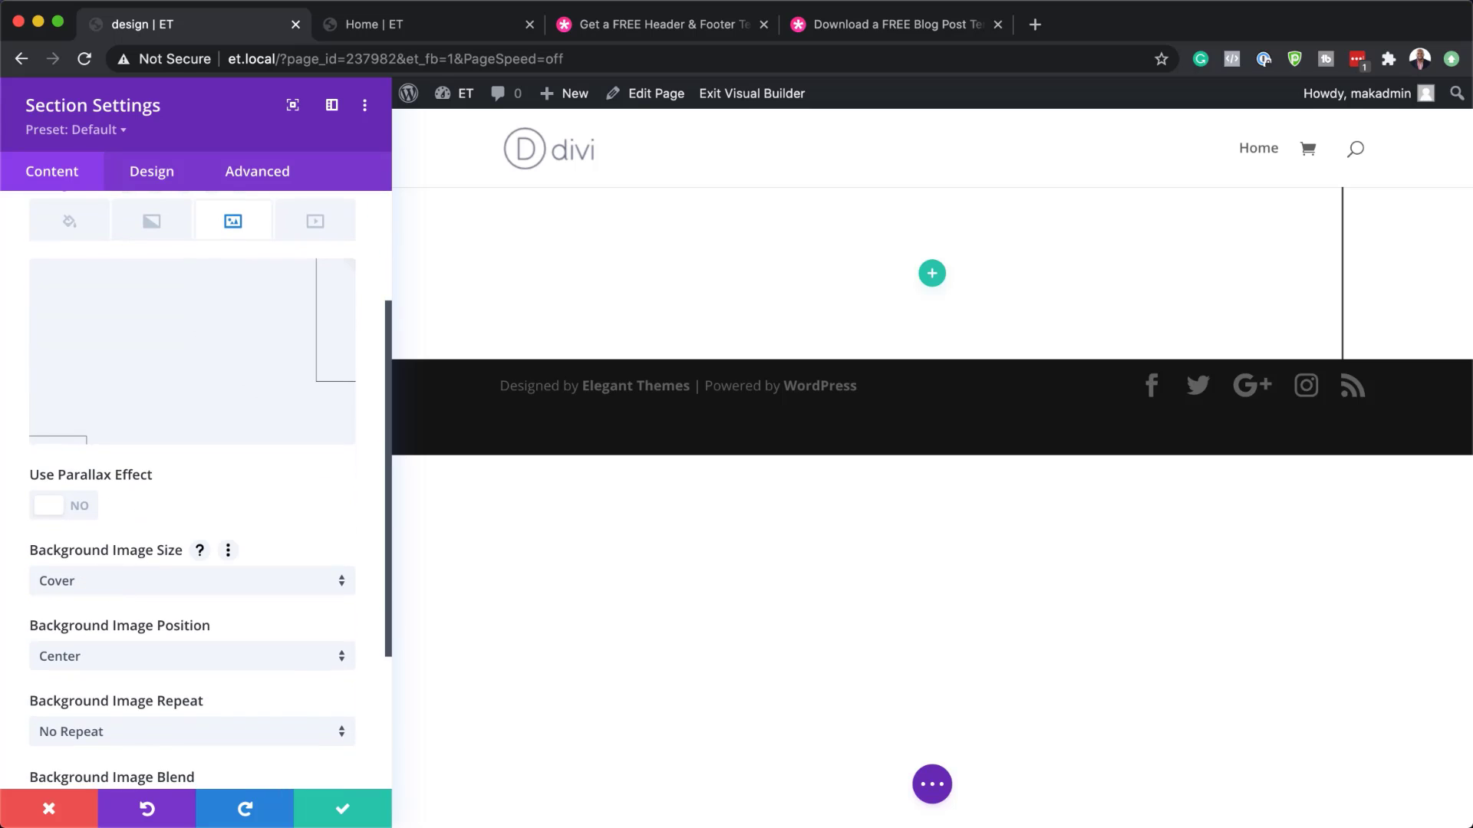
pyautogui.scroll(-1, 287, 639)
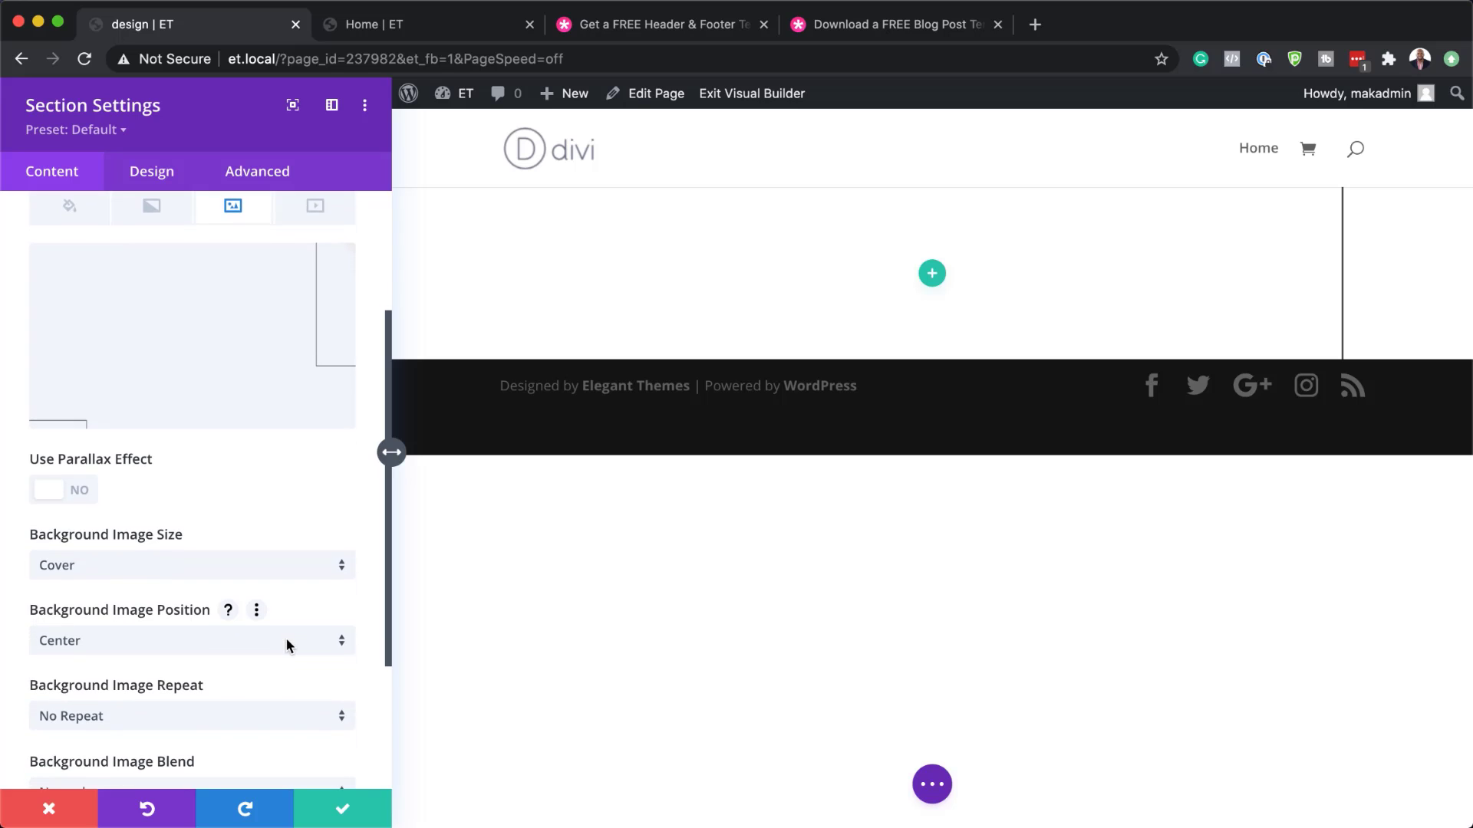
pyautogui.scroll(-1, 287, 644)
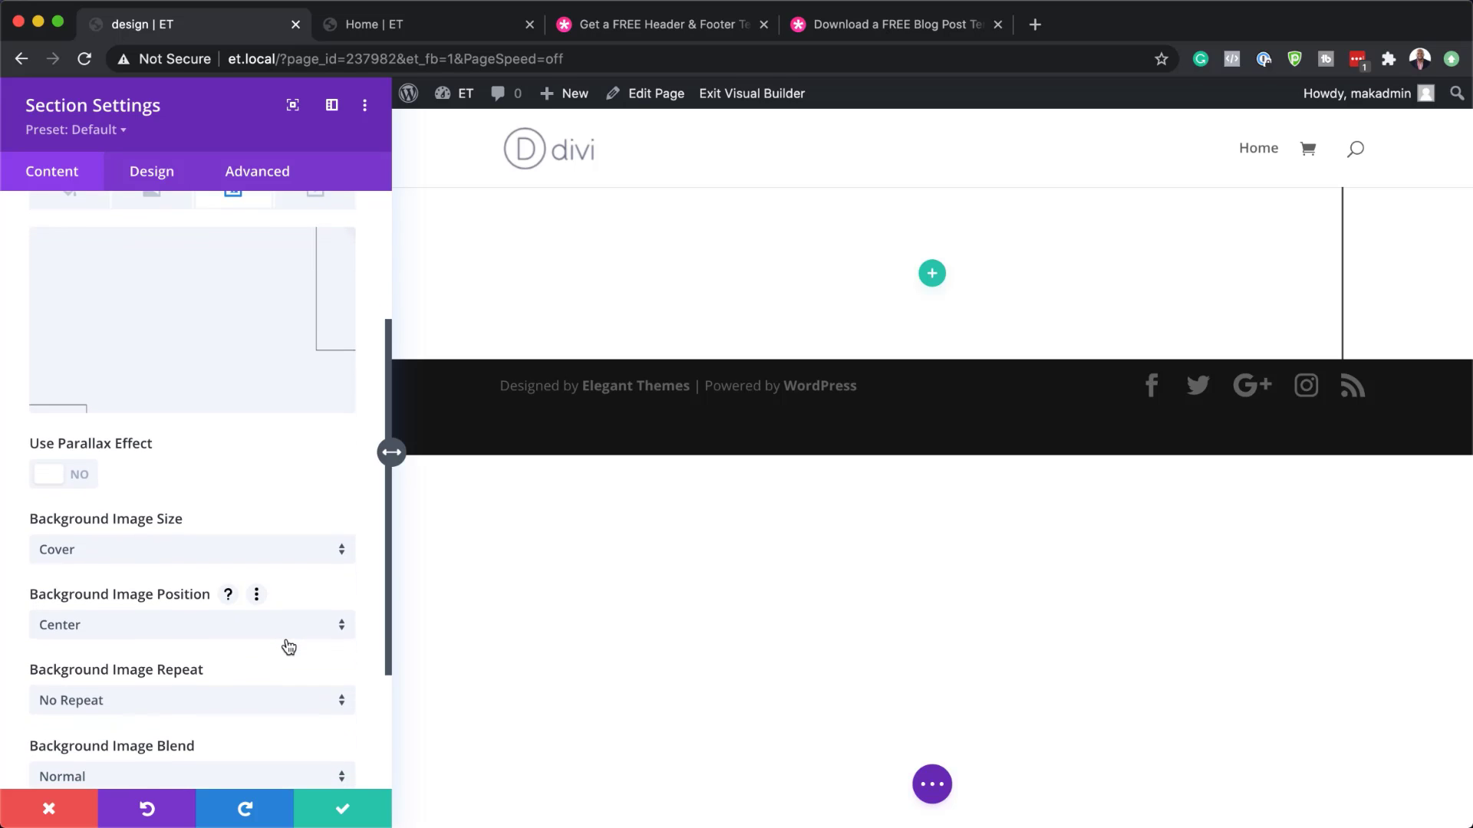
pyautogui.scroll(-5, 287, 646)
pyautogui.click(251, 563)
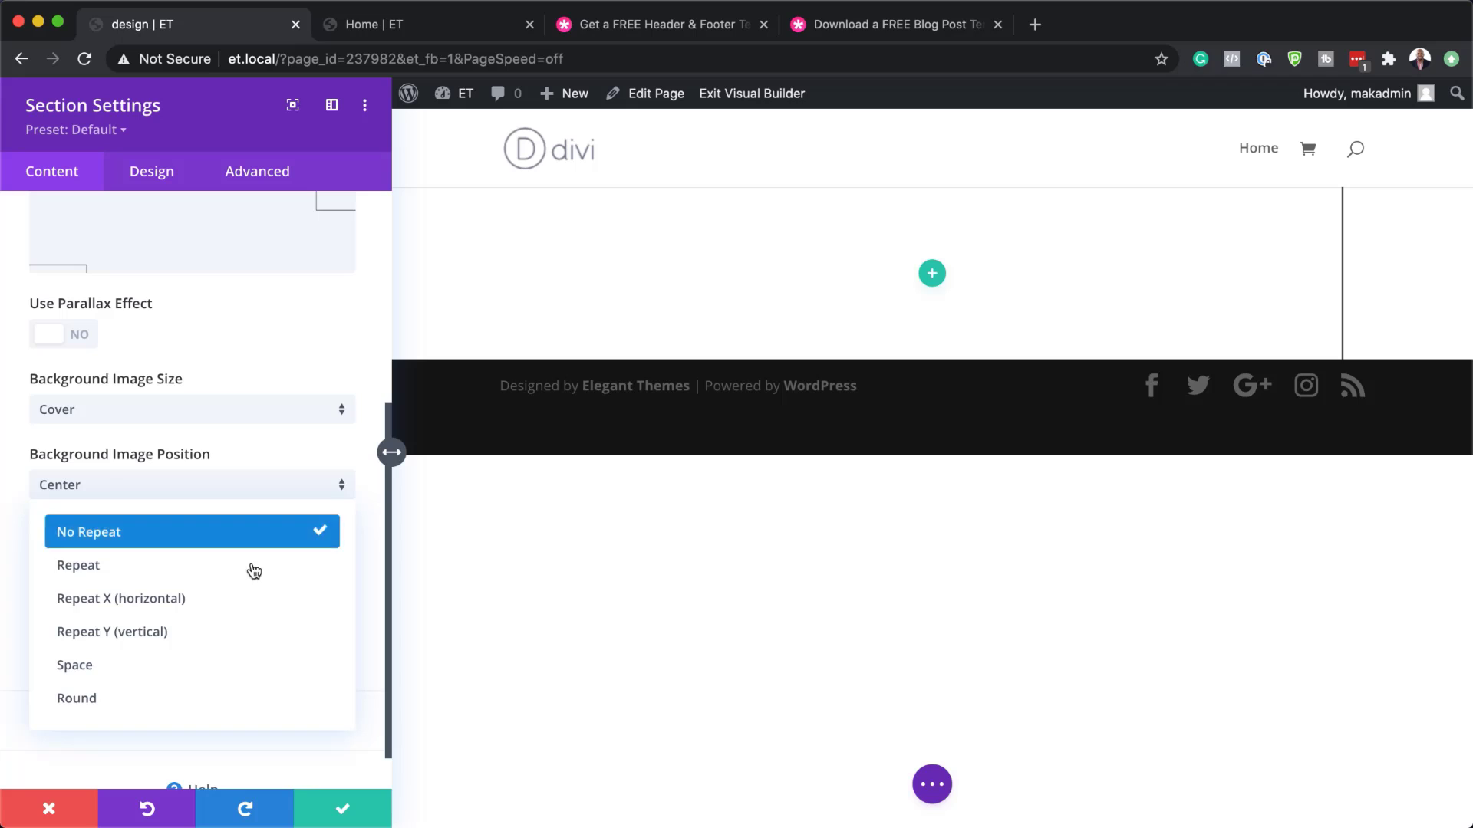
pyautogui.click(190, 637)
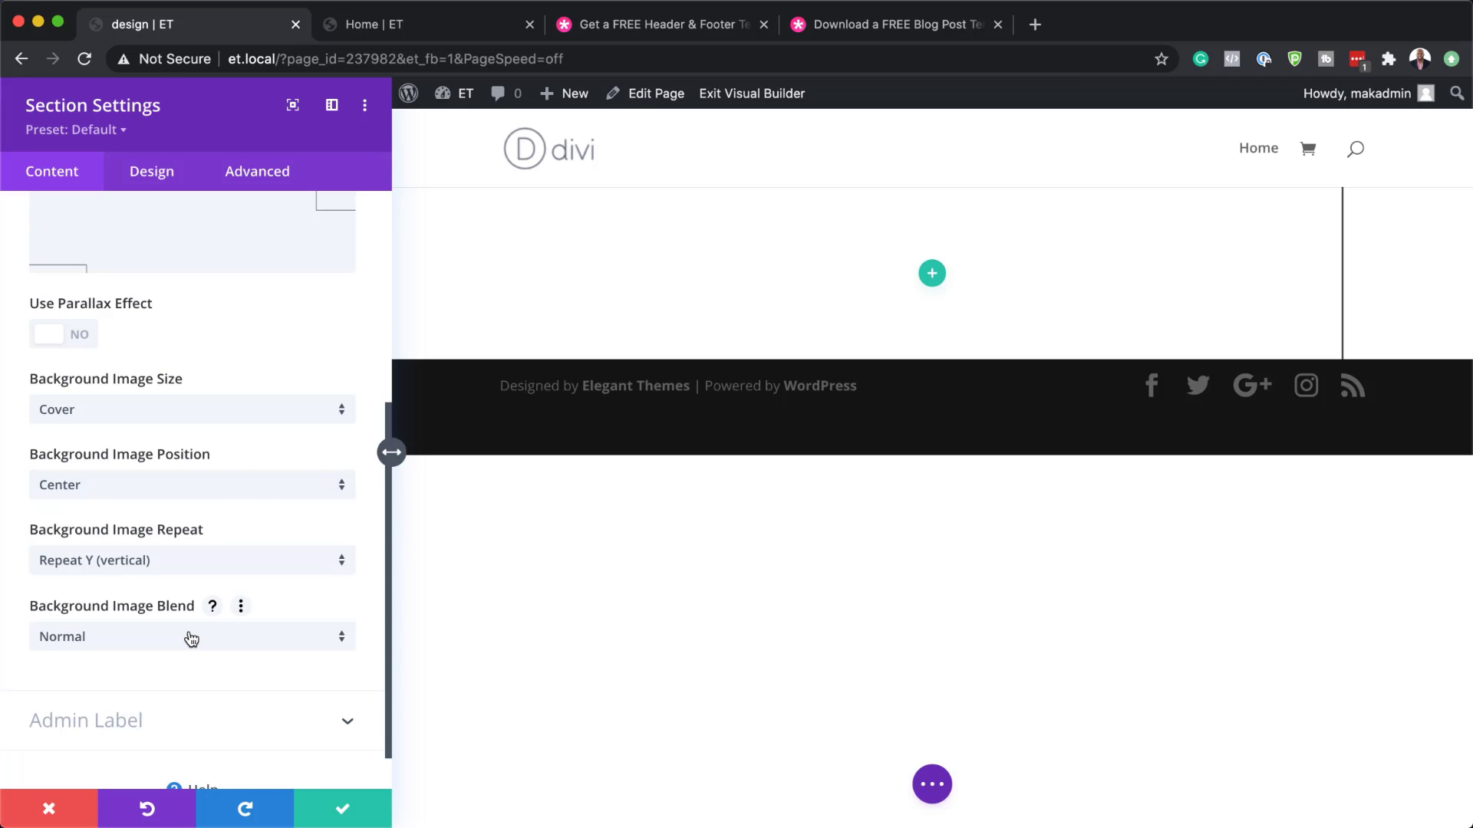
# Set the section's top padding to 30% and link the bottom padding to the same value
pyautogui.click(173, 181)
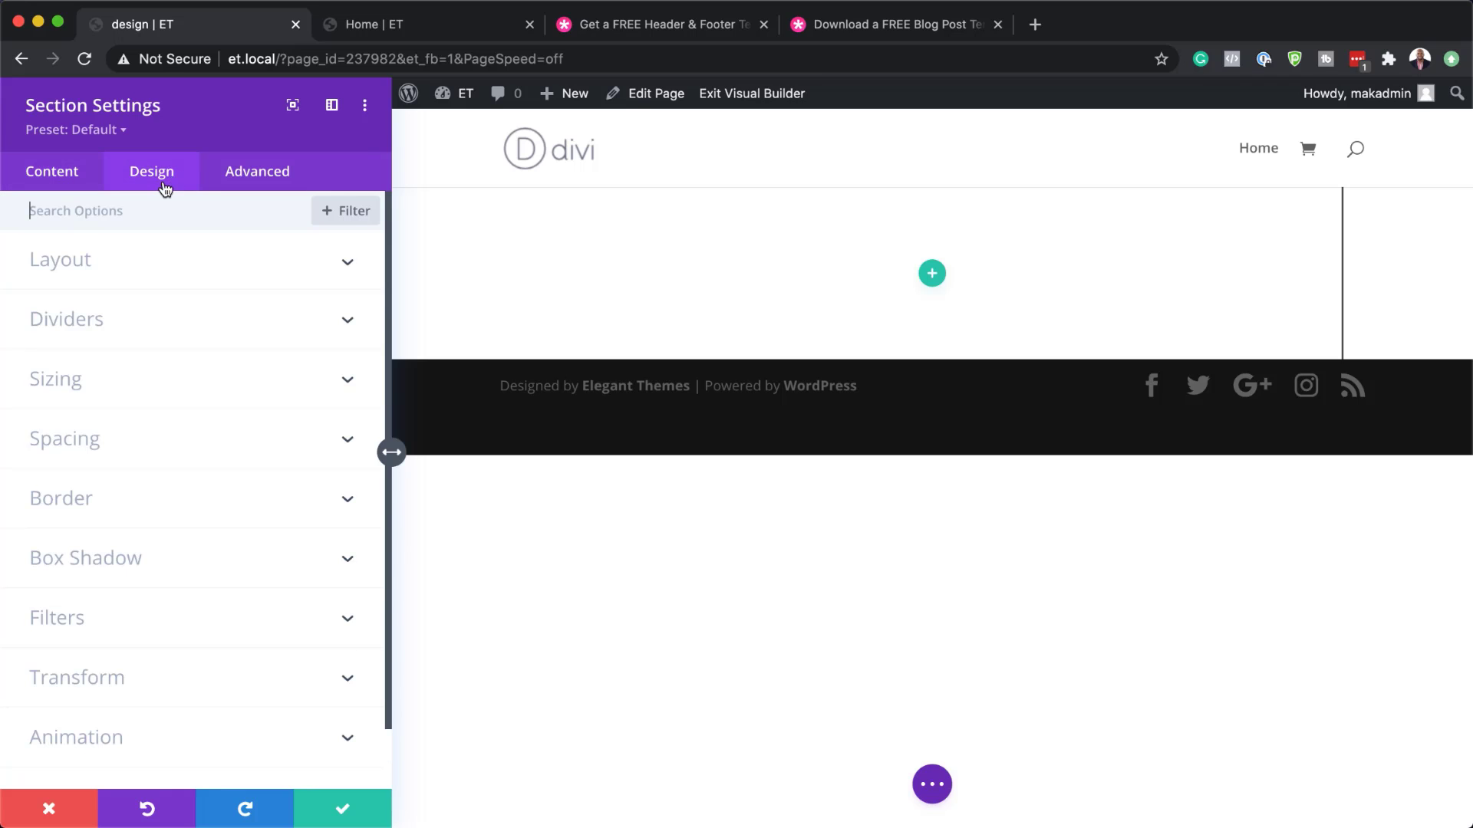
pyautogui.click(89, 439)
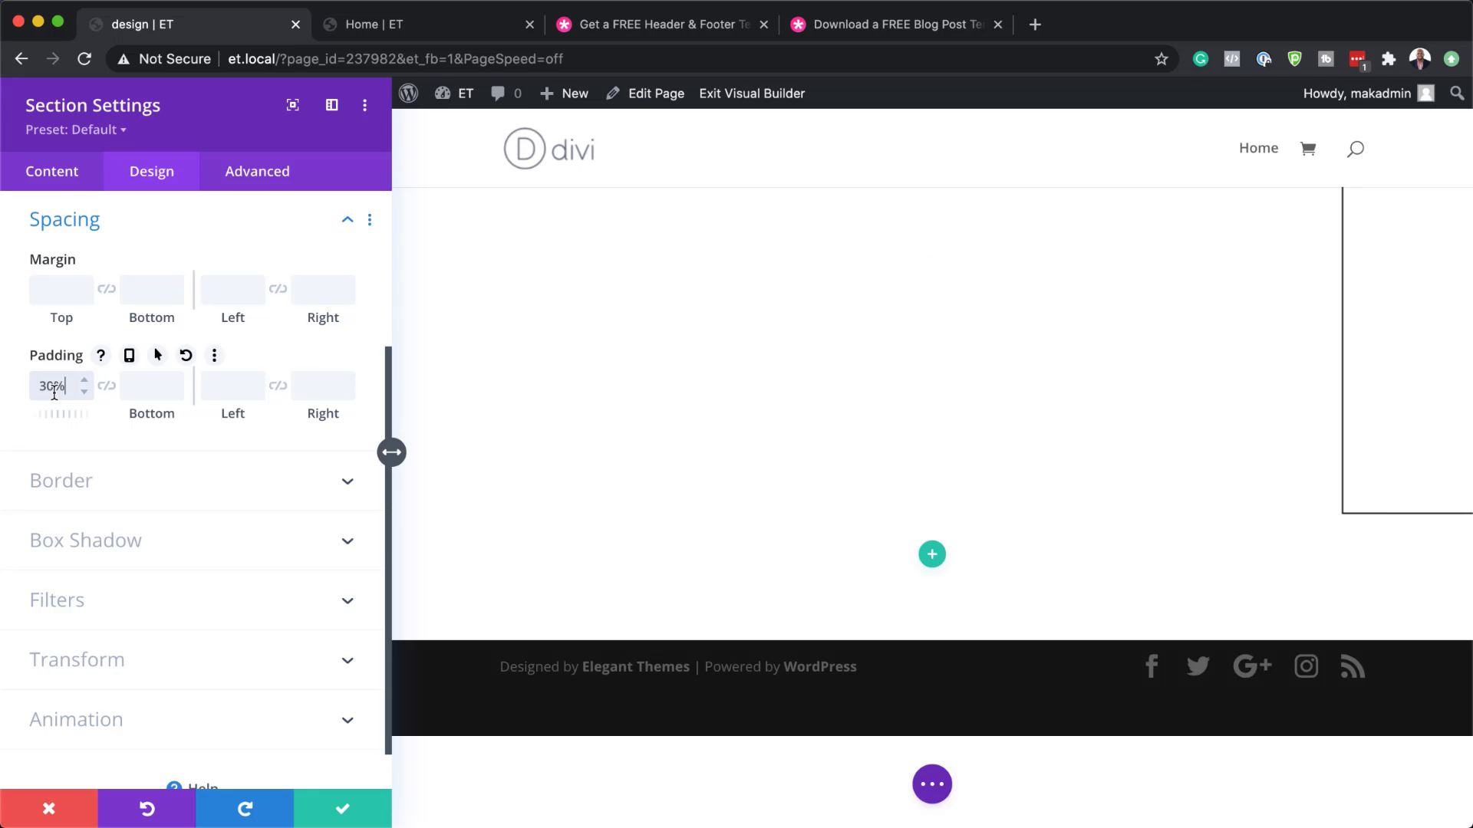
pyautogui.click(109, 389)
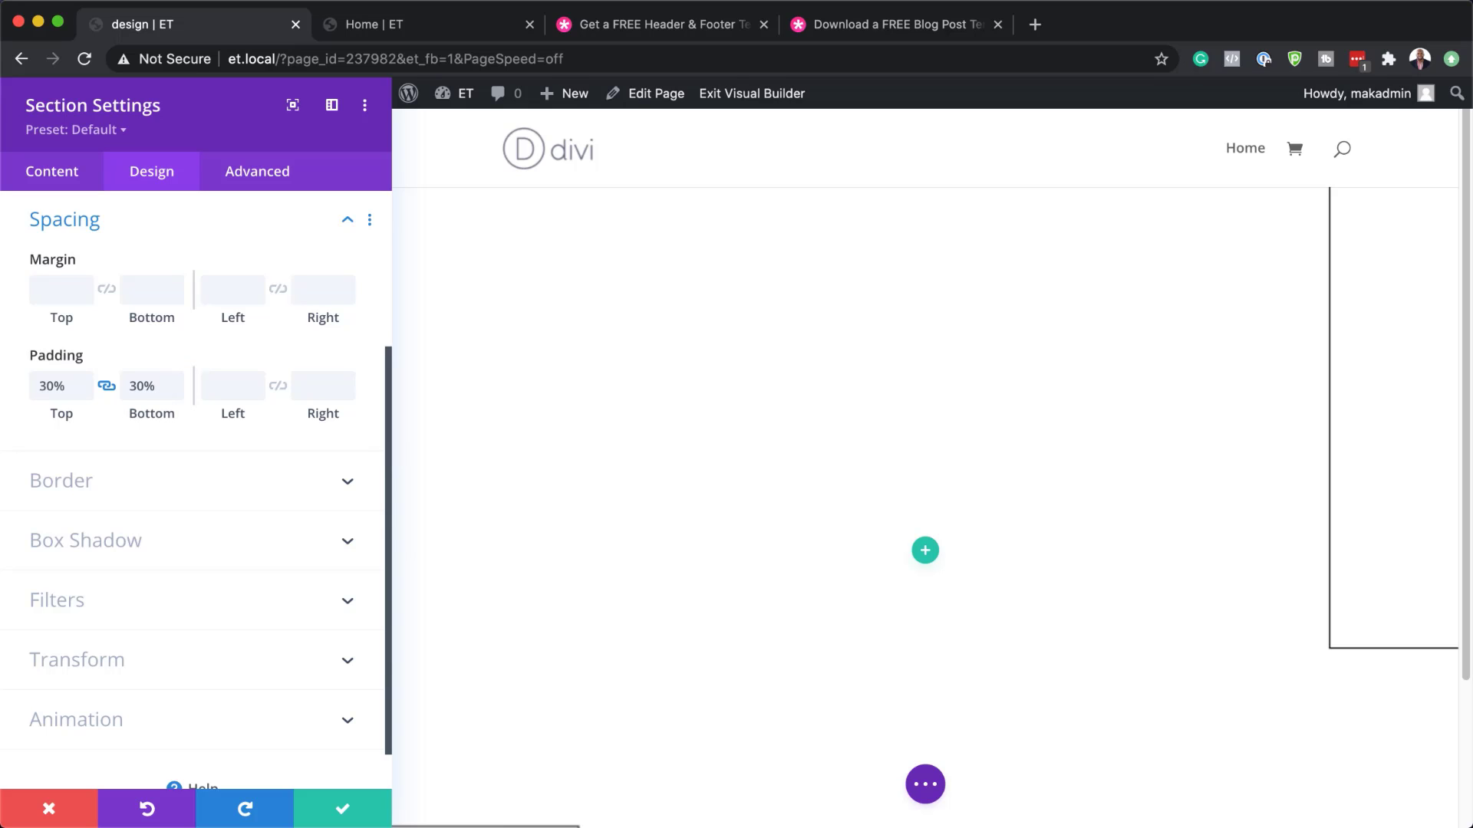
# Set the section's horizontal and vertical overflow to Hidden and save the section settings
pyautogui.click(275, 182)
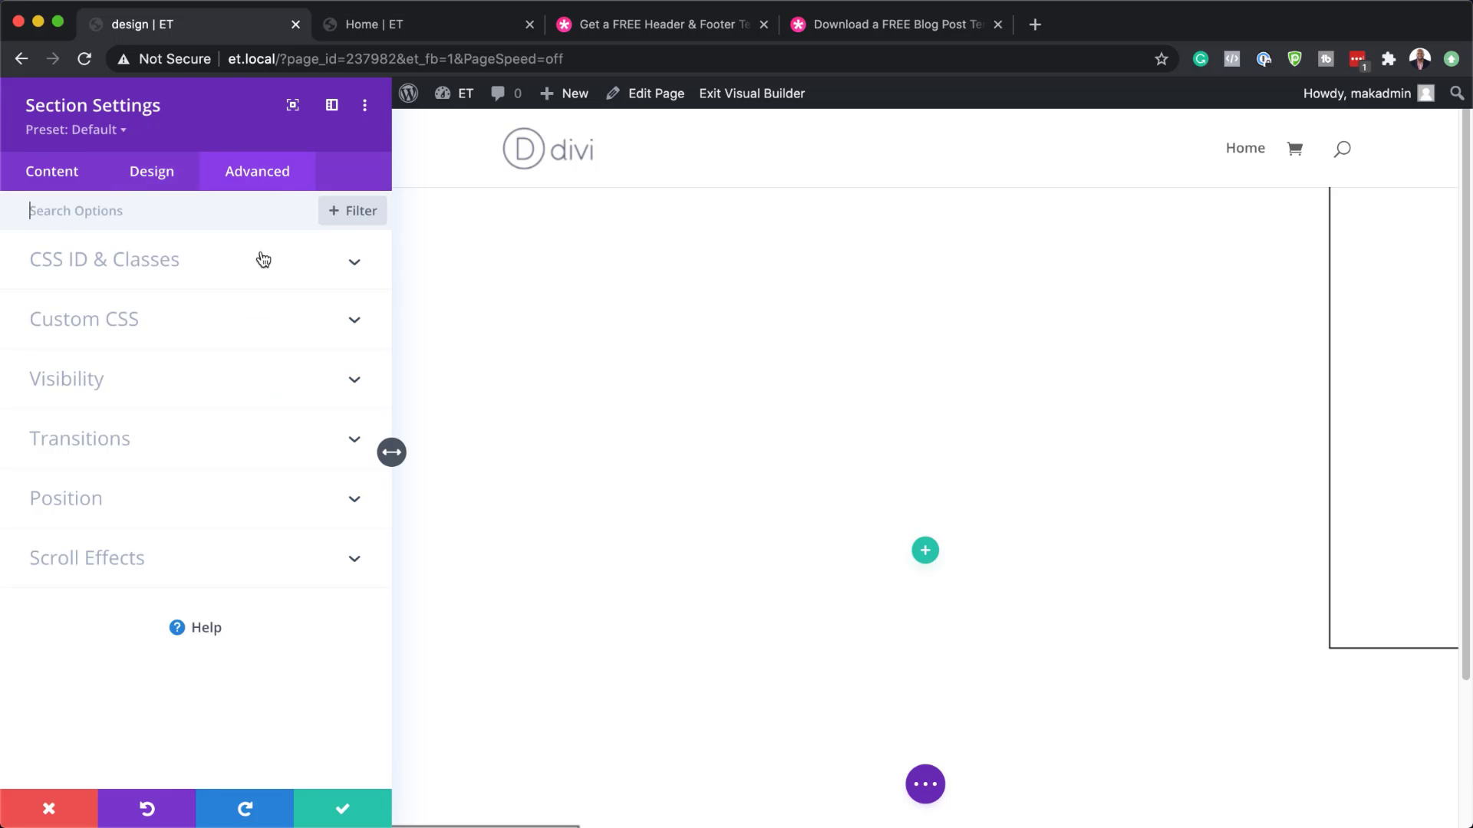
pyautogui.click(125, 373)
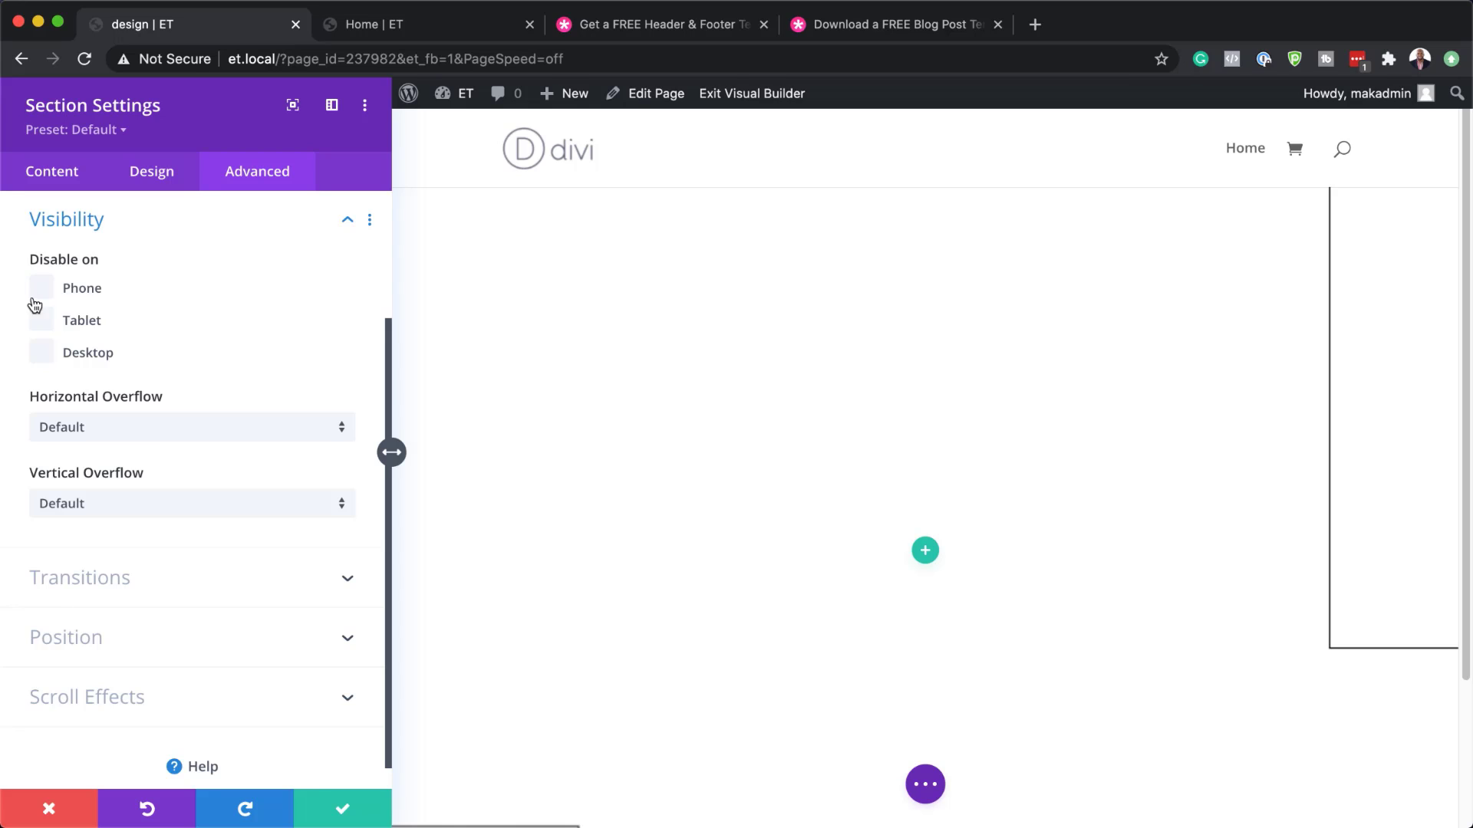
pyautogui.click(167, 433)
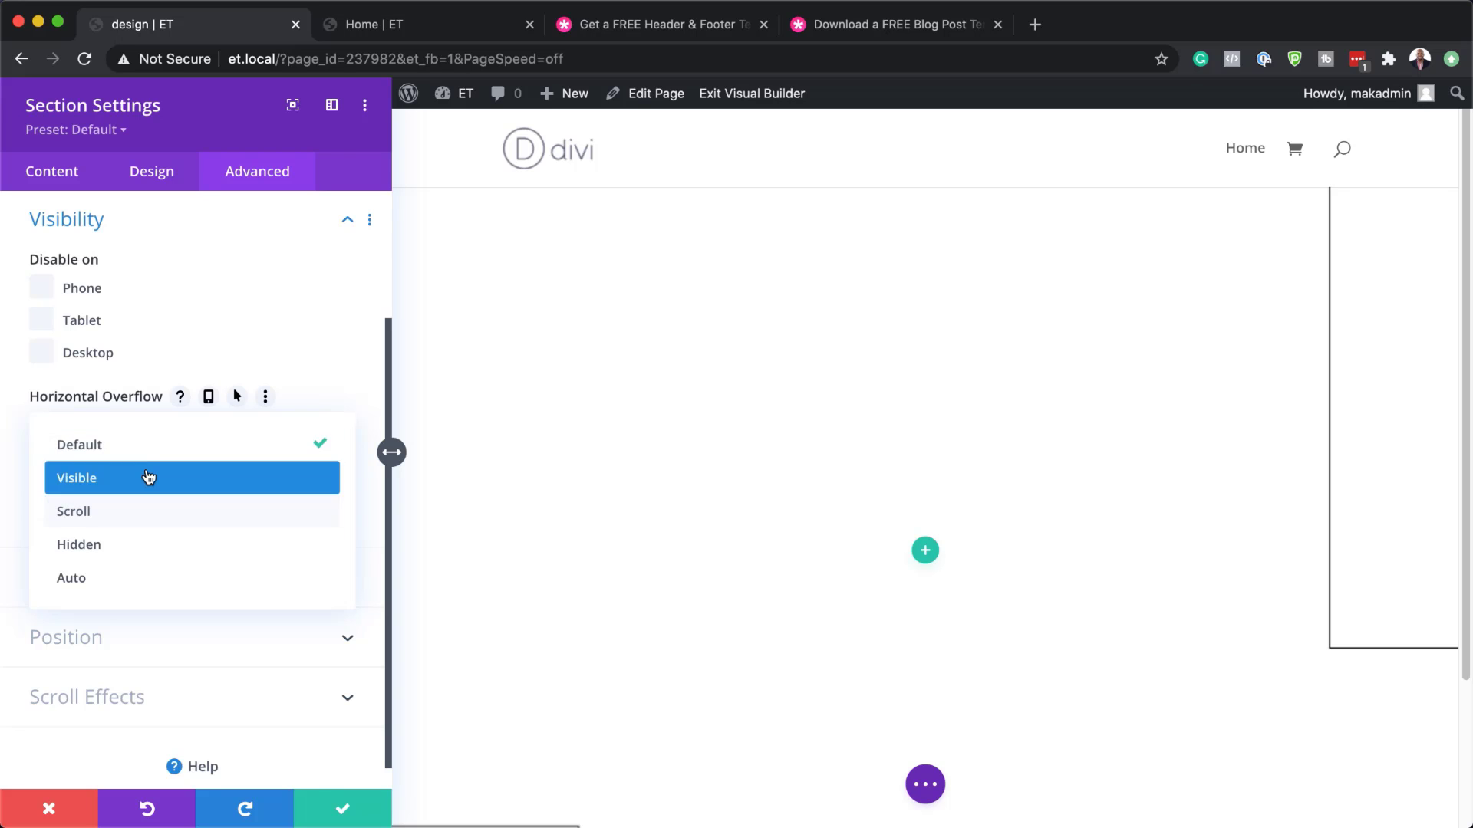
pyautogui.click(142, 547)
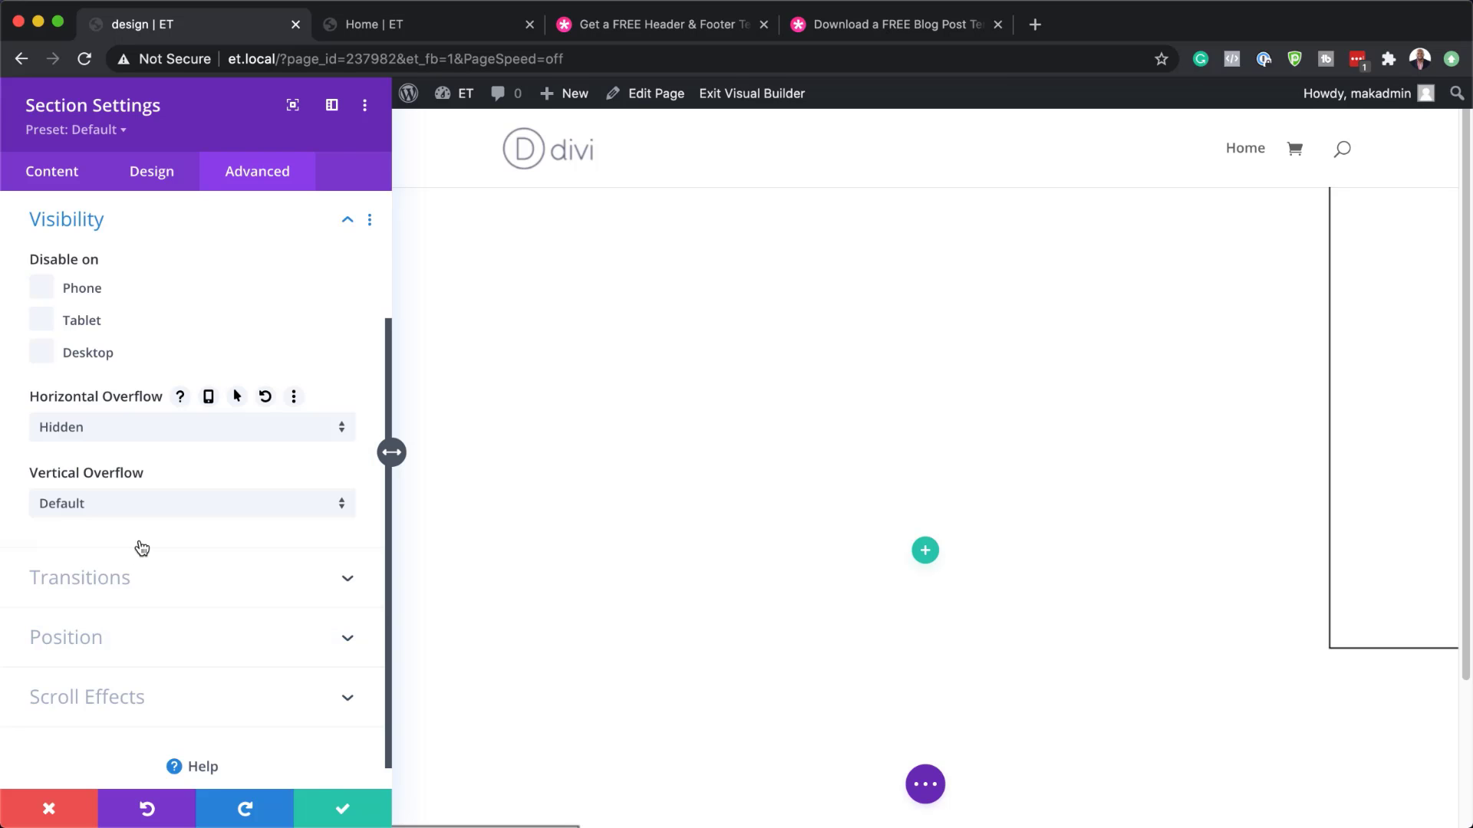
pyautogui.click(138, 506)
pyautogui.click(122, 617)
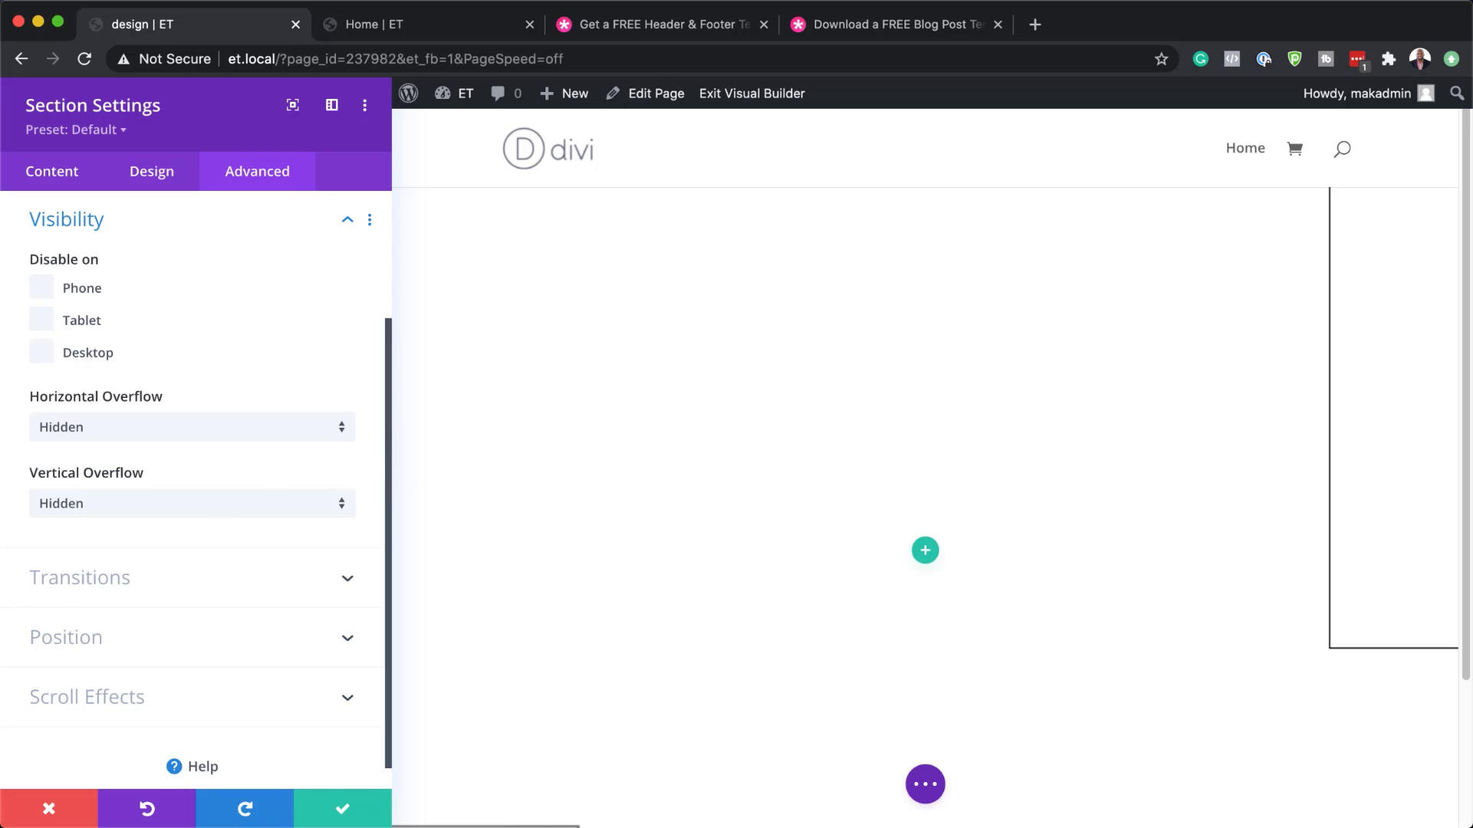
pyautogui.click(342, 808)
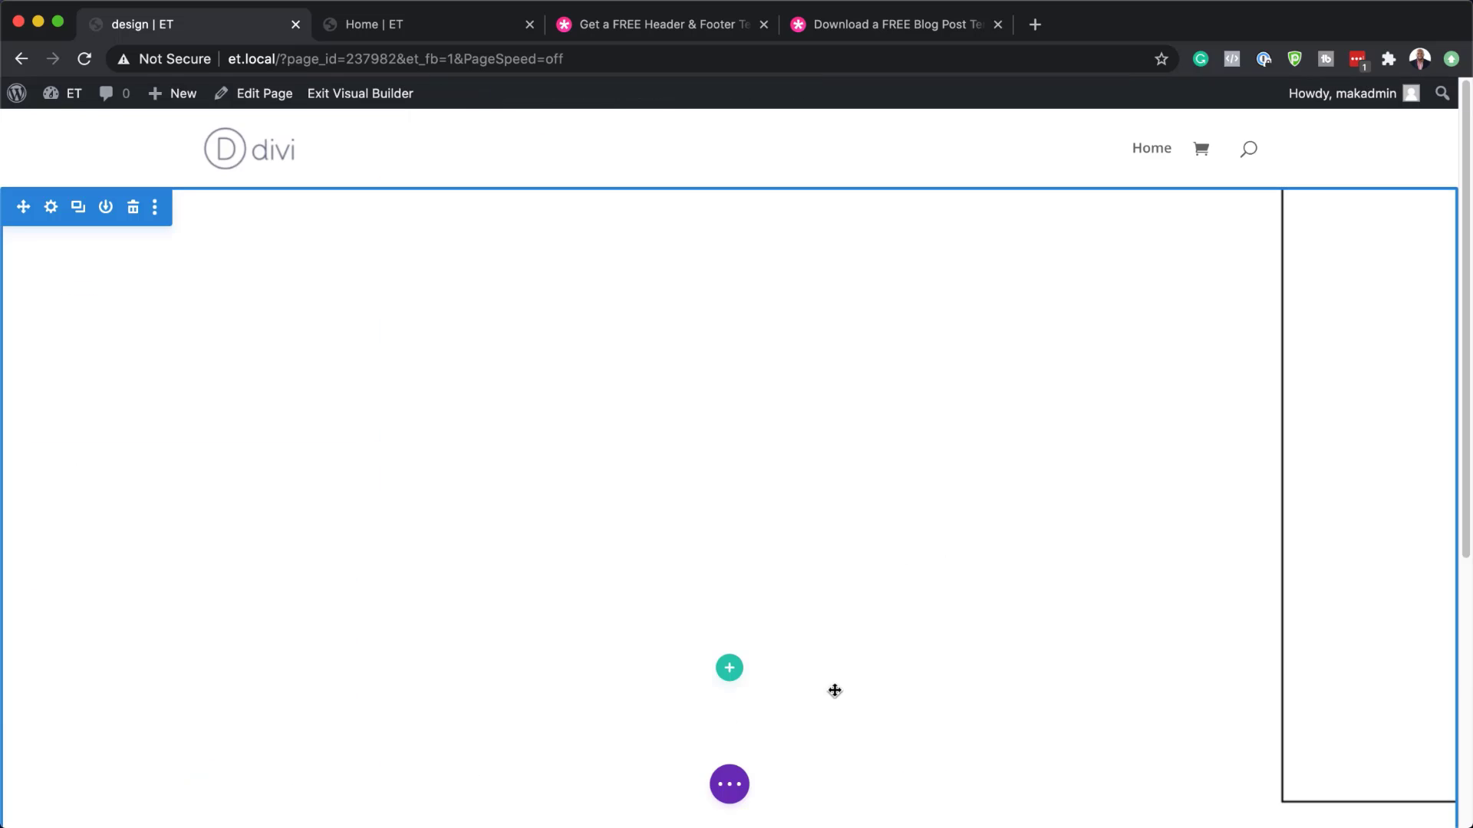
# Insert a single-column row into the section without adding a module
pyautogui.click(738, 668)
pyautogui.click(625, 288)
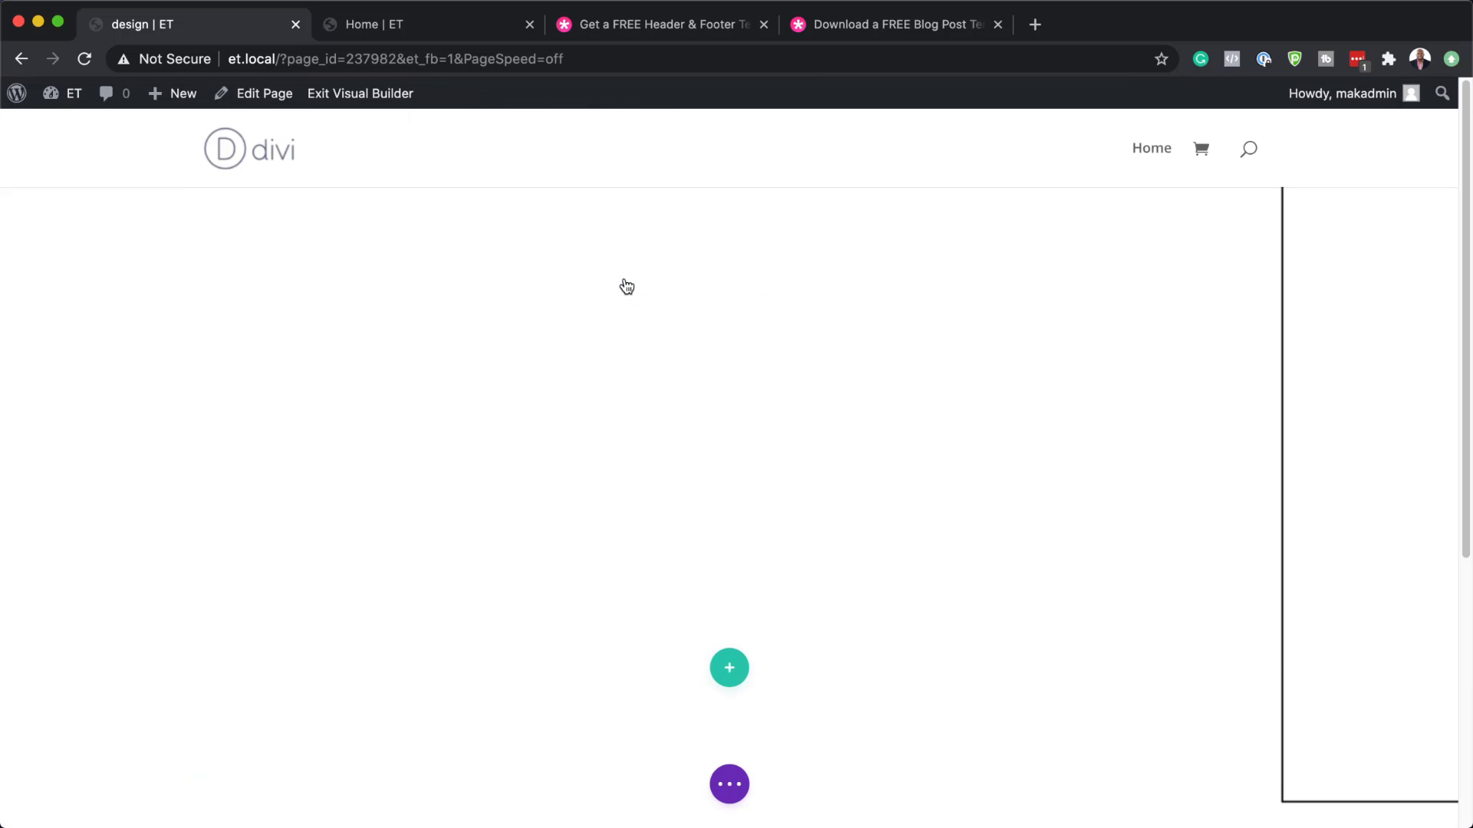
pyautogui.click(885, 164)
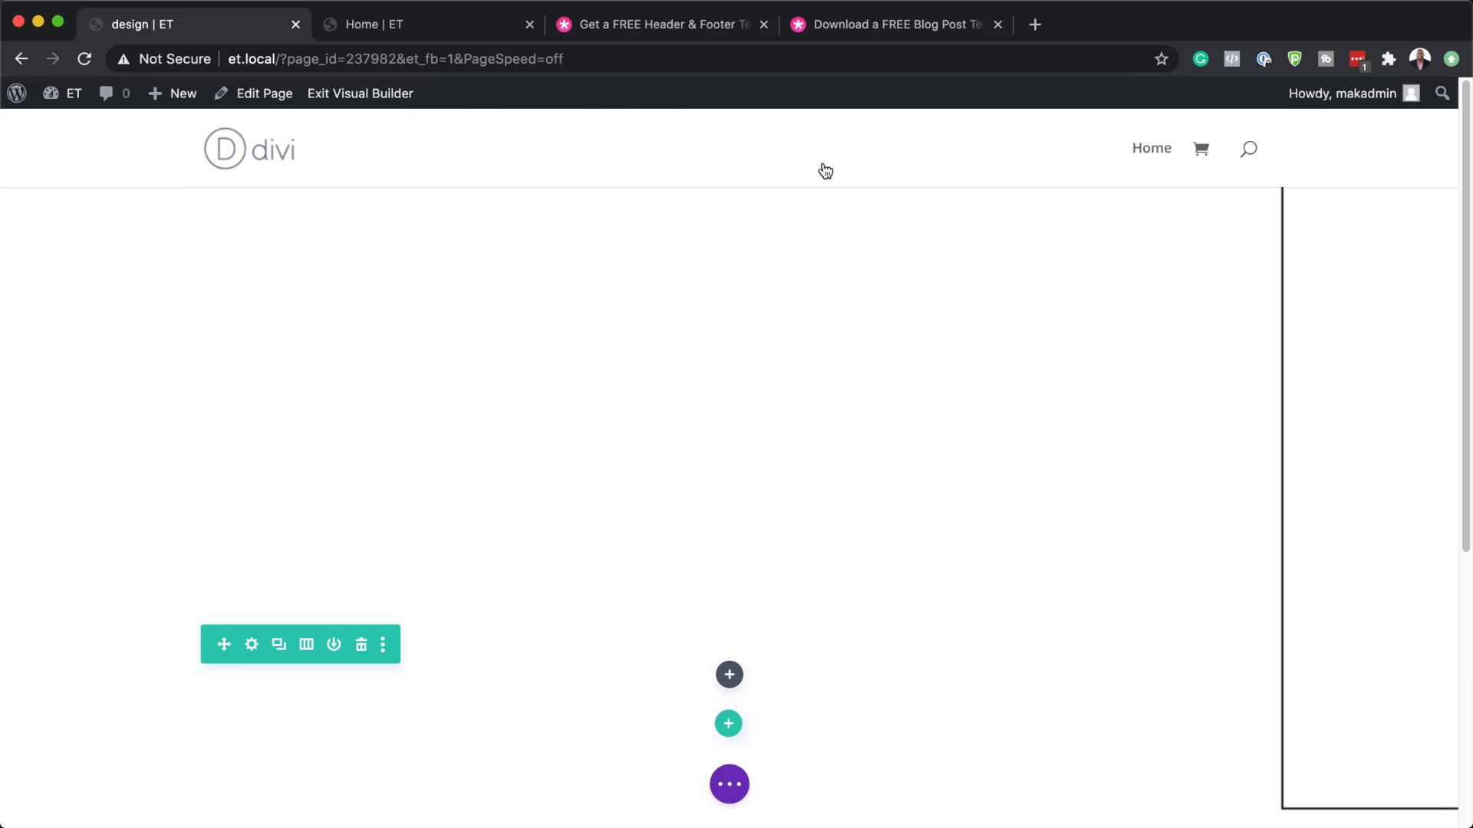
# Set the new row's horizontal and vertical overflow to Hidden and save the row settings
pyautogui.click(254, 646)
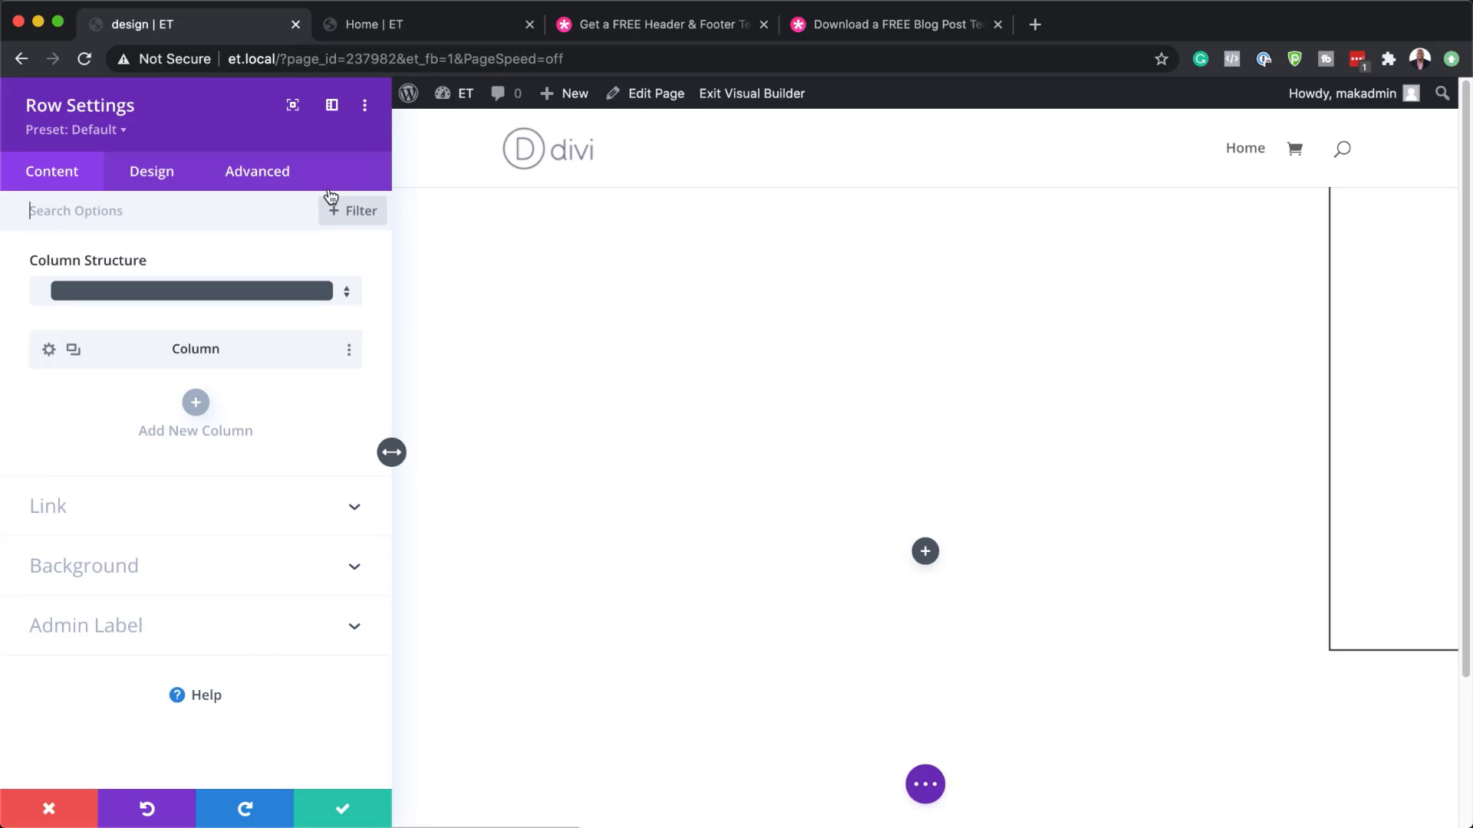
pyautogui.click(279, 173)
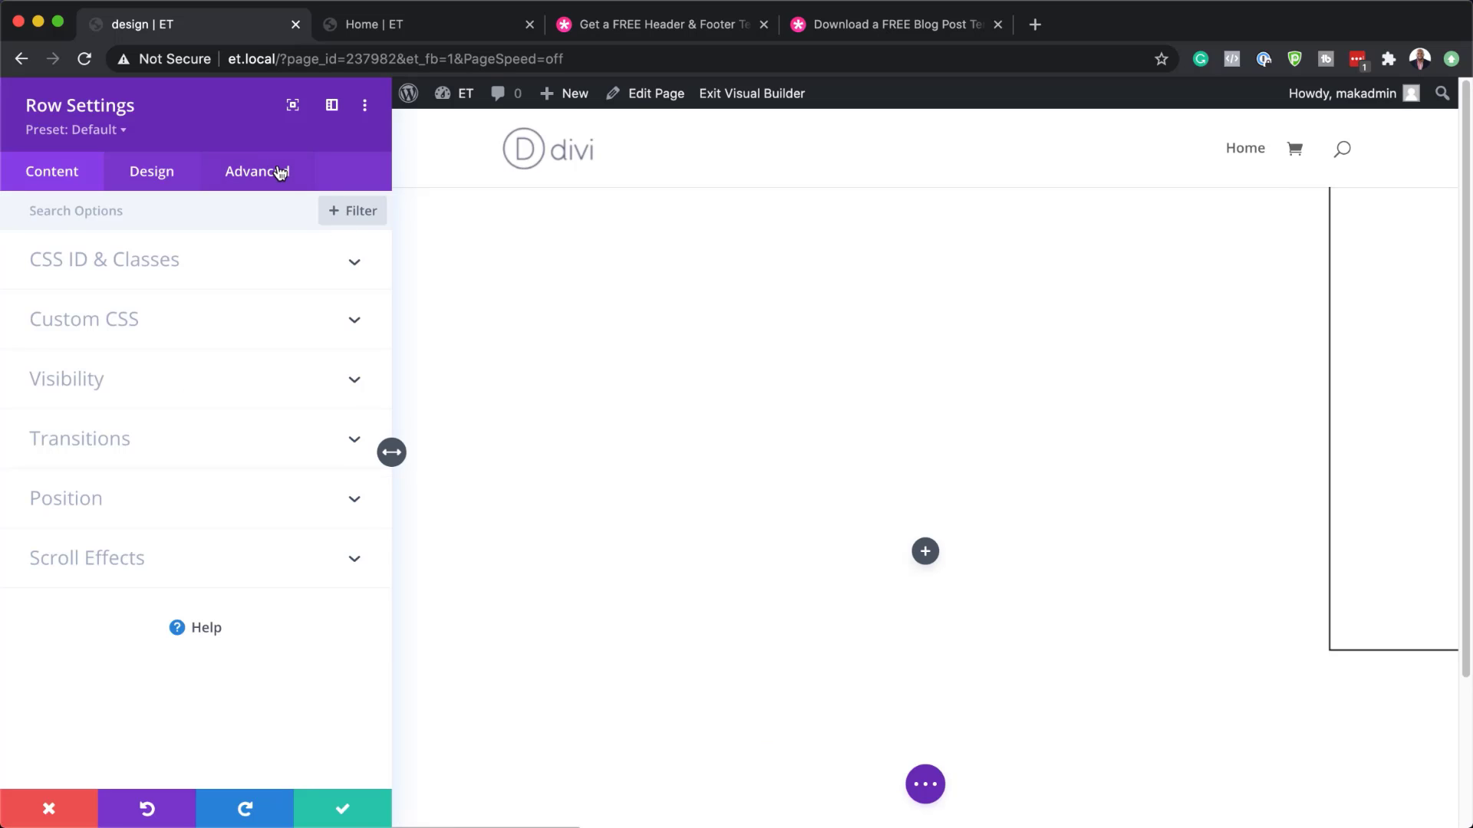
pyautogui.click(119, 381)
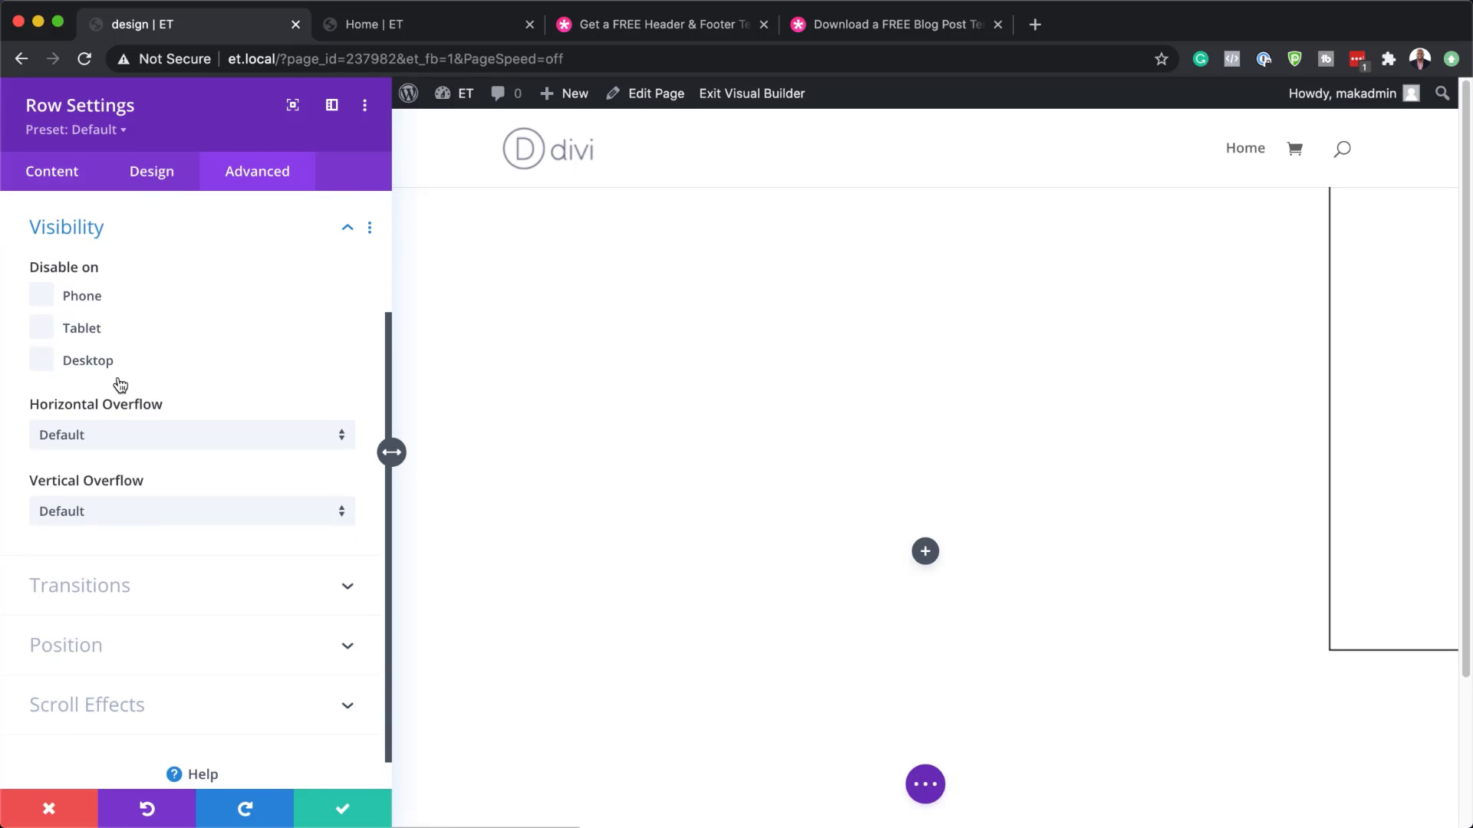
pyautogui.click(135, 427)
pyautogui.click(131, 546)
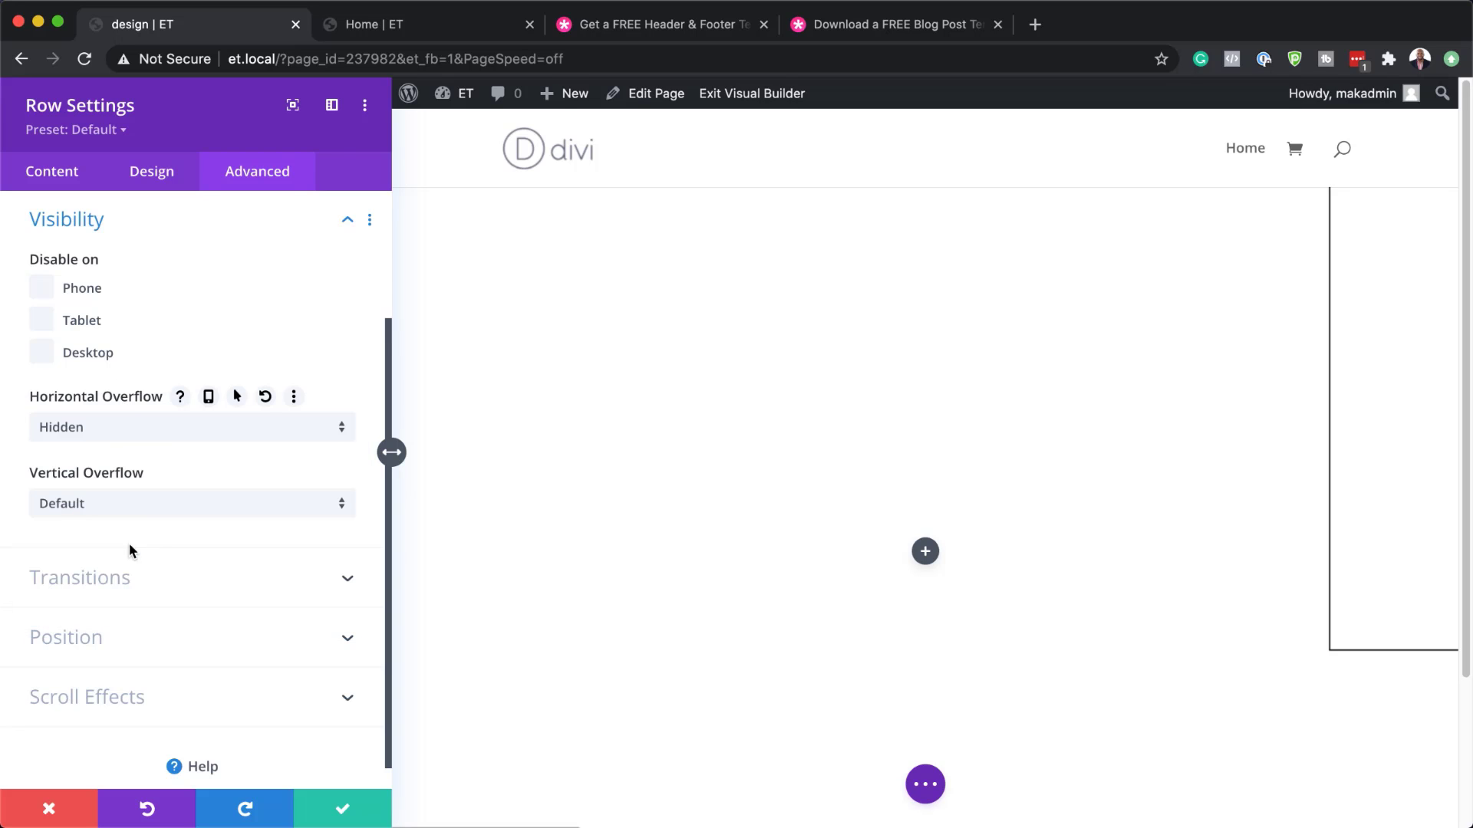
pyautogui.click(138, 512)
pyautogui.click(144, 621)
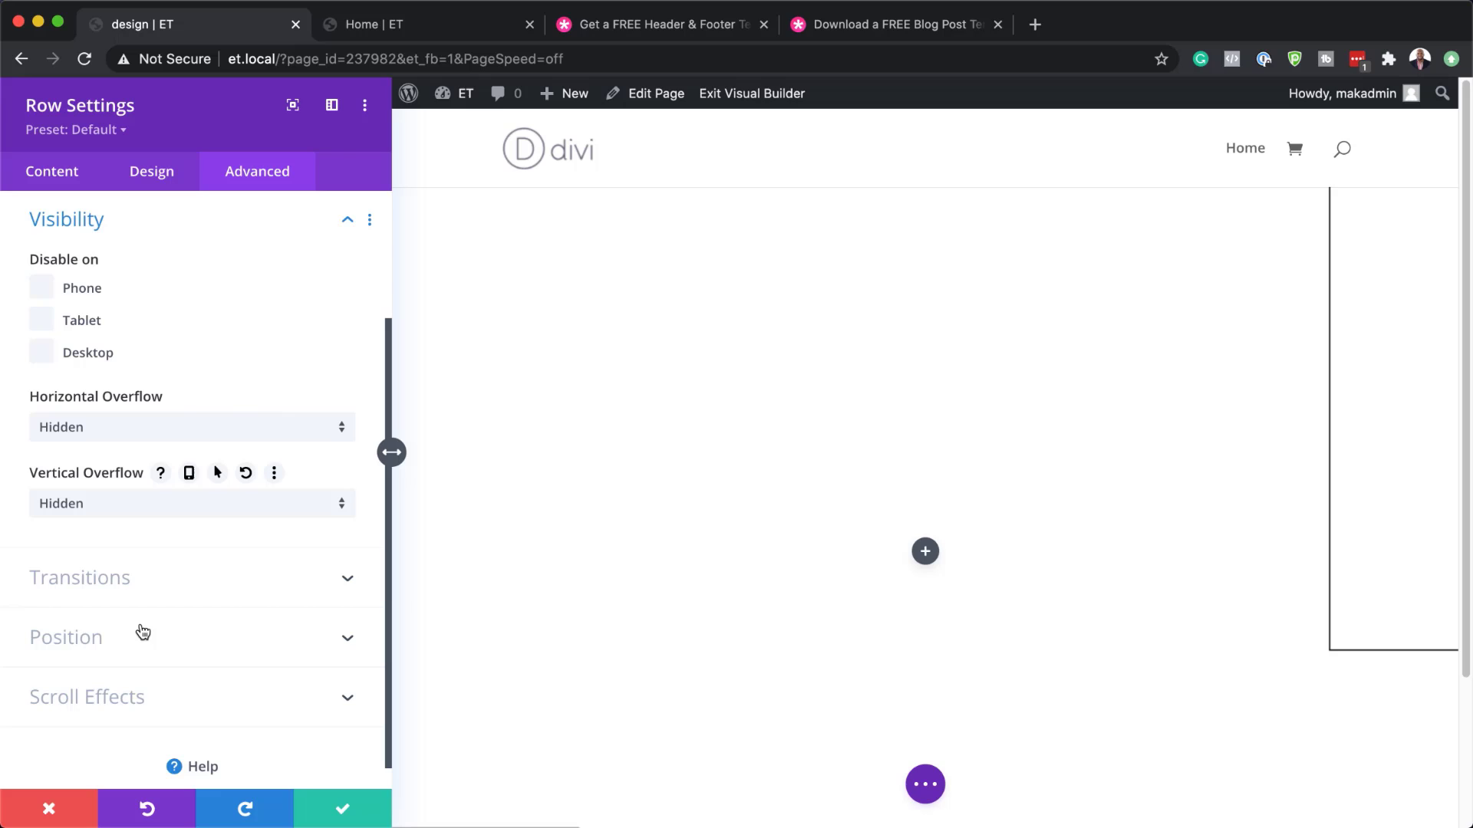
pyautogui.click(342, 810)
# Insert a Text module into the row
pyautogui.scroll(-5, 729, 568)
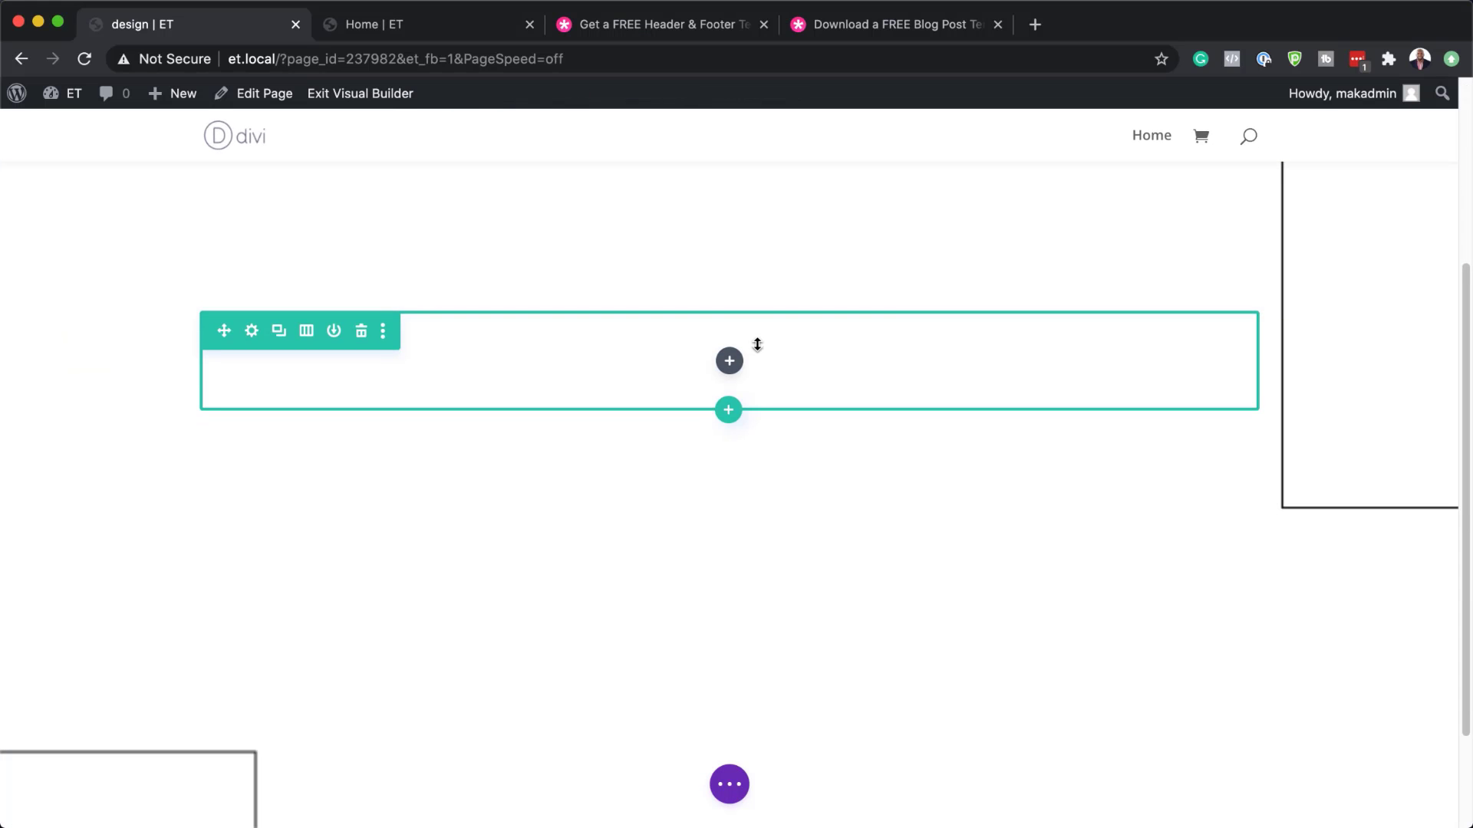
pyautogui.click(730, 364)
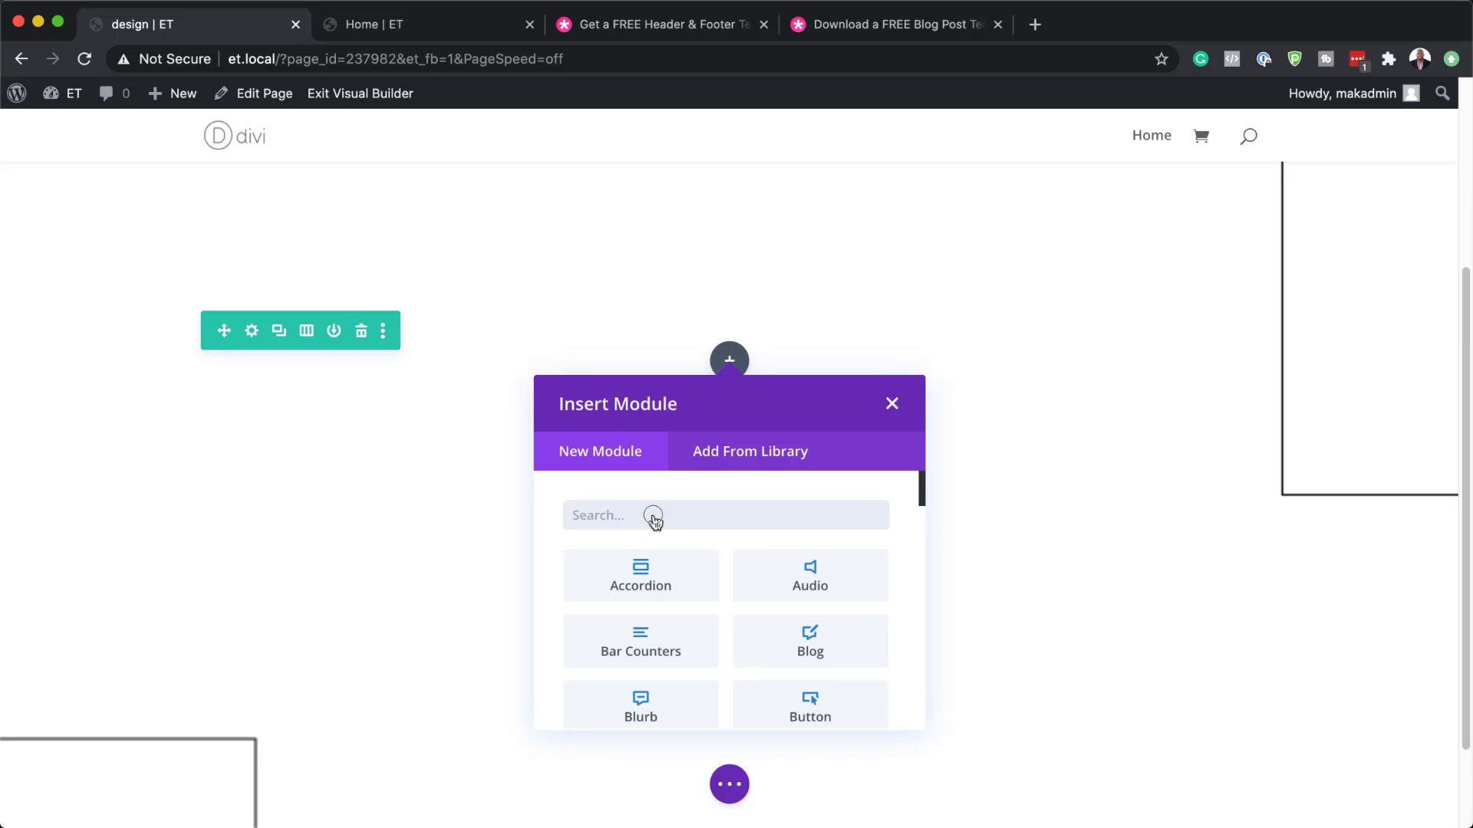
pyautogui.write('tex')
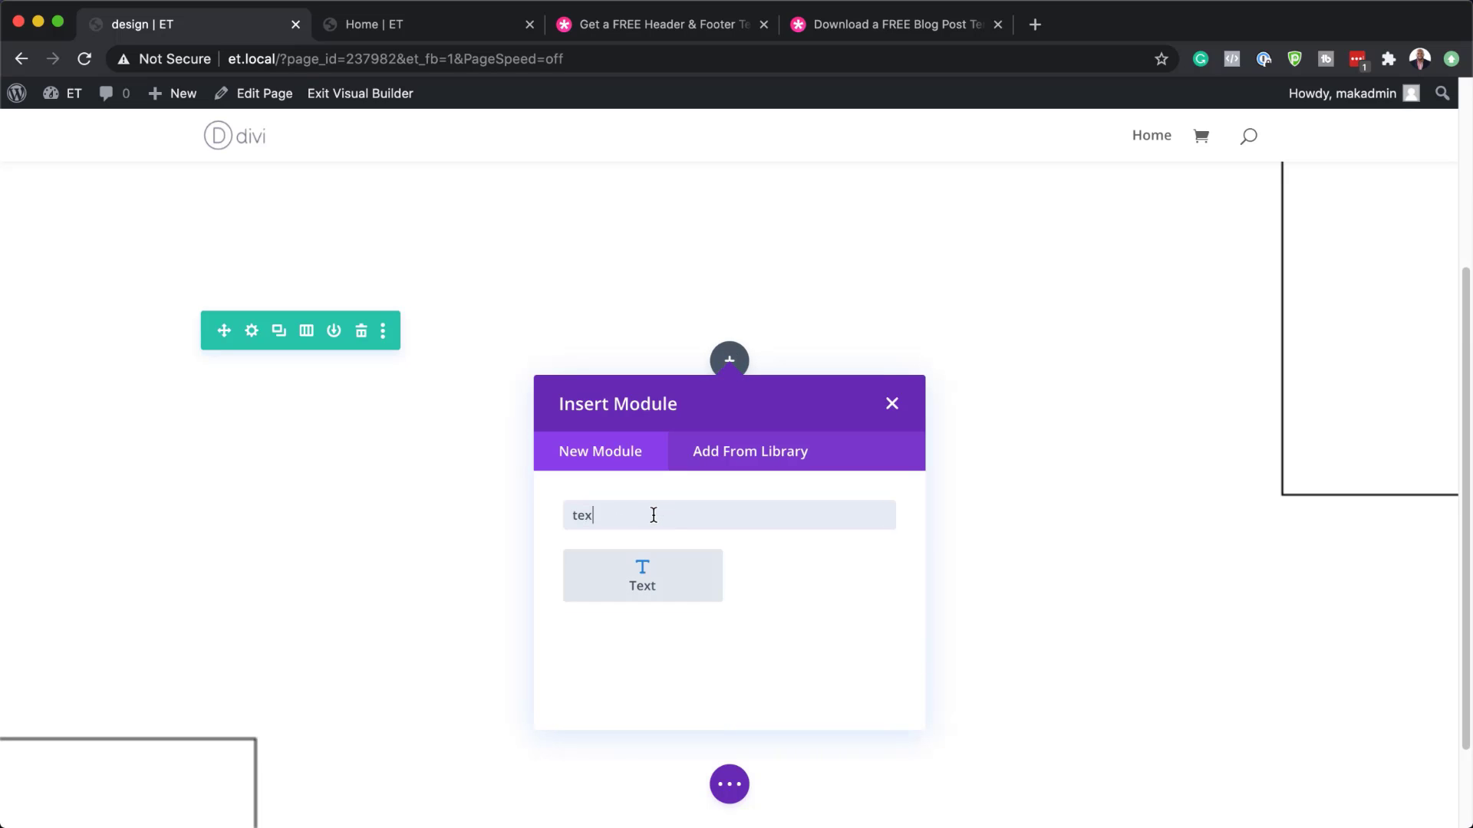
pyautogui.click(643, 577)
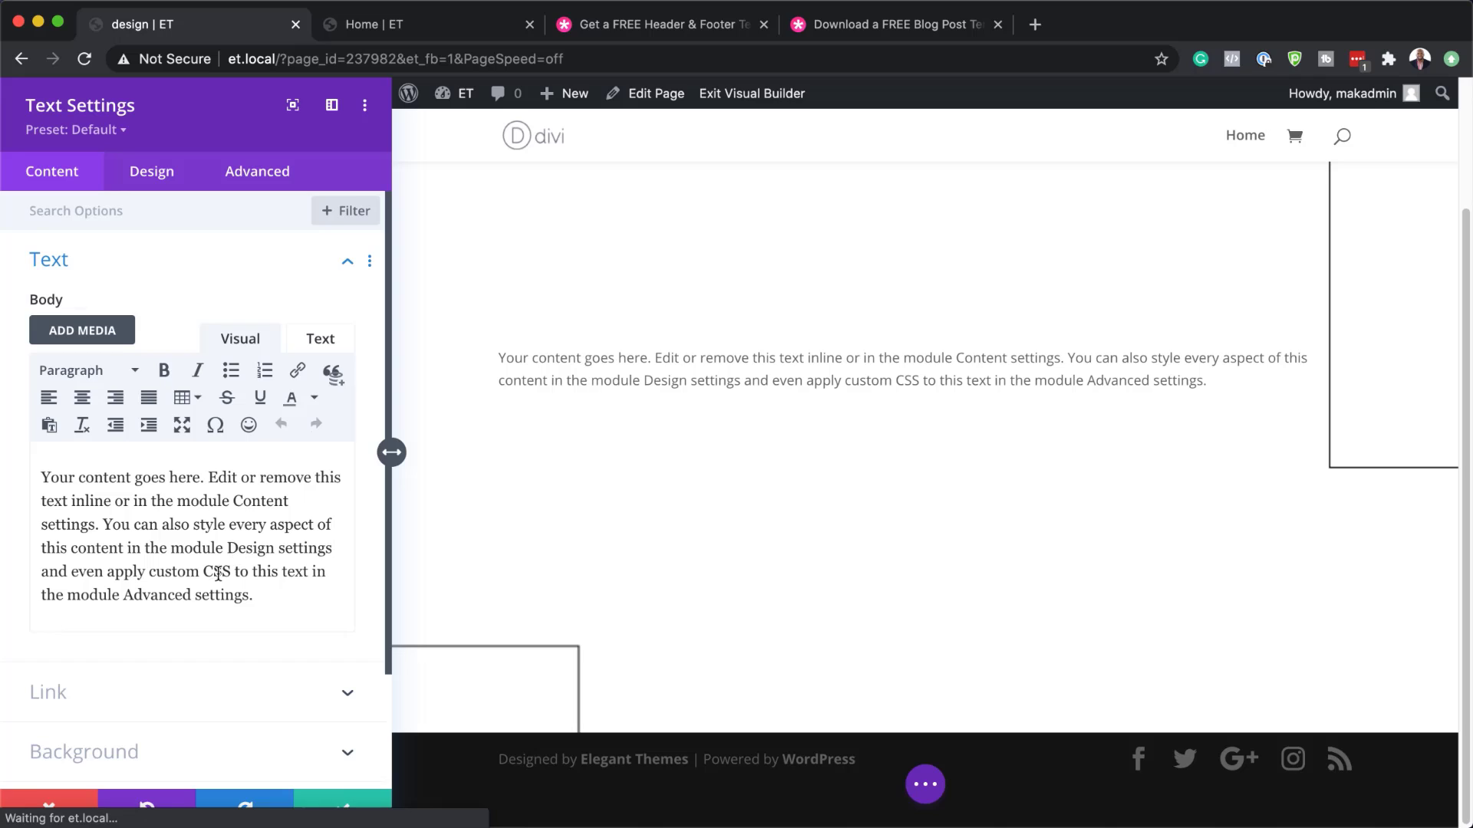
# Replace the module's placeholder body text with "Production Team" and format it as Heading 1
pyautogui.moveTo(253, 594); pyautogui.dragTo(19, 461)
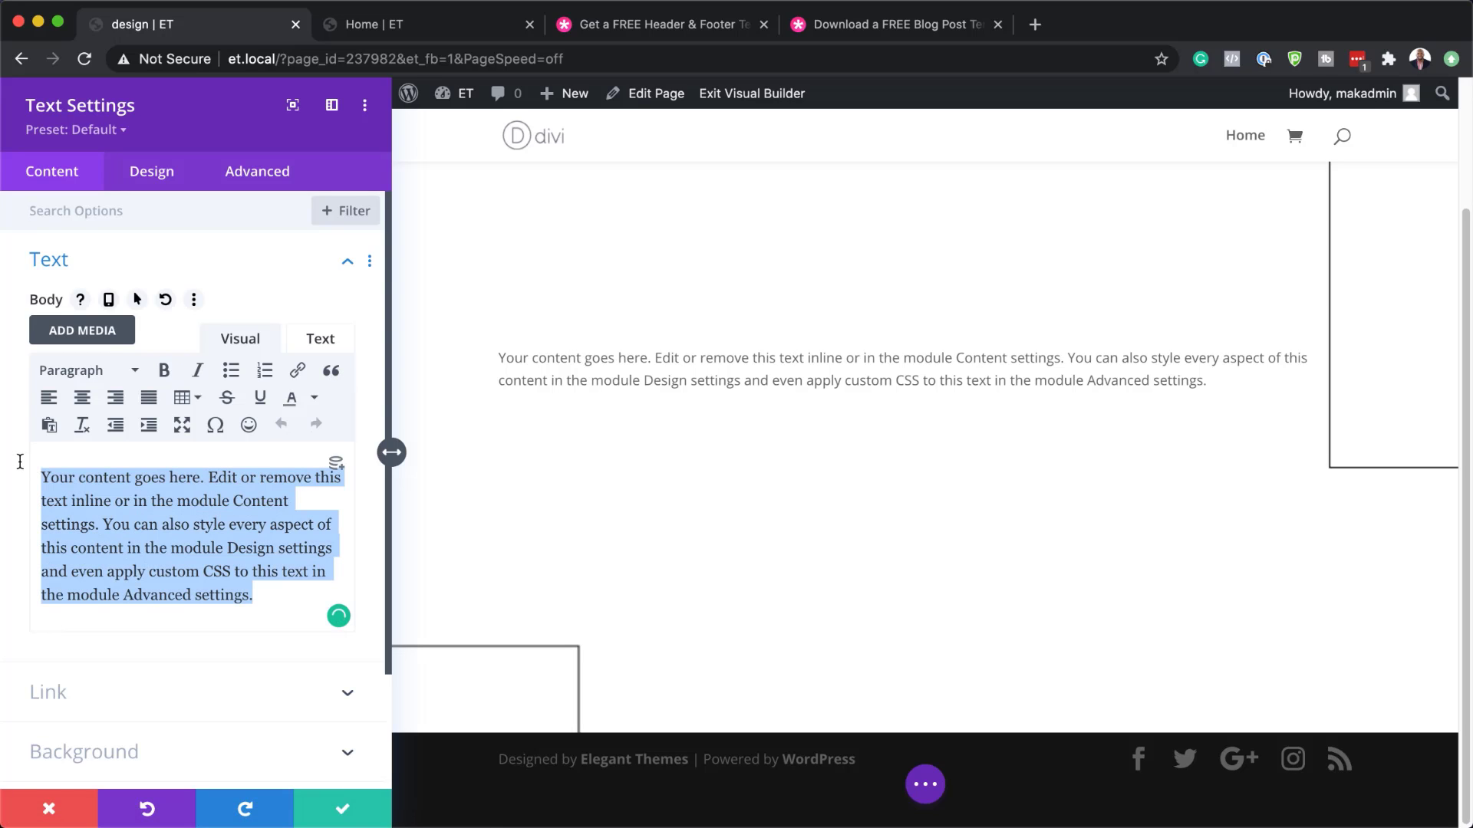
pyautogui.write('Production Team')
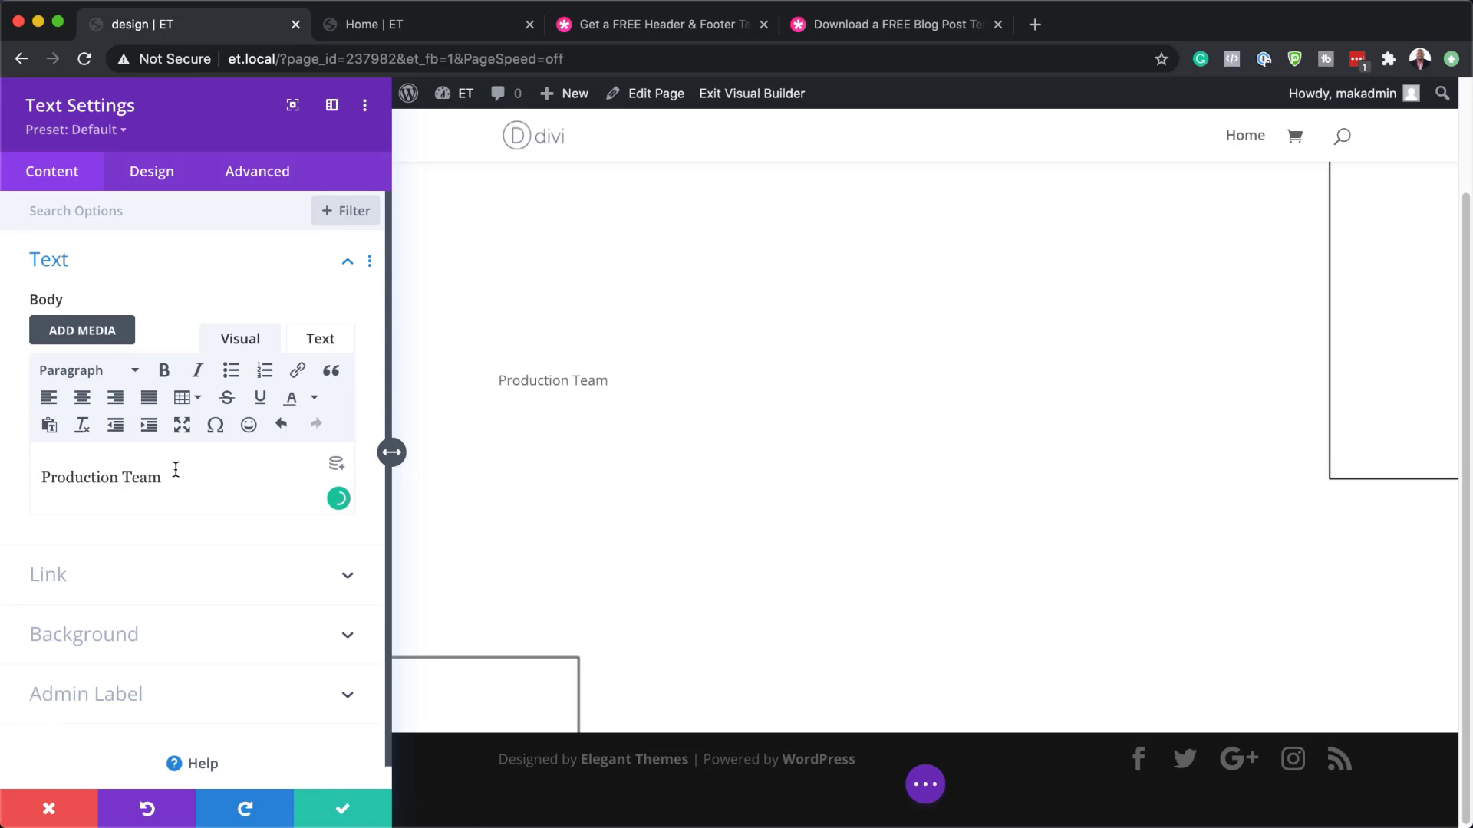
pyautogui.moveTo(174, 479); pyautogui.dragTo(46, 427)
pyautogui.click(95, 371)
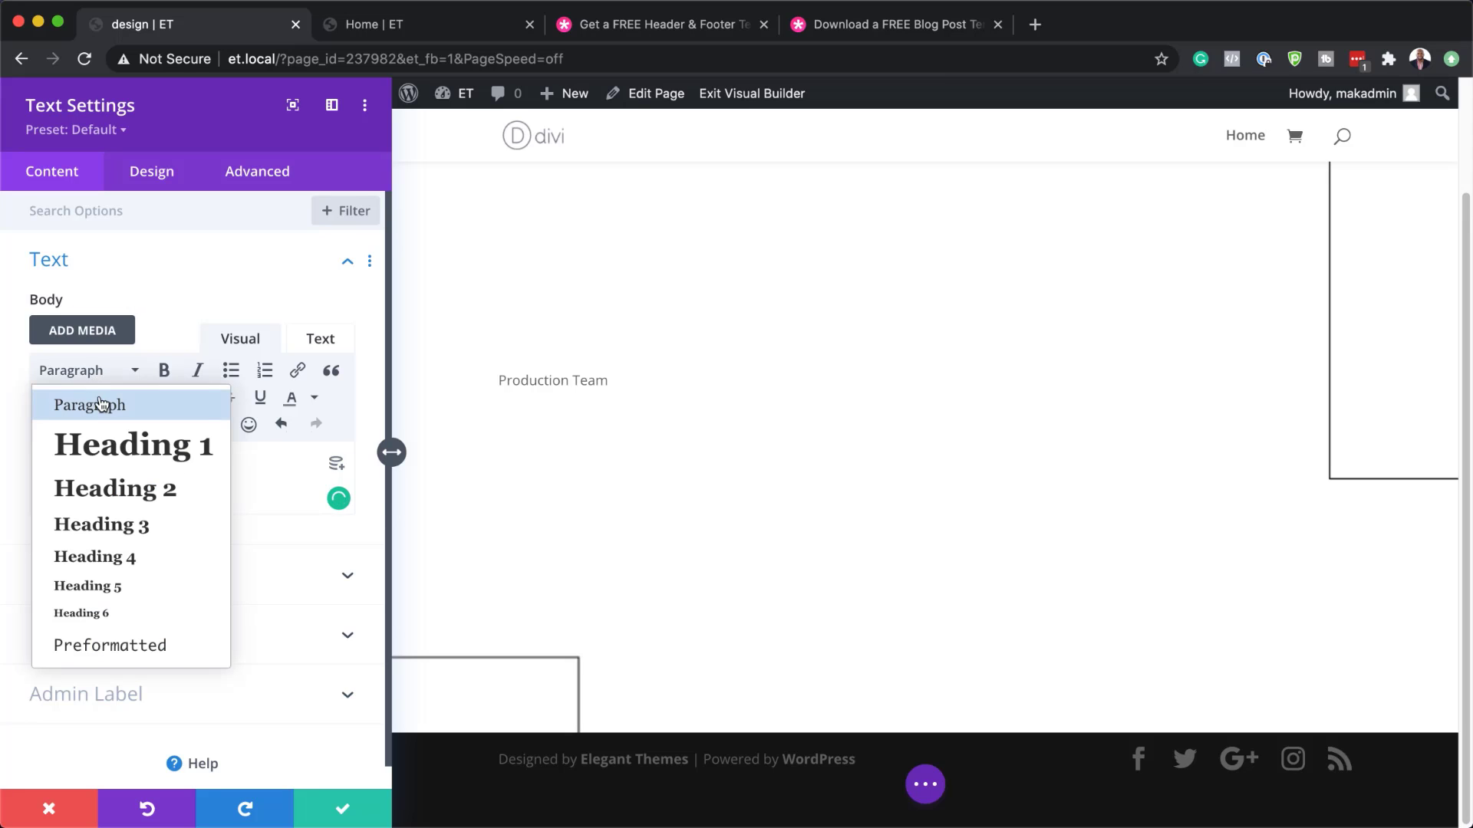
pyautogui.click(118, 445)
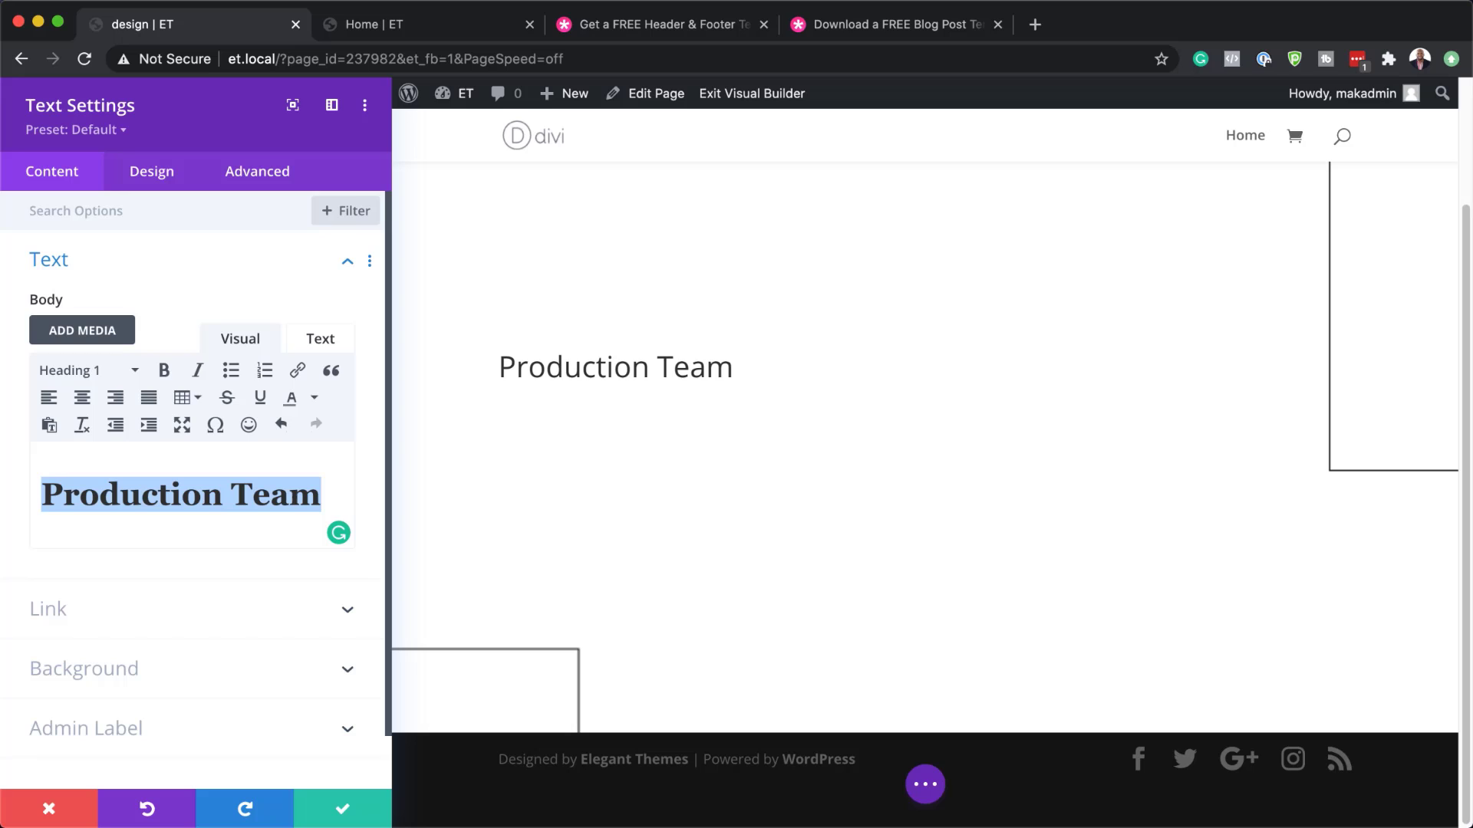
# Style the H1 heading text with the Fredoka One font, Bold weight and black color
pyautogui.click(145, 170)
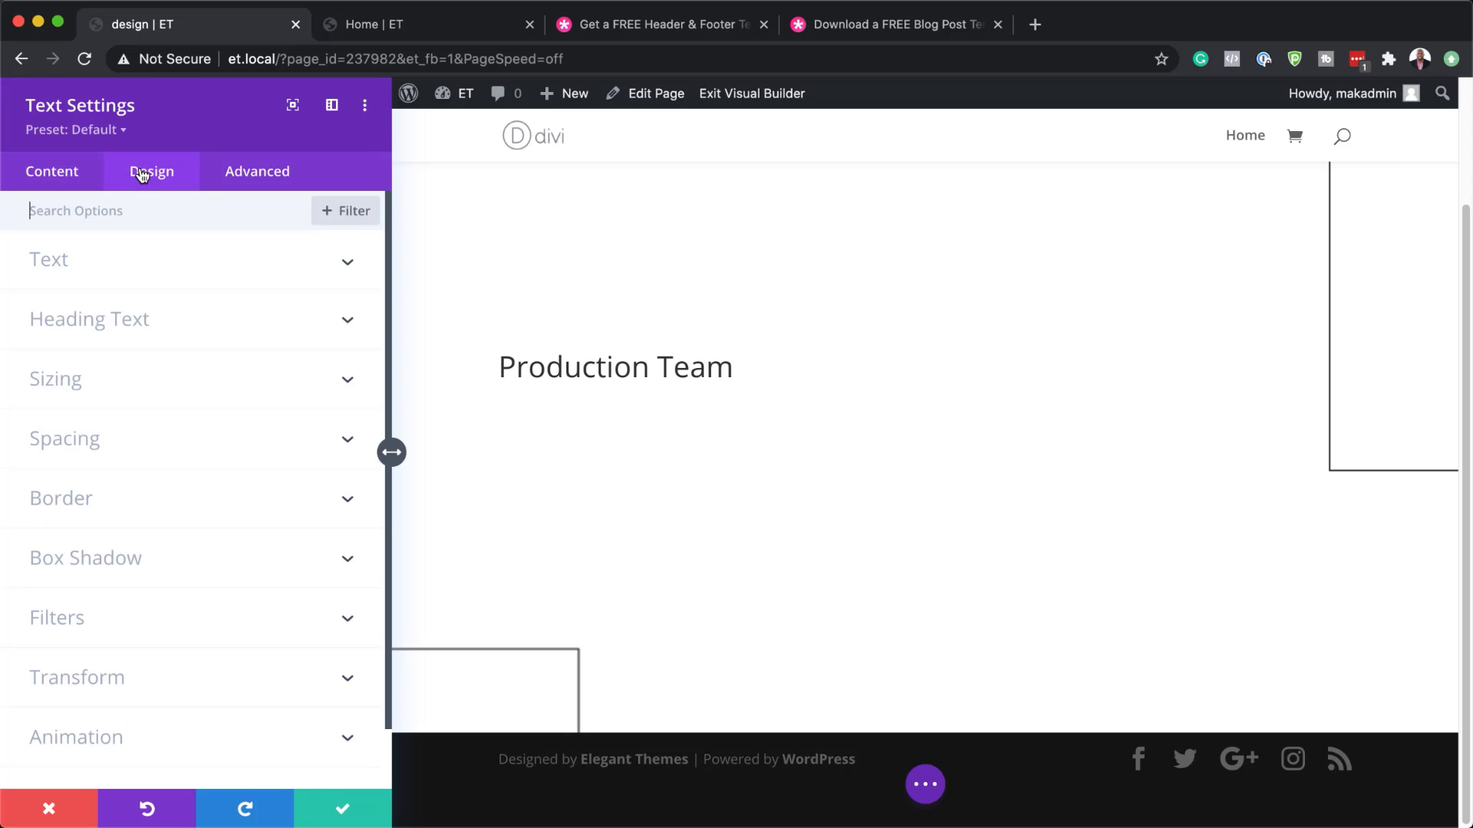
pyautogui.click(125, 331)
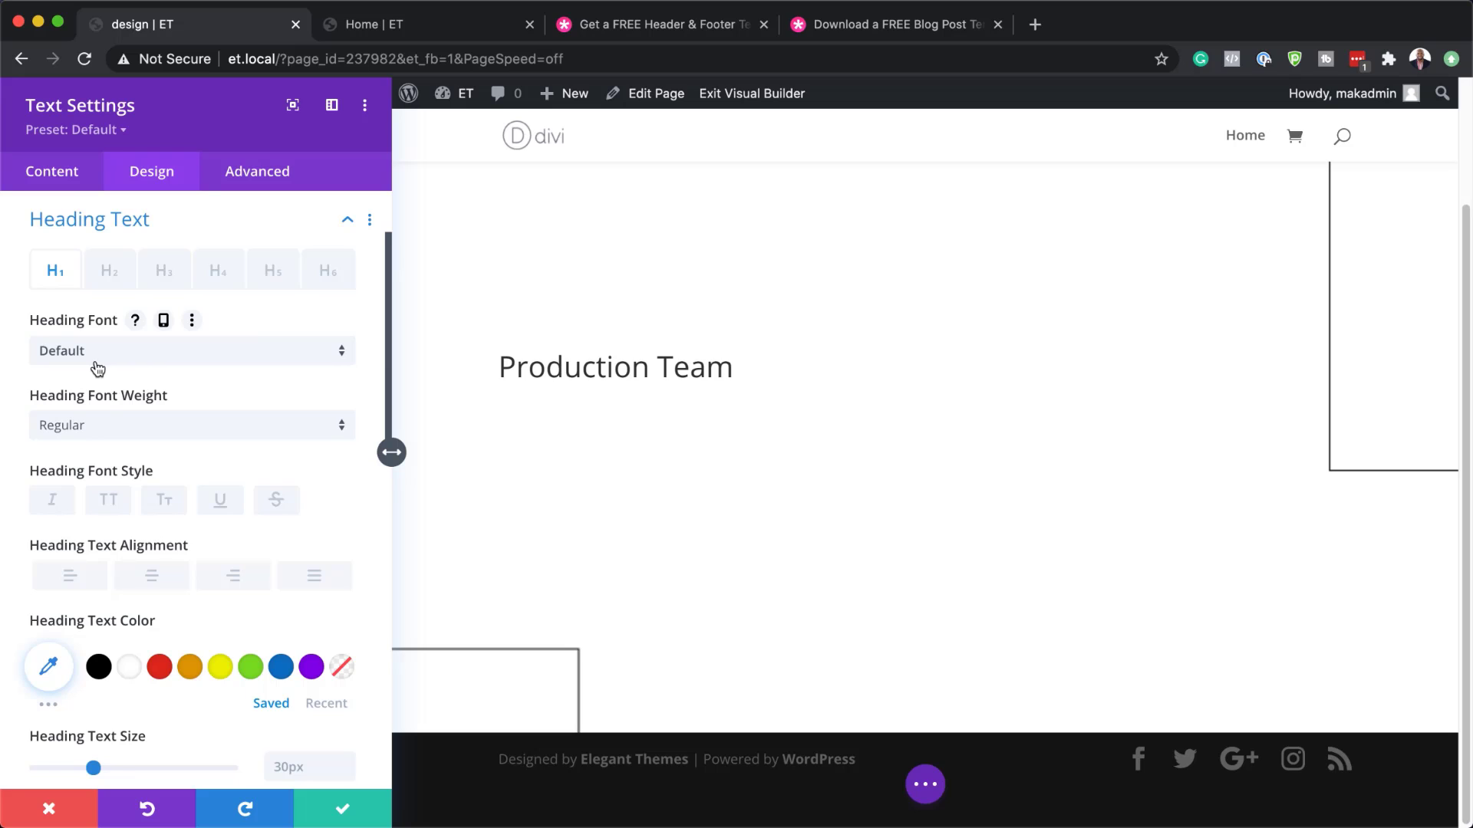
pyautogui.click(126, 353)
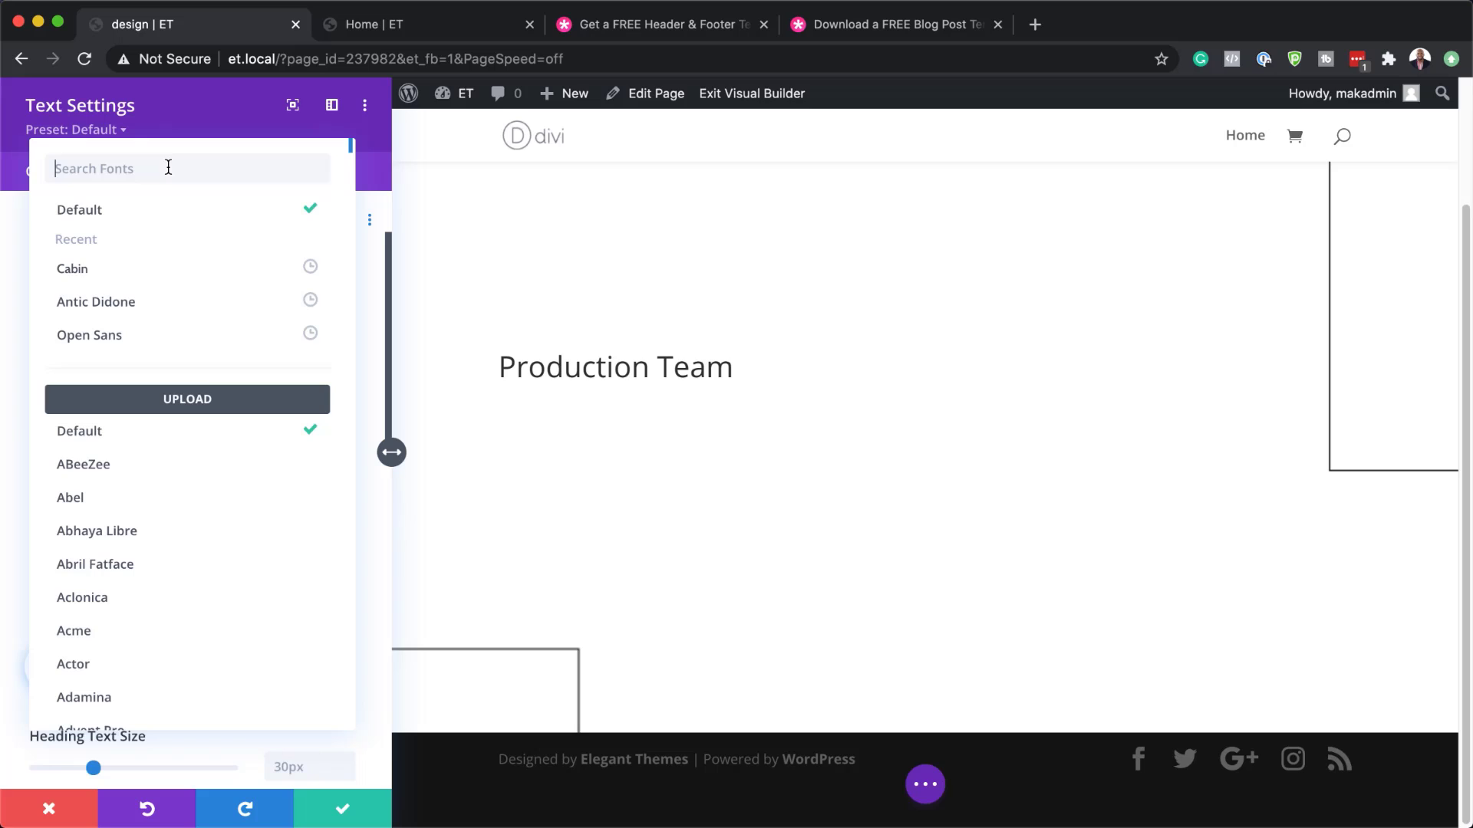
pyautogui.write('fre')
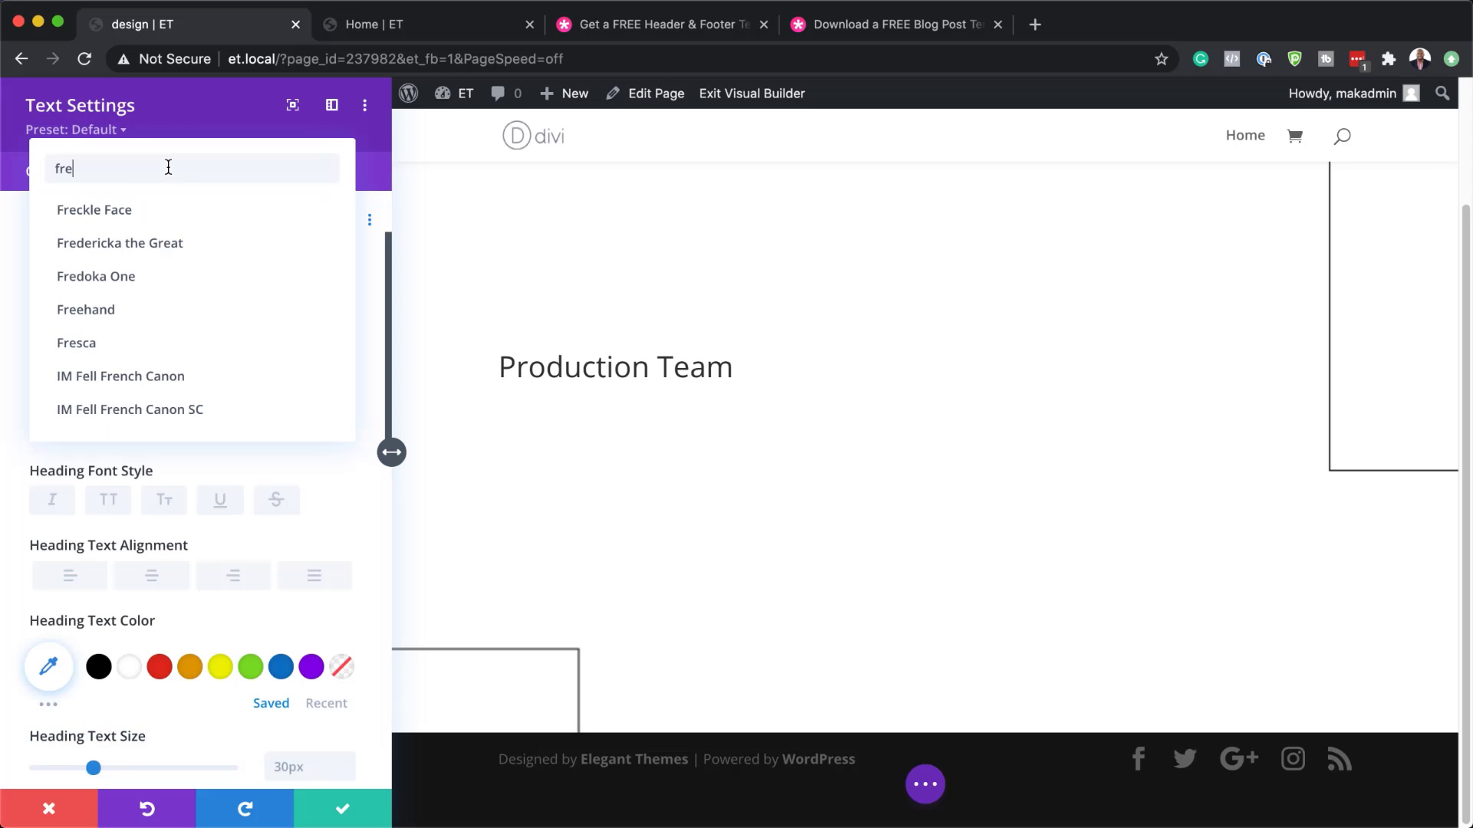
pyautogui.click(113, 277)
pyautogui.click(94, 423)
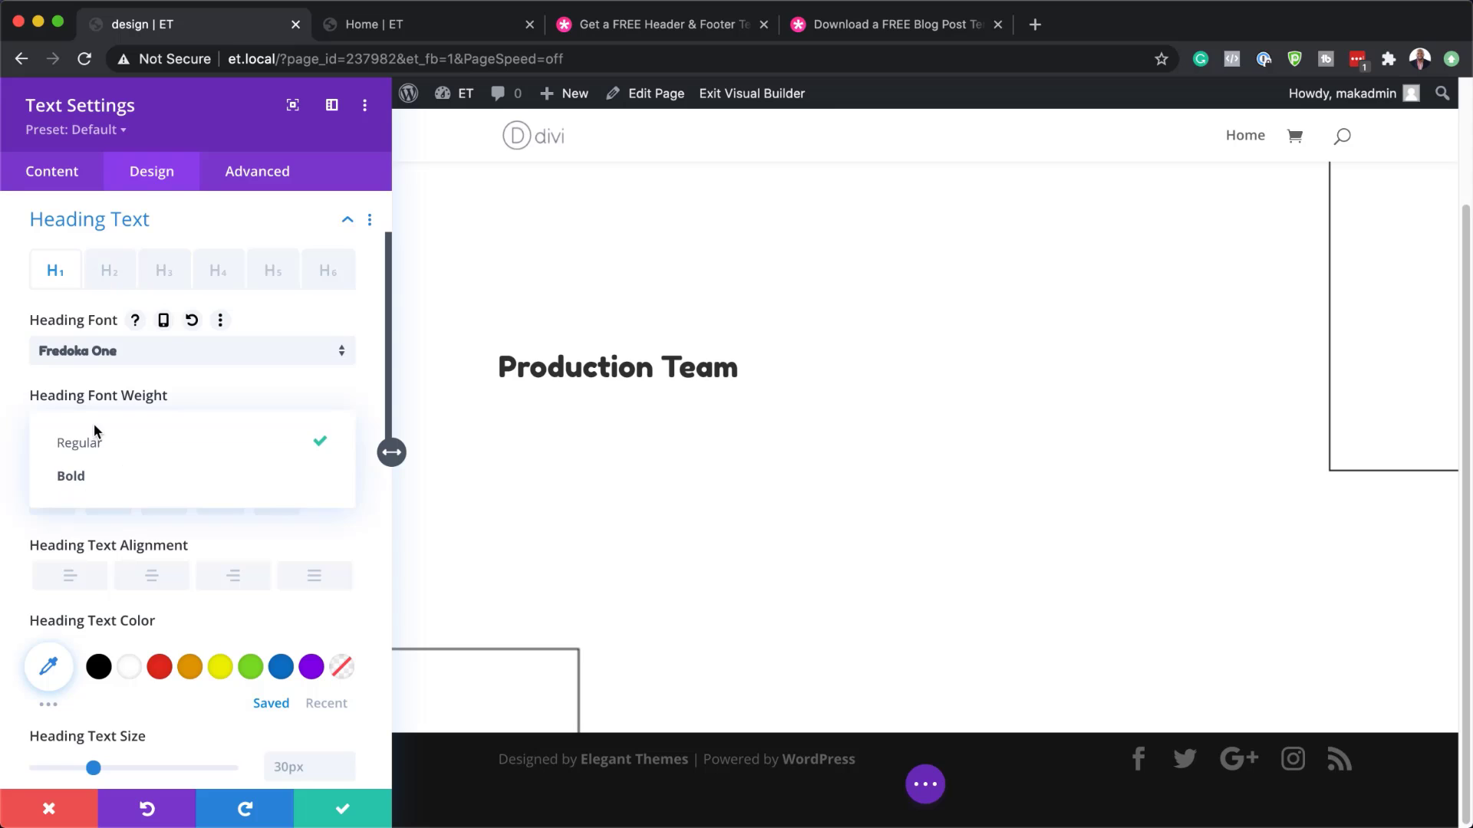
pyautogui.click(105, 476)
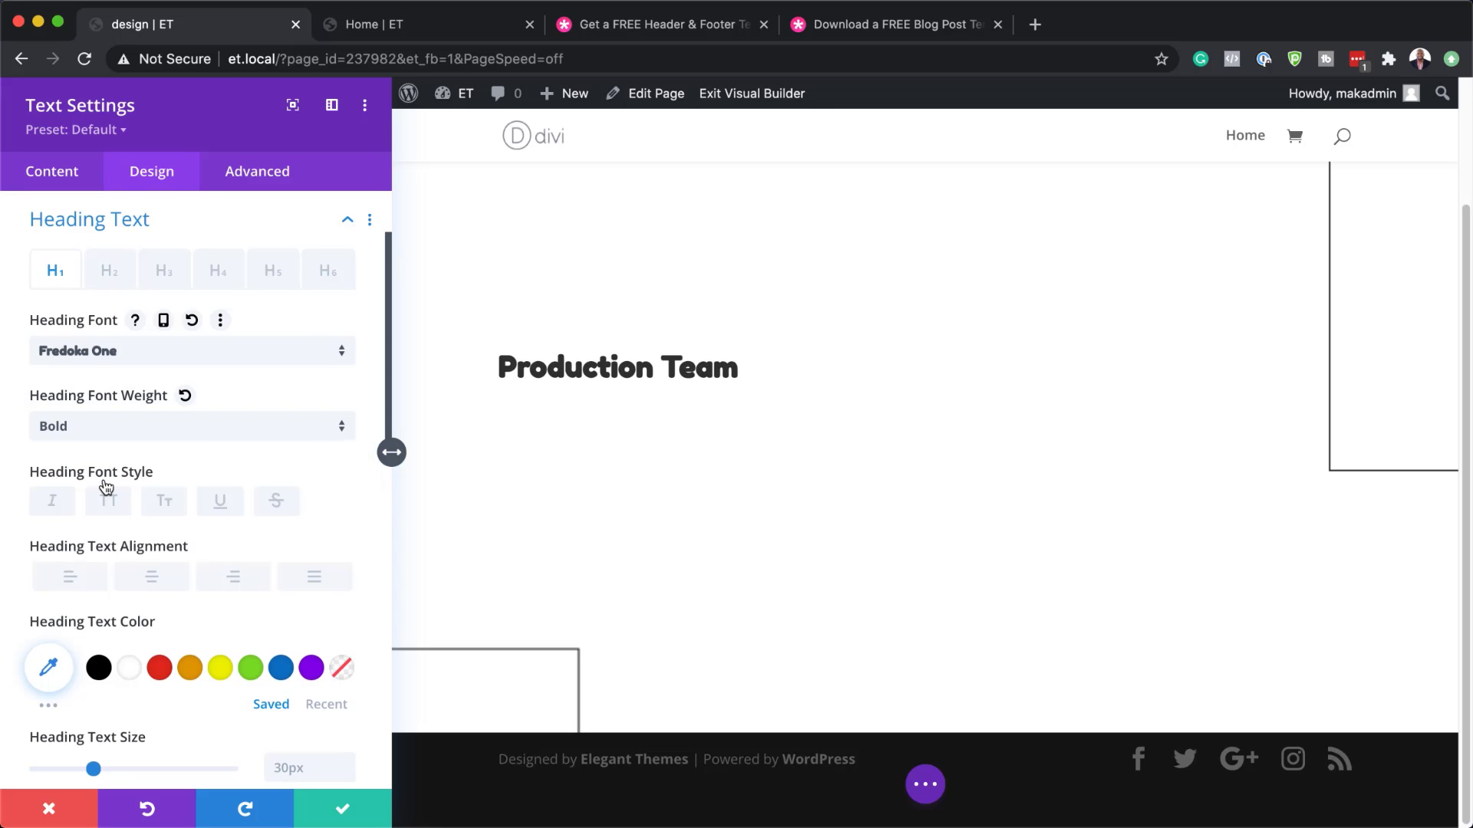
pyautogui.click(100, 667)
# Set the H1 heading text size to 100px for desktop
pyautogui.scroll(-3, 183, 647)
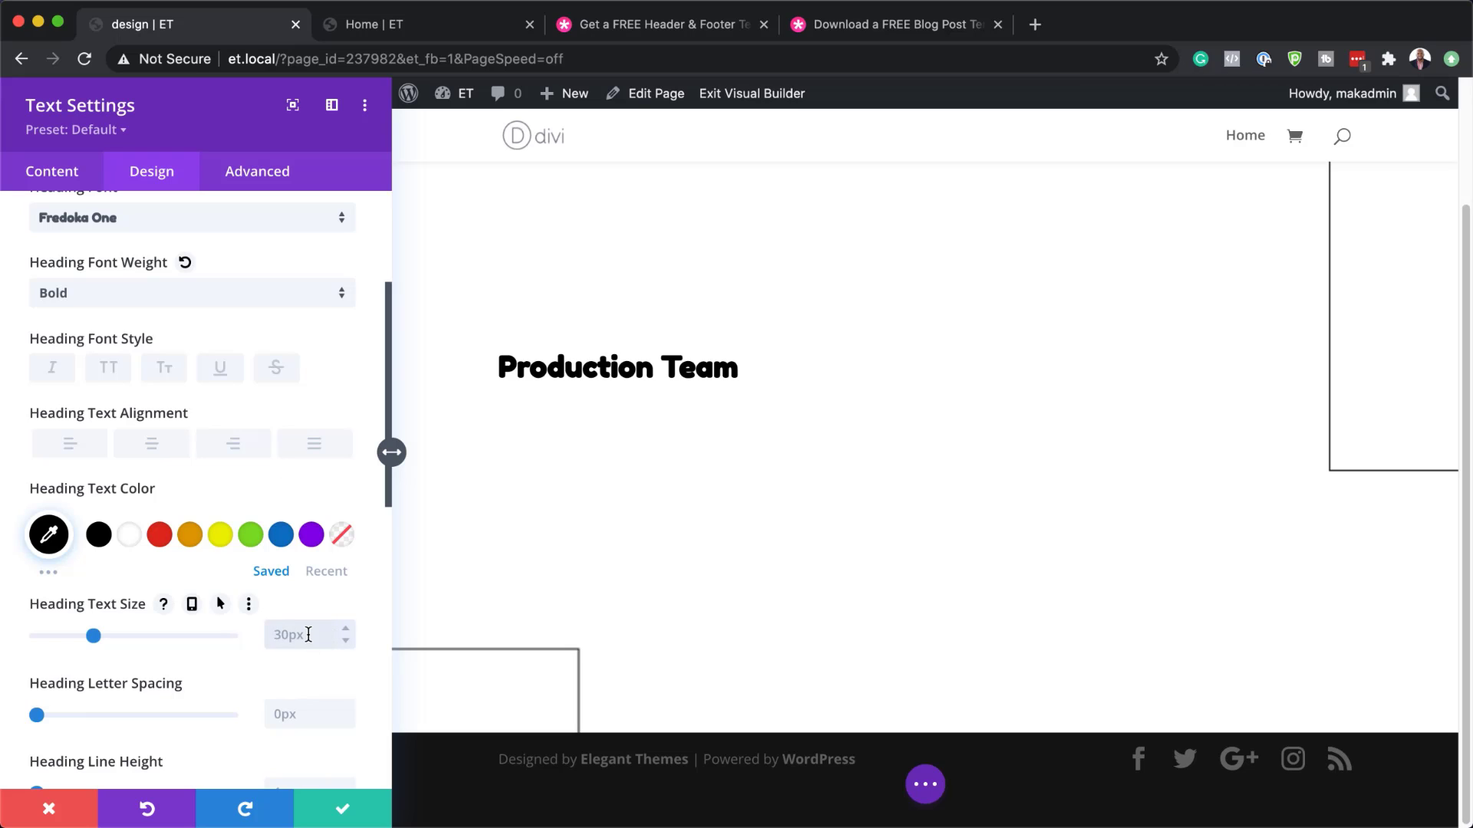
pyautogui.click(308, 635)
pyautogui.write('100')
pyautogui.press('Return')
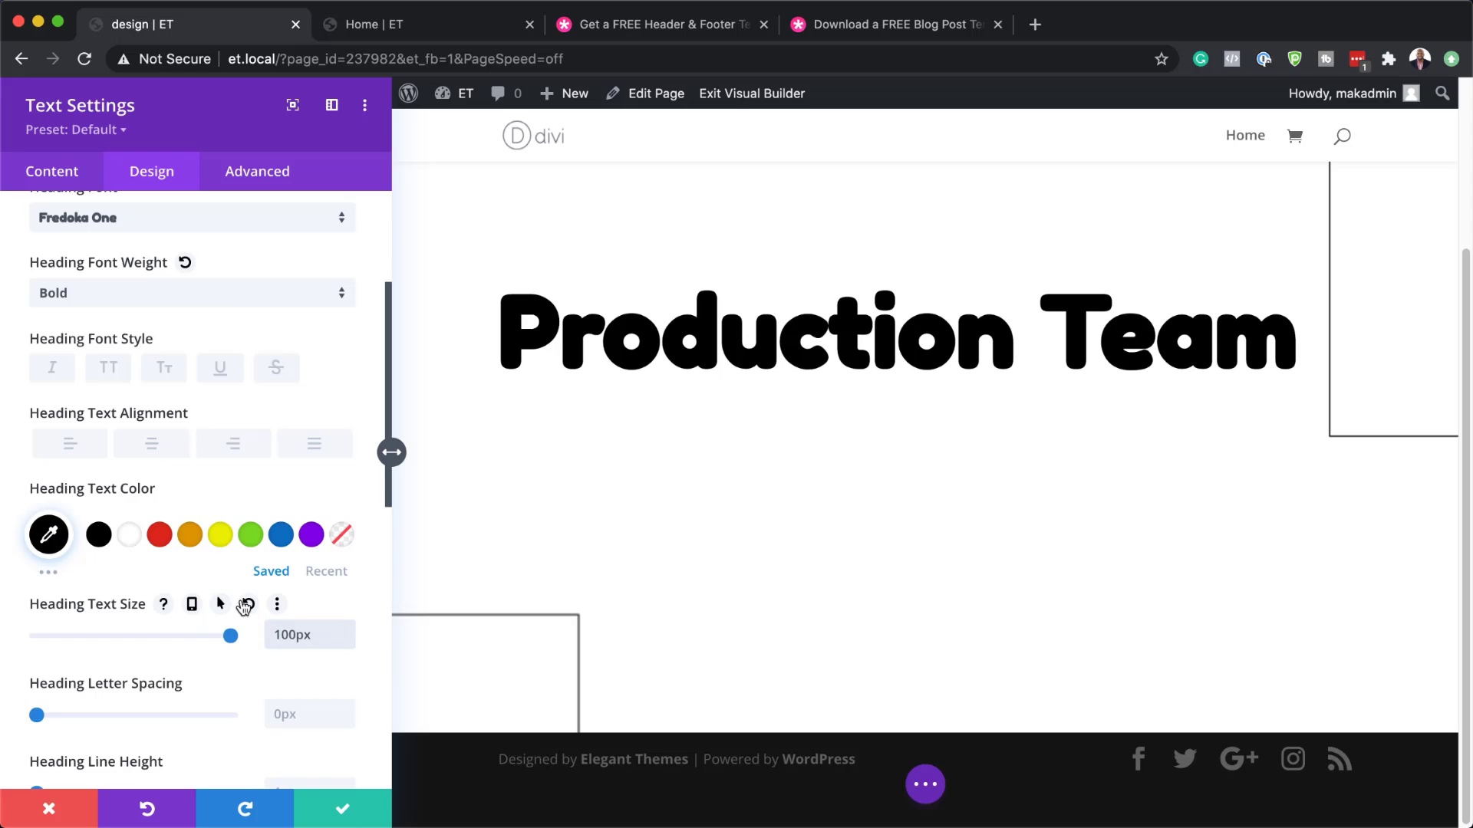
# Make the heading text size responsive, with 75px on tablet and 33px on phone, and return to the desktop view
pyautogui.click(192, 603)
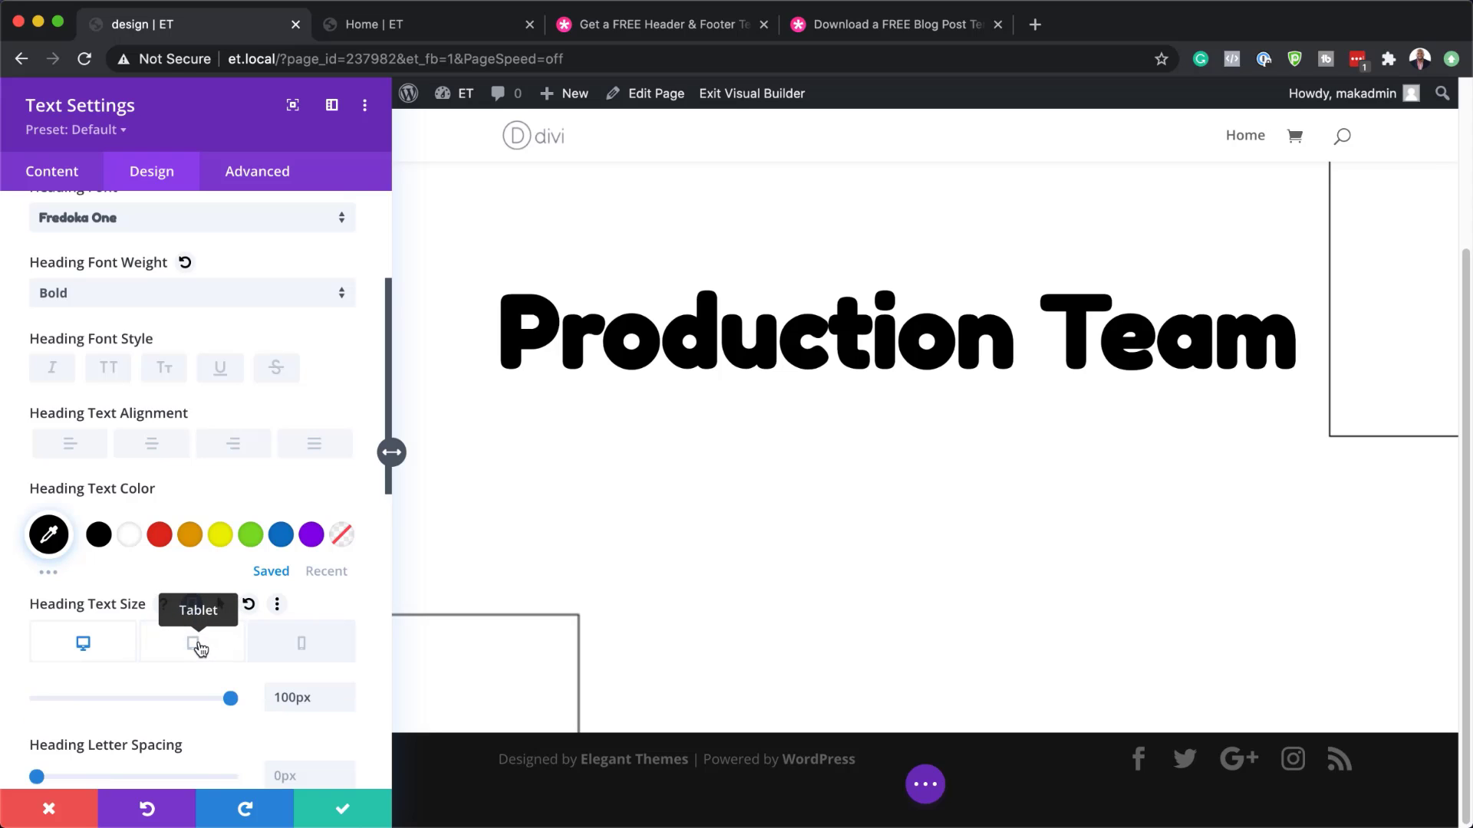
pyautogui.click(200, 649)
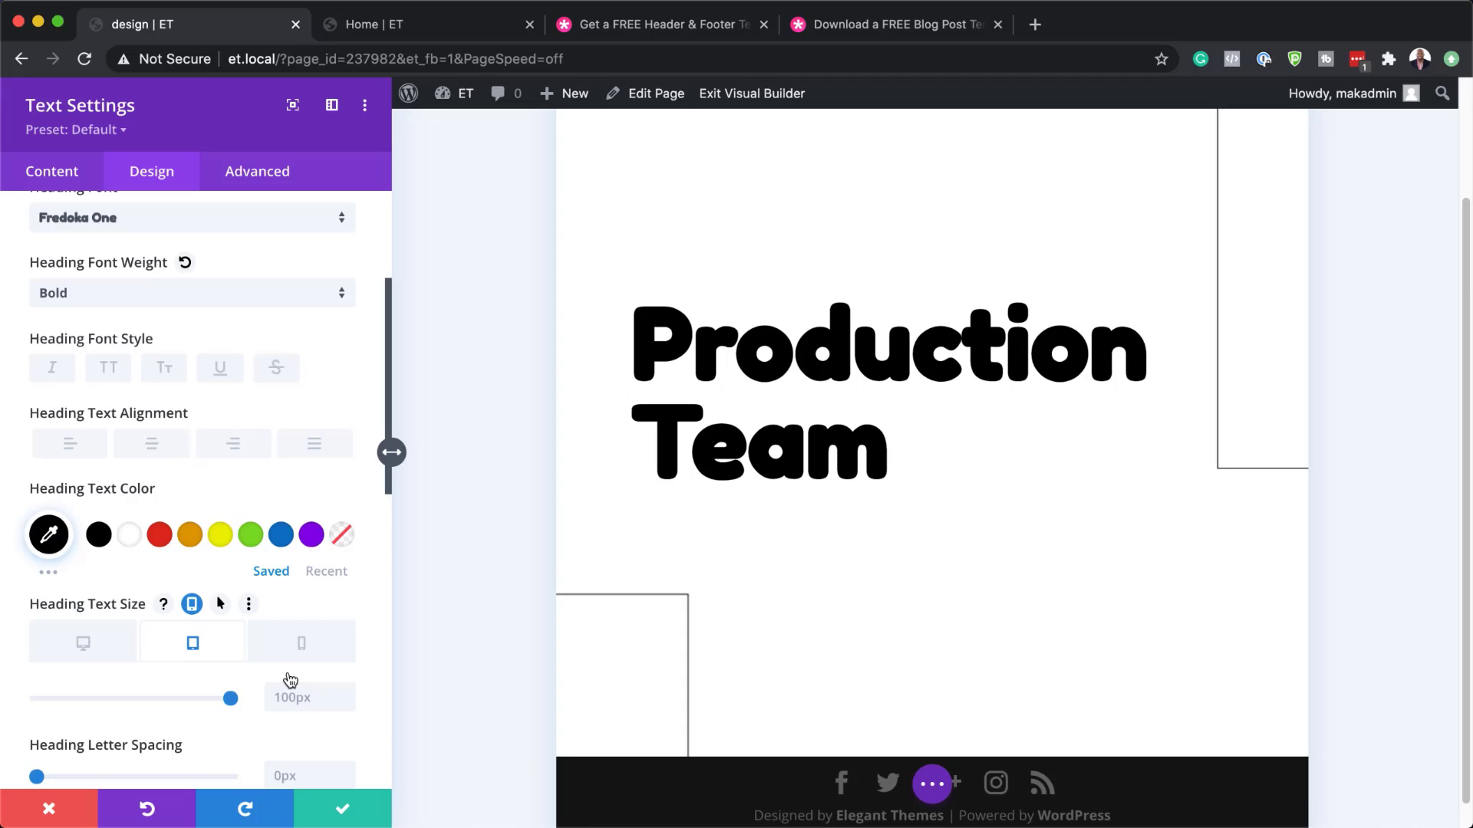
pyautogui.click(308, 700)
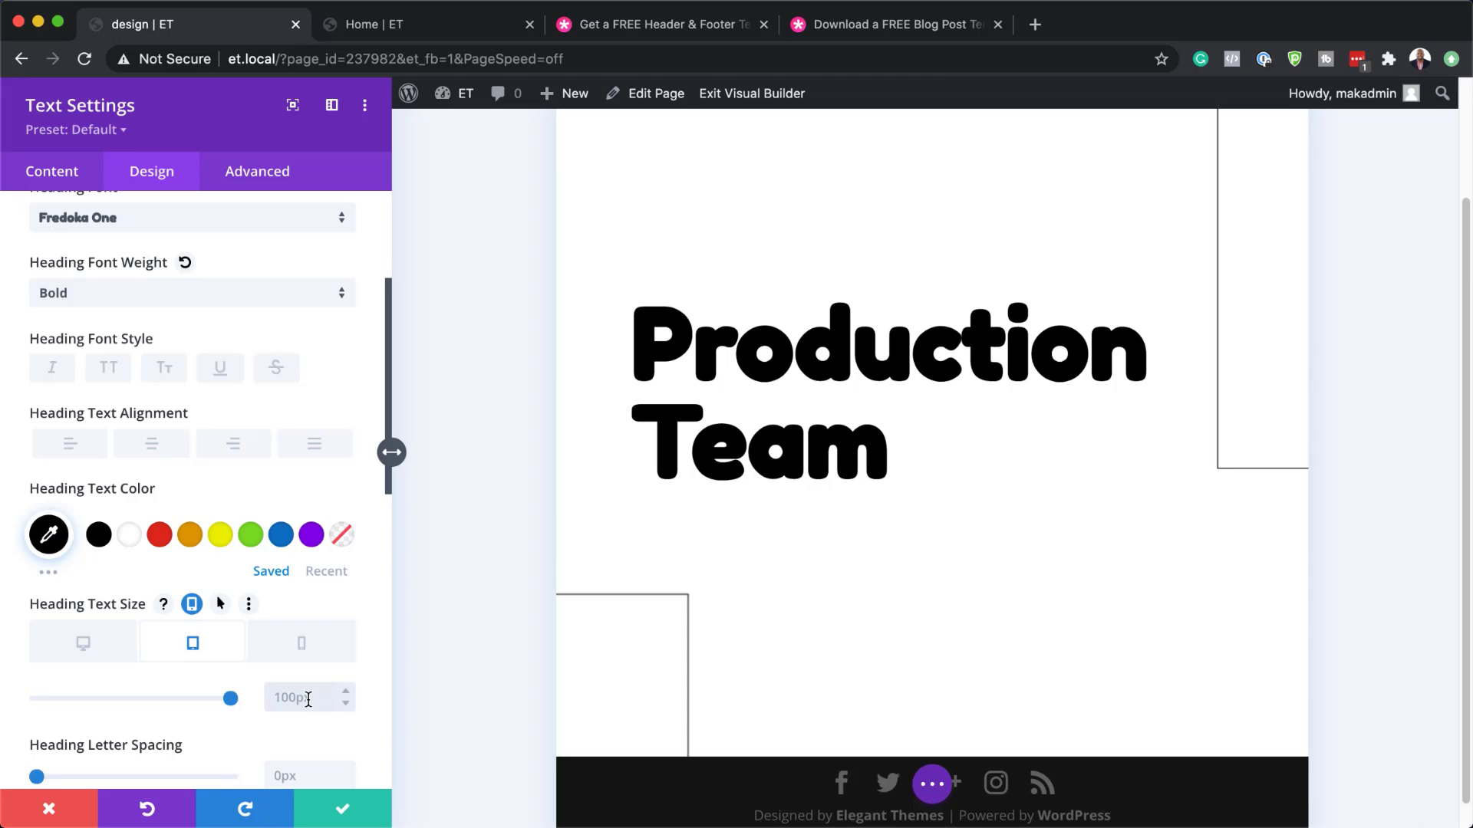
pyautogui.write('75')
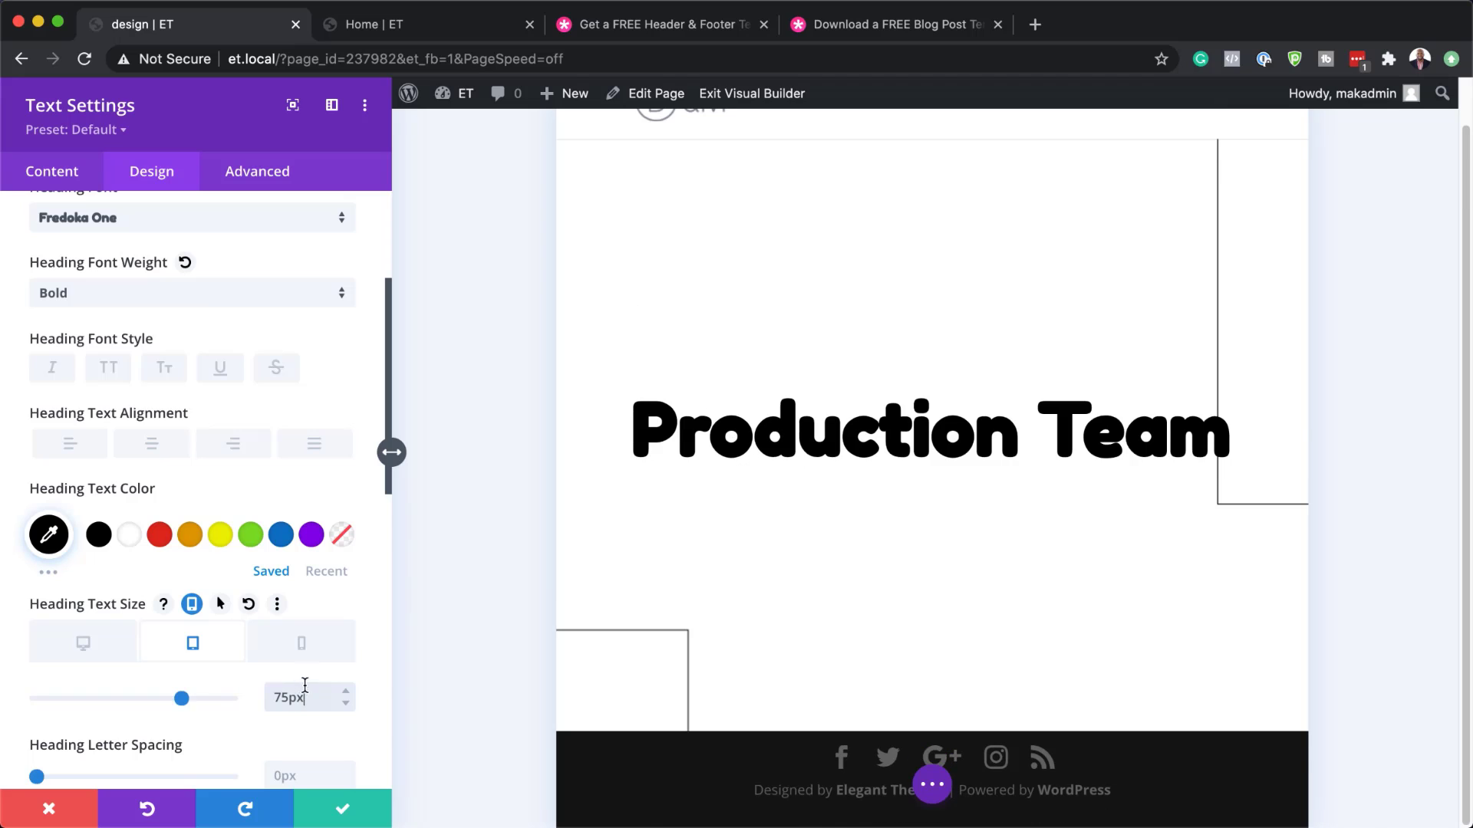
pyautogui.click(315, 649)
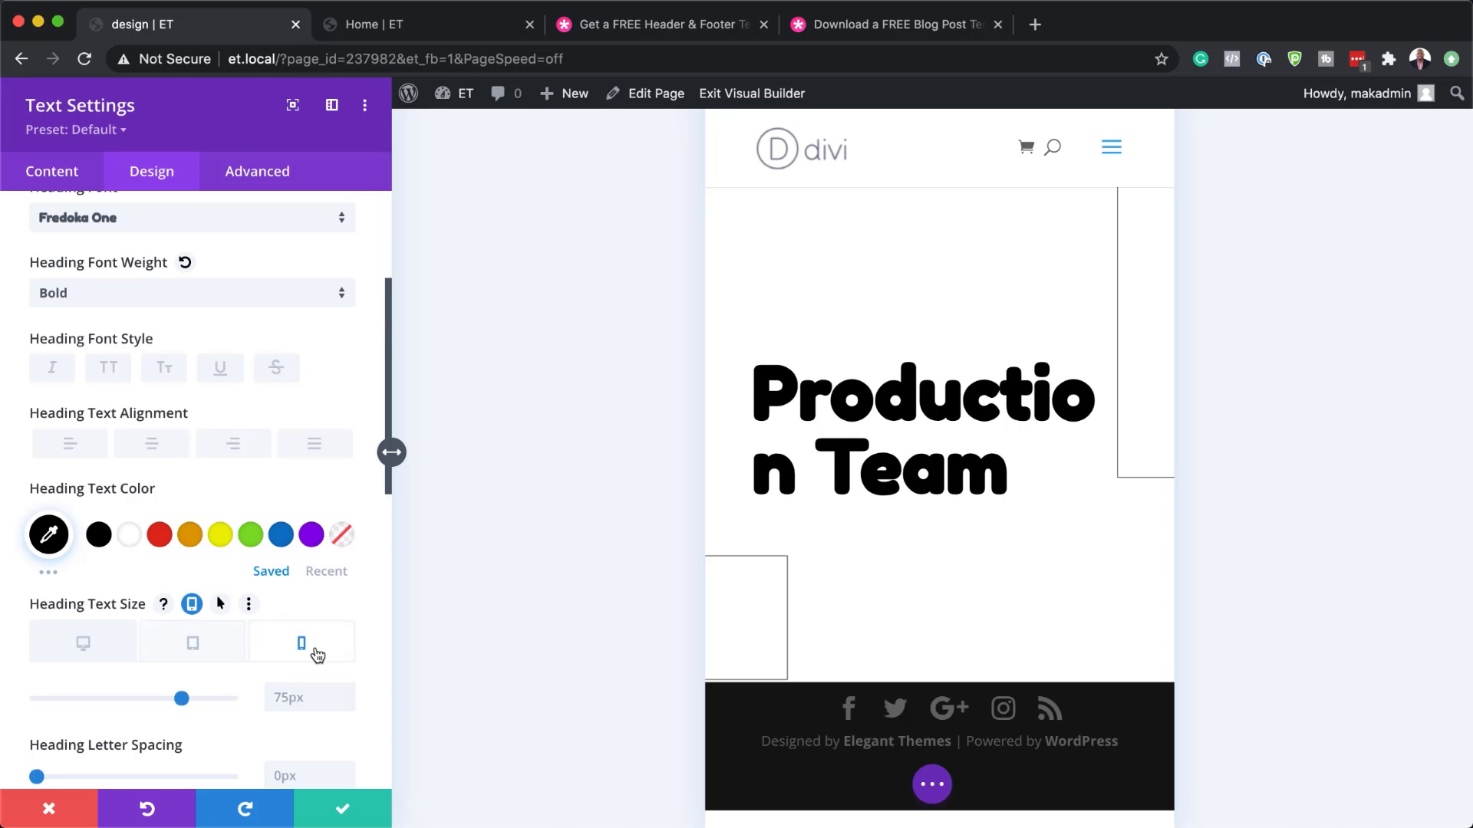
pyautogui.click(292, 704)
pyautogui.write('33')
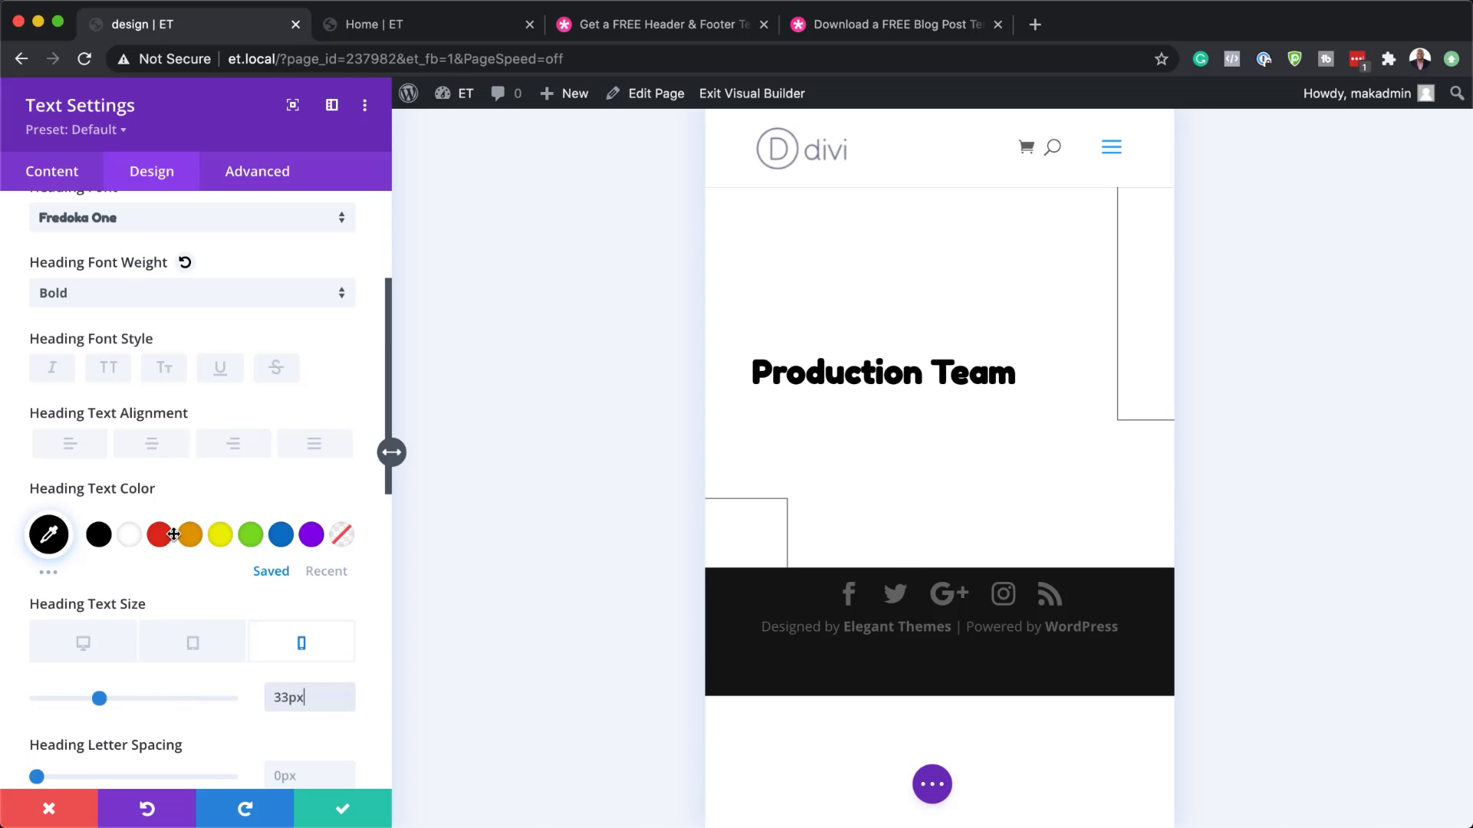
pyautogui.click(201, 641)
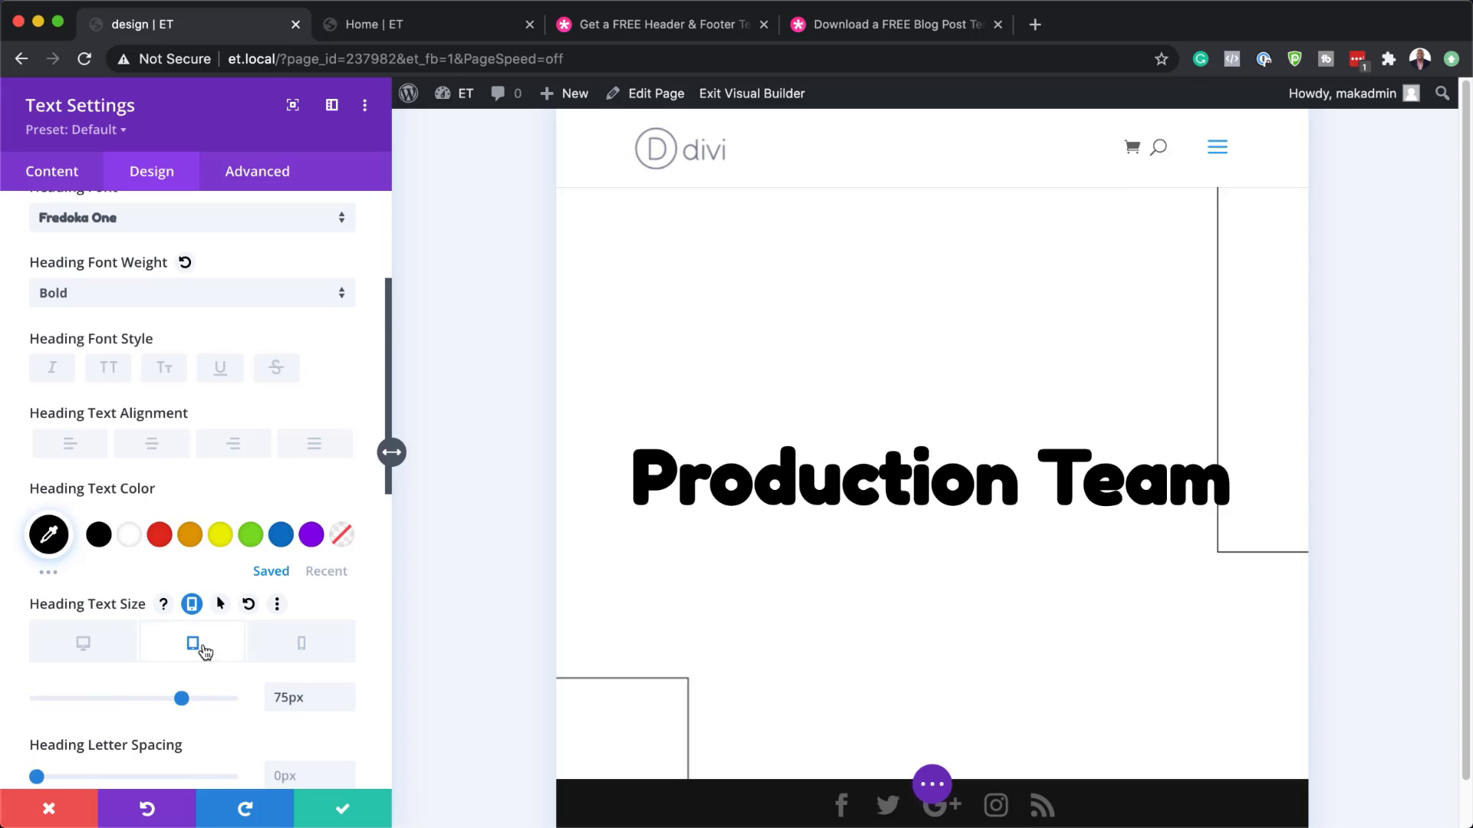
pyautogui.click(118, 643)
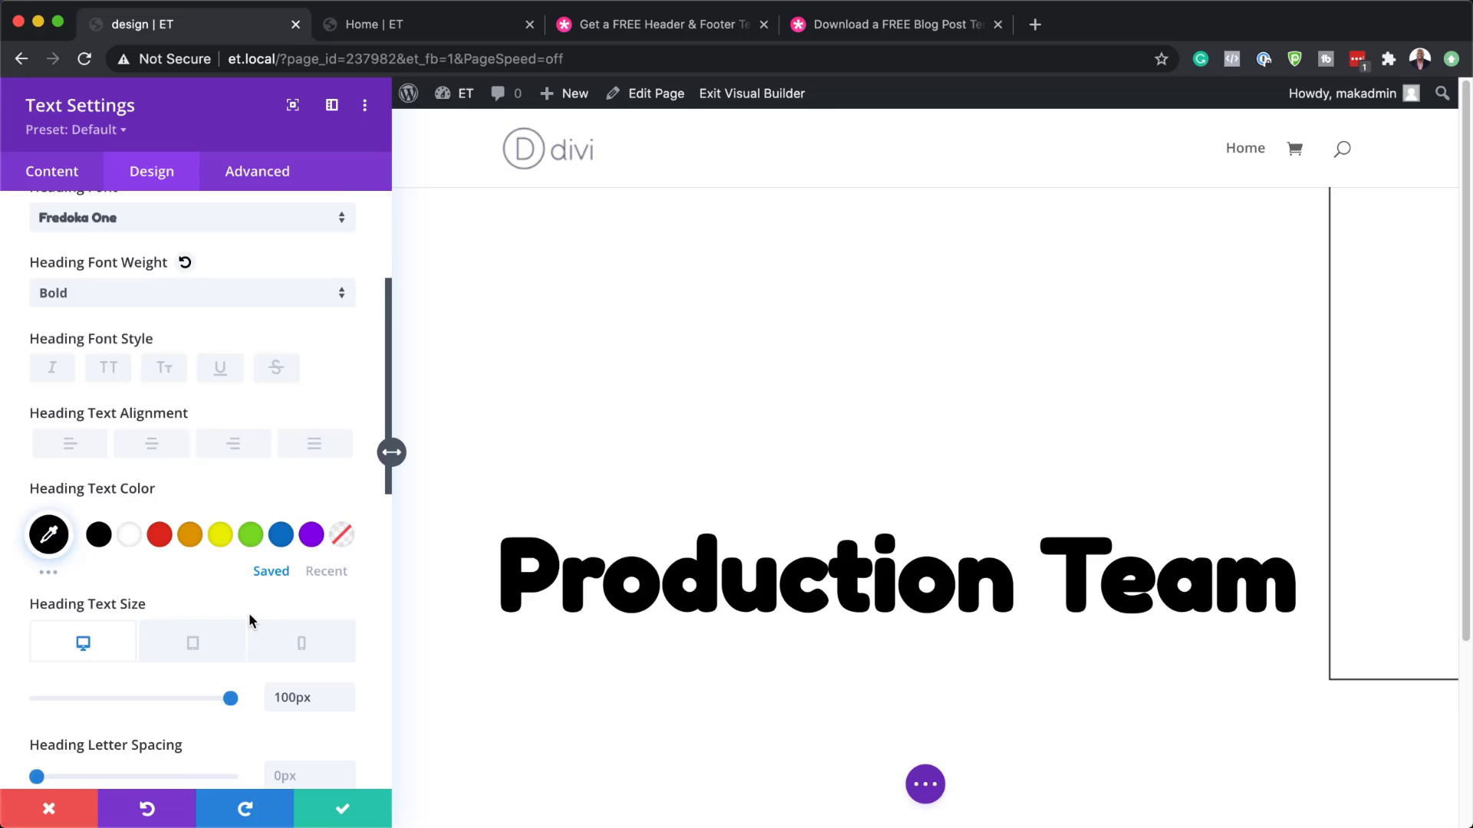
# Set the heading letter spacing to 4px on desktop, 3px on tablet and 2px on phone, ending in the desktop view
pyautogui.scroll(-3, 249, 614)
pyautogui.click(298, 658)
pyautogui.write('4')
pyautogui.click(229, 627)
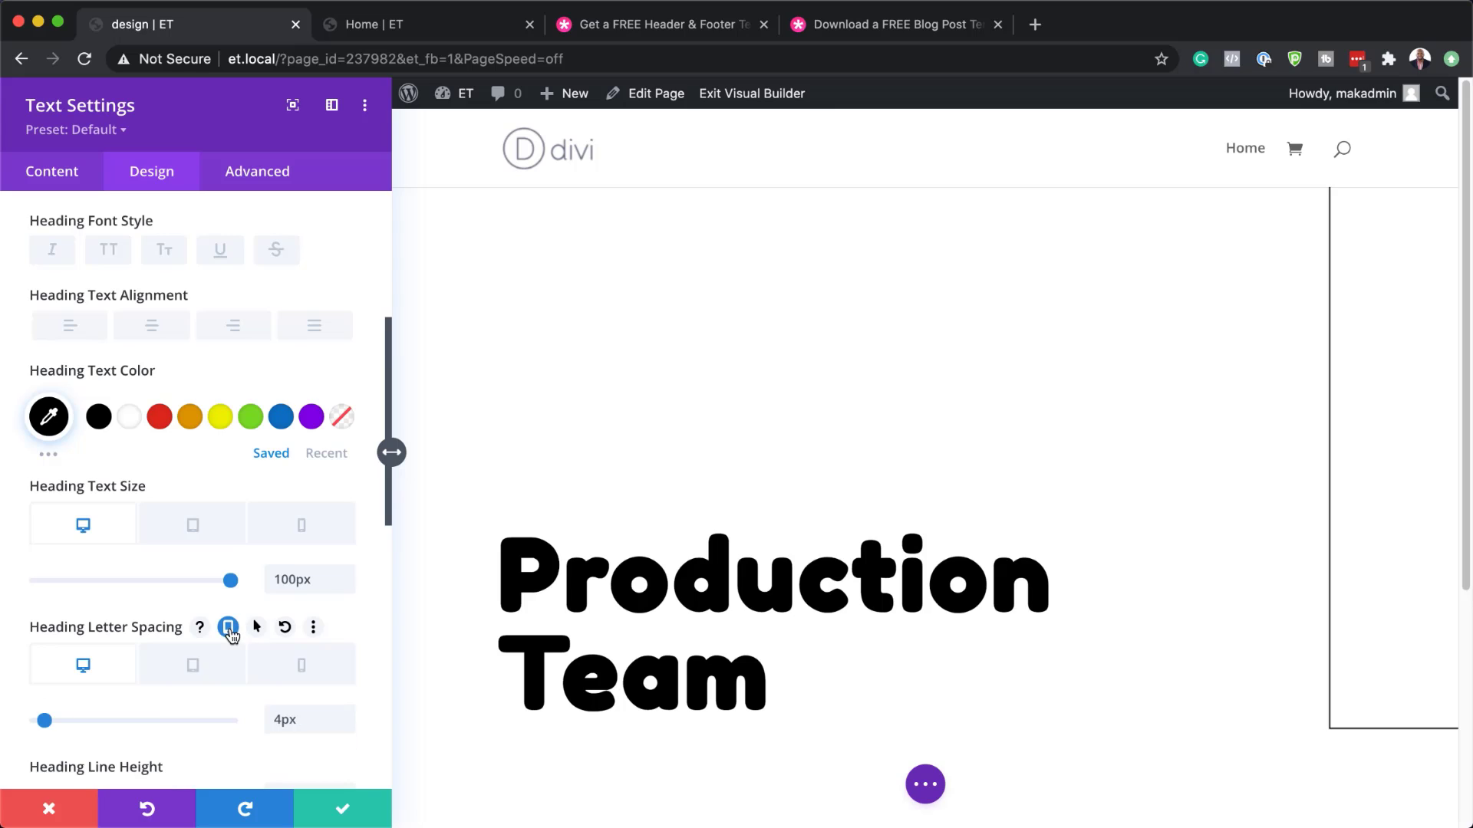
pyautogui.click(205, 672)
pyautogui.click(299, 721)
pyautogui.write('3px')
pyautogui.click(301, 665)
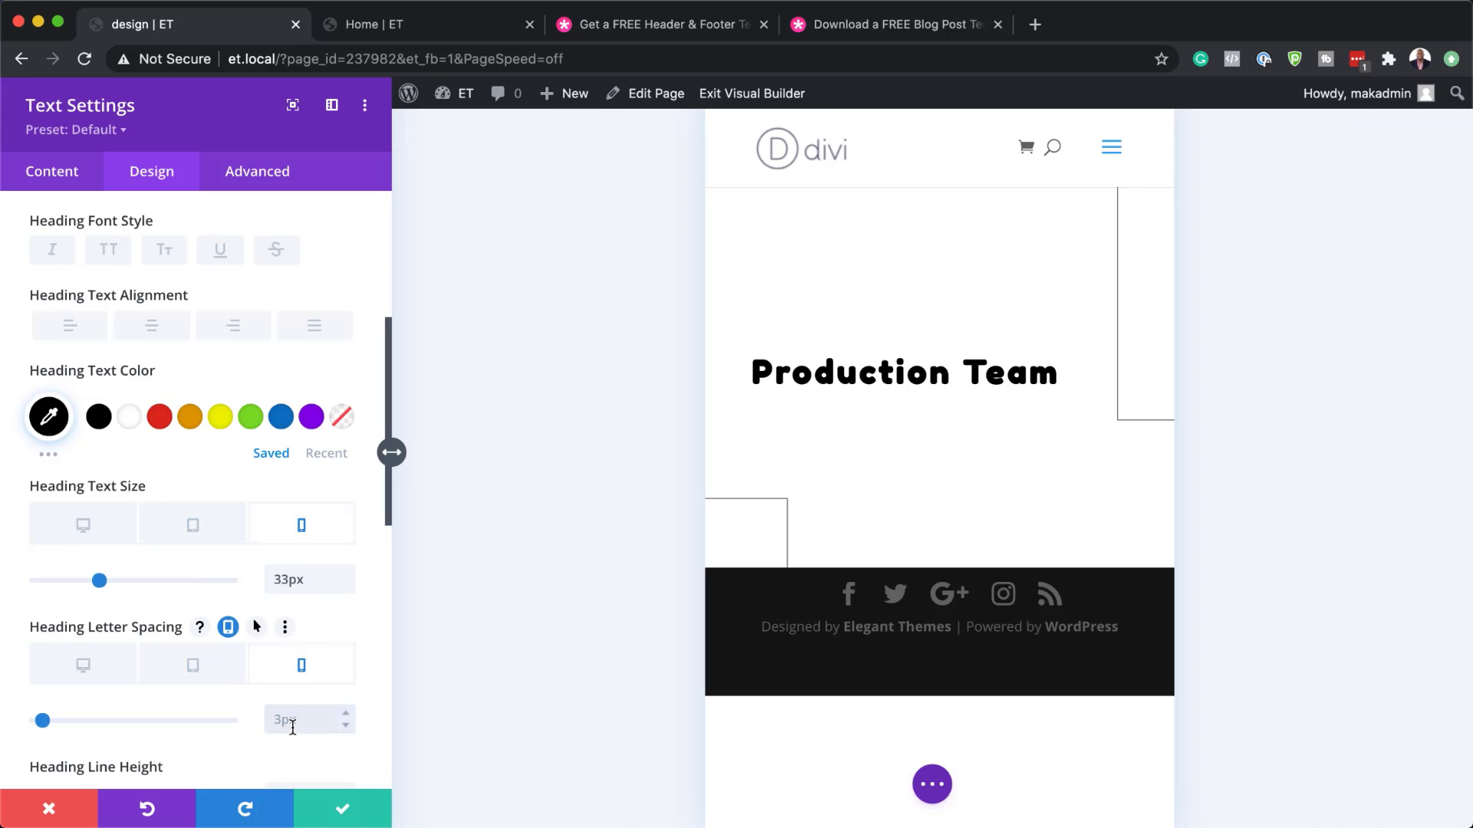
pyautogui.click(292, 721)
pyautogui.write('2px')
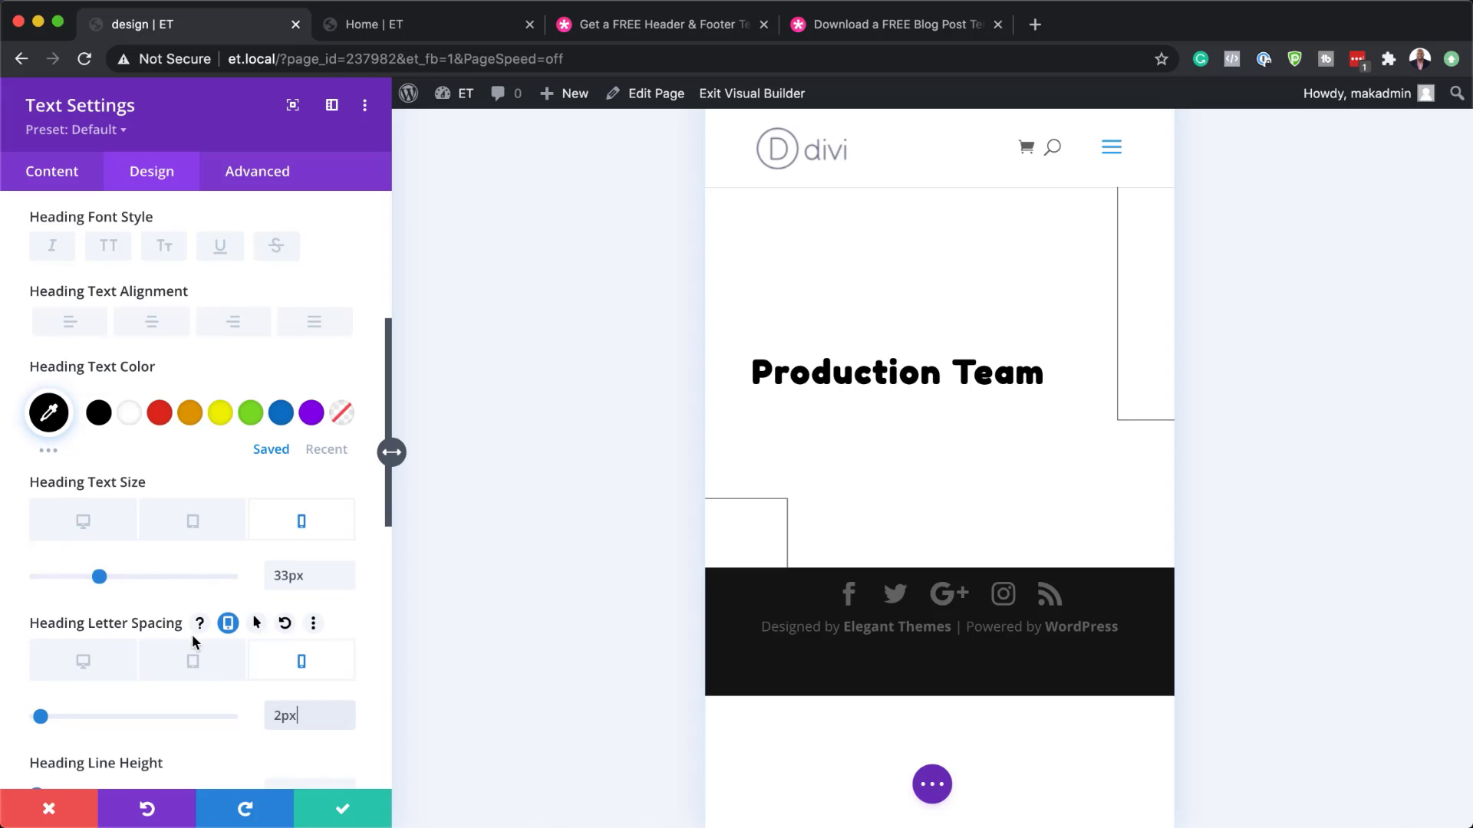
pyautogui.click(83, 521)
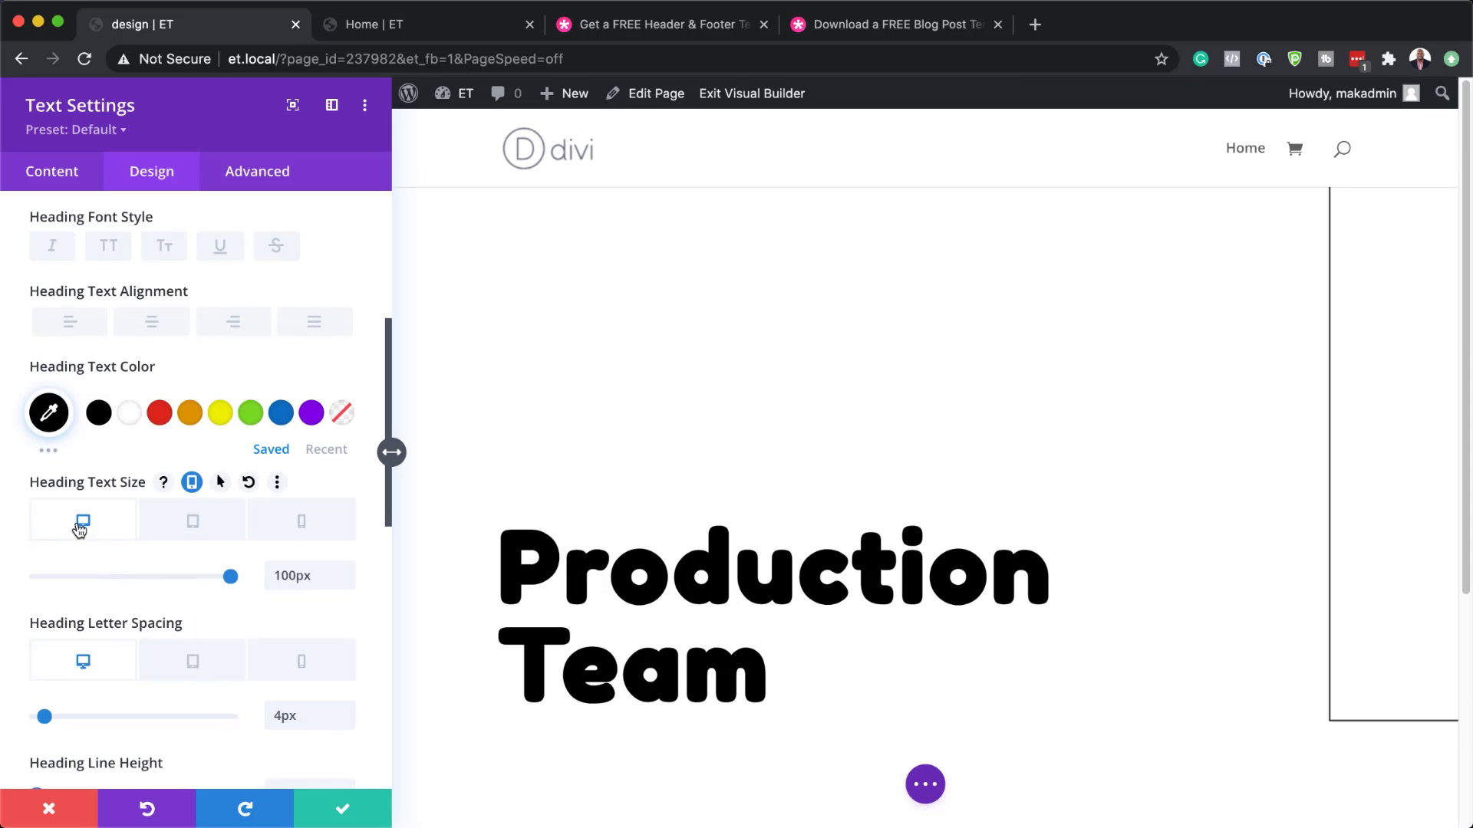
# Set the Production Team text module's width to 100% and save its settings
pyautogui.scroll(-6, 244, 566)
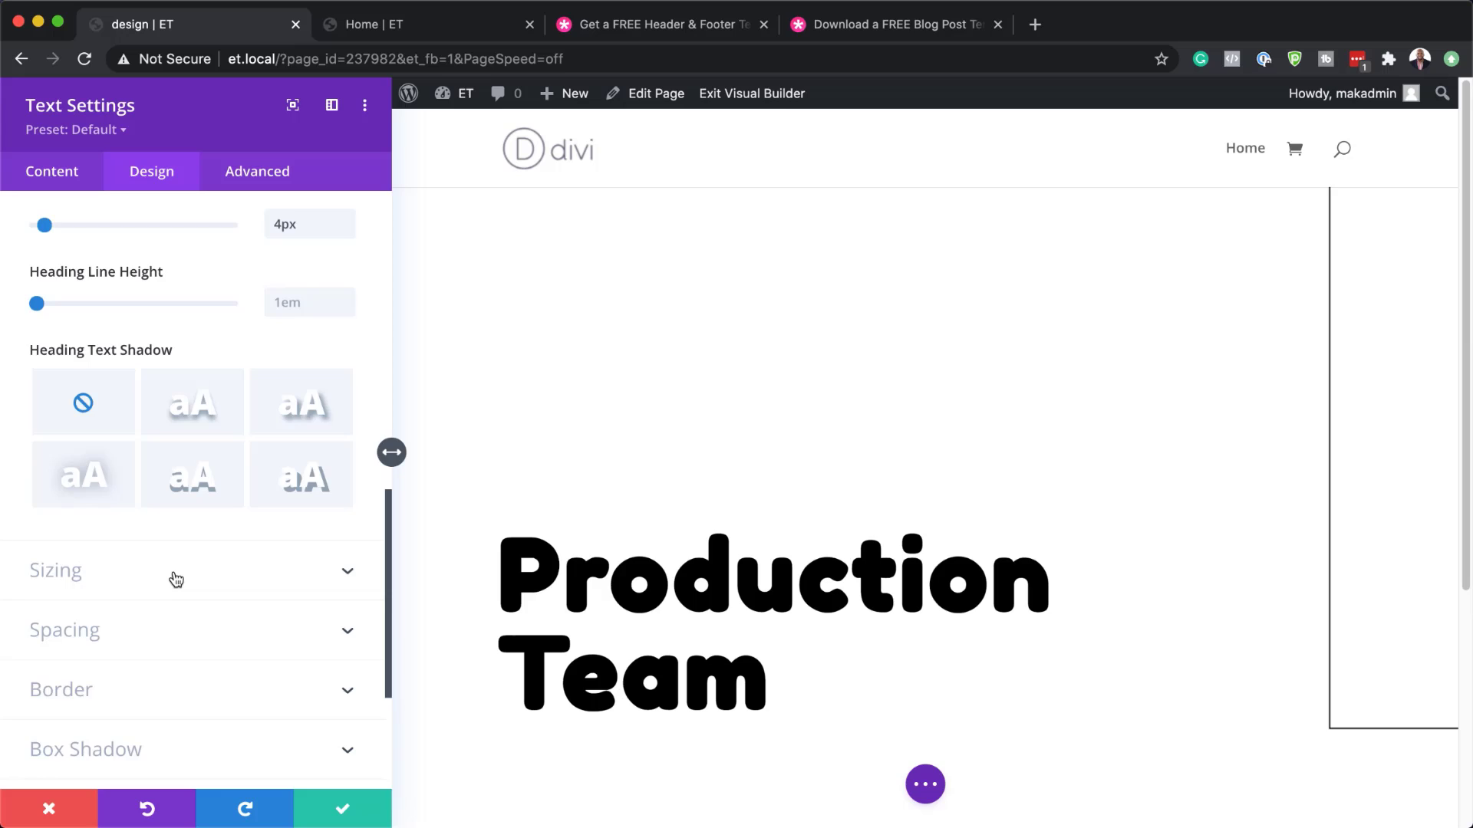
pyautogui.click(171, 579)
pyautogui.scroll(4, 175, 579)
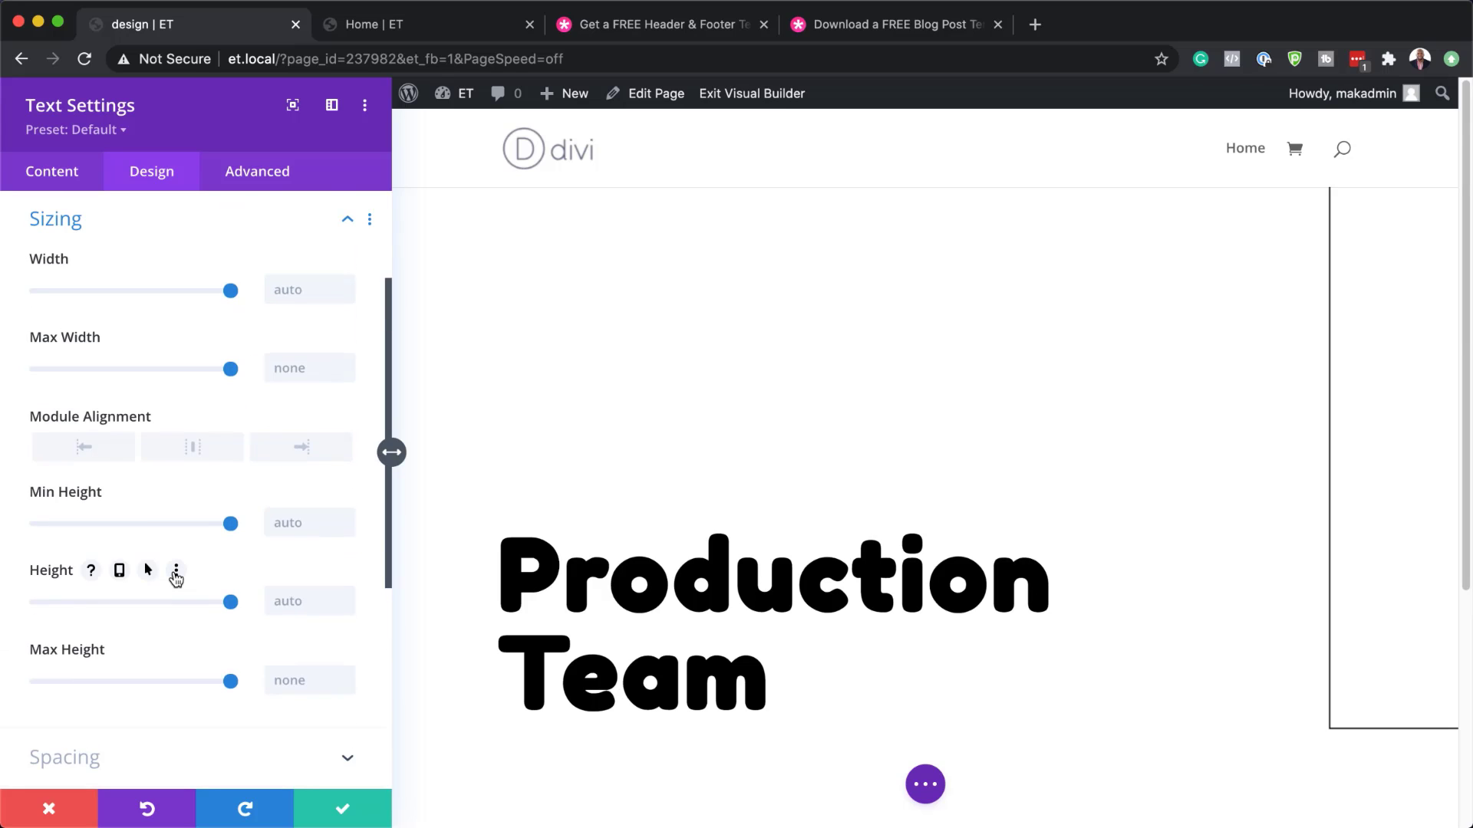
pyautogui.click(300, 284)
pyautogui.write('100px')
pyautogui.write('%')
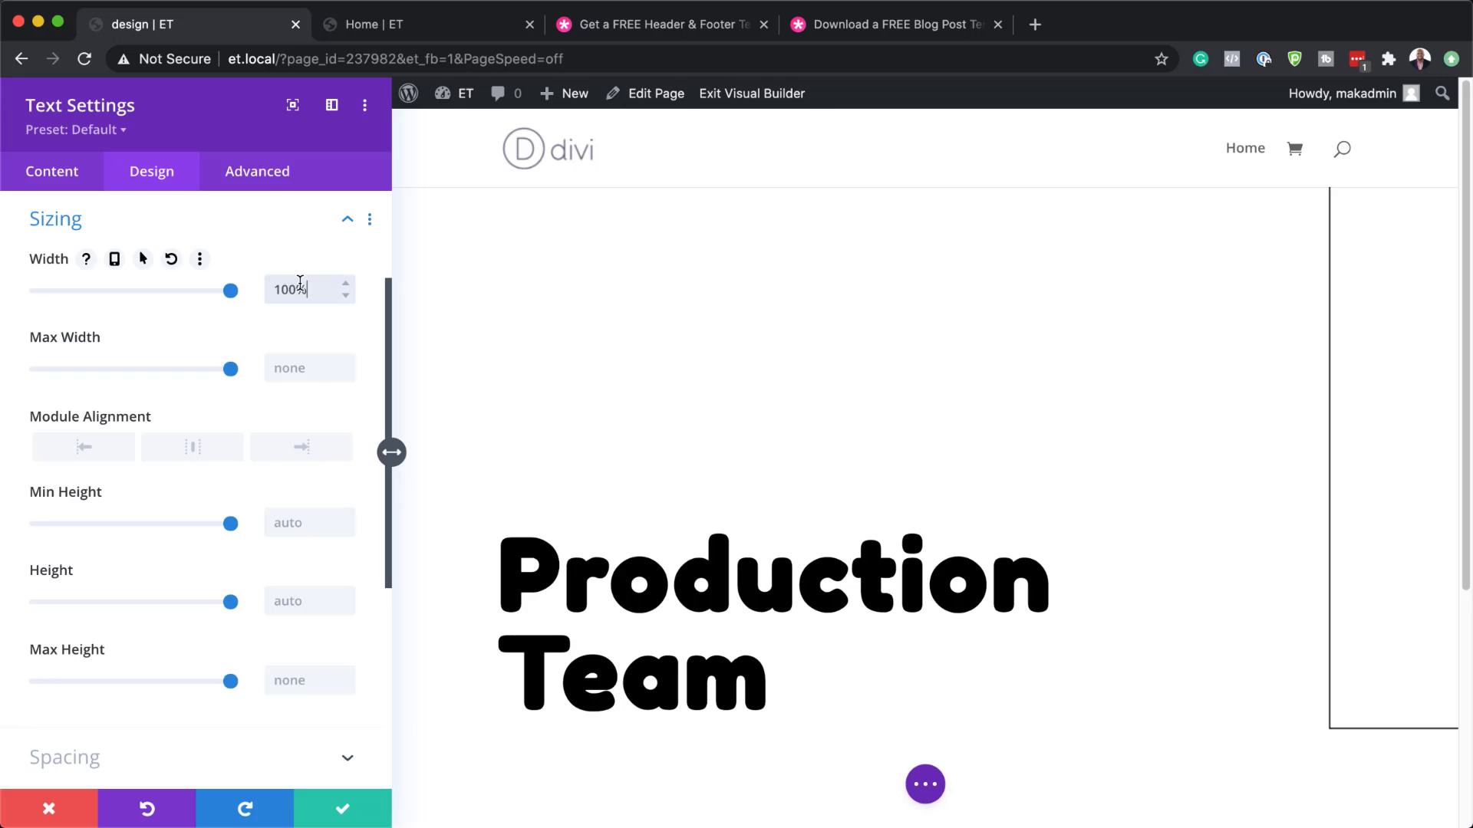
pyautogui.click(344, 811)
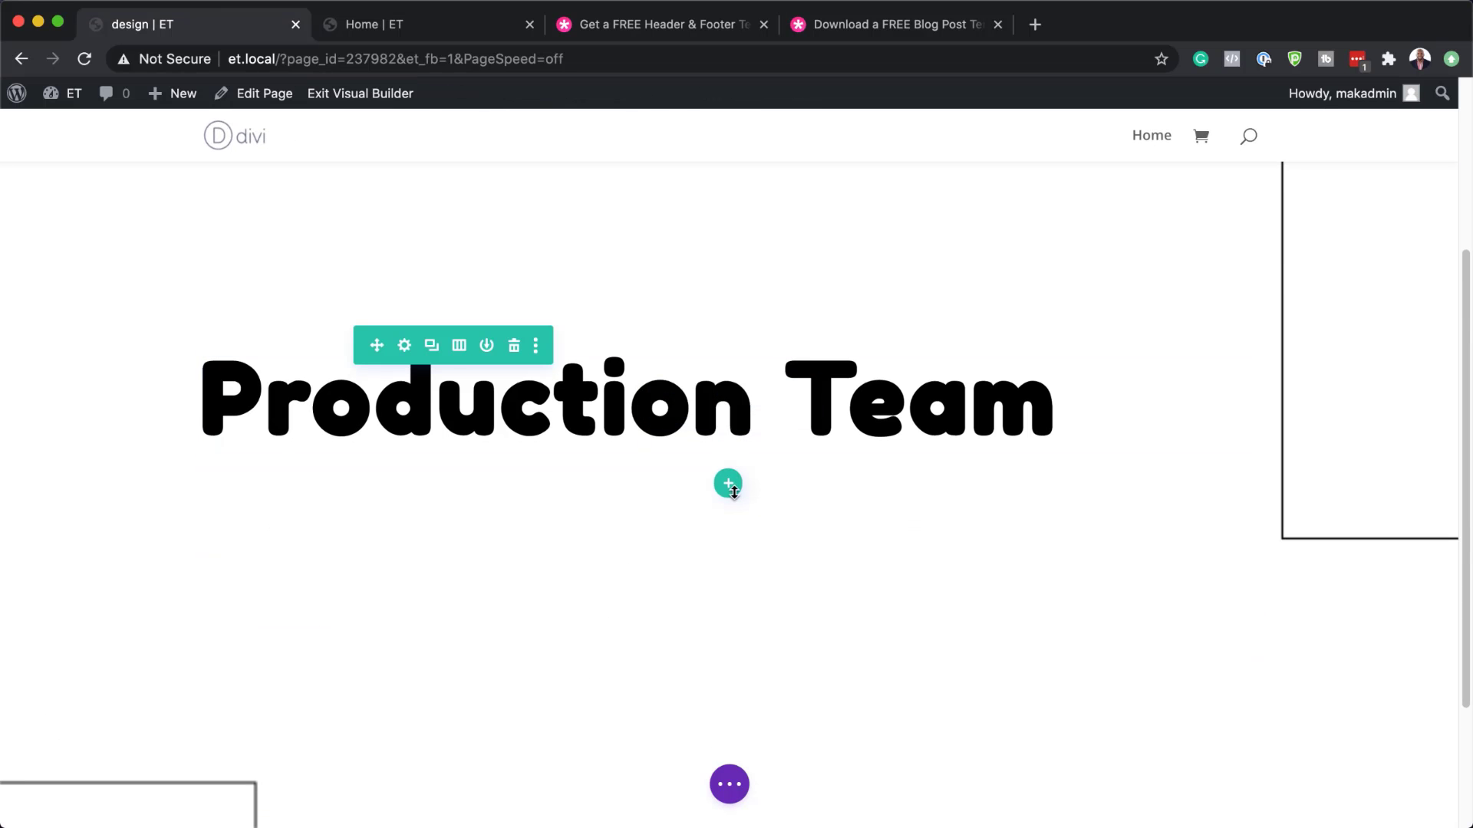
# Add an empty single-column row below the Production Team heading and dismiss the module chooser
pyautogui.click(729, 483)
pyautogui.click(609, 277)
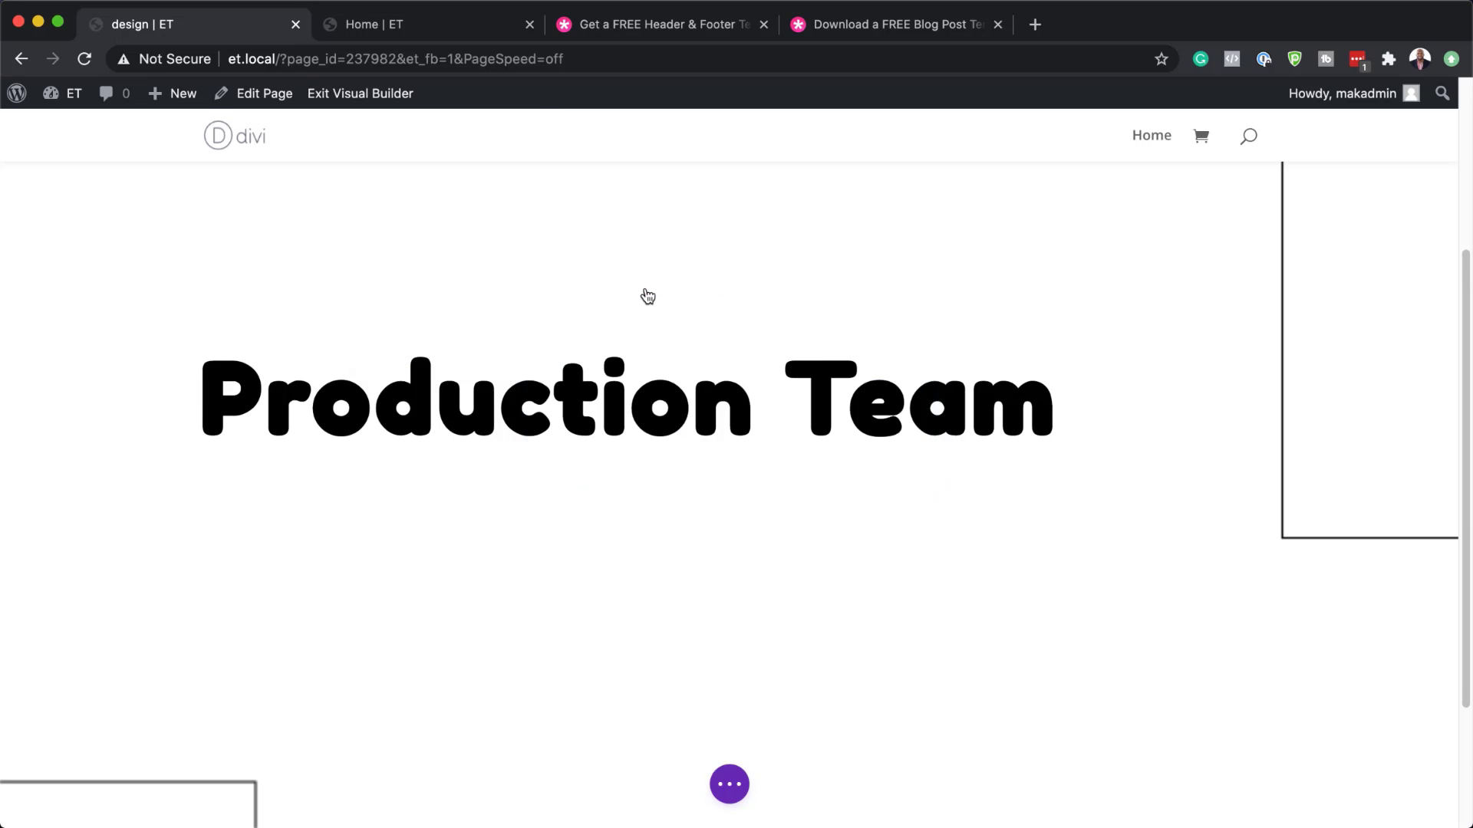
pyautogui.click(887, 169)
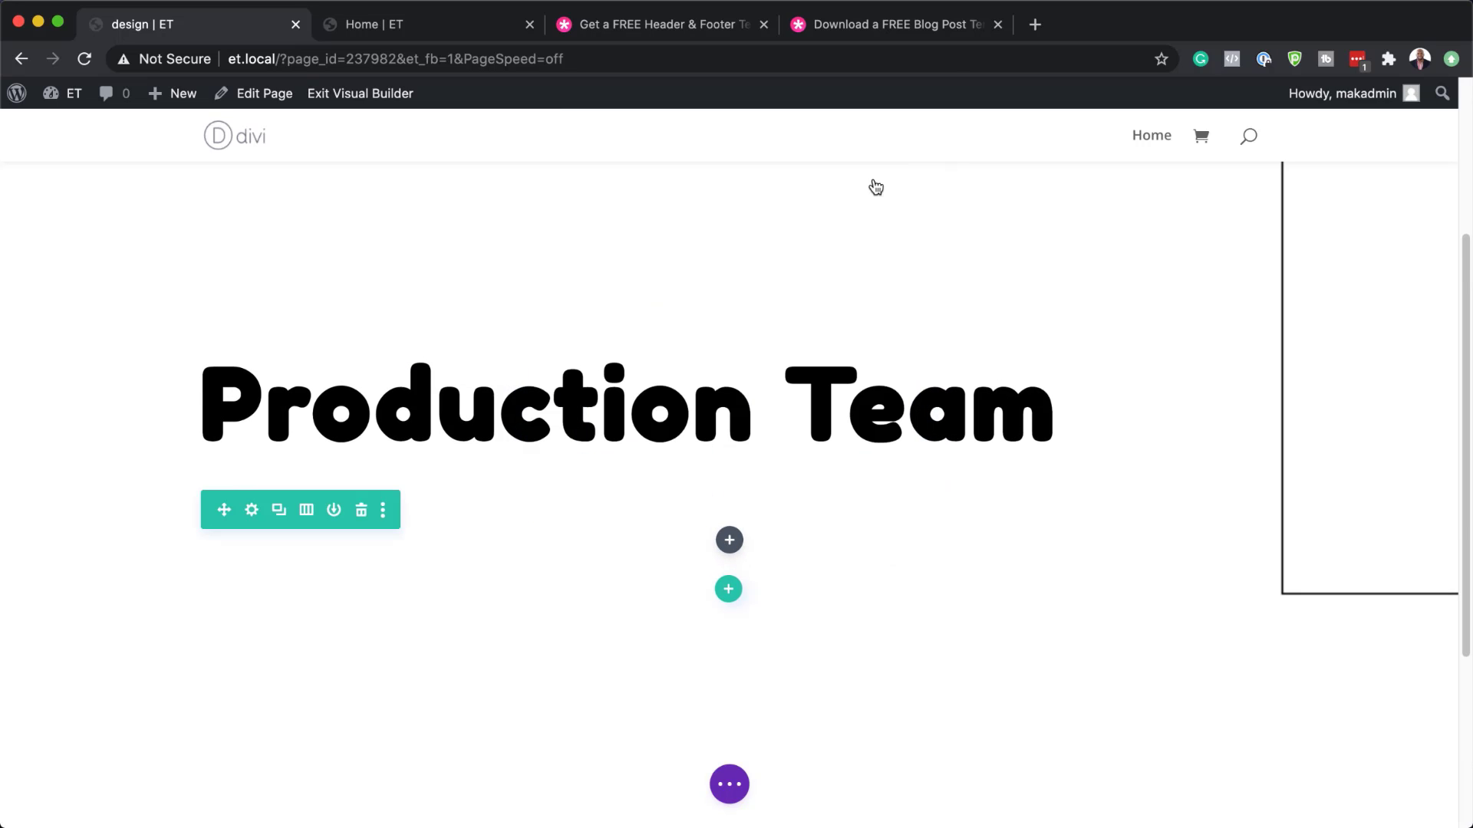
# Set the new row's maximum width to 1000px in its sizing settings
pyautogui.click(252, 511)
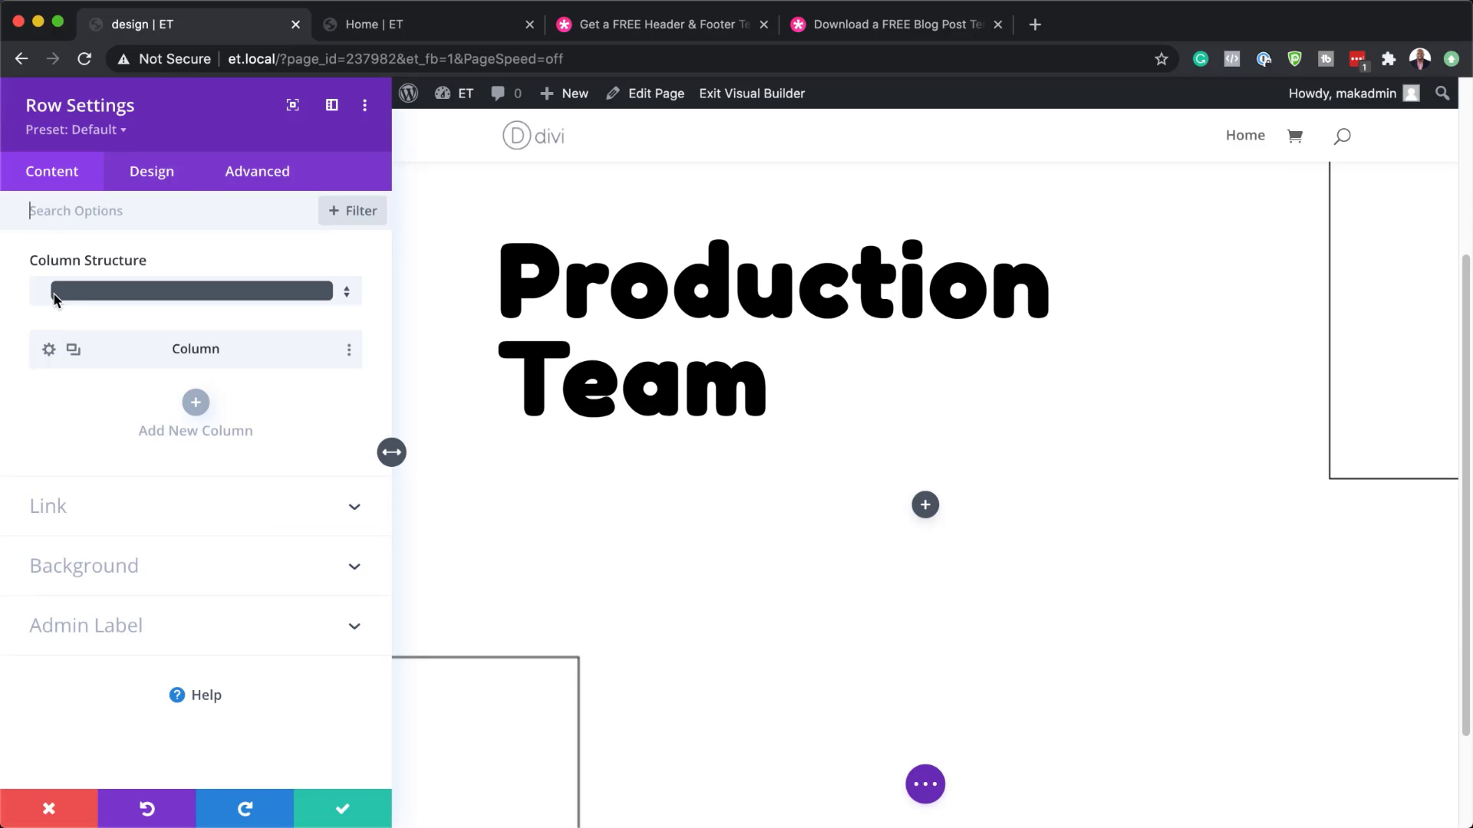
pyautogui.click(151, 170)
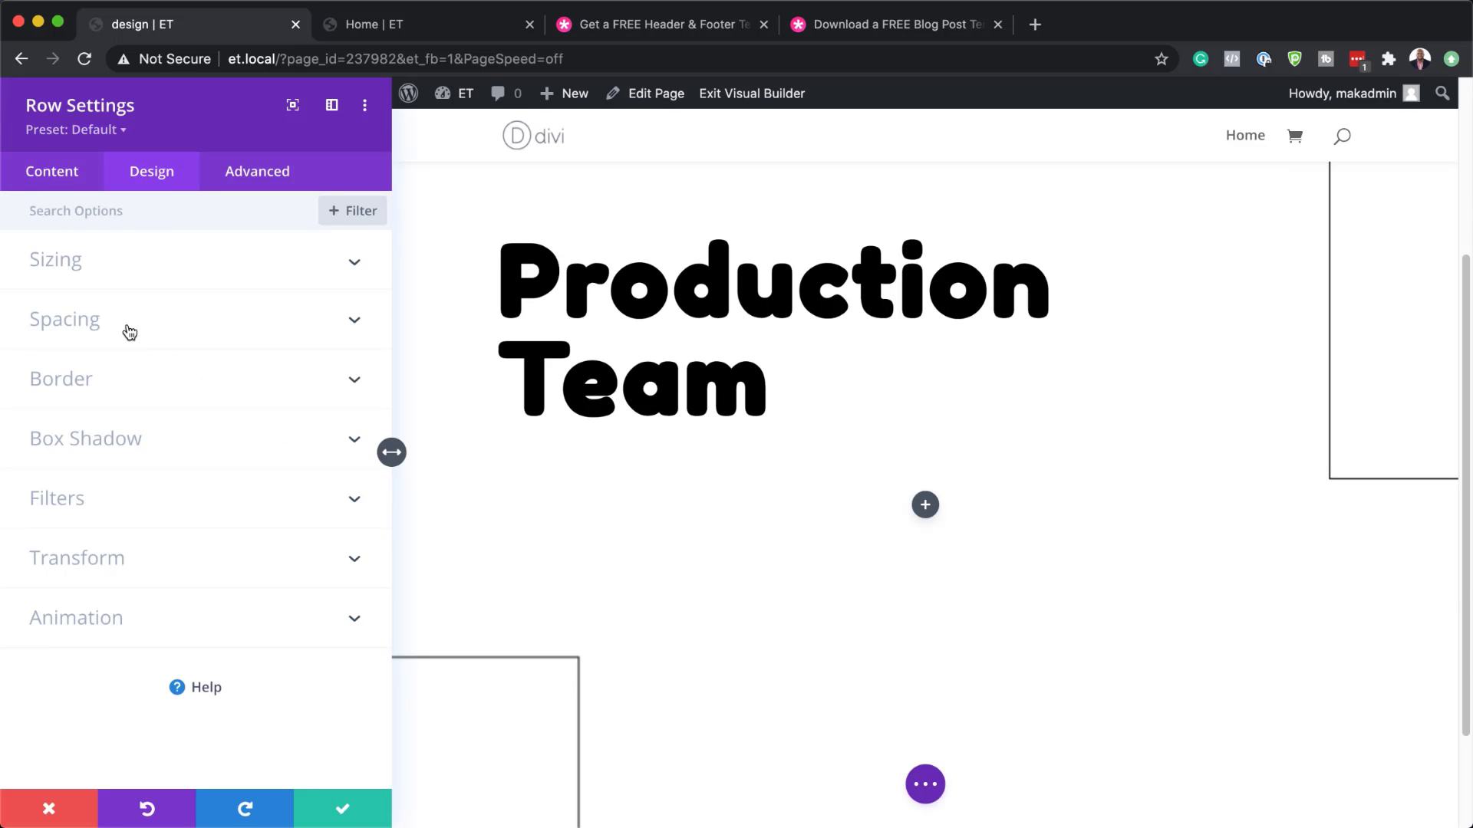
pyautogui.click(84, 259)
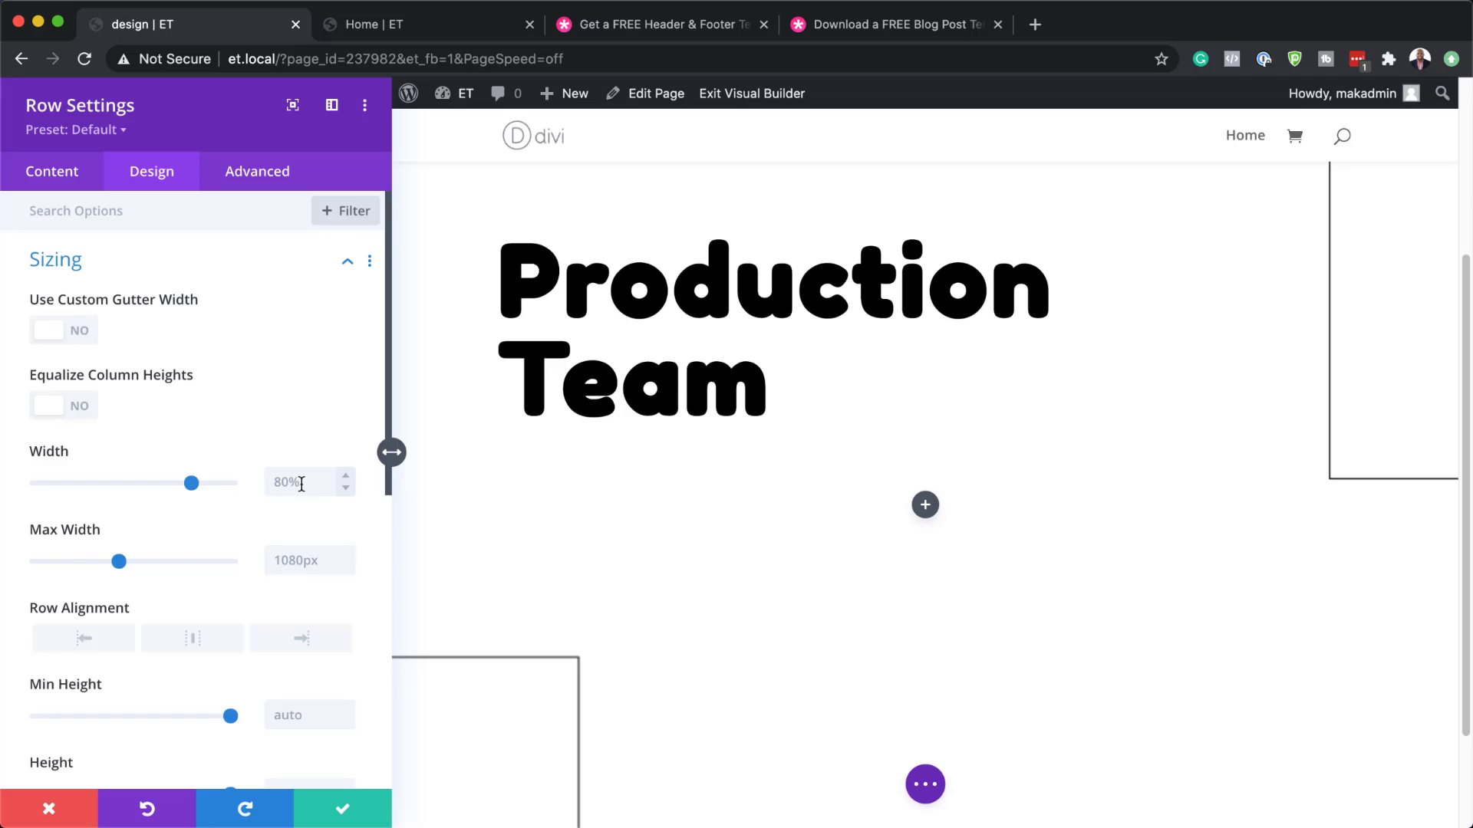
pyautogui.doubleClick(291, 556)
pyautogui.write('1000px')
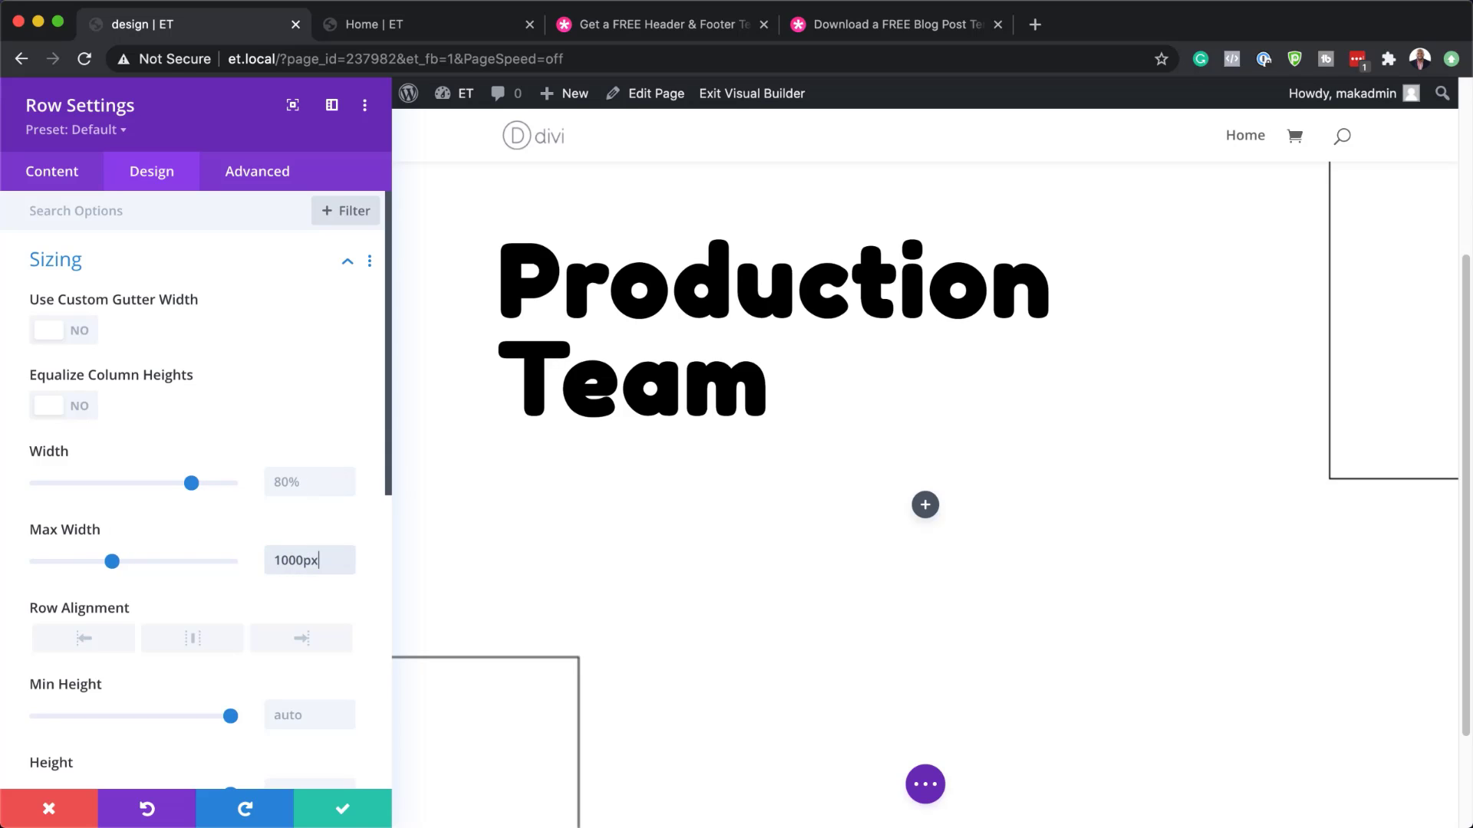
# Set the row's horizontal and vertical overflow to Hidden and save the row settings
pyautogui.click(276, 184)
pyautogui.click(115, 384)
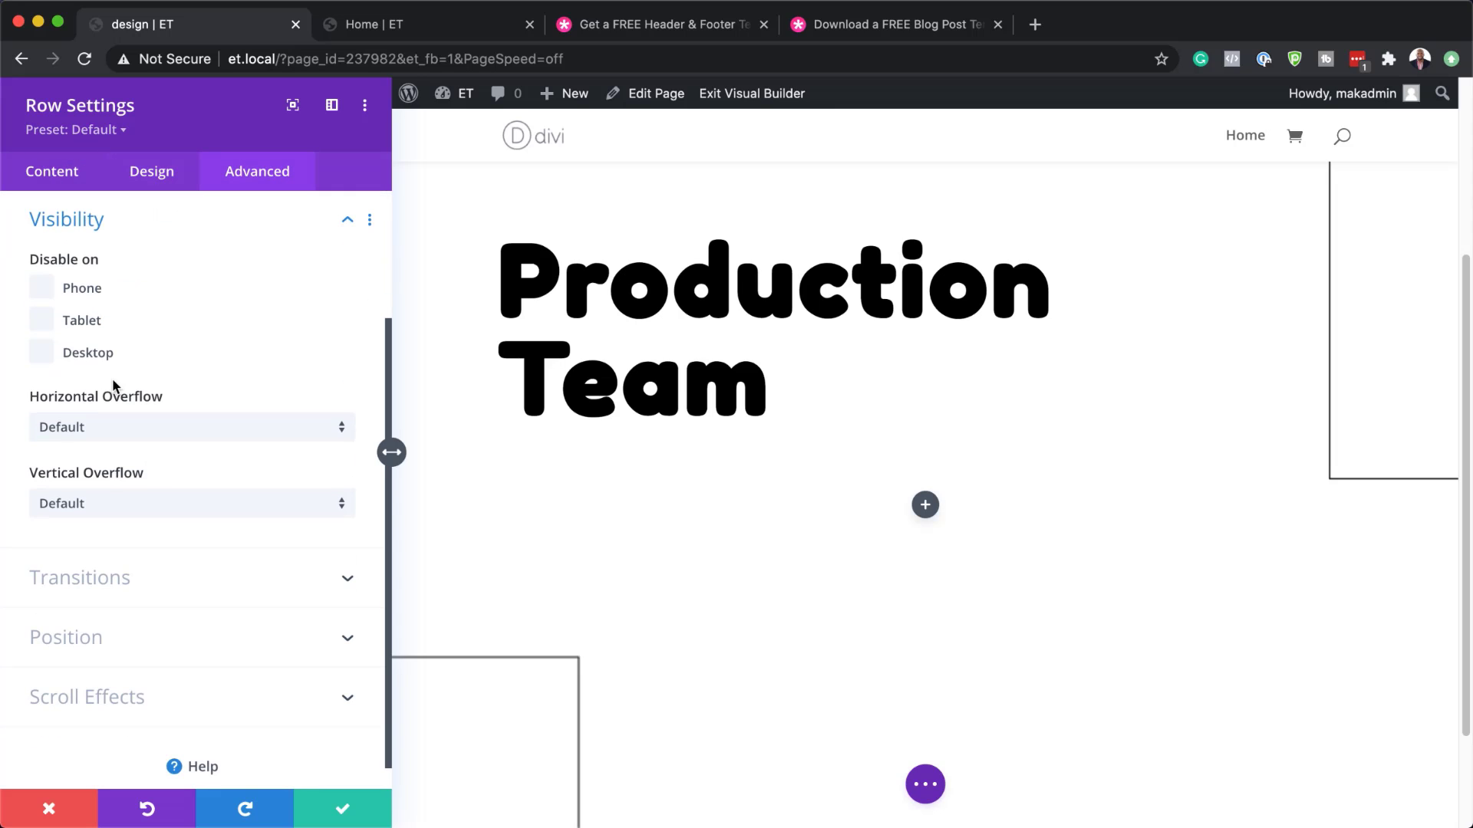
pyautogui.click(151, 431)
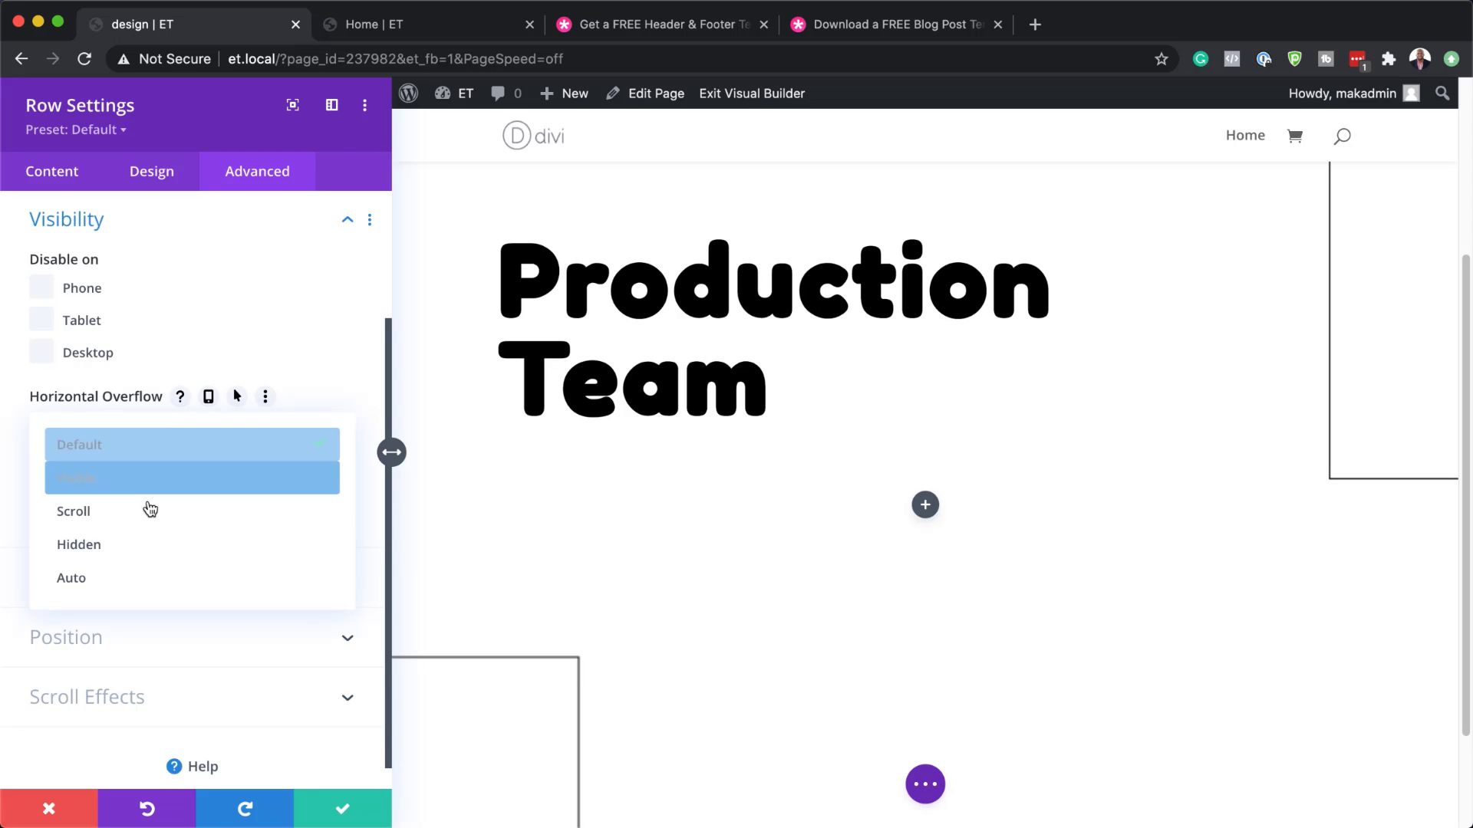
pyautogui.click(135, 556)
pyautogui.click(144, 509)
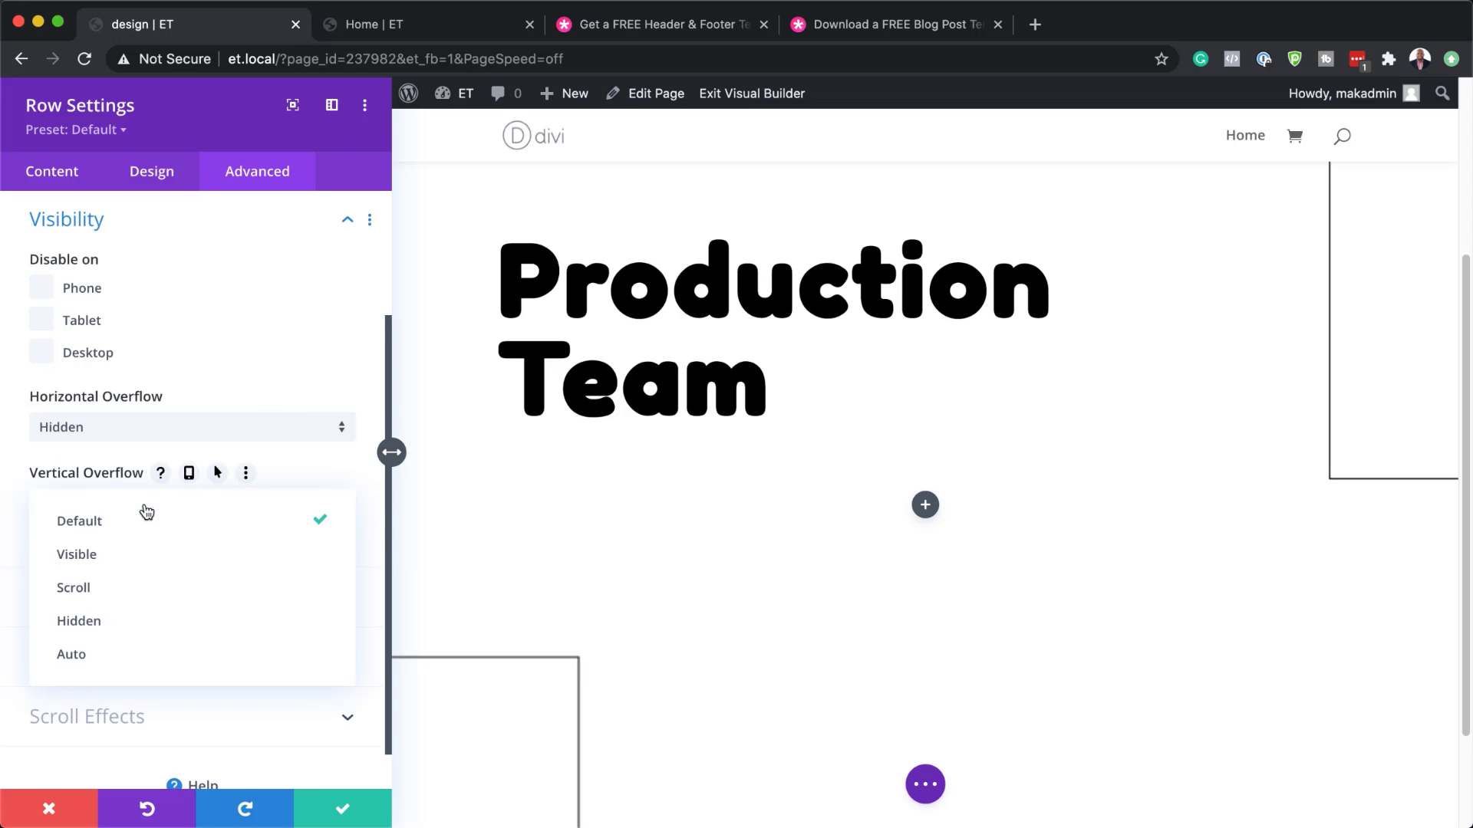
pyautogui.click(140, 618)
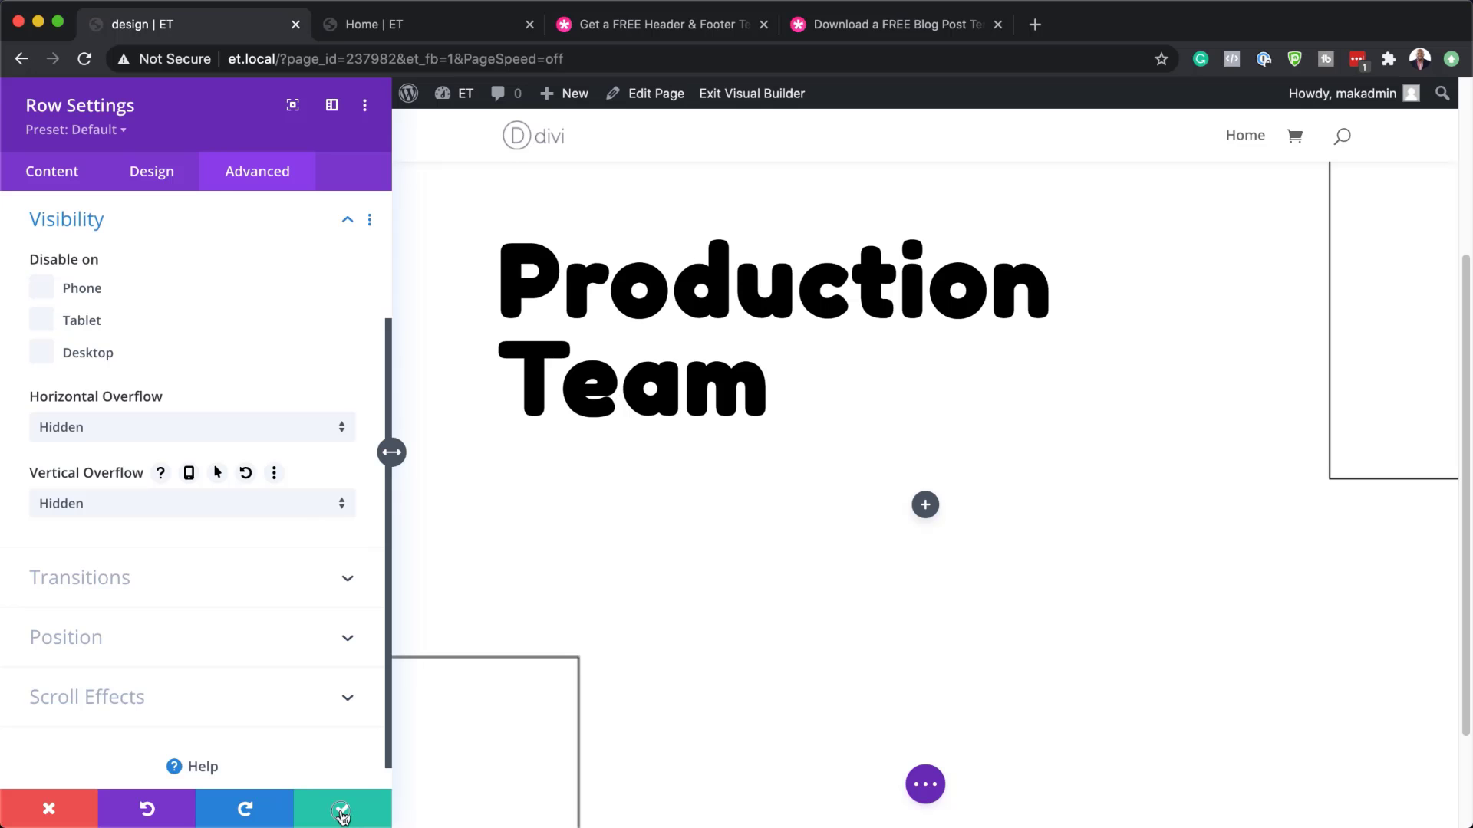
pyautogui.click(342, 808)
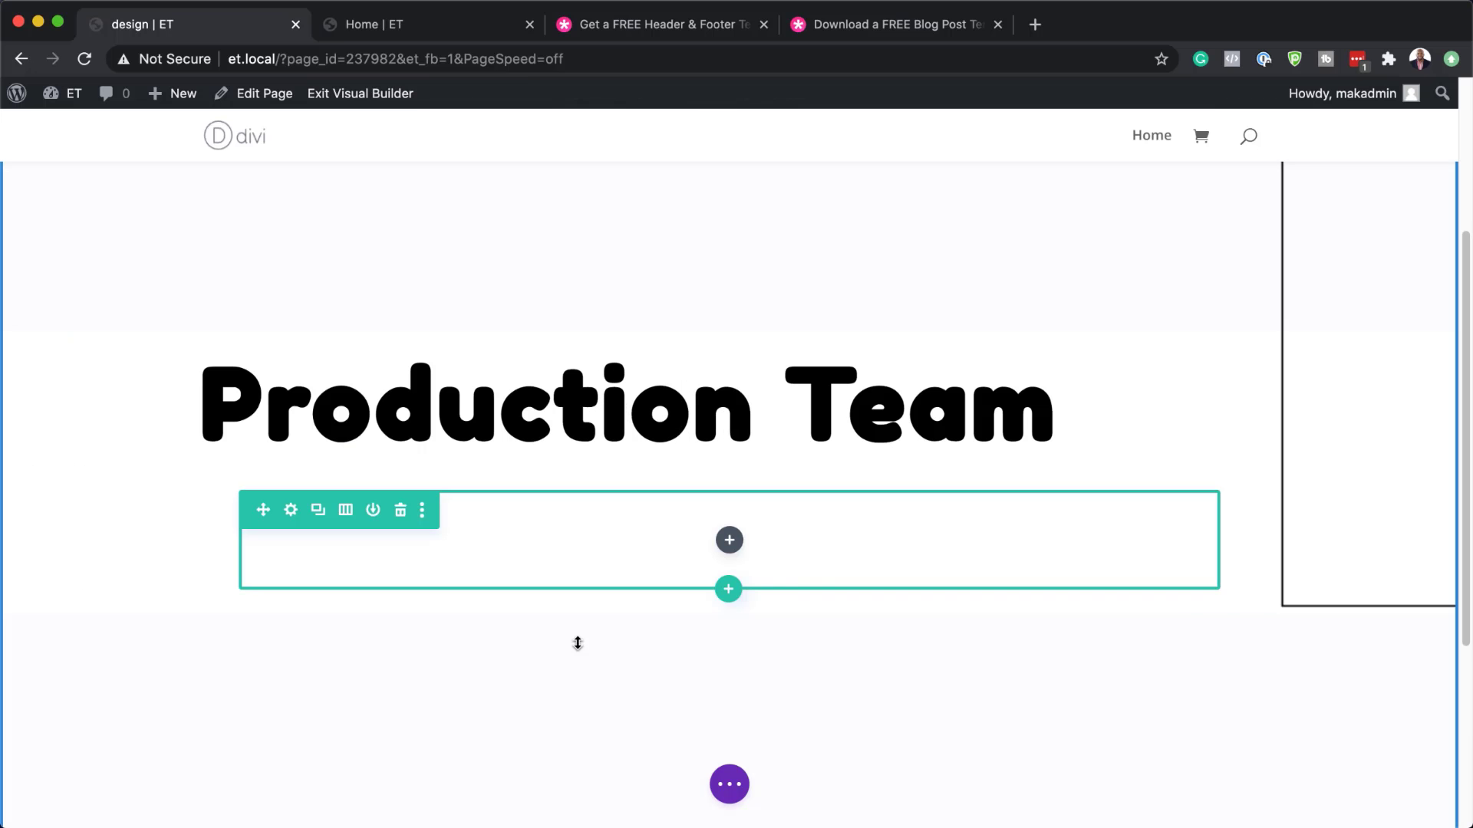
# Insert a Text module into the empty row below the Production Team heading
pyautogui.scroll(-2, 480, 618)
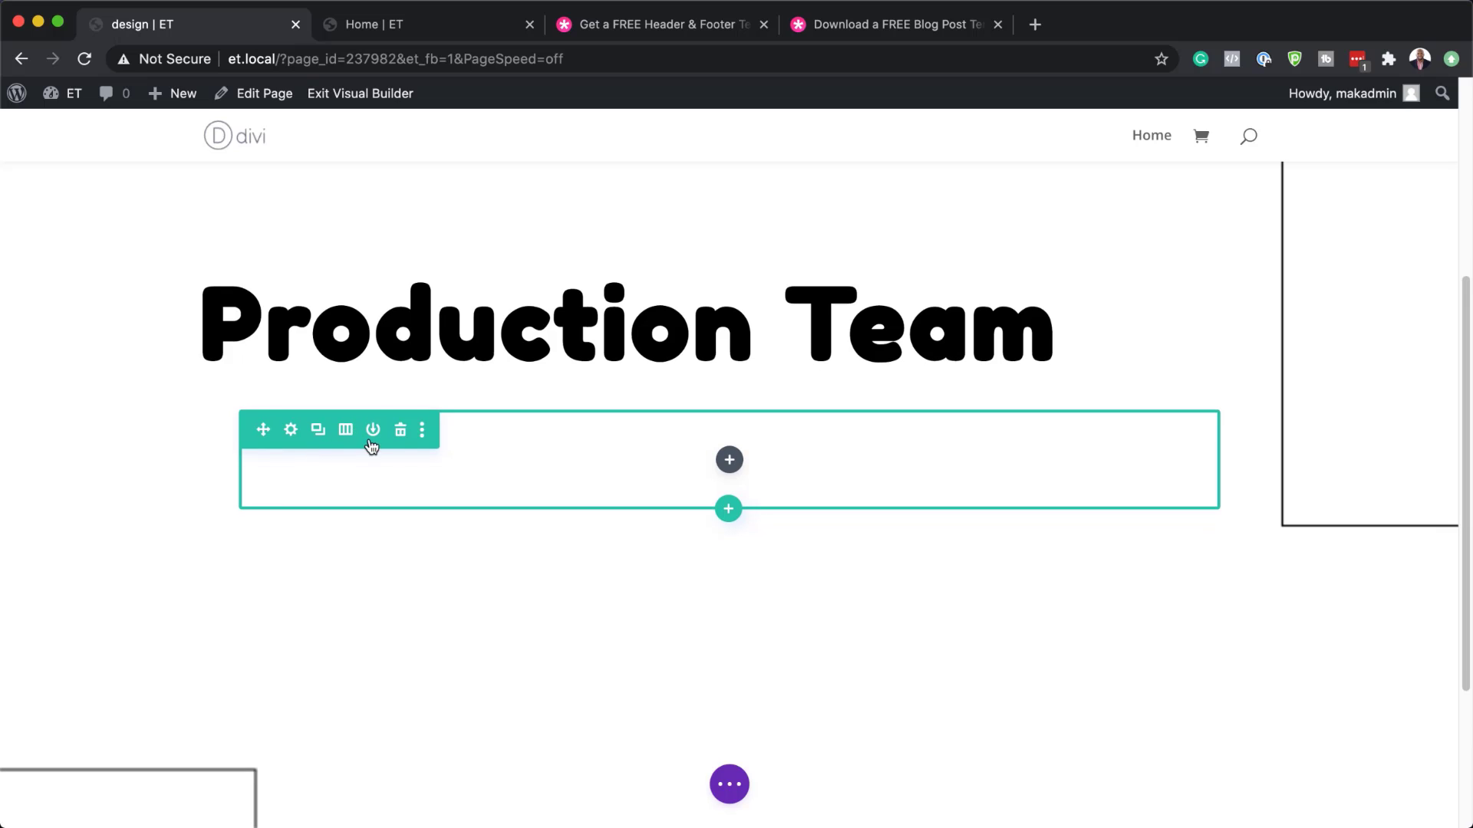
pyautogui.click(729, 460)
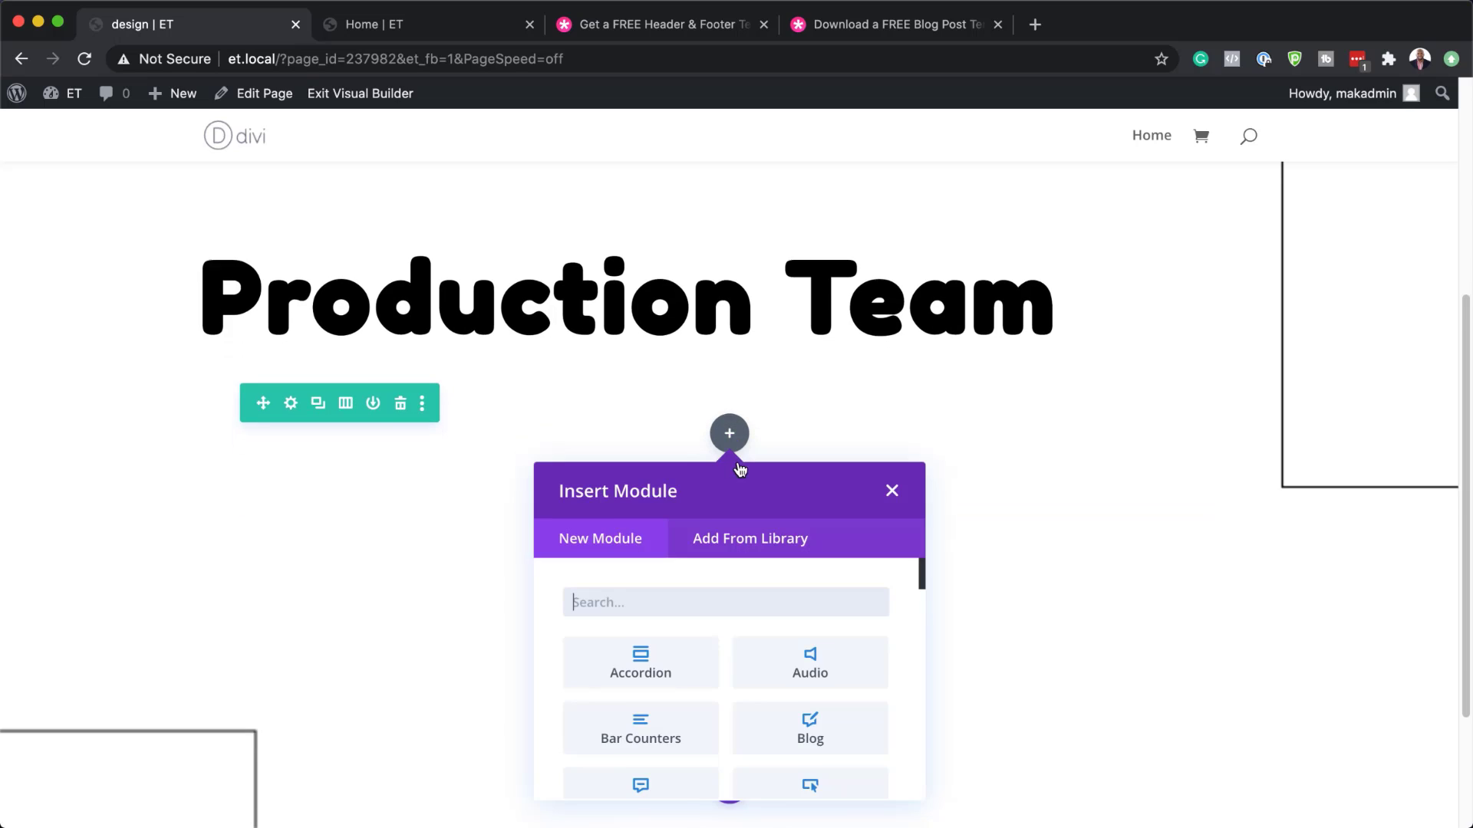
pyautogui.write('text')
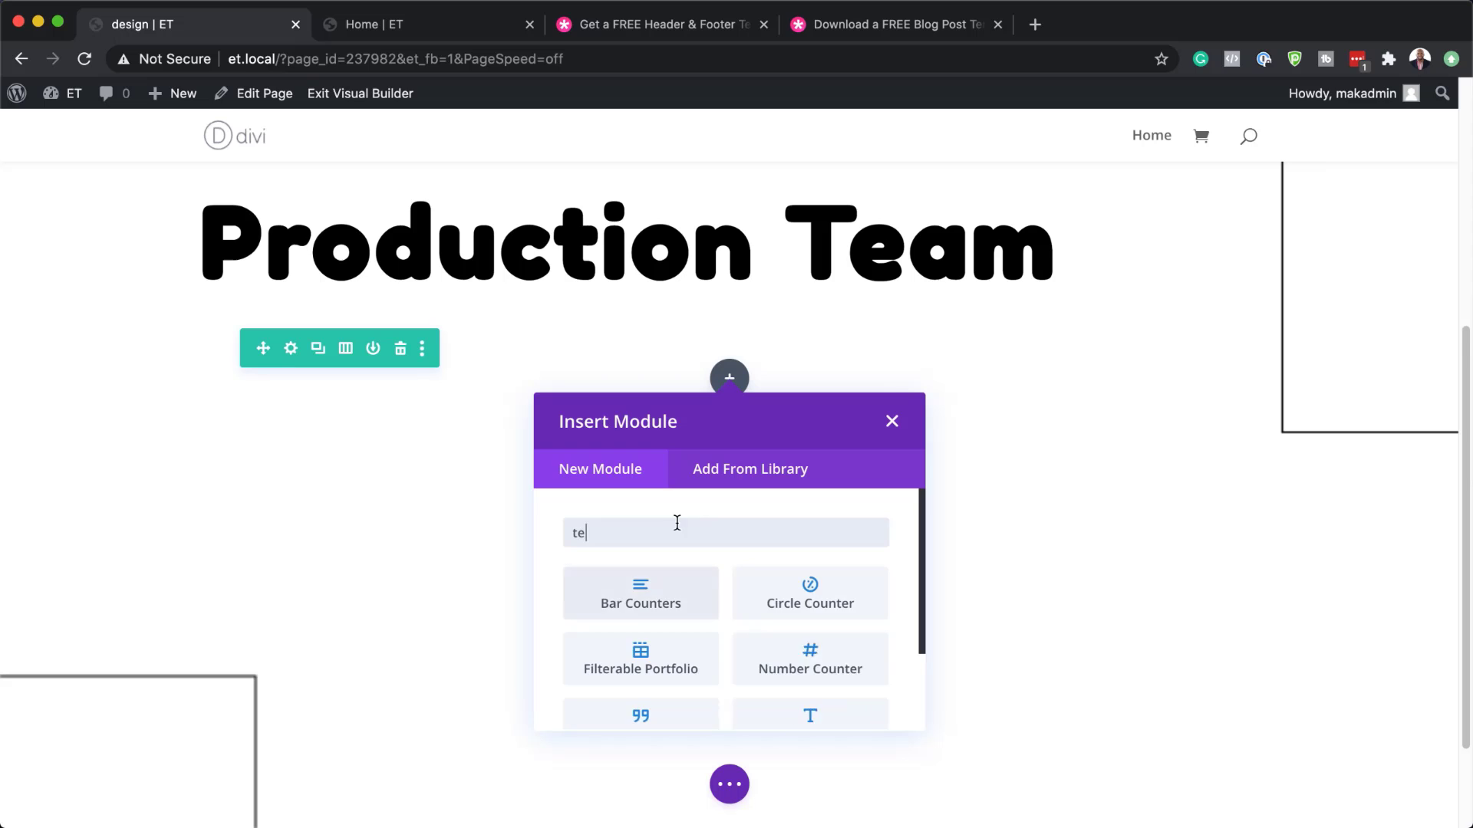
pyautogui.click(667, 599)
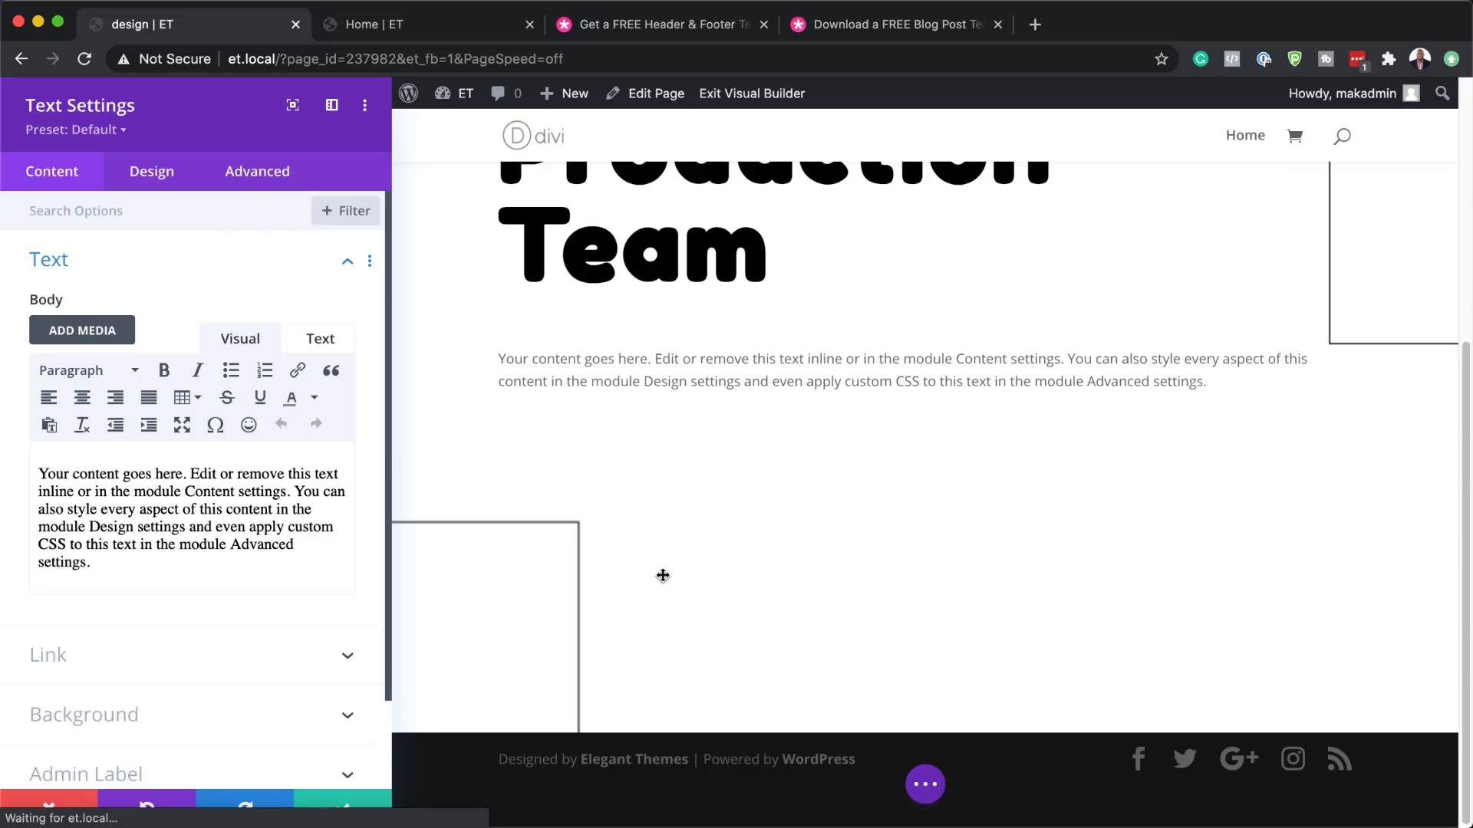
# Replace the module's placeholder body text with "Set Photography" and format it as Heading 2
pyautogui.moveTo(261, 596); pyautogui.dragTo(10, 462)
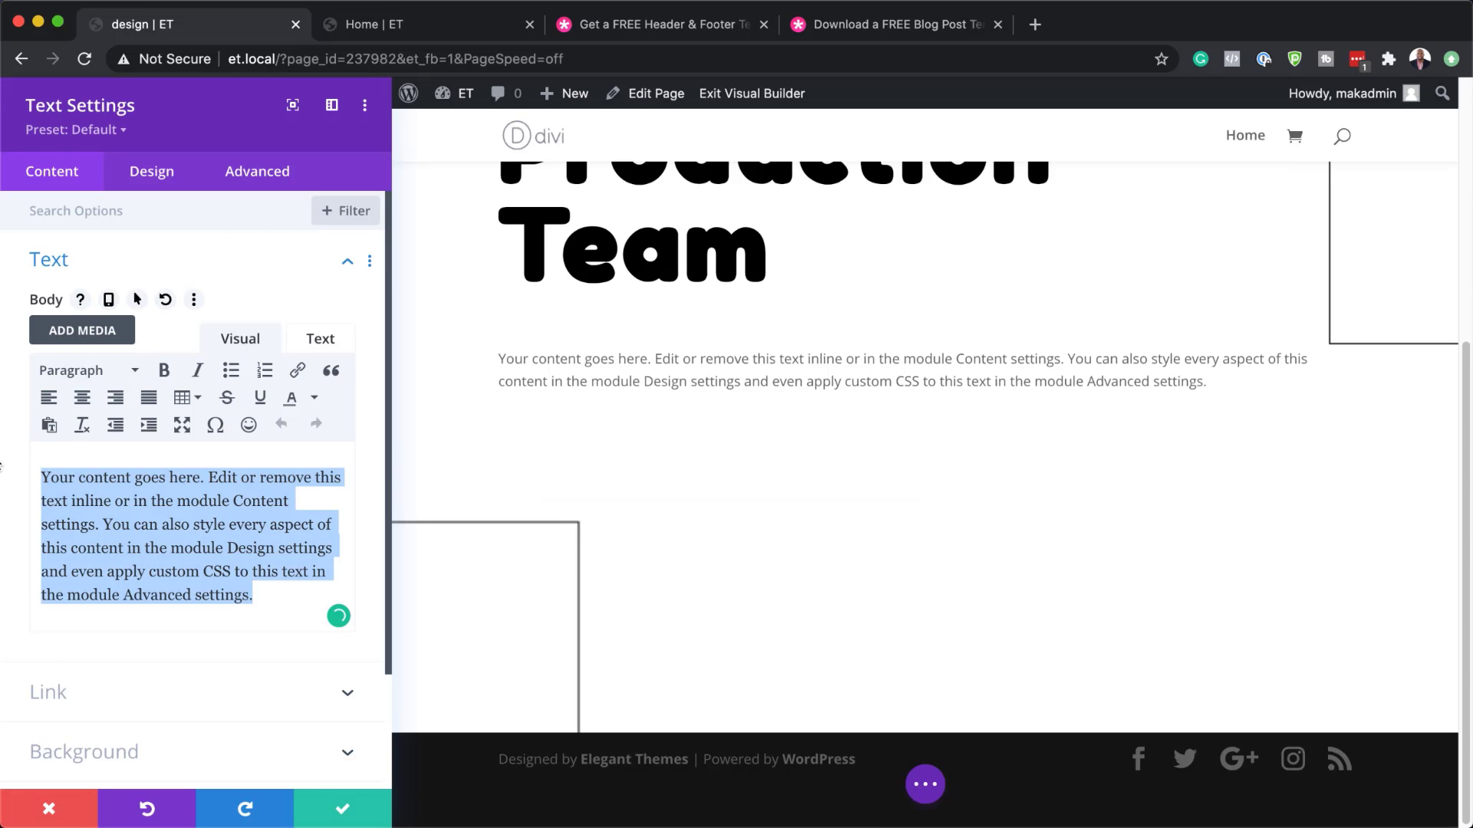
pyautogui.write('Set Photography')
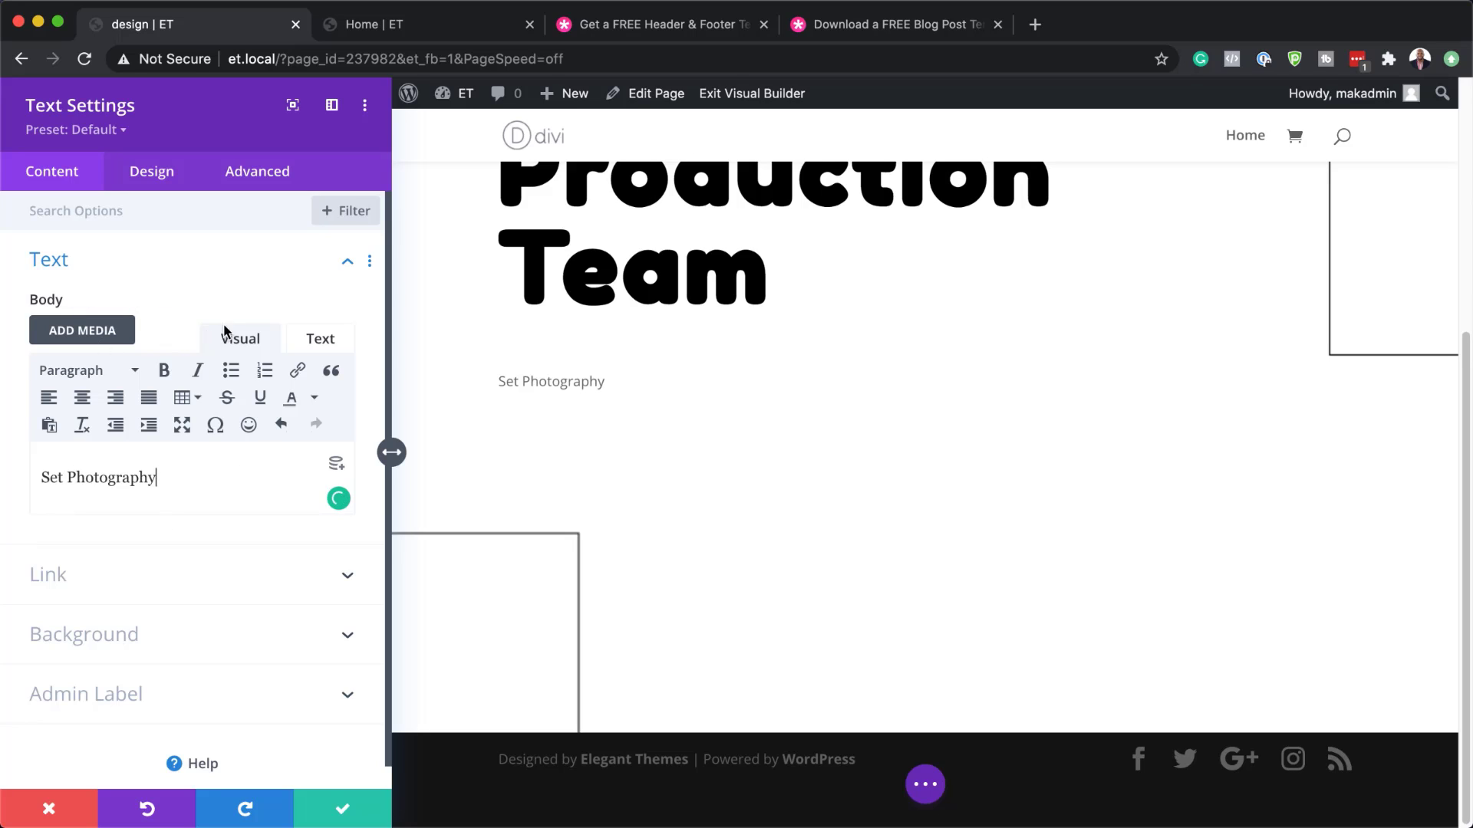
pyautogui.moveTo(177, 493); pyautogui.dragTo(46, 461)
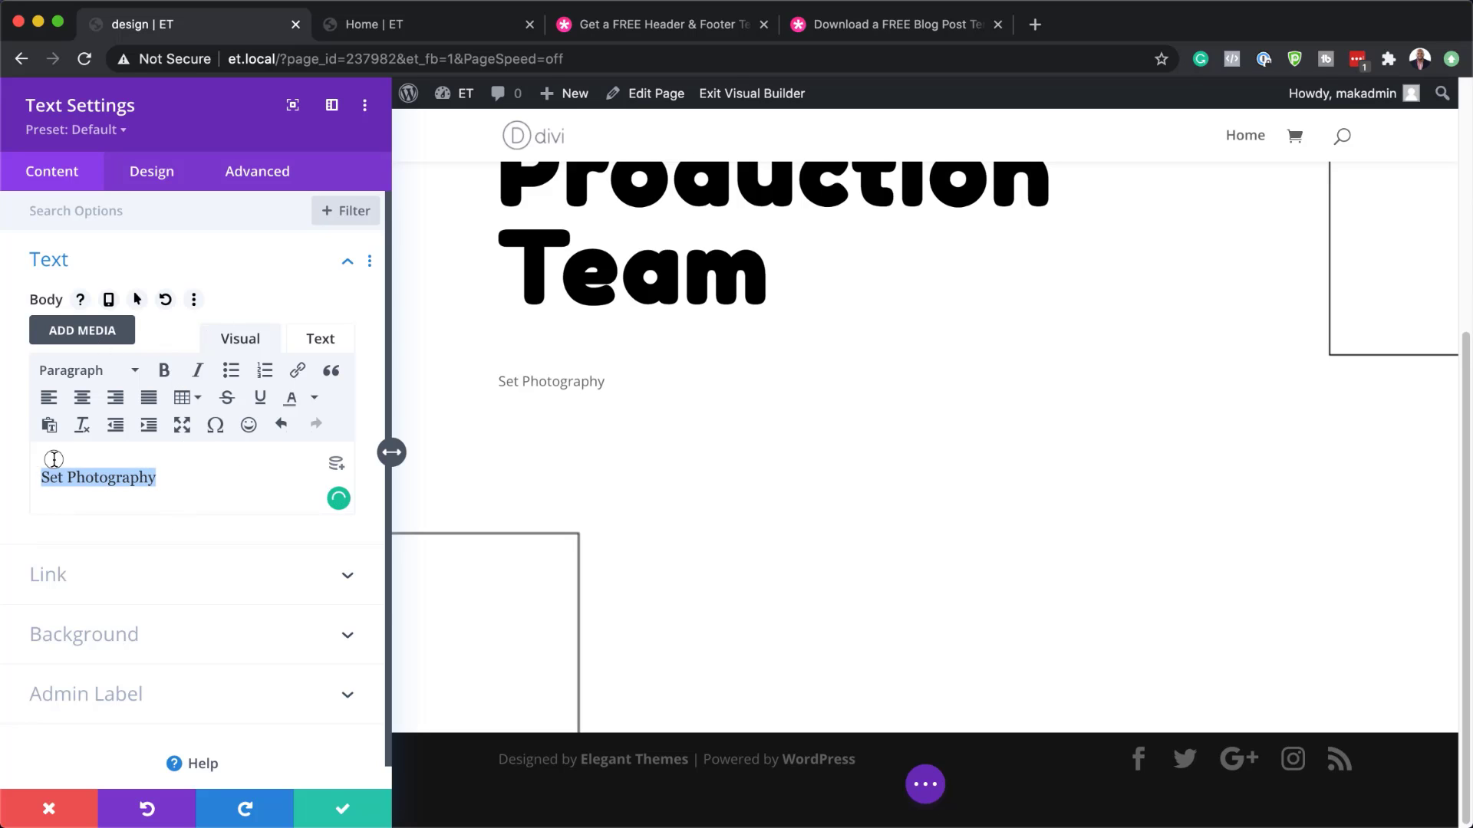
pyautogui.click(69, 371)
pyautogui.click(131, 488)
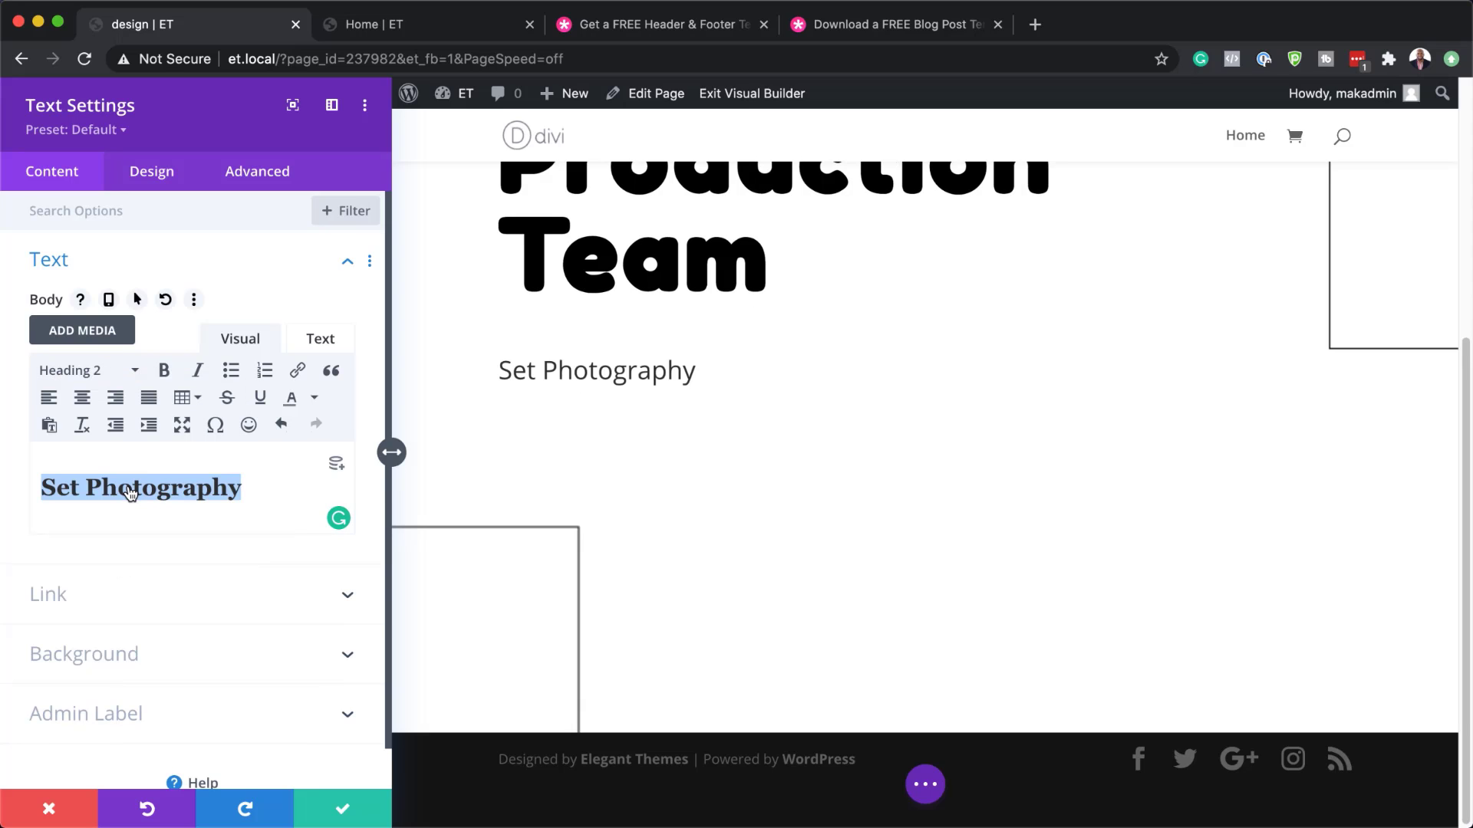
# Style the H2 heading text with the Fredoka One font, Bold weight, uppercase style and black color
pyautogui.click(168, 177)
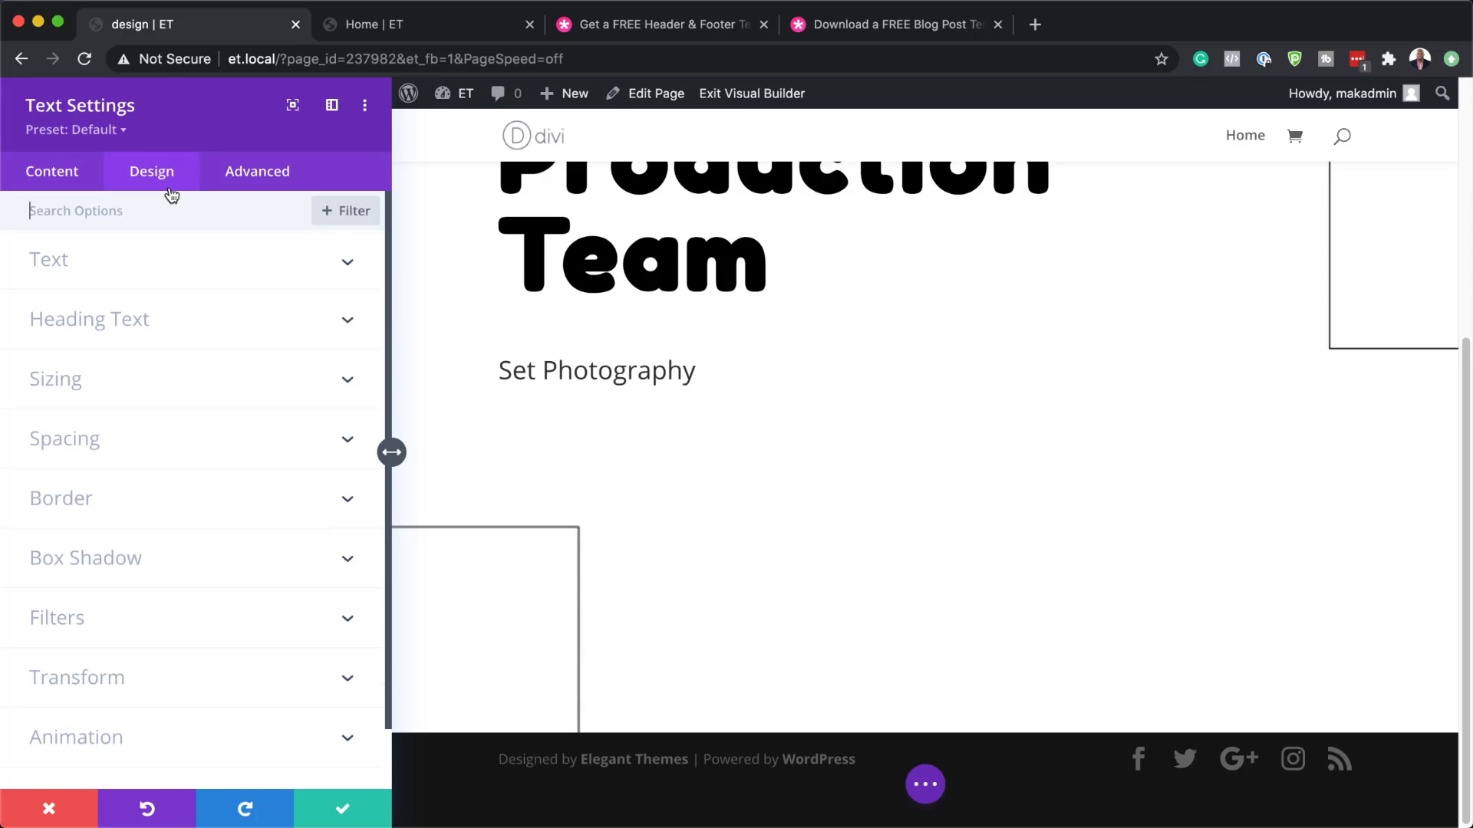
pyautogui.click(129, 322)
pyautogui.click(109, 274)
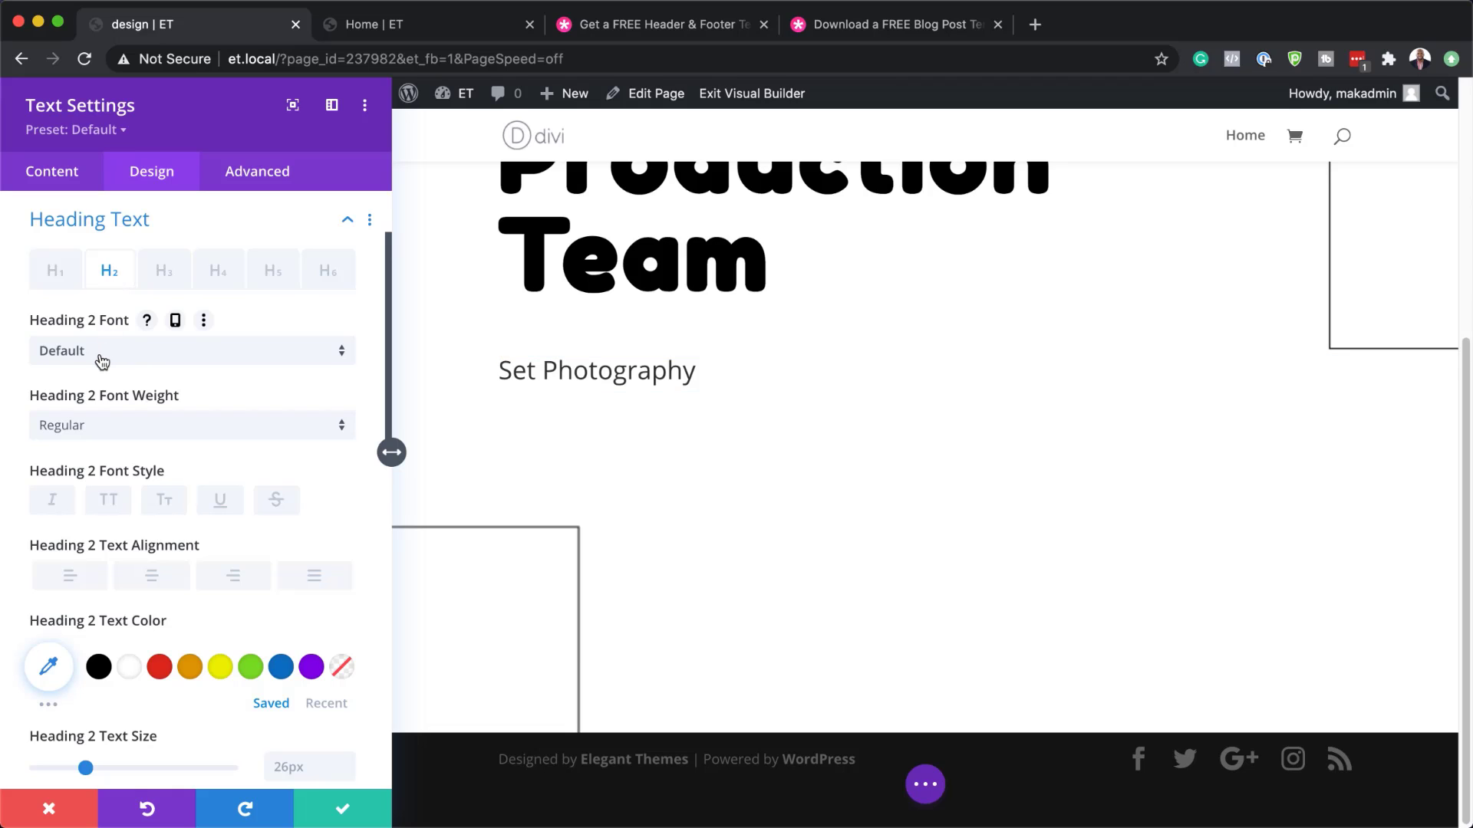
pyautogui.click(92, 425)
pyautogui.click(125, 548)
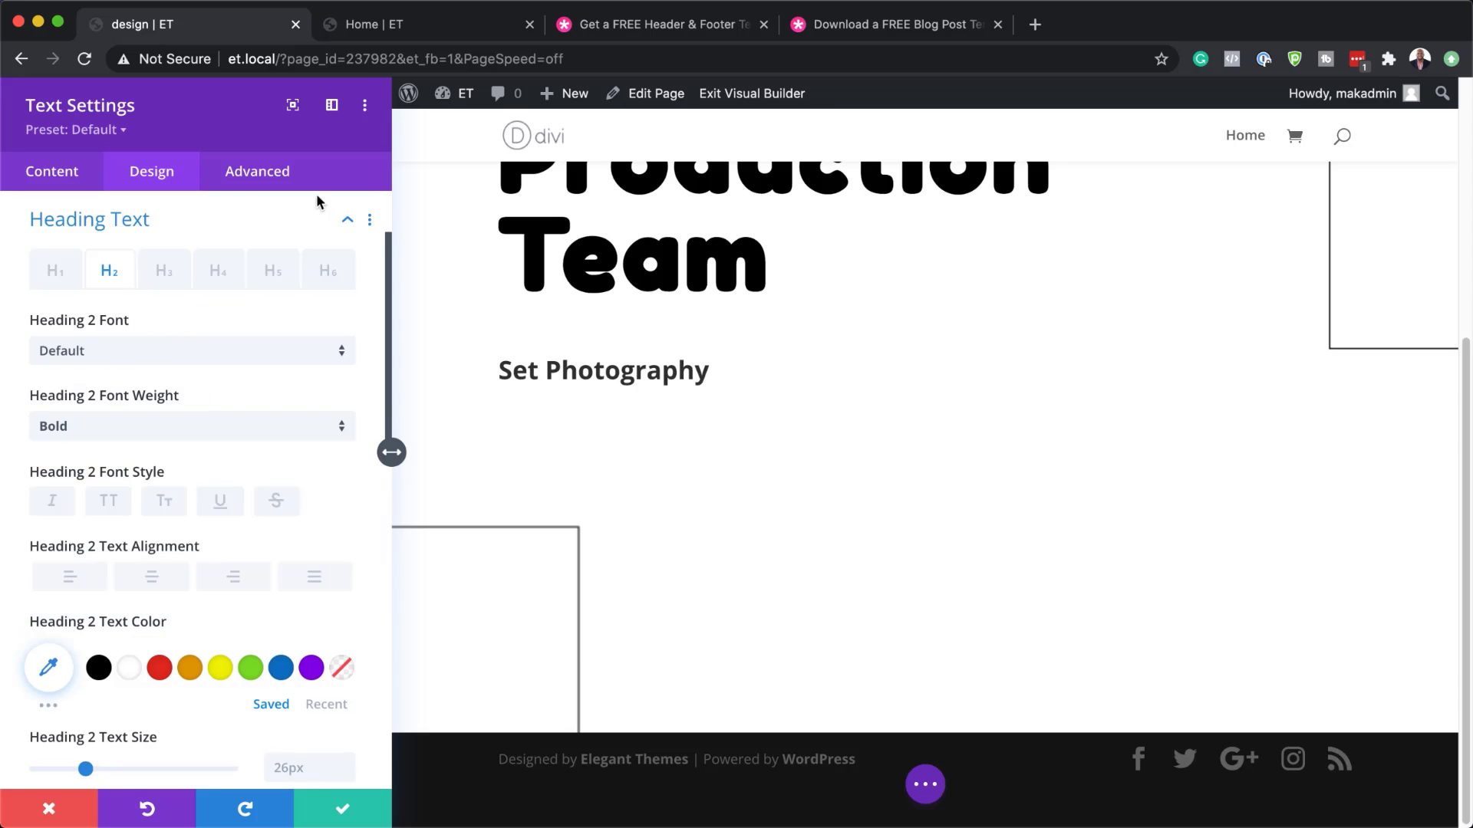
pyautogui.click(167, 353)
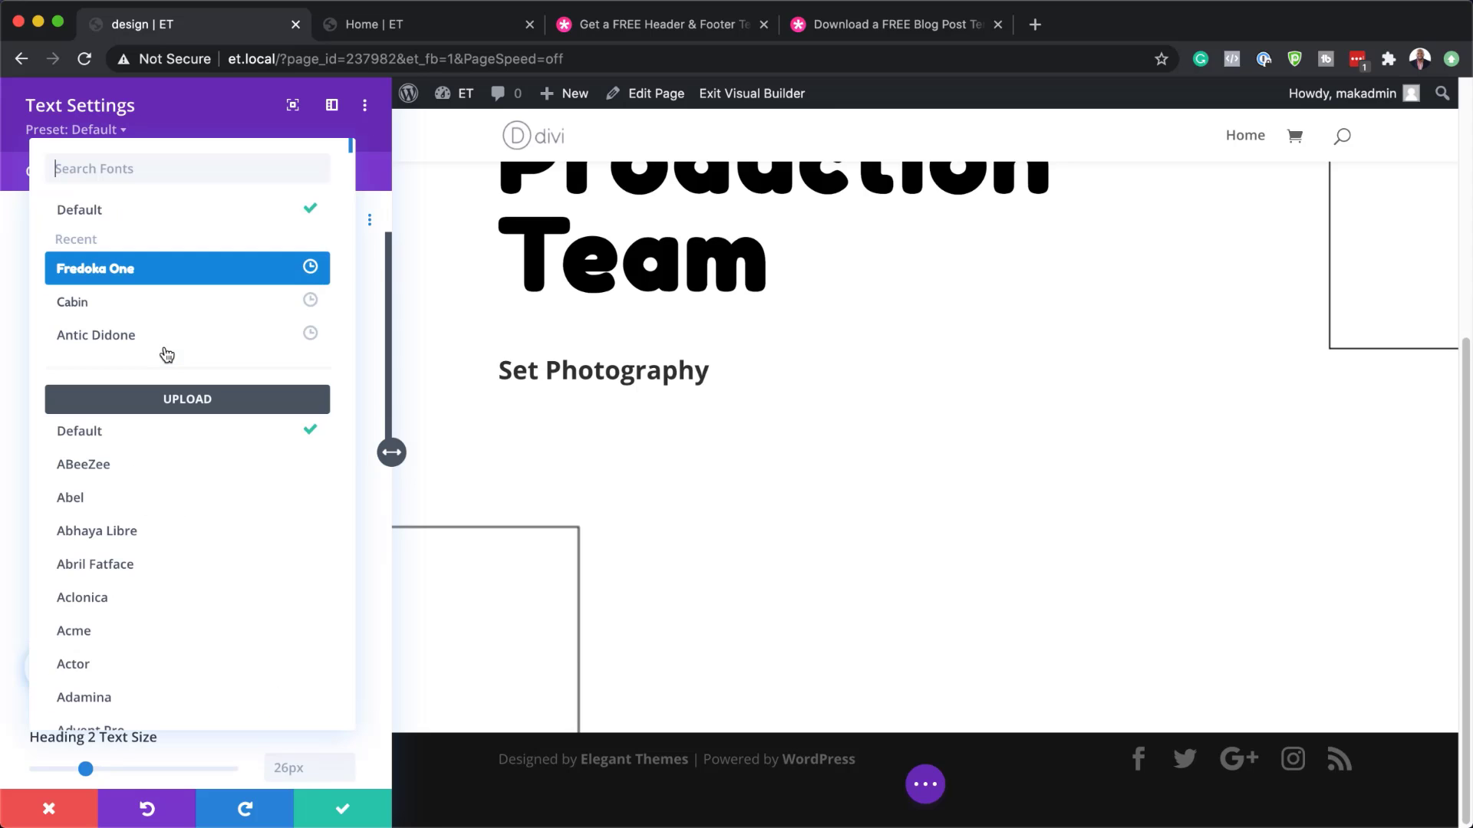
pyautogui.click(150, 276)
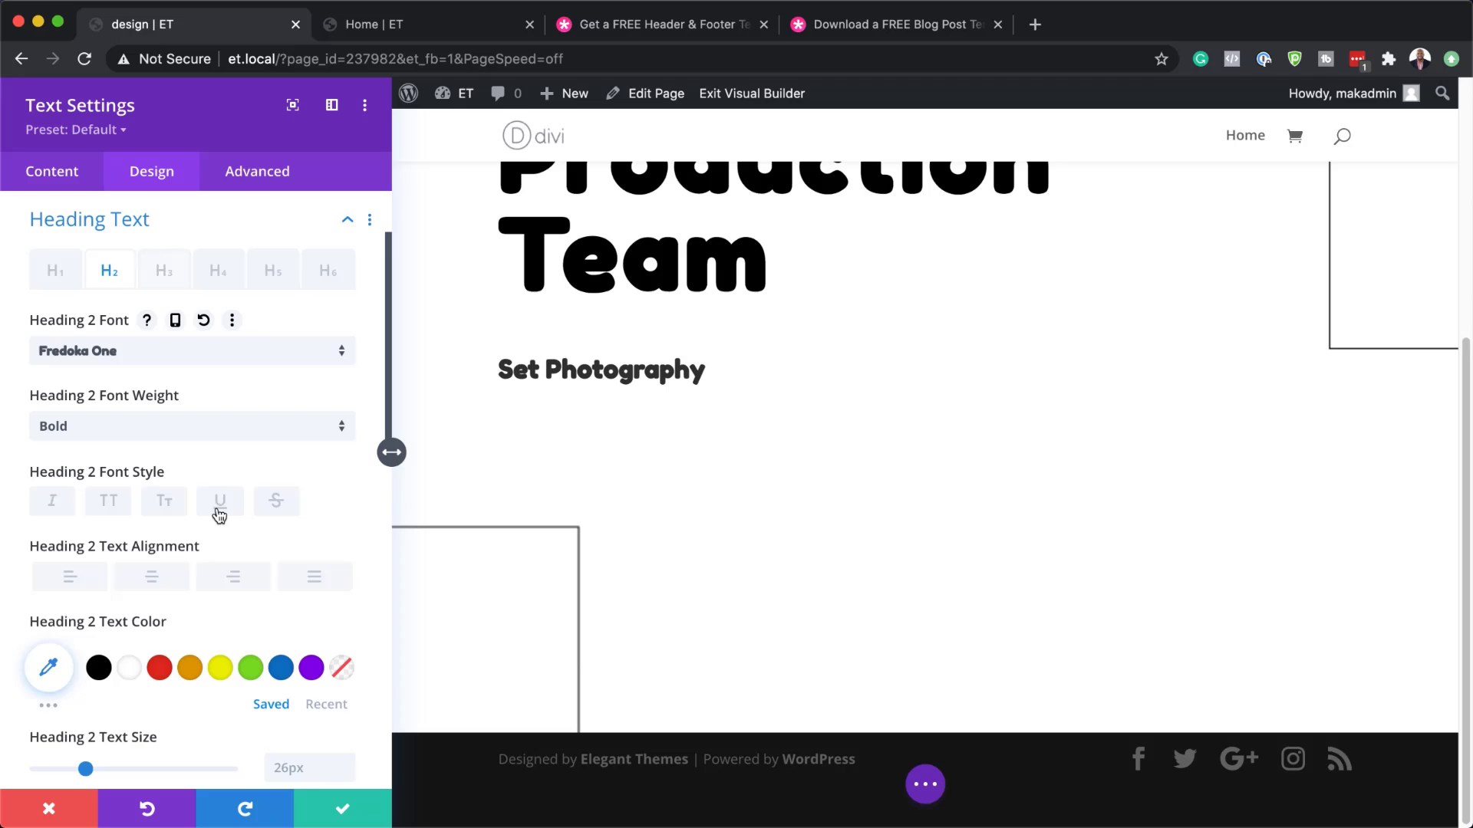
pyautogui.click(114, 509)
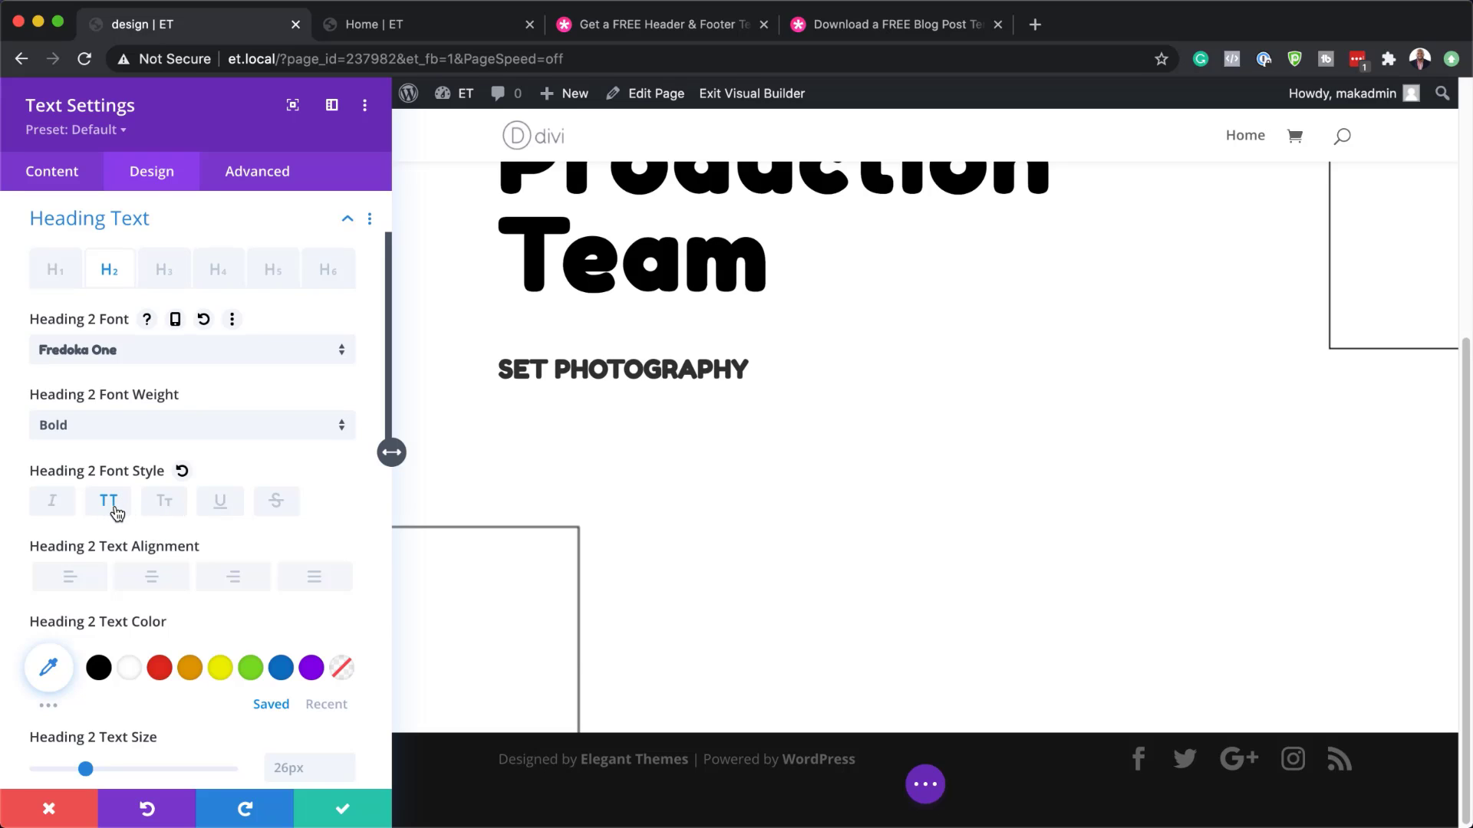
pyautogui.click(98, 668)
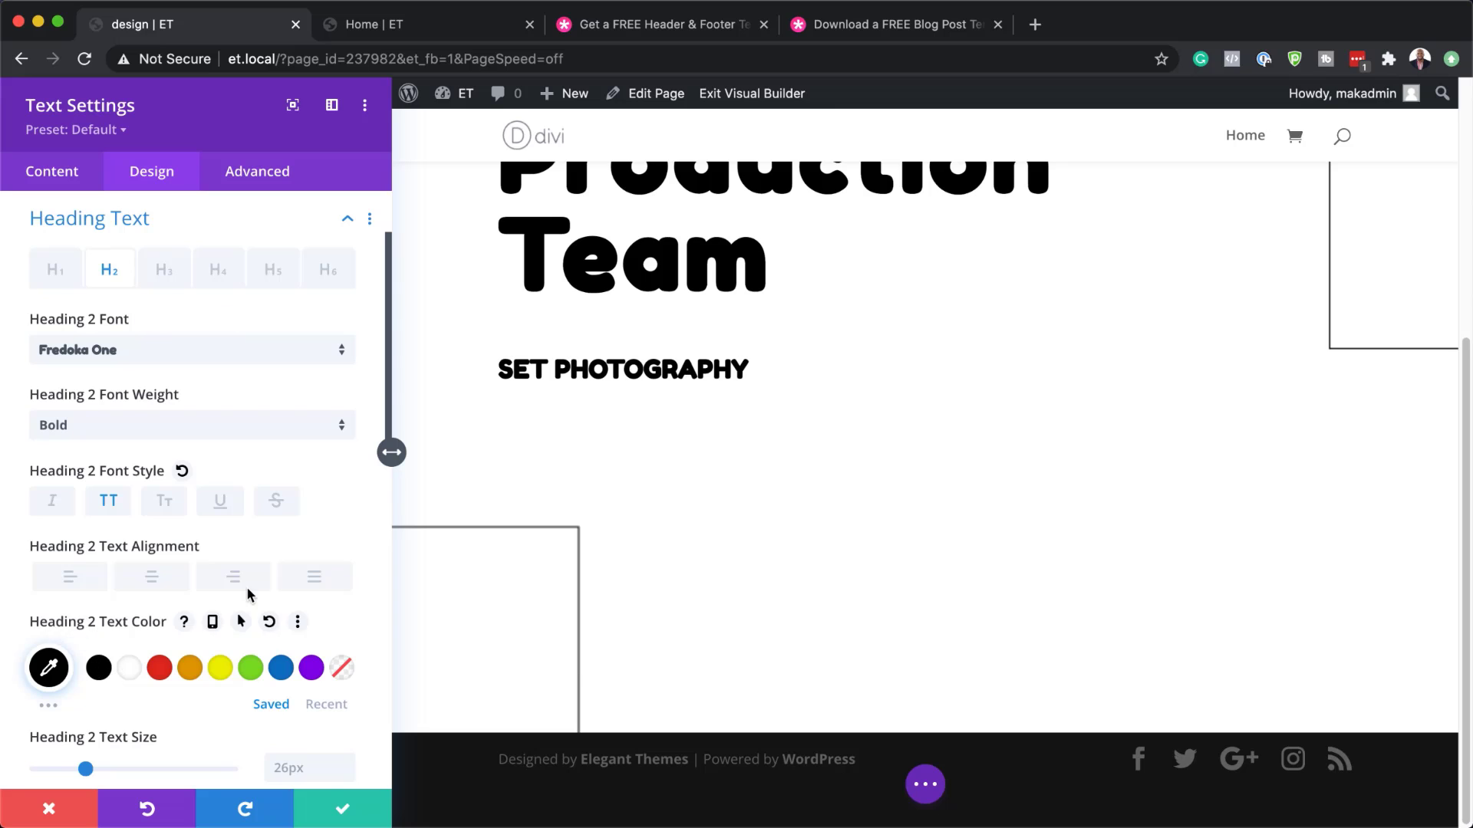
# Set the Heading 2 text size to 50px on desktop, 40px on tablet and 28px on phone
pyautogui.scroll(-3, 247, 590)
pyautogui.scroll(-4, 247, 594)
pyautogui.click(296, 499)
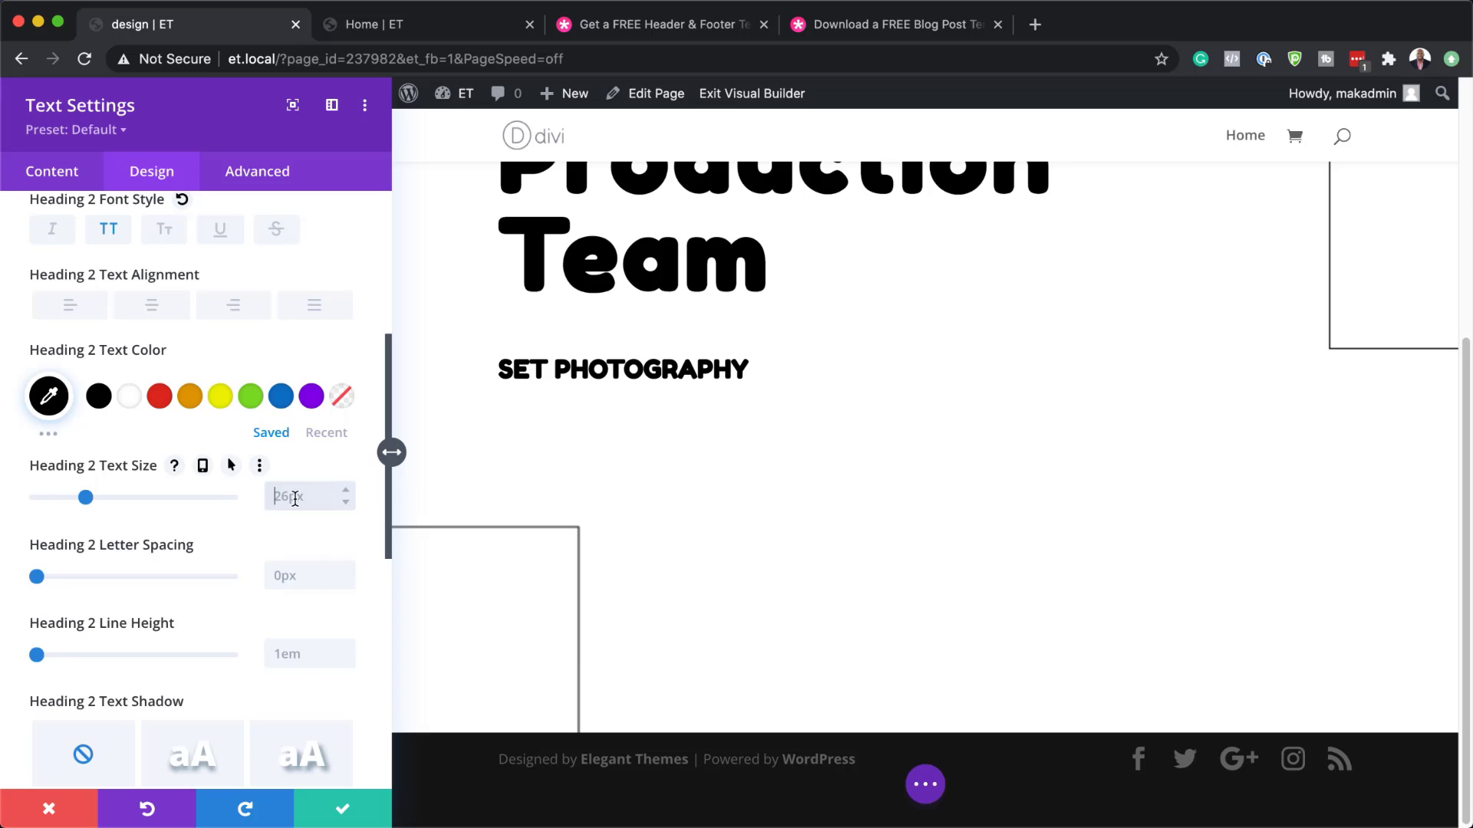
pyautogui.write('50')
pyautogui.click(202, 466)
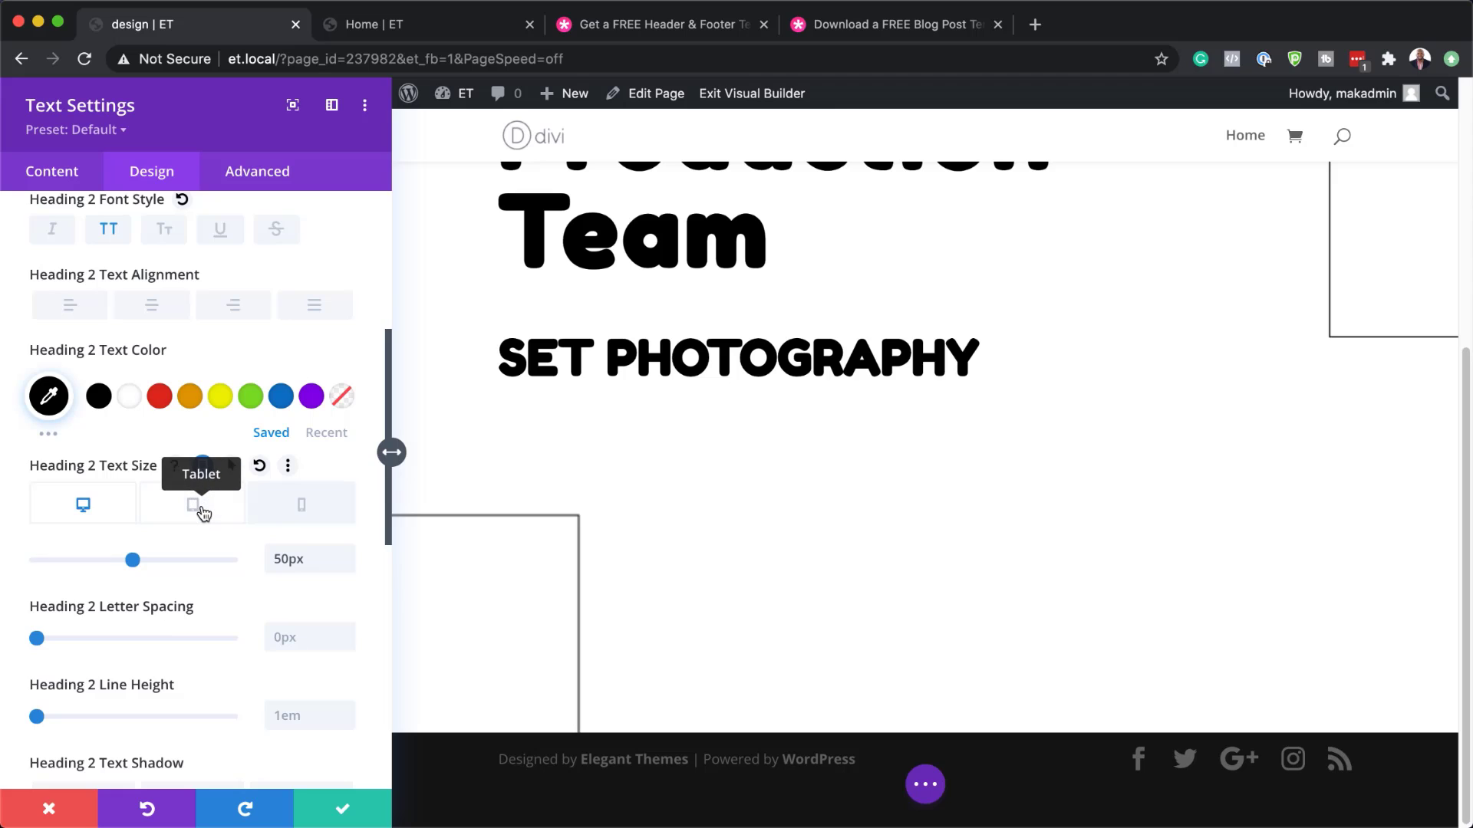
pyautogui.click(203, 509)
pyautogui.doubleClick(303, 558)
pyautogui.write('40')
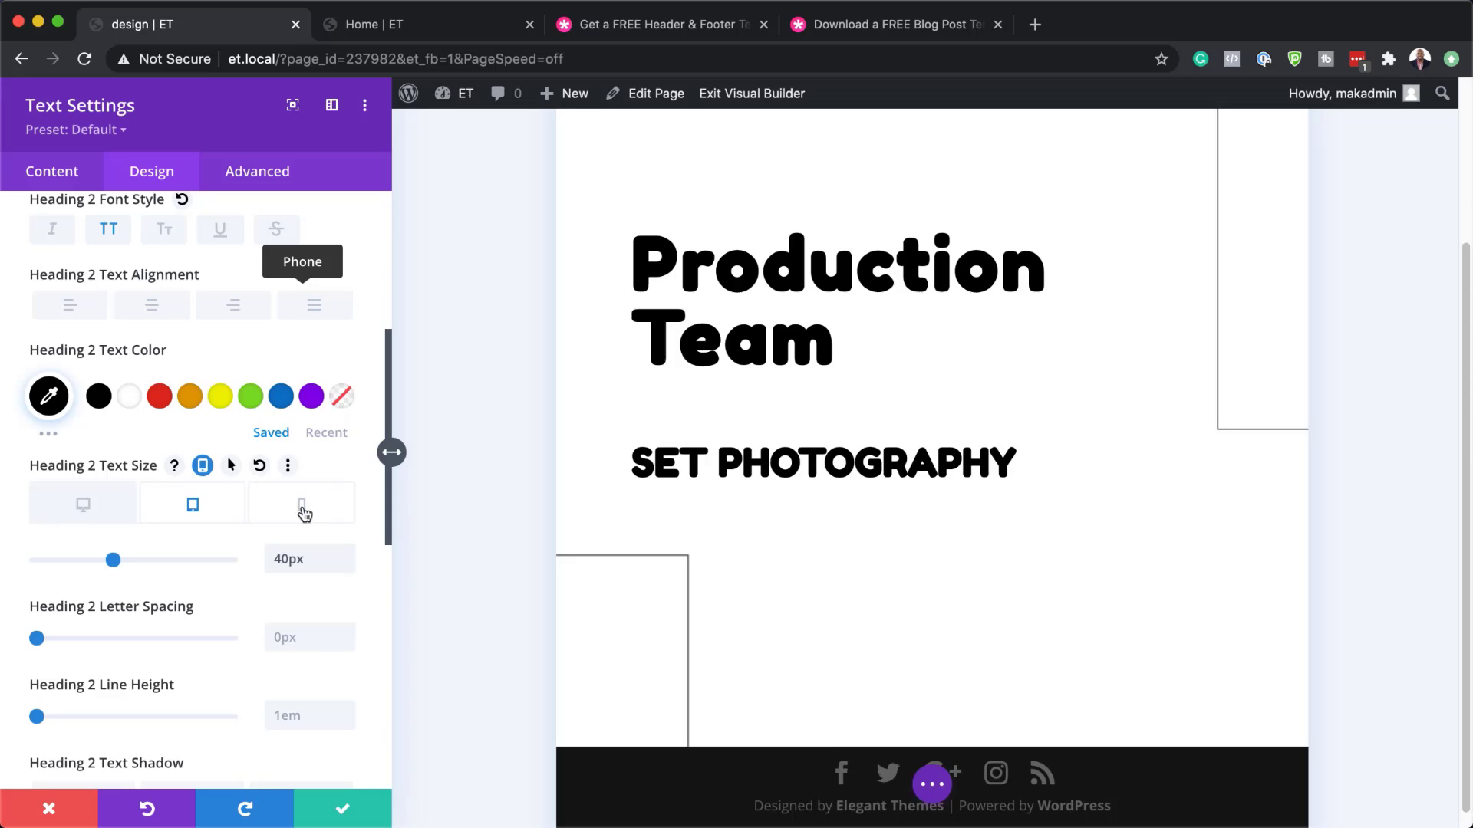
pyautogui.click(303, 509)
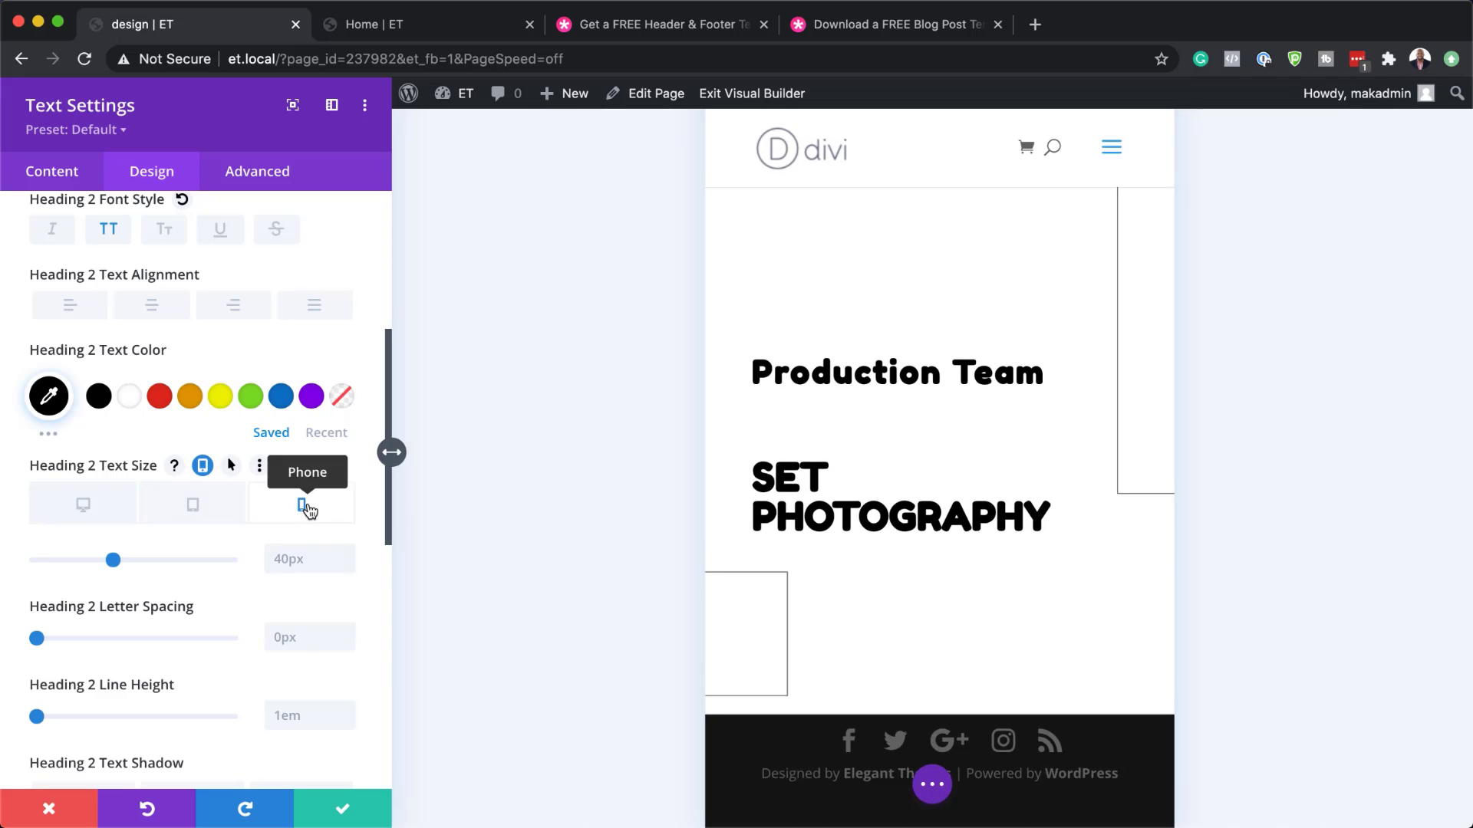
pyautogui.click(299, 565)
pyautogui.write('2')
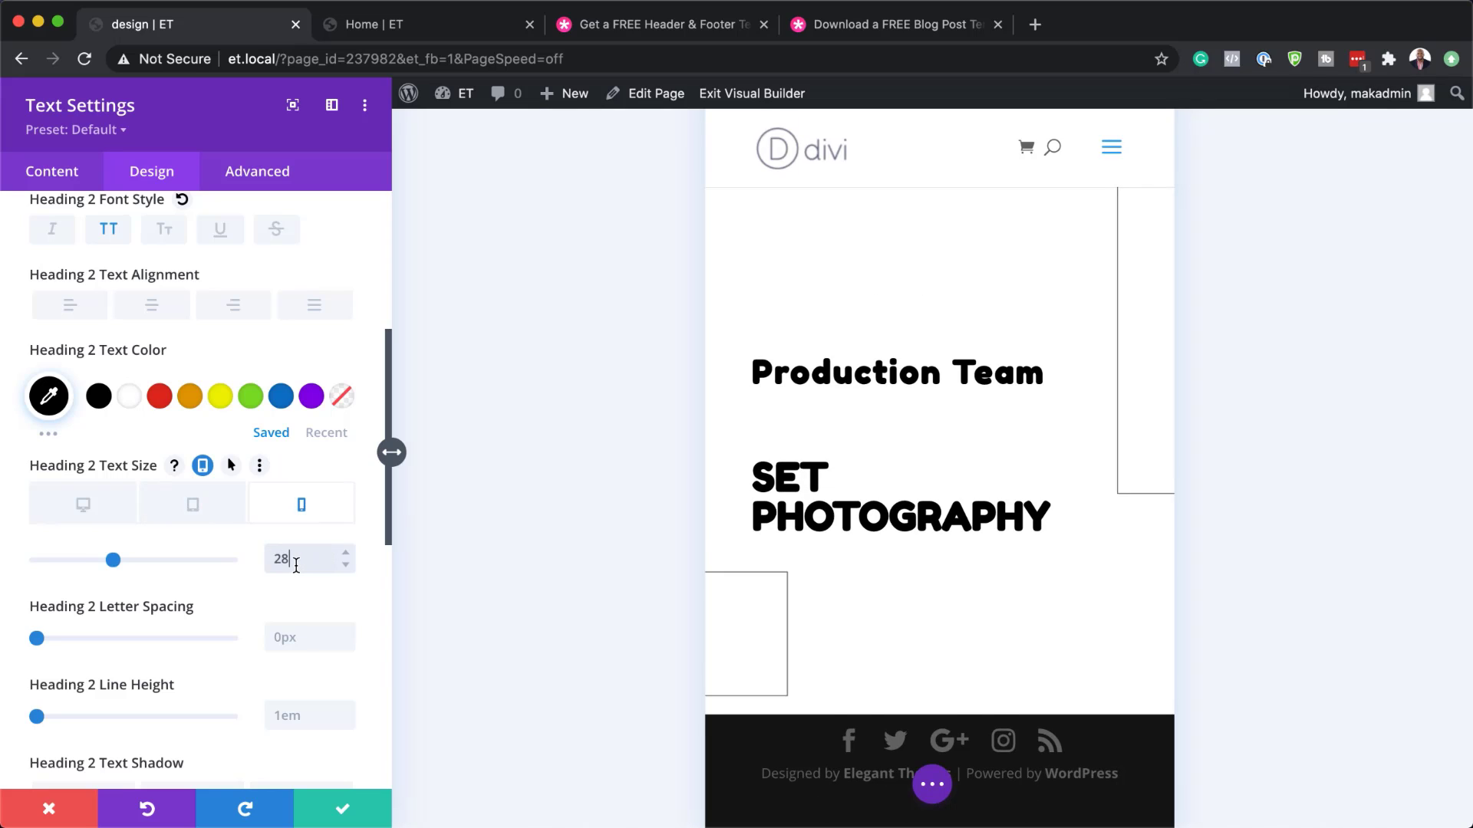
pyautogui.click(85, 507)
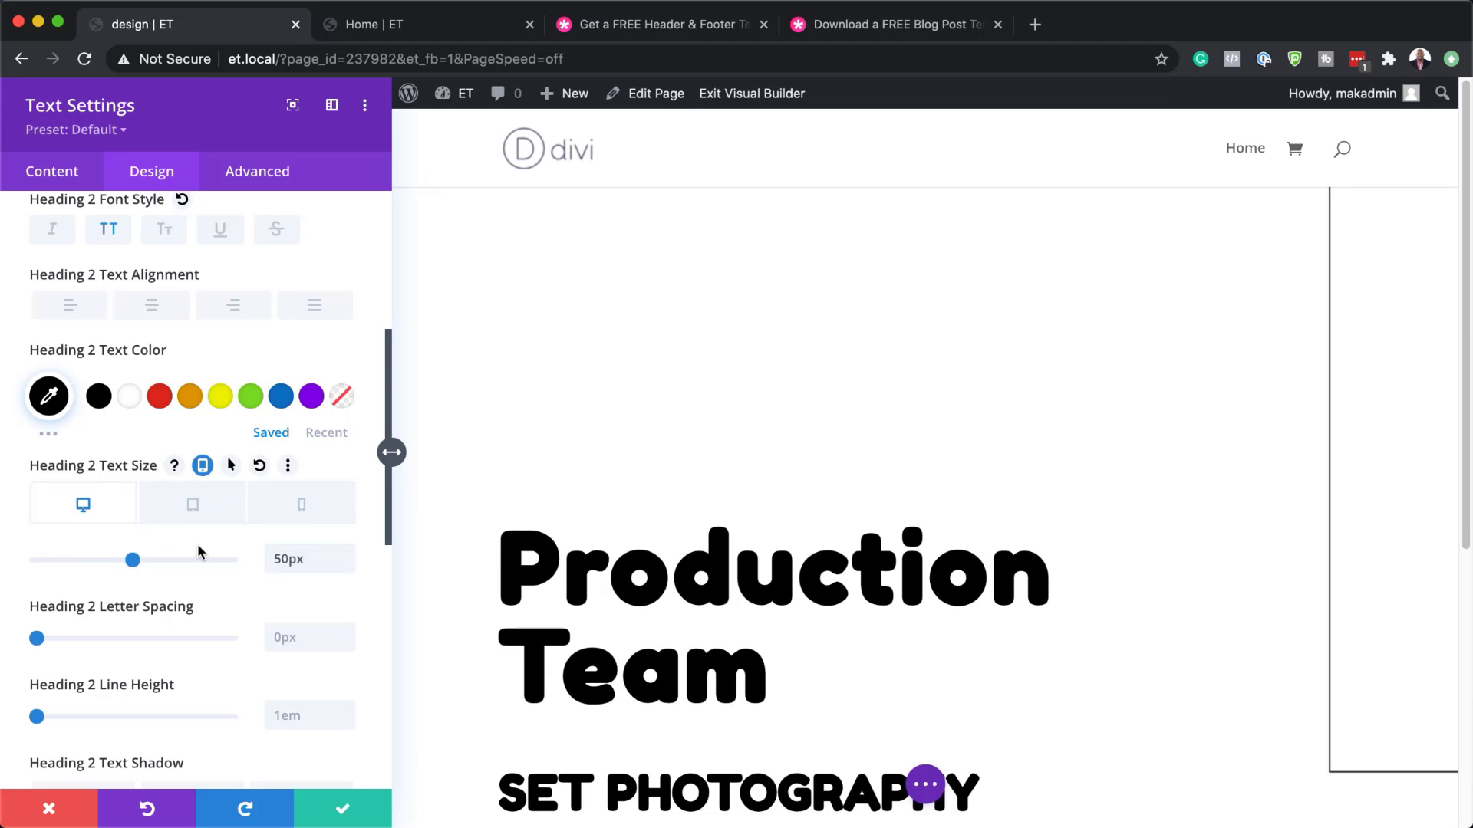
# Set the Heading 2 letter spacing to 3px
pyautogui.scroll(-4, 205, 546)
pyautogui.scroll(-5, 726, 618)
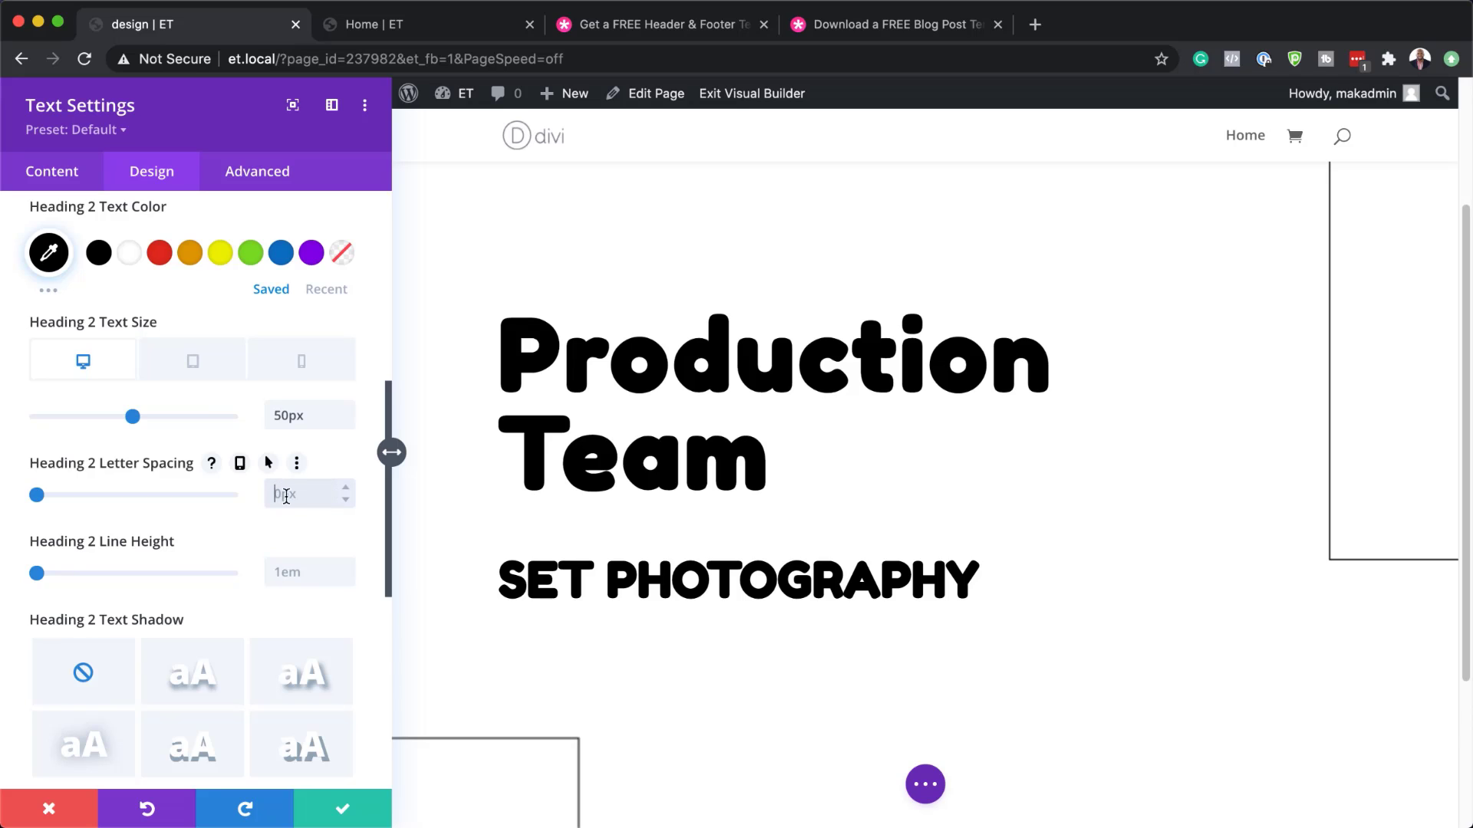
pyautogui.write('3')
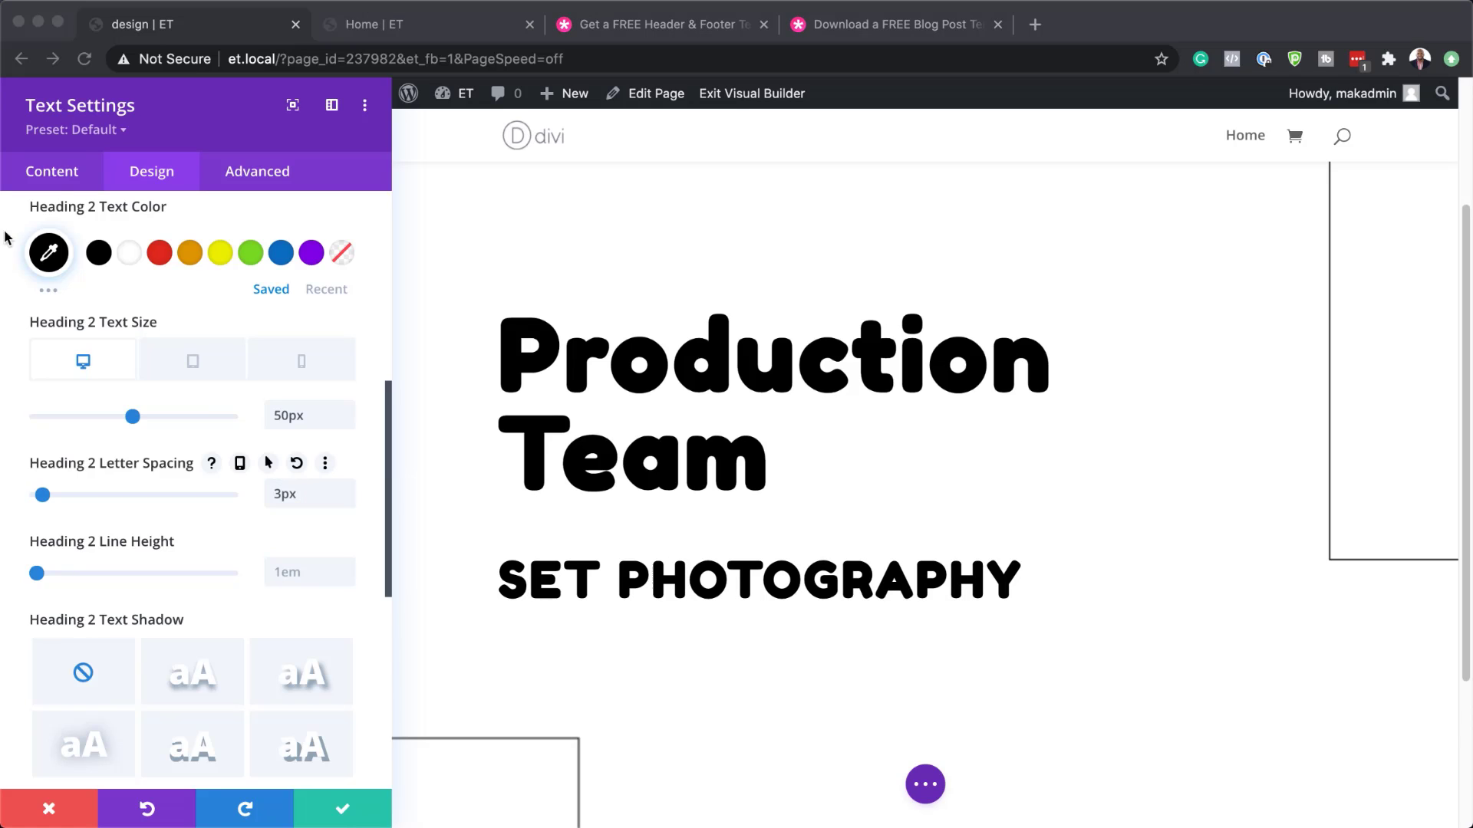
# Set the text module's top and bottom margins to 0px with the two values linked
pyautogui.scroll(-5, 240, 425)
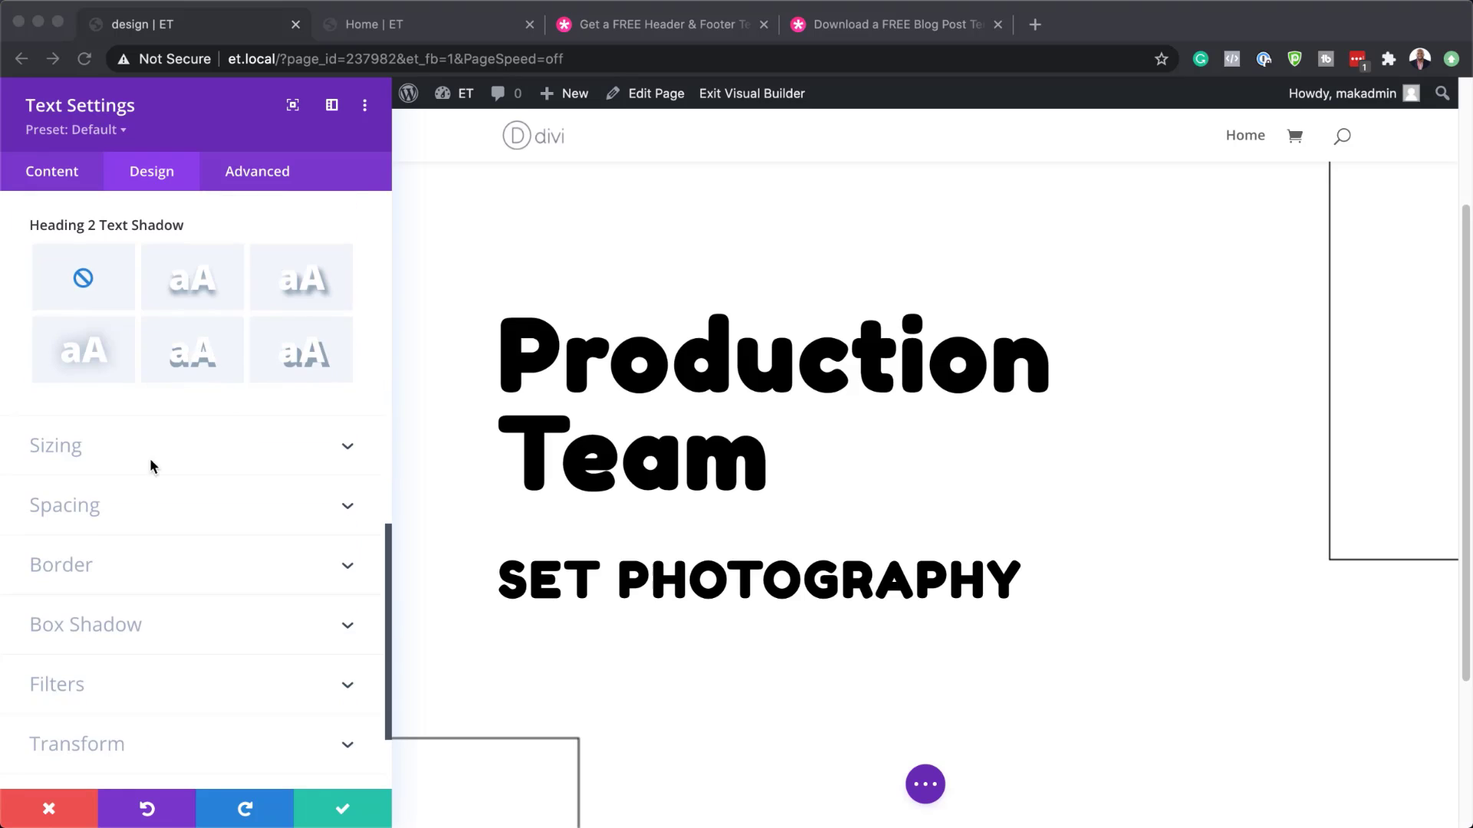
pyautogui.click(64, 507)
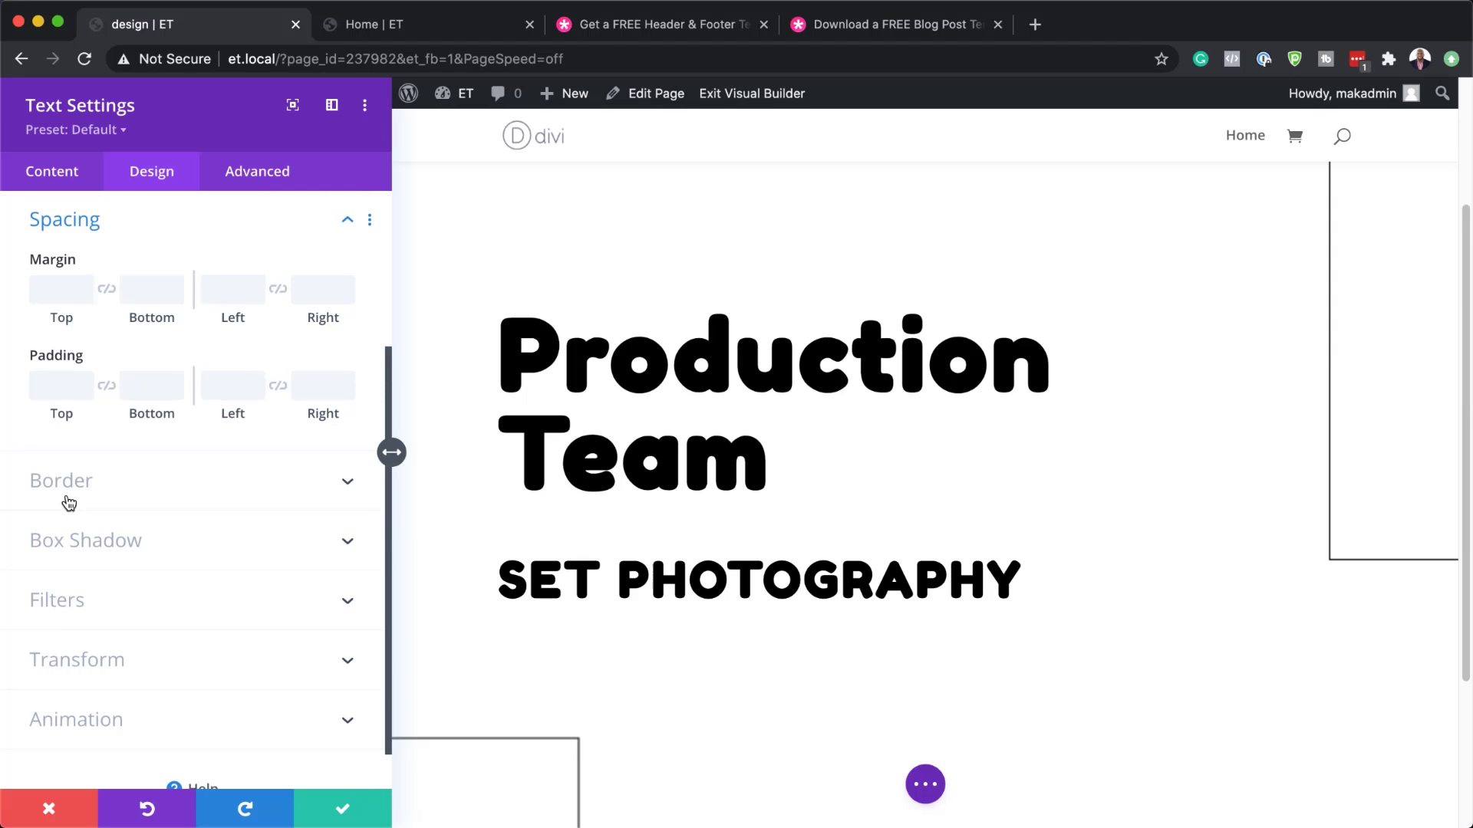
pyautogui.click(67, 292)
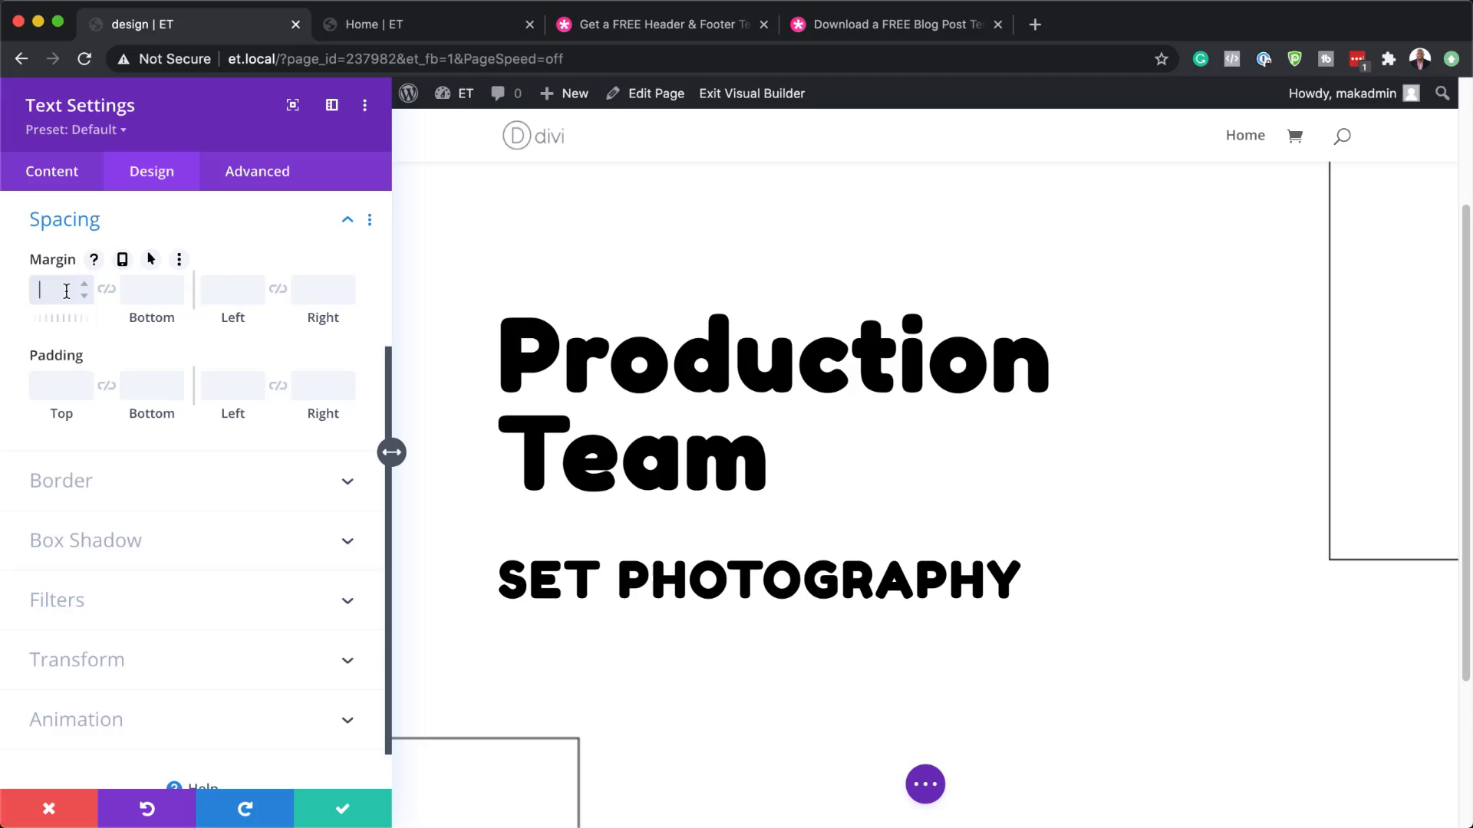
pyautogui.write('0px')
pyautogui.click(107, 290)
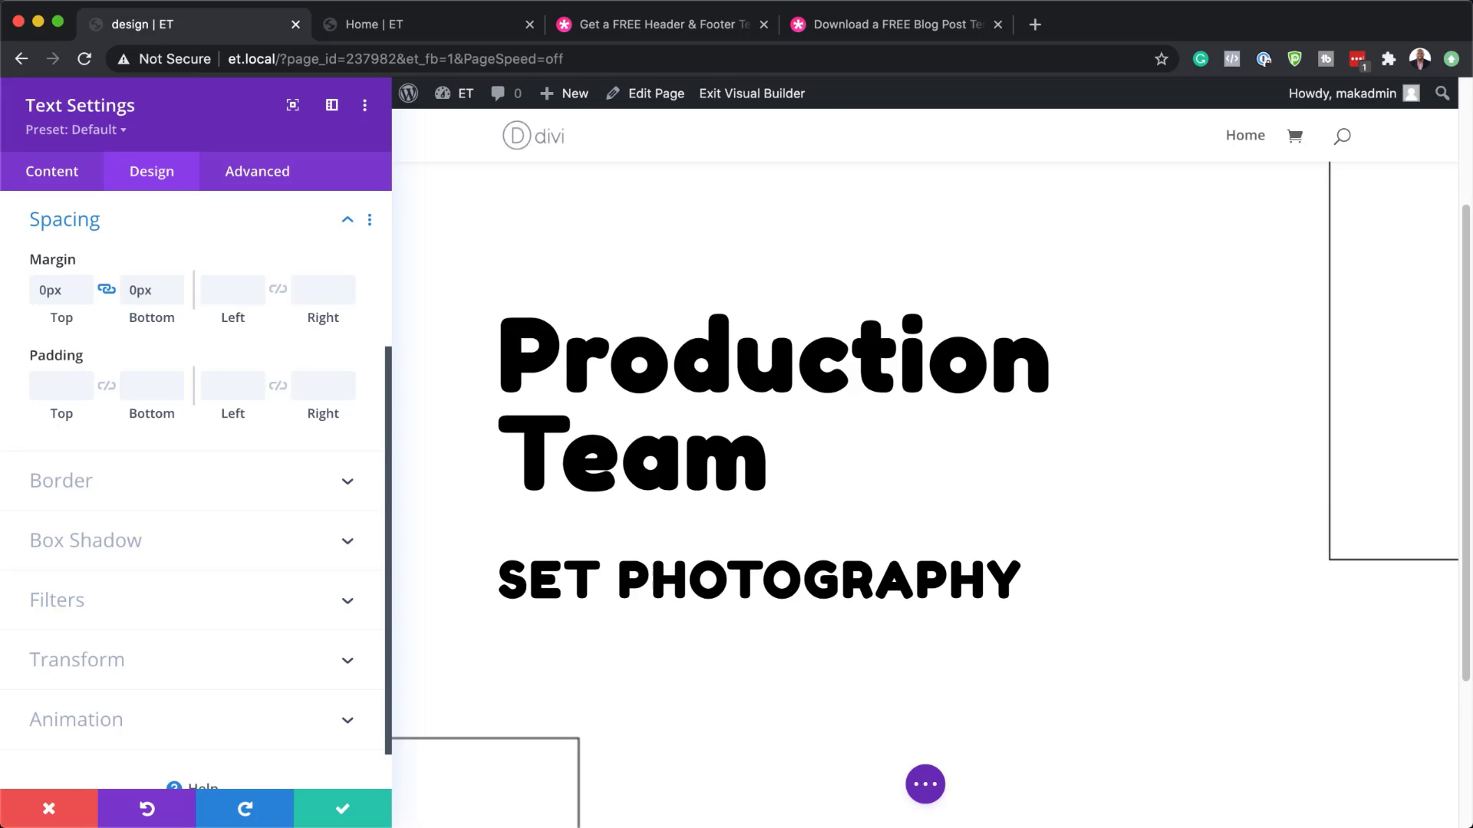
# Enable the Fading In and Out scroll effect for the Set Photography text module
pyautogui.click(289, 176)
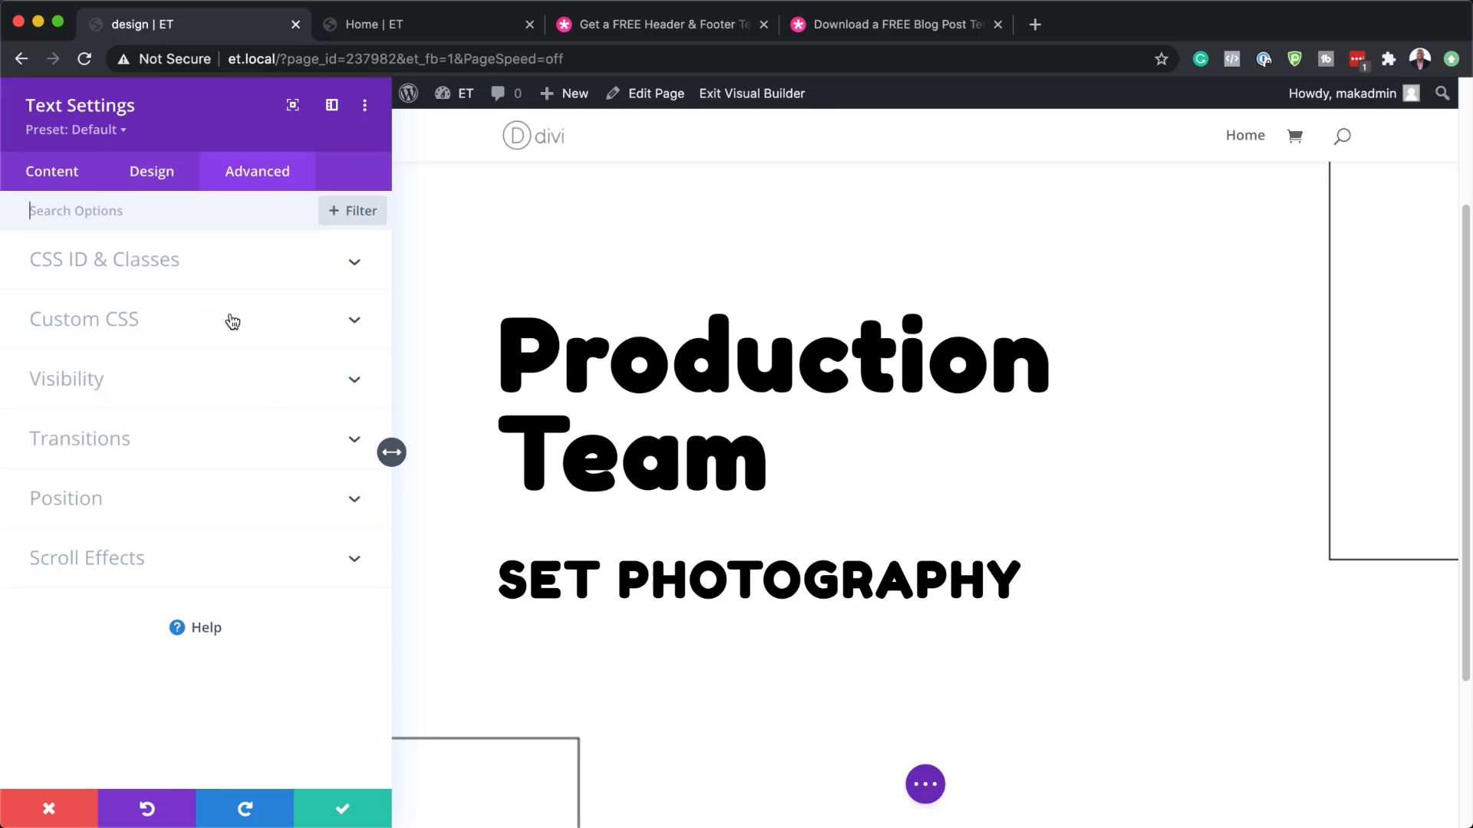
pyautogui.click(128, 572)
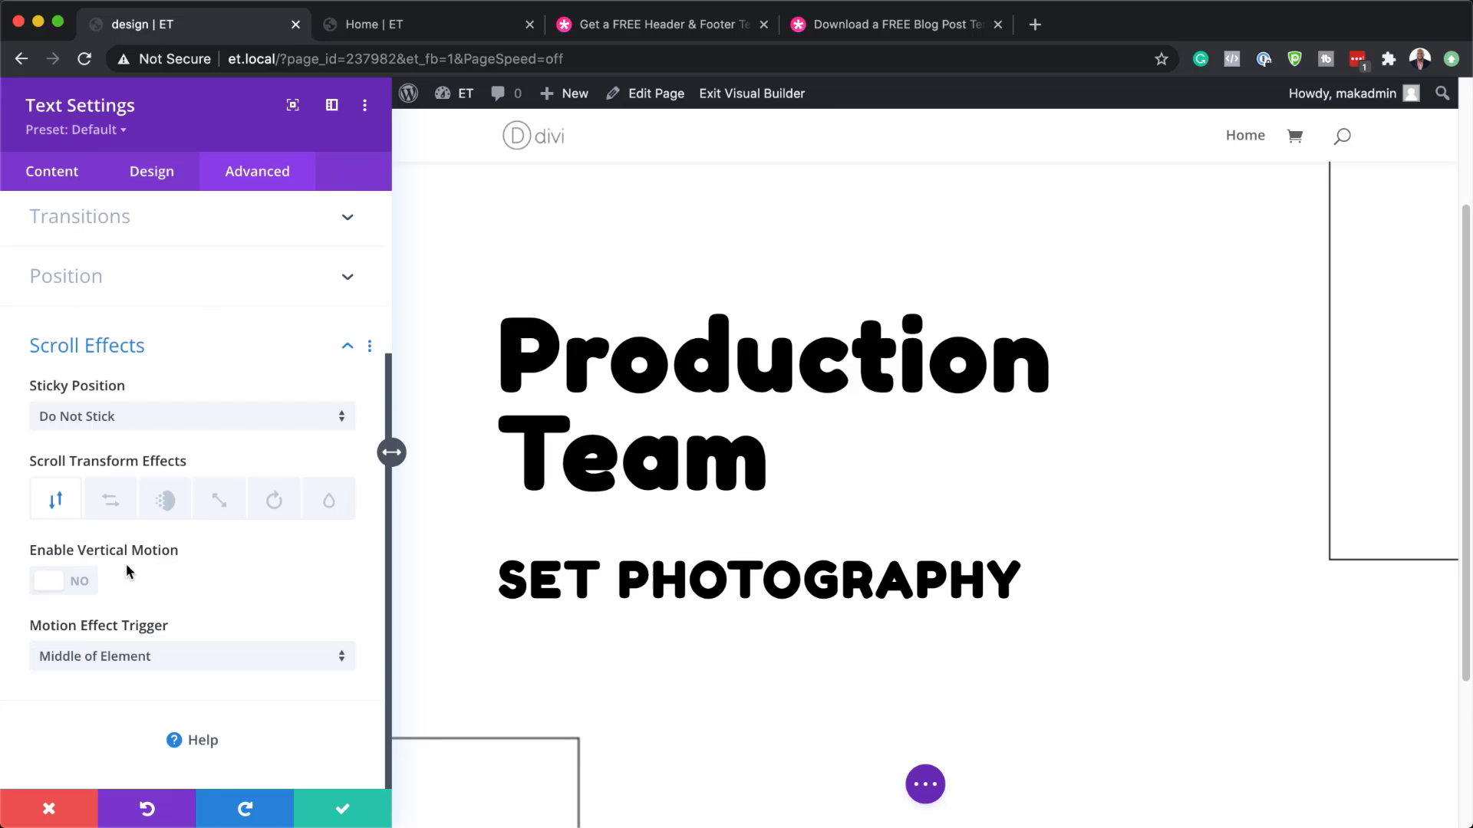
pyautogui.click(167, 502)
pyautogui.click(89, 580)
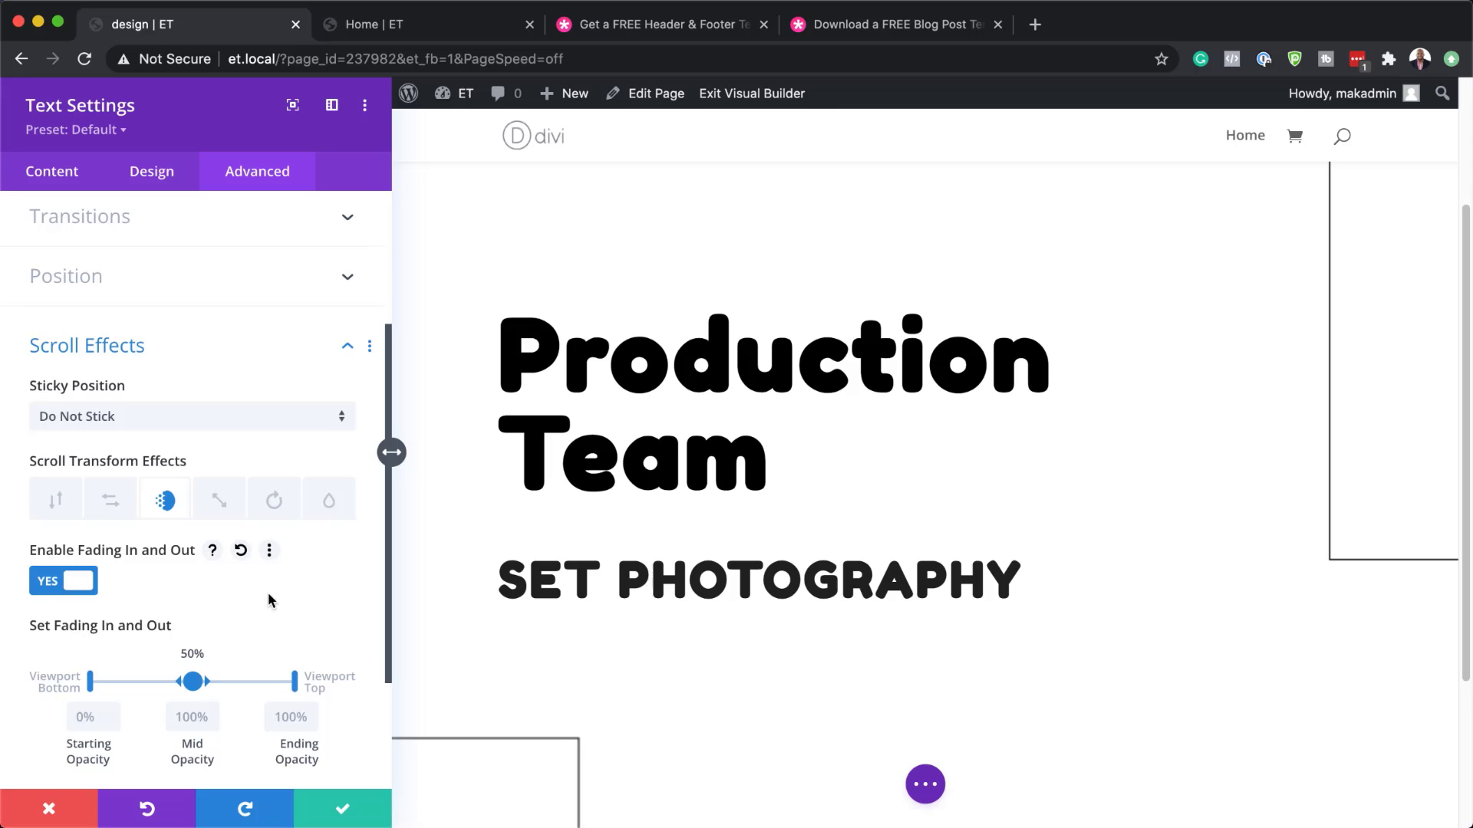
# Set the fade's ending opacity to 0% and narrow its range to run from 42% to 54% of the viewport
pyautogui.scroll(-3, 269, 592)
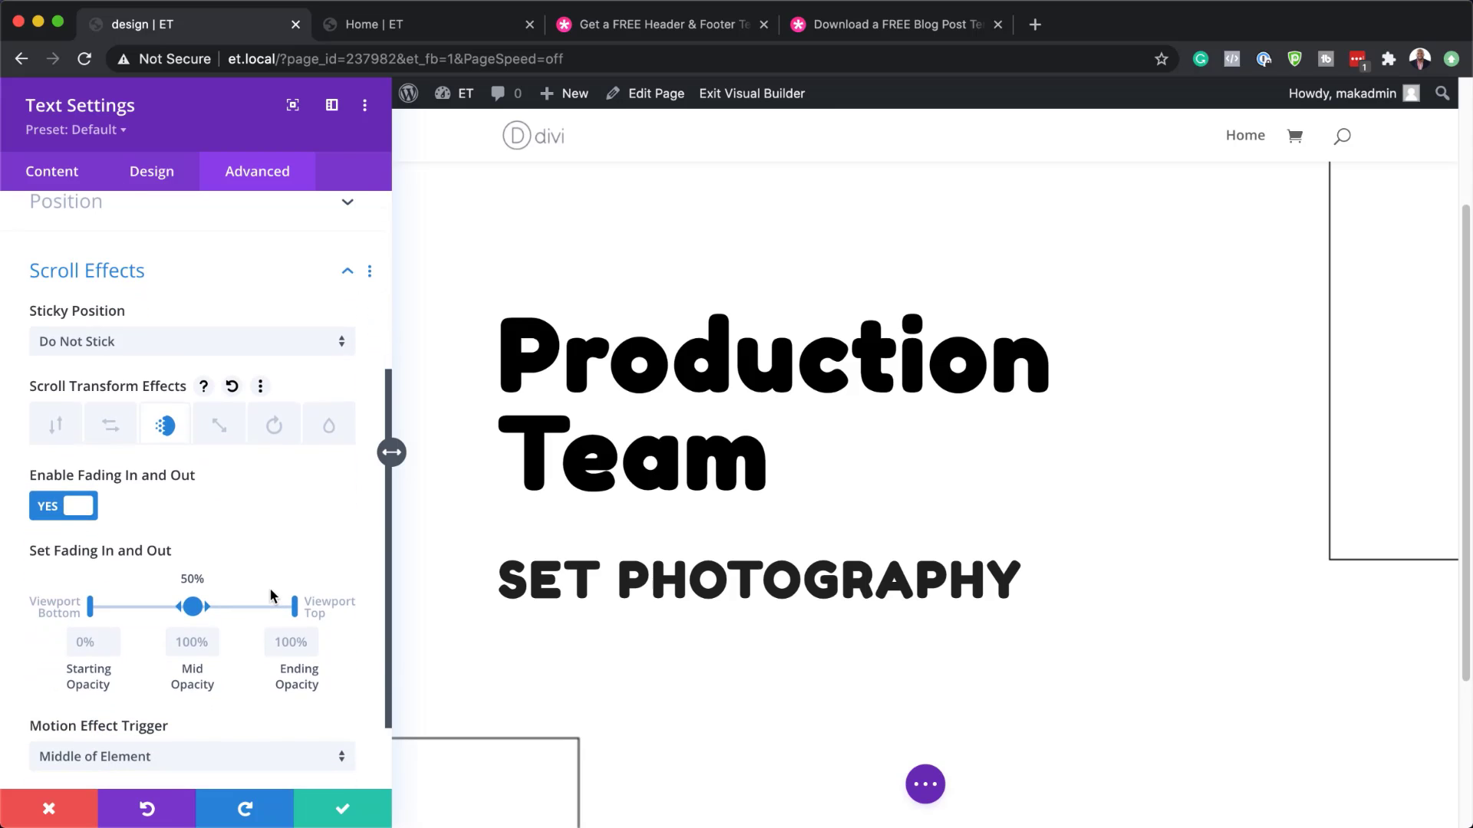
pyautogui.scroll(-1, 270, 594)
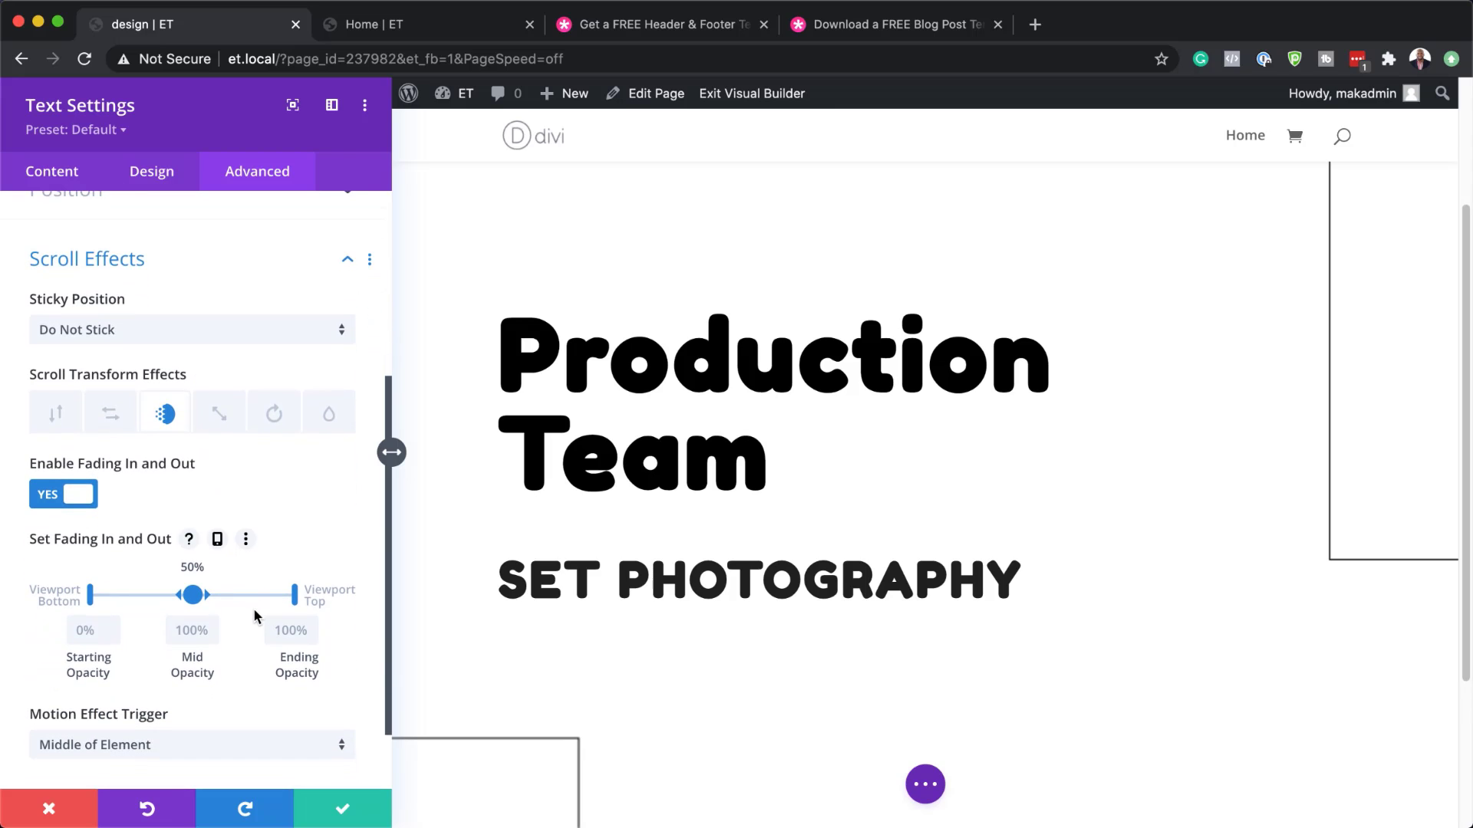
pyautogui.click(285, 632)
pyautogui.moveTo(91, 595); pyautogui.dragTo(180, 596)
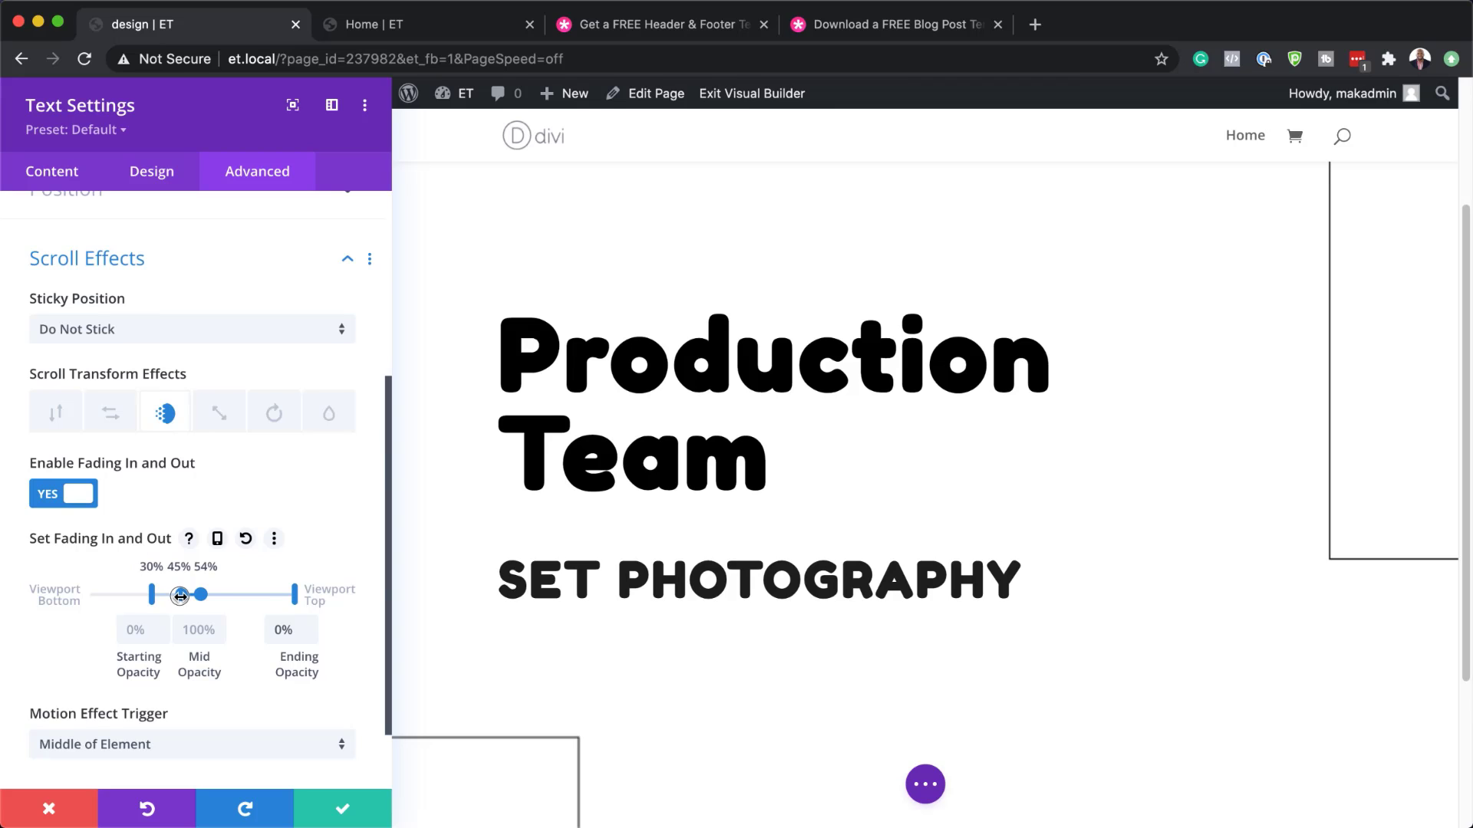
pyautogui.moveTo(152, 595); pyautogui.dragTo(173, 596)
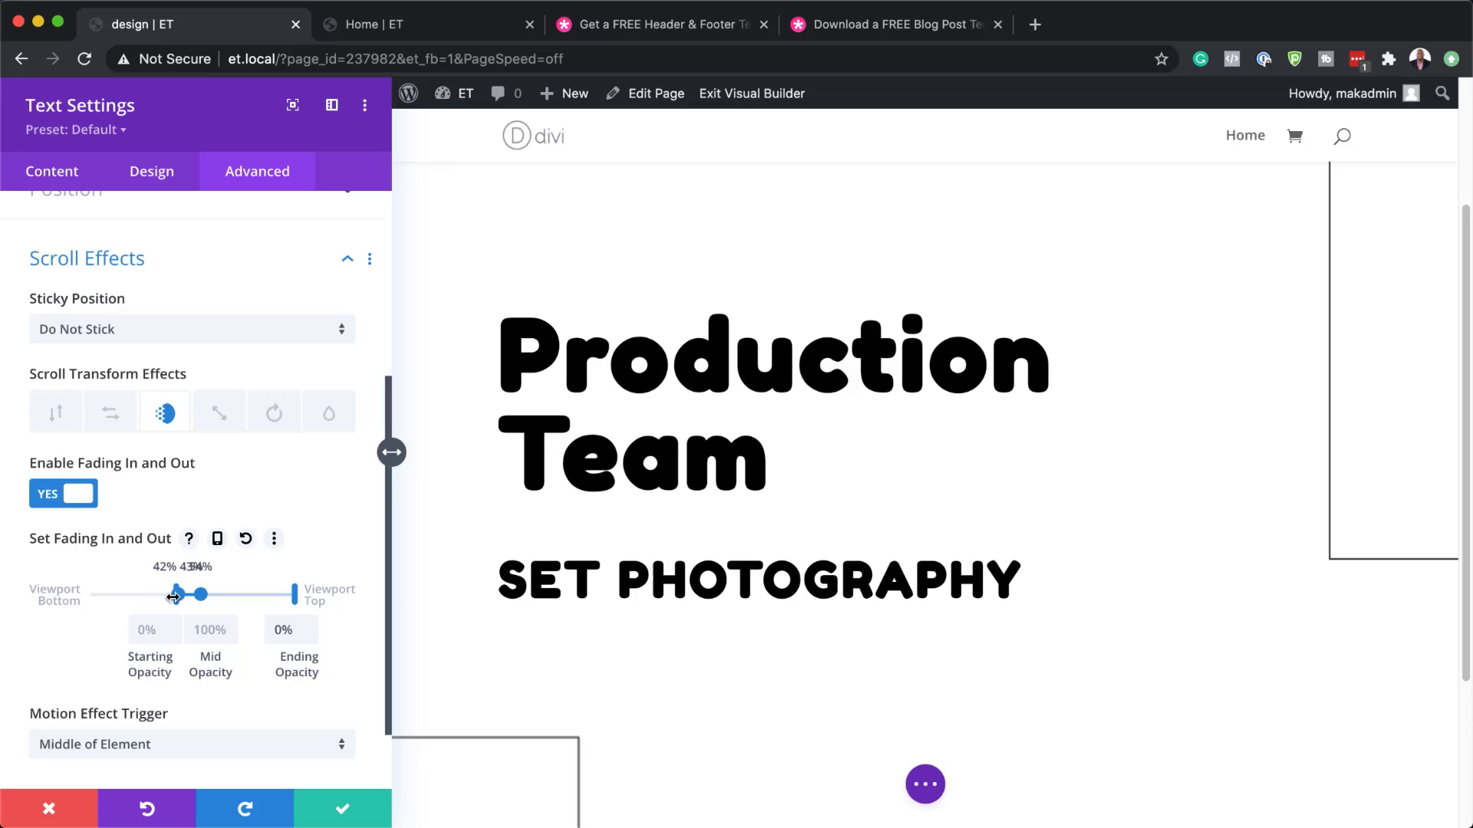
pyautogui.moveTo(291, 598); pyautogui.dragTo(194, 607)
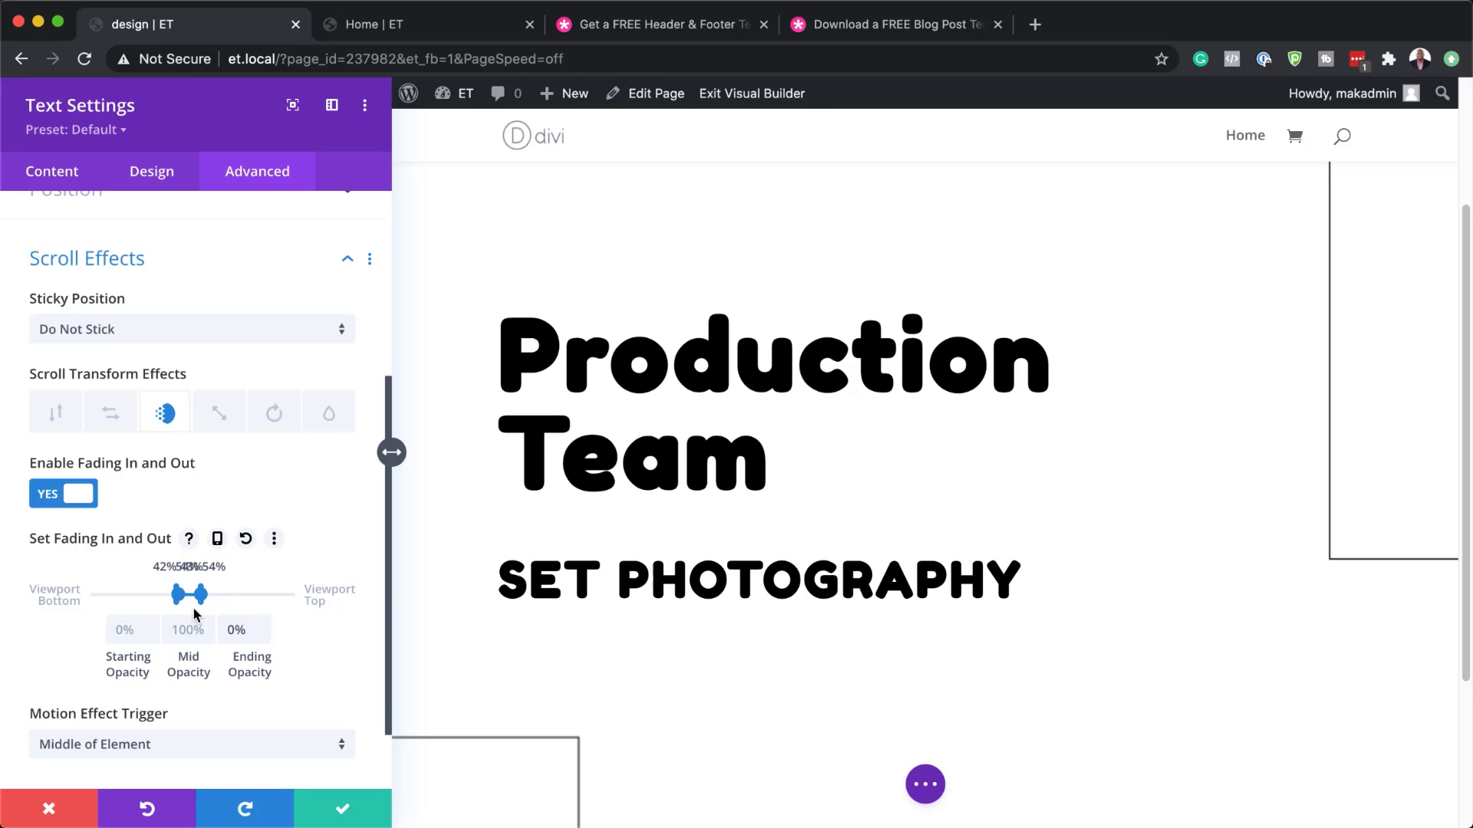
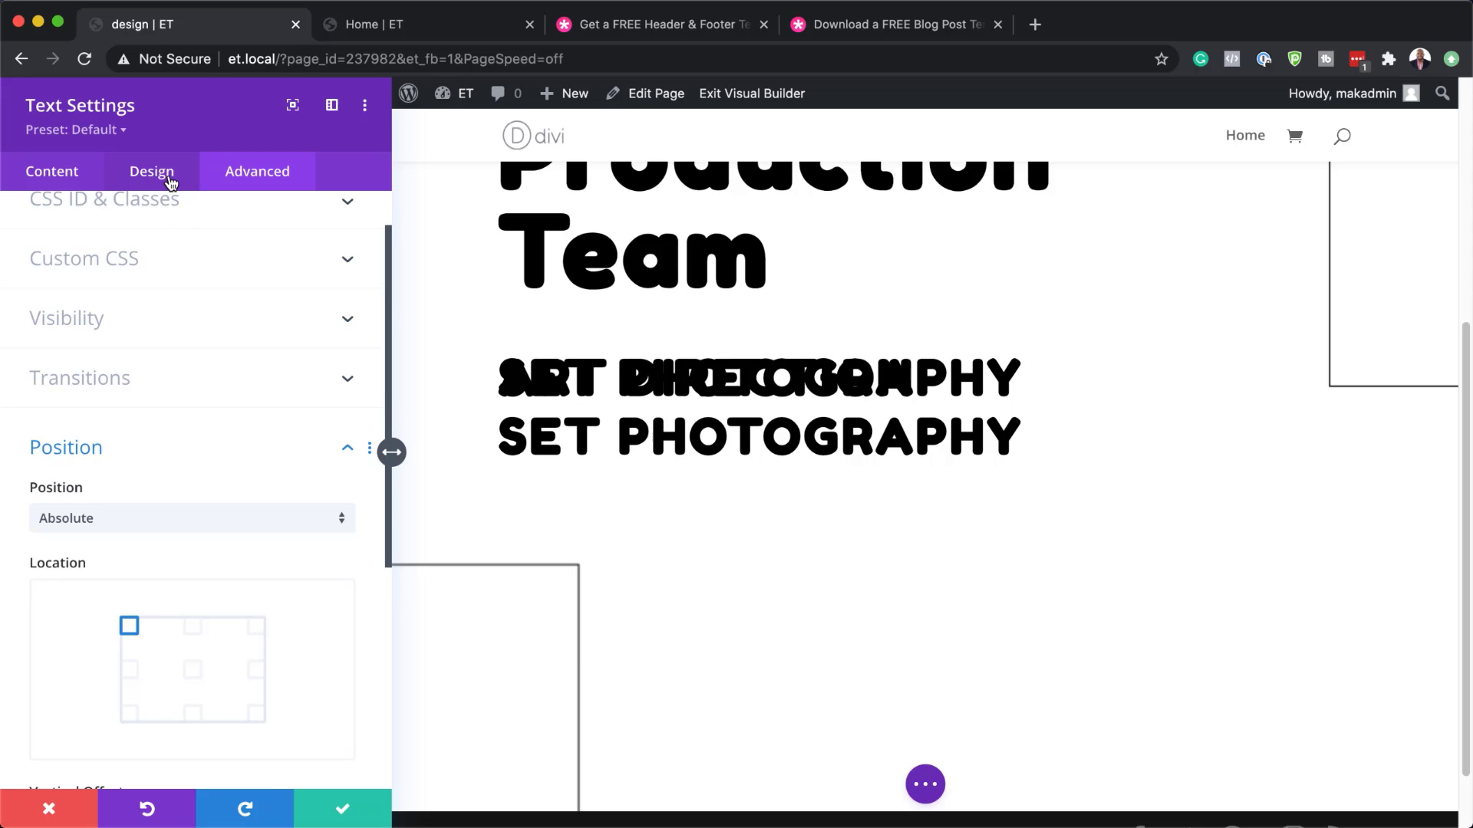
# Shift the Art Direction text's fading range to run from 56% to 68% of the viewport and save the module
pyautogui.scroll(-5, 209, 478)
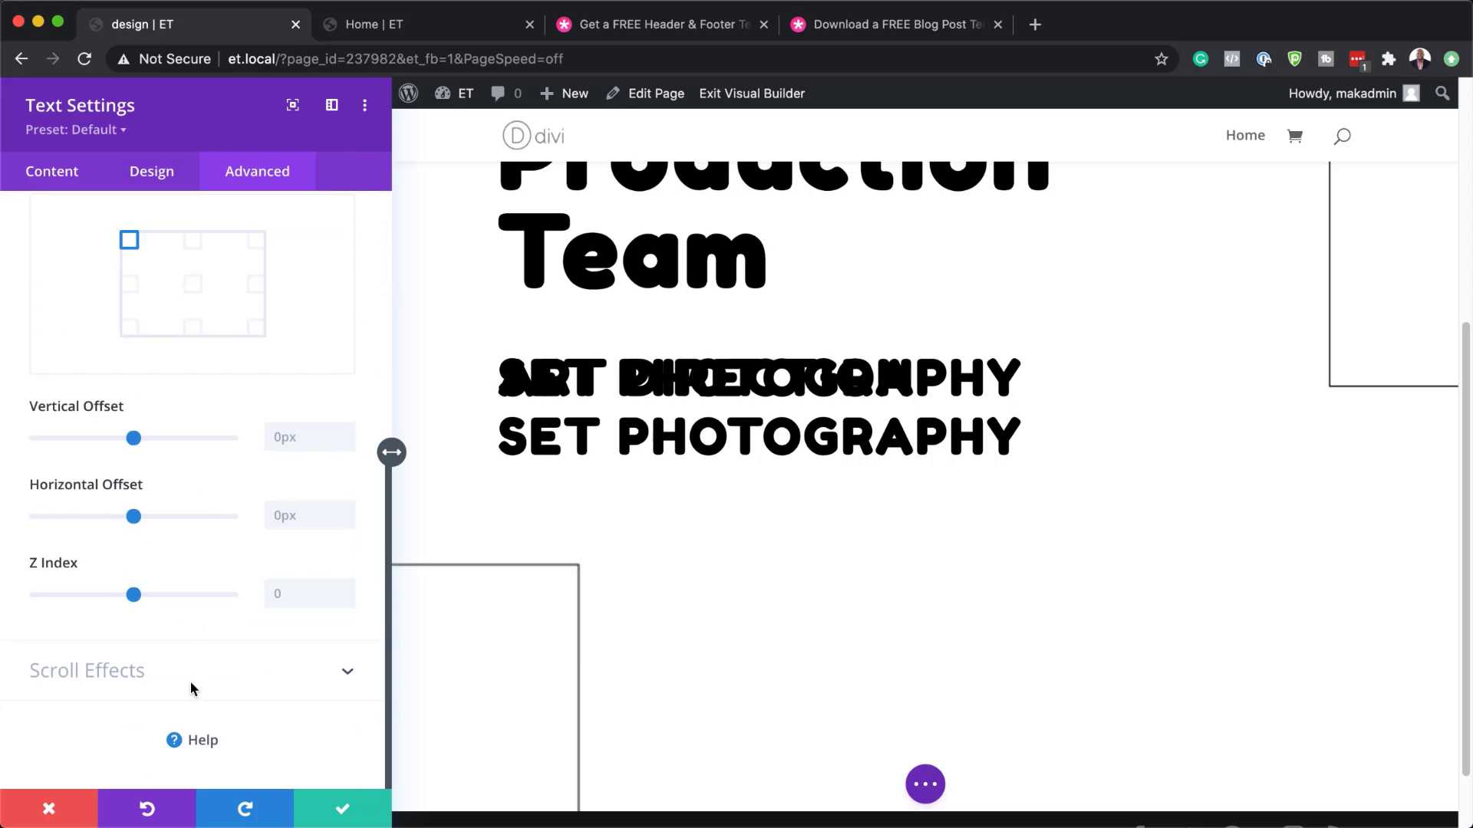
pyautogui.click(191, 683)
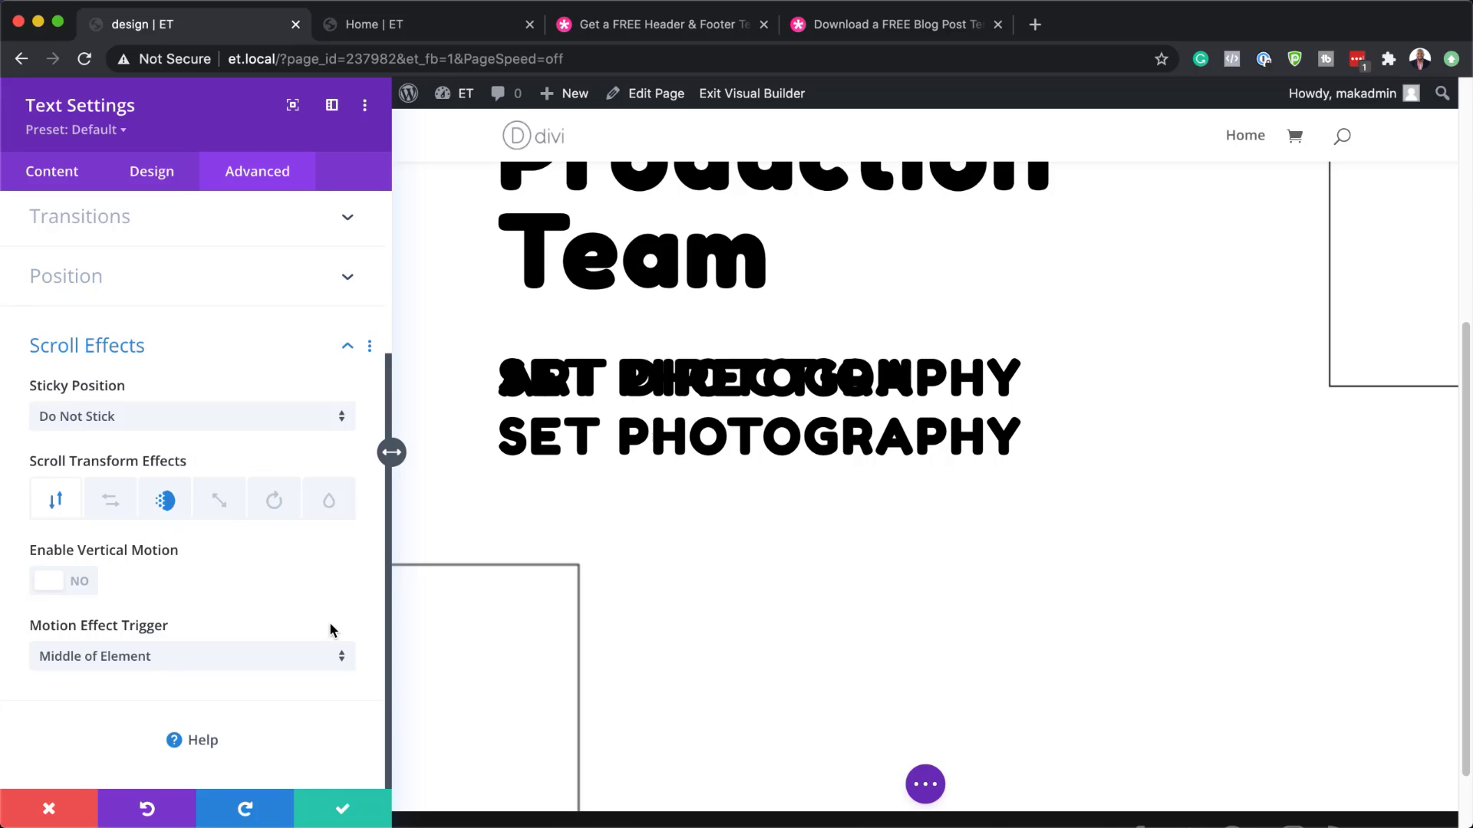
pyautogui.click(165, 500)
pyautogui.scroll(-2, 276, 613)
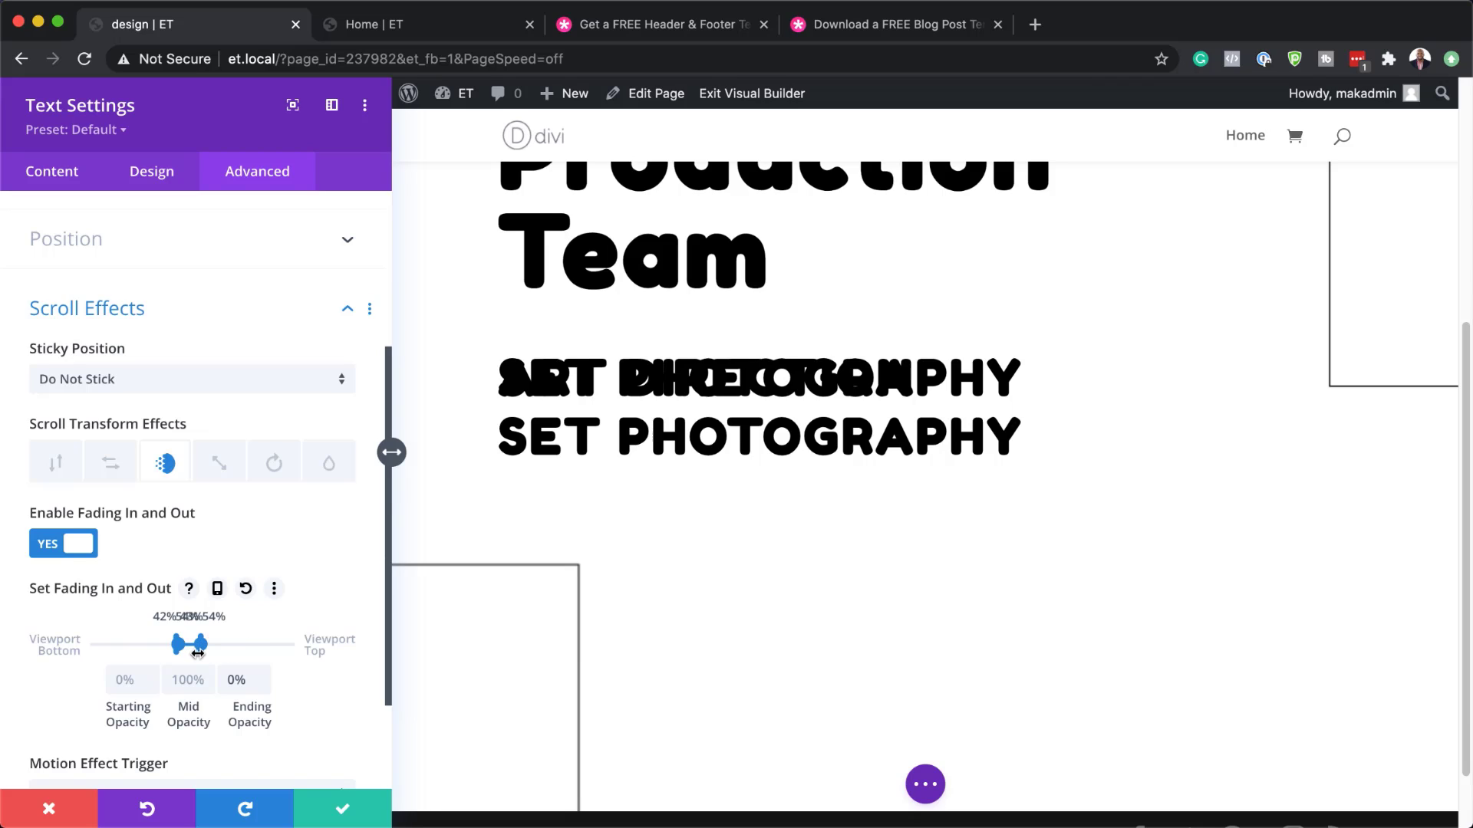
pyautogui.moveTo(200, 649); pyautogui.dragTo(132, 649)
pyautogui.moveTo(176, 648); pyautogui.dragTo(193, 647)
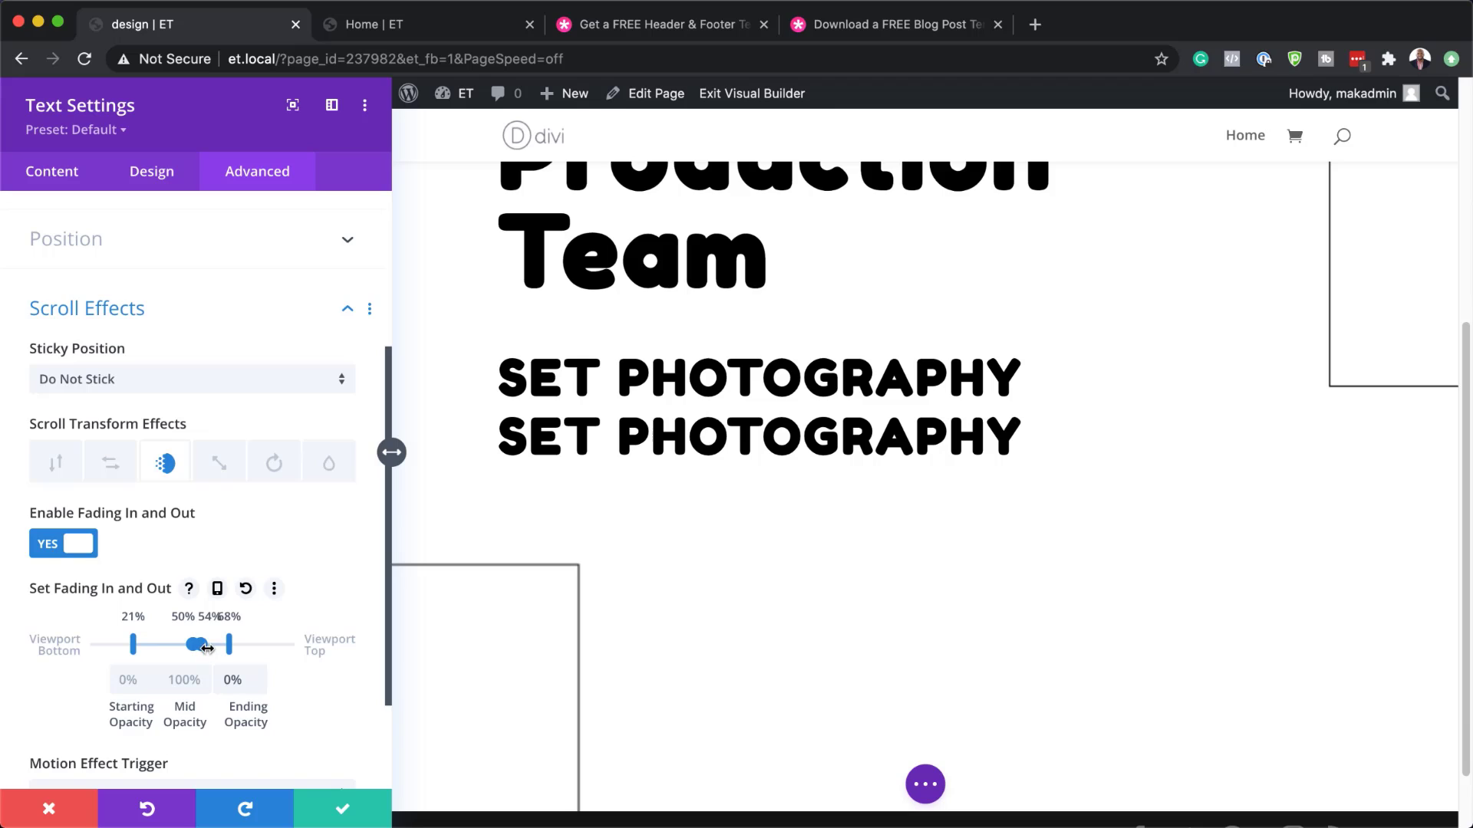
pyautogui.moveTo(201, 644)
pyautogui.mouseDown()
pyautogui.moveTo(236, 638)
pyautogui.moveTo(167, 644)
pyautogui.moveTo(207, 645)
pyautogui.mouseUp()
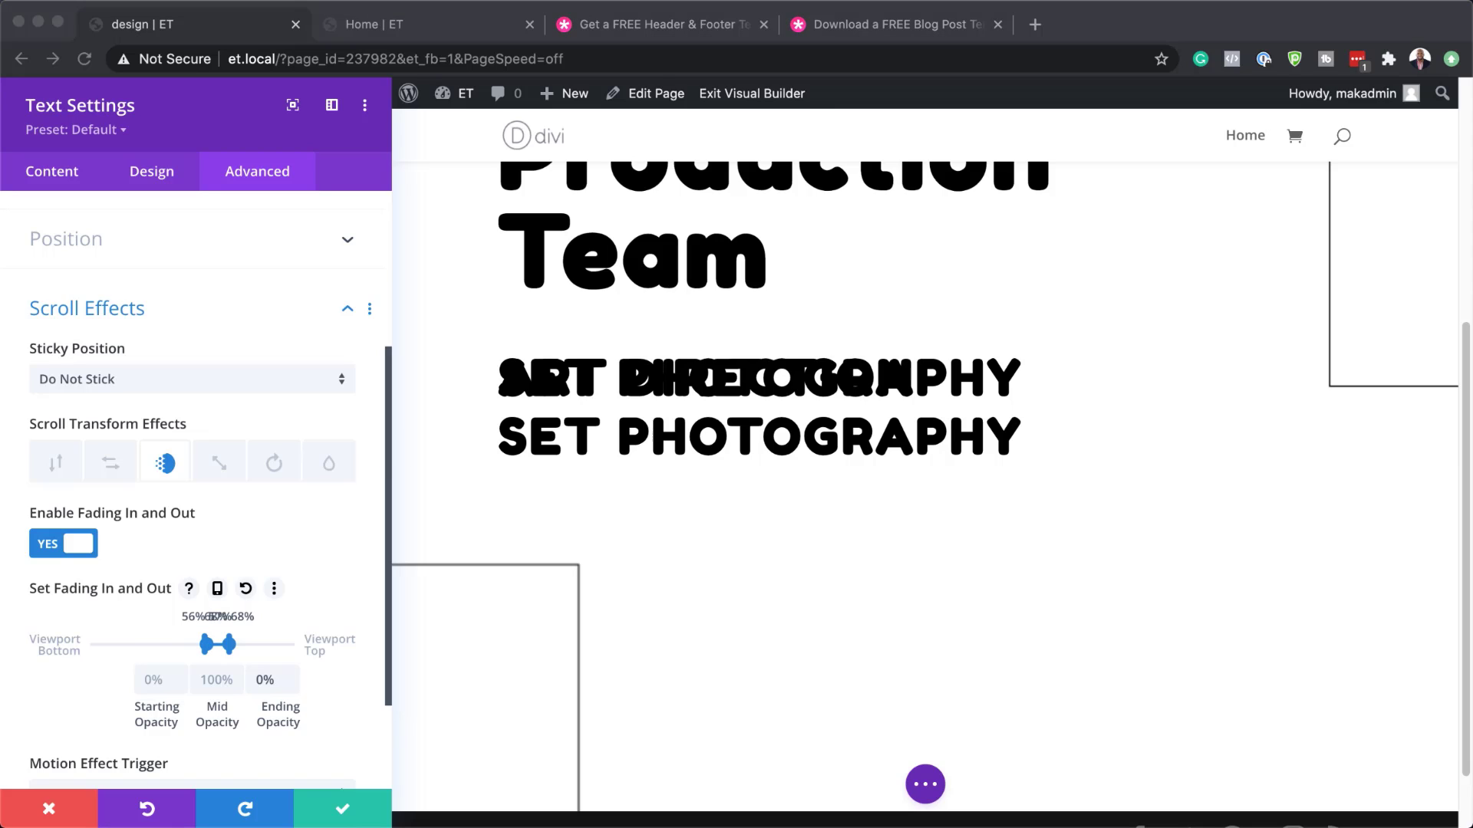
pyautogui.click(341, 815)
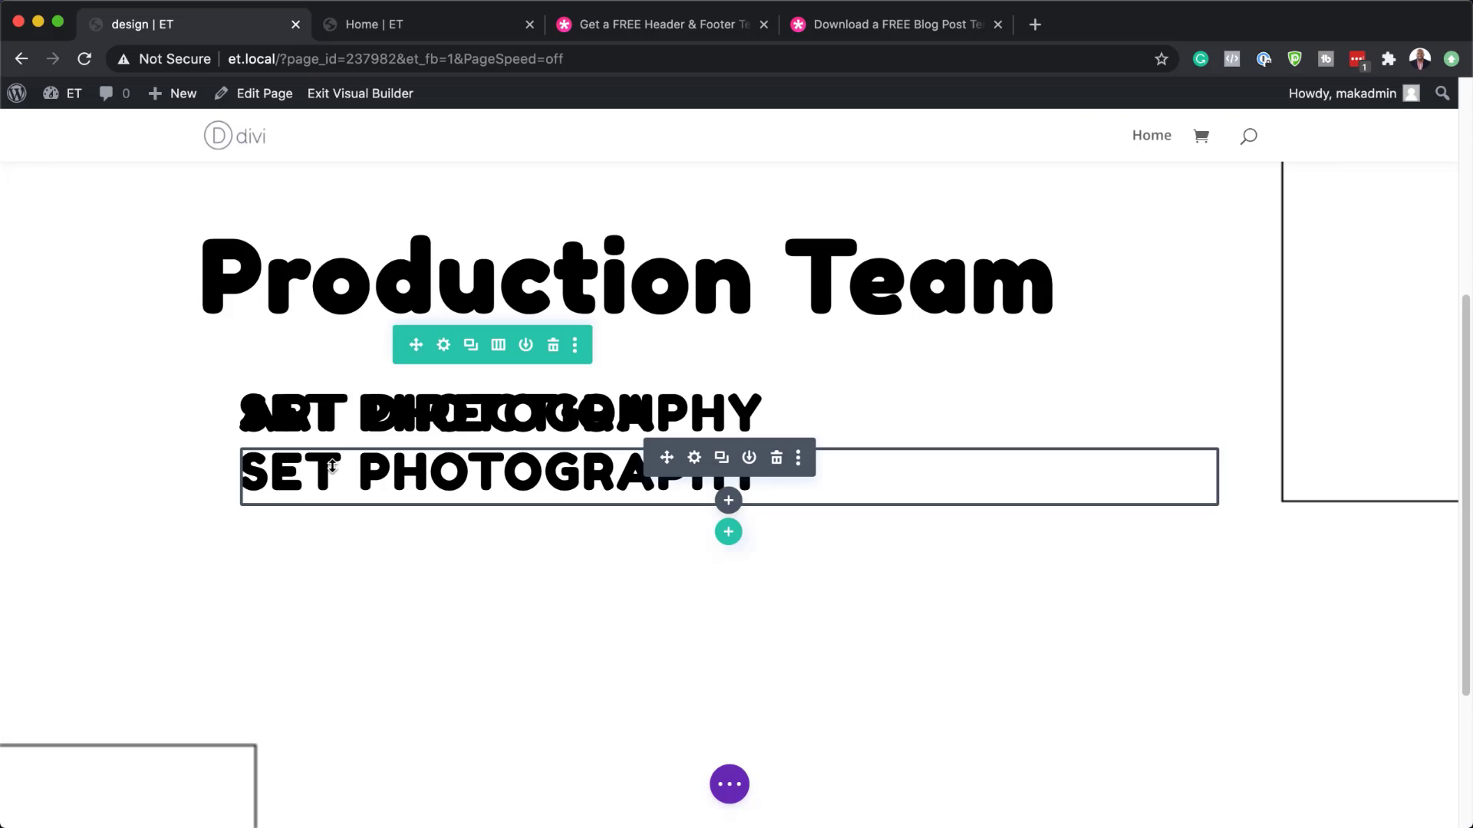
# Replace the text of the lower Set Photography copy with "Props and Wardrobe"
pyautogui.click(694, 458)
pyautogui.moveTo(242, 488); pyautogui.dragTo(41, 489)
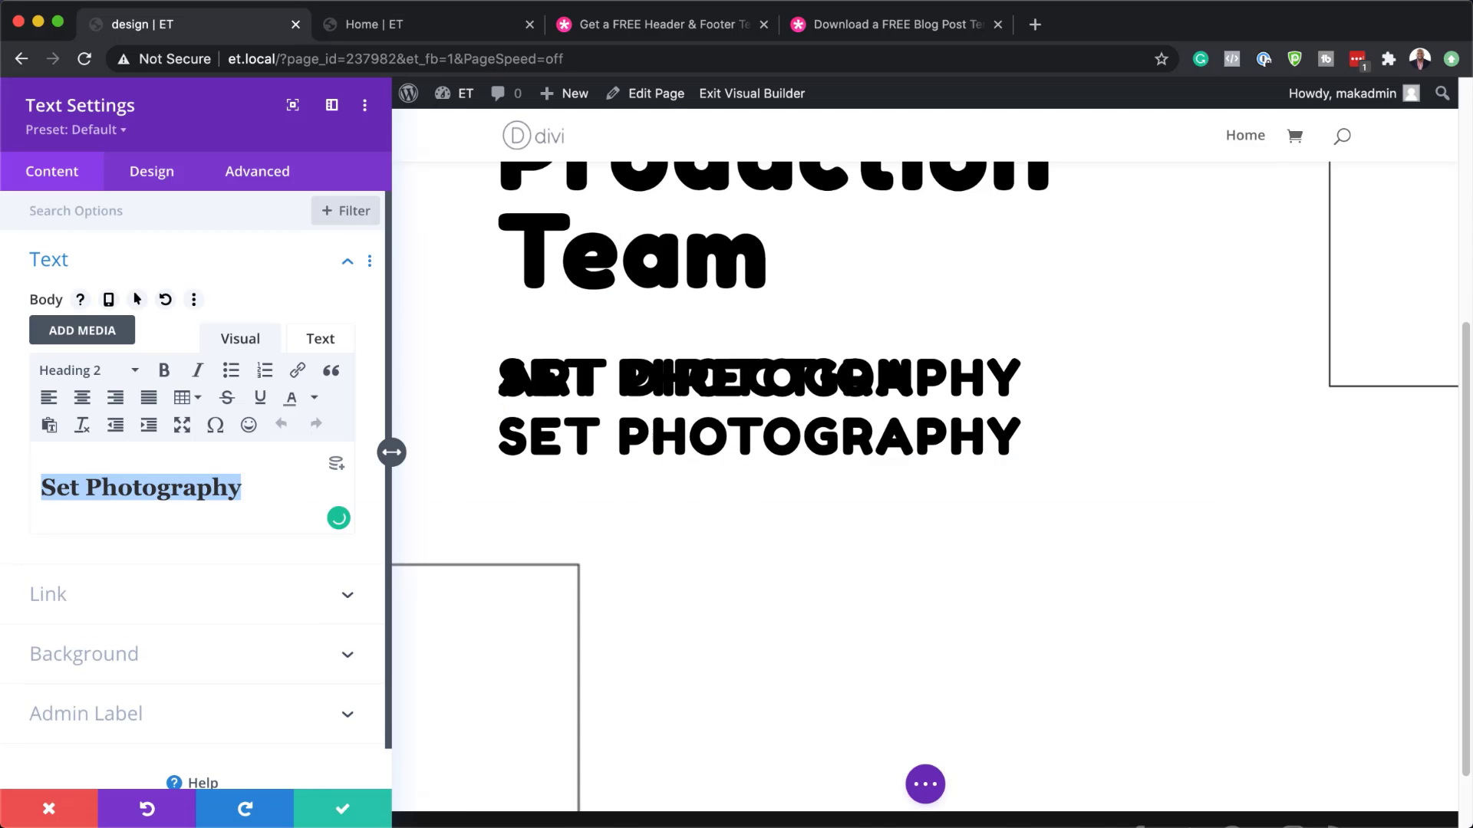
pyautogui.write('Props and Wardrobe')
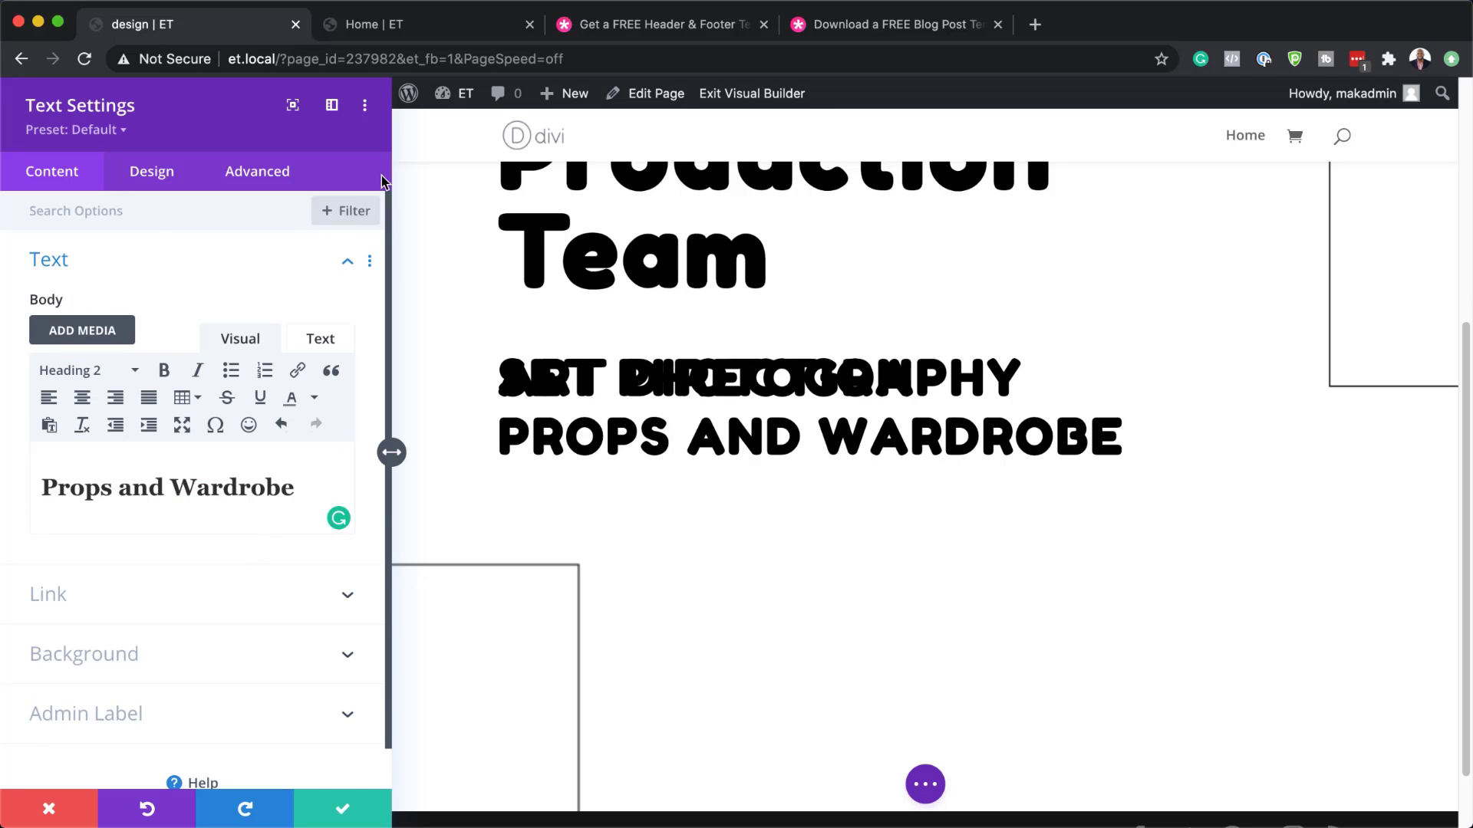
# Set the Props and Wardrobe text module's position to Absolute
pyautogui.click(156, 174)
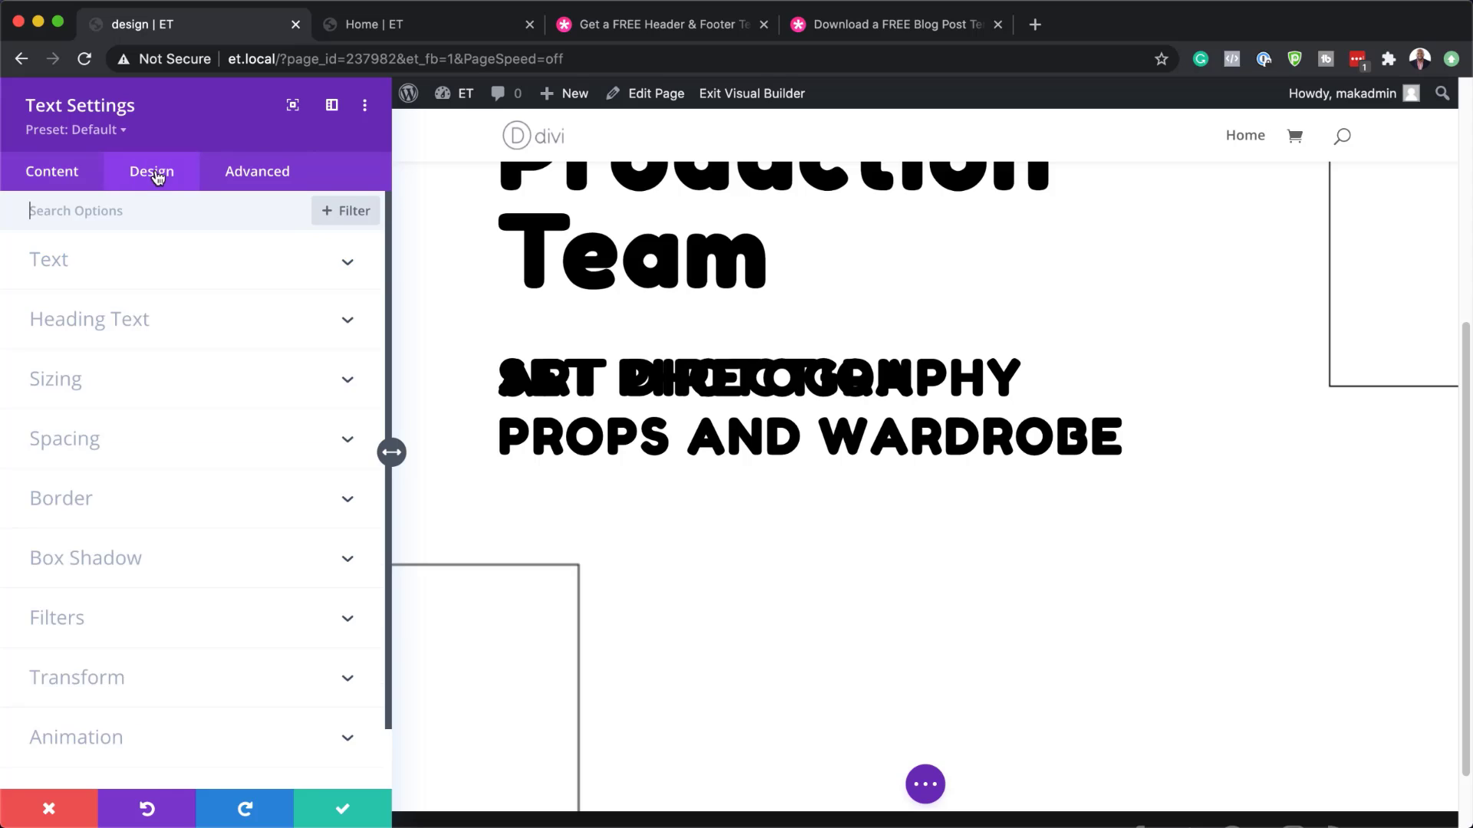
pyautogui.click(280, 175)
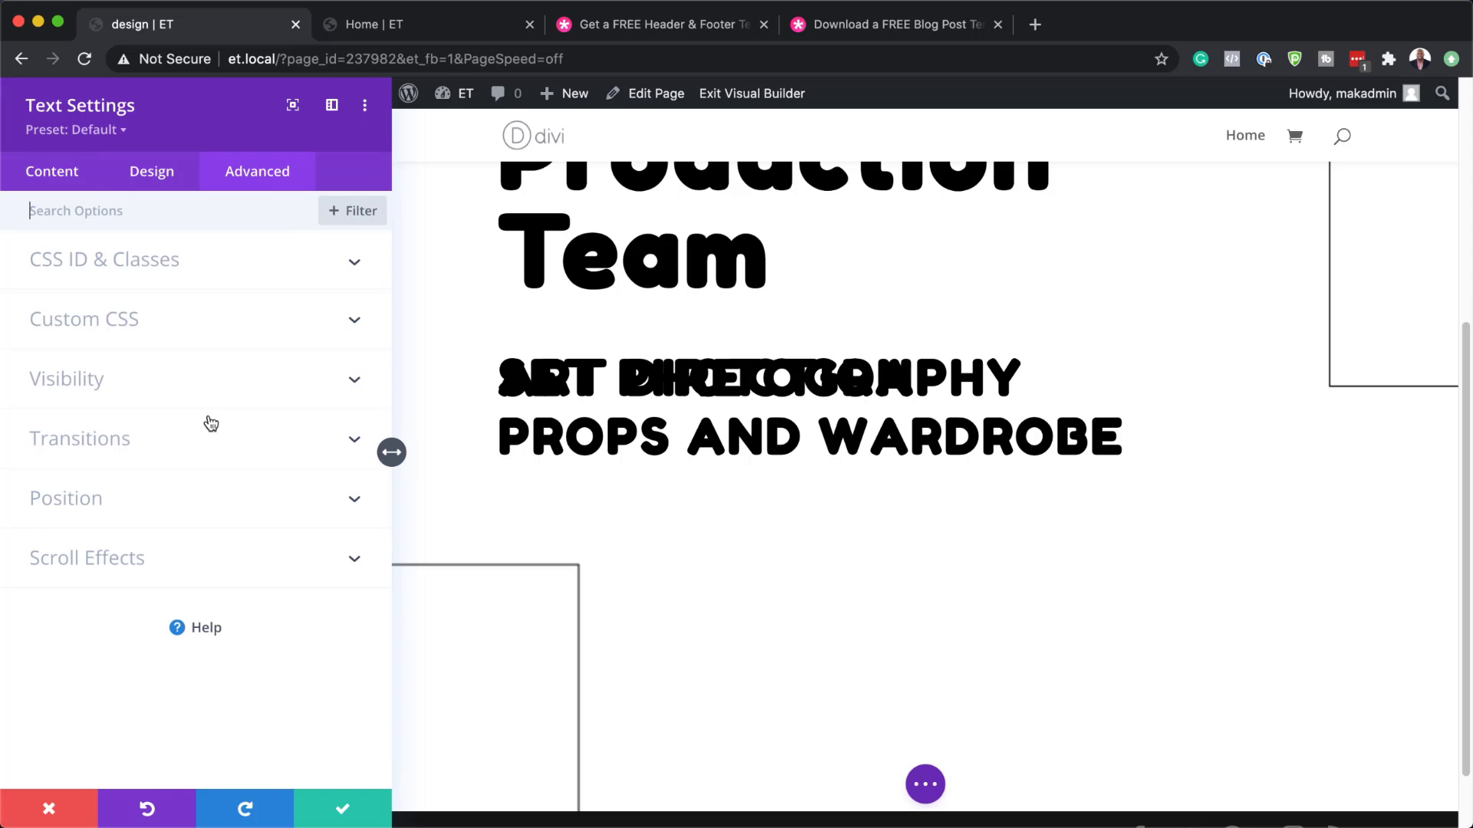
pyautogui.click(118, 502)
pyautogui.click(112, 519)
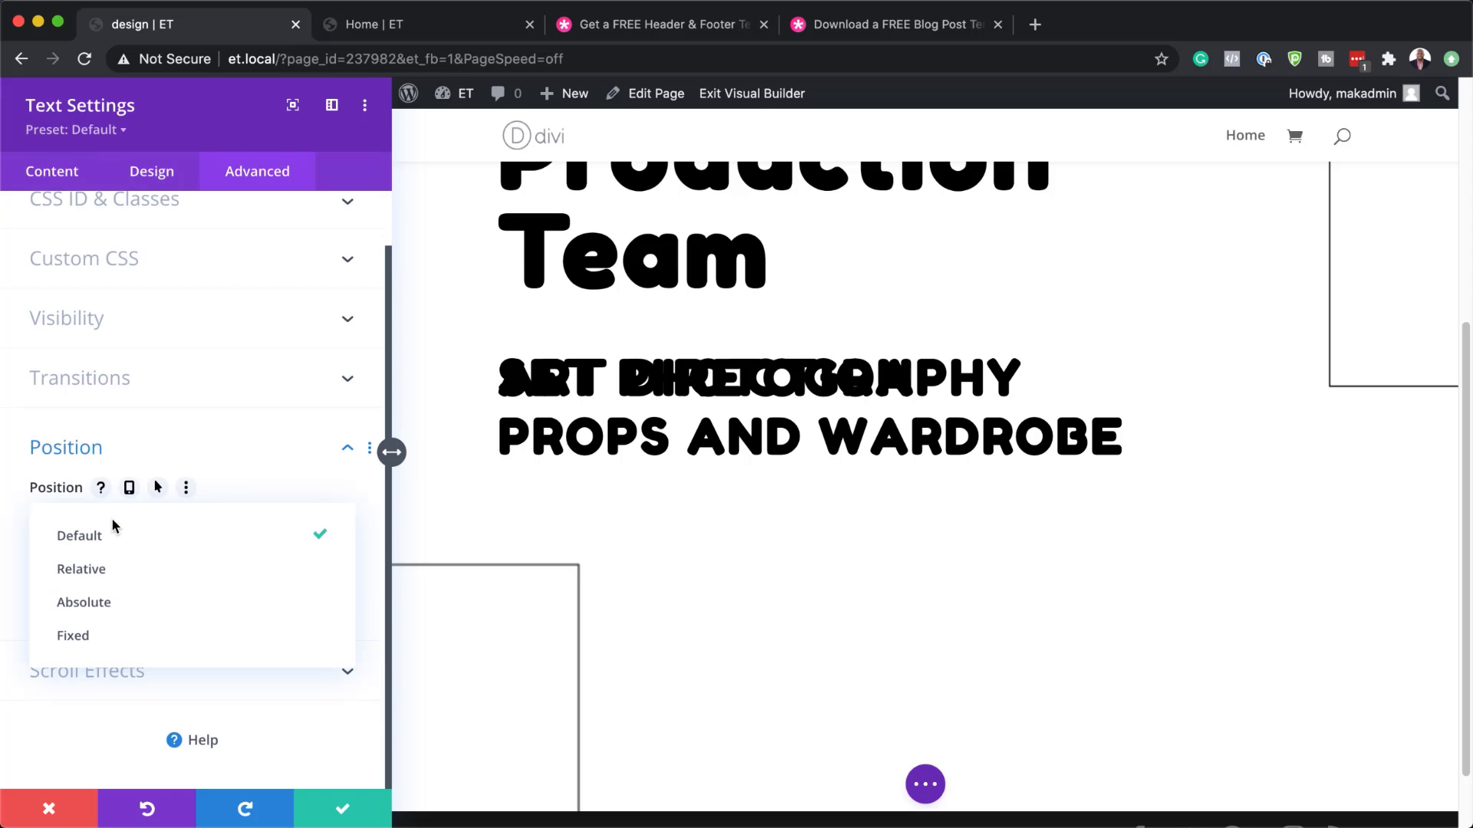
pyautogui.click(126, 601)
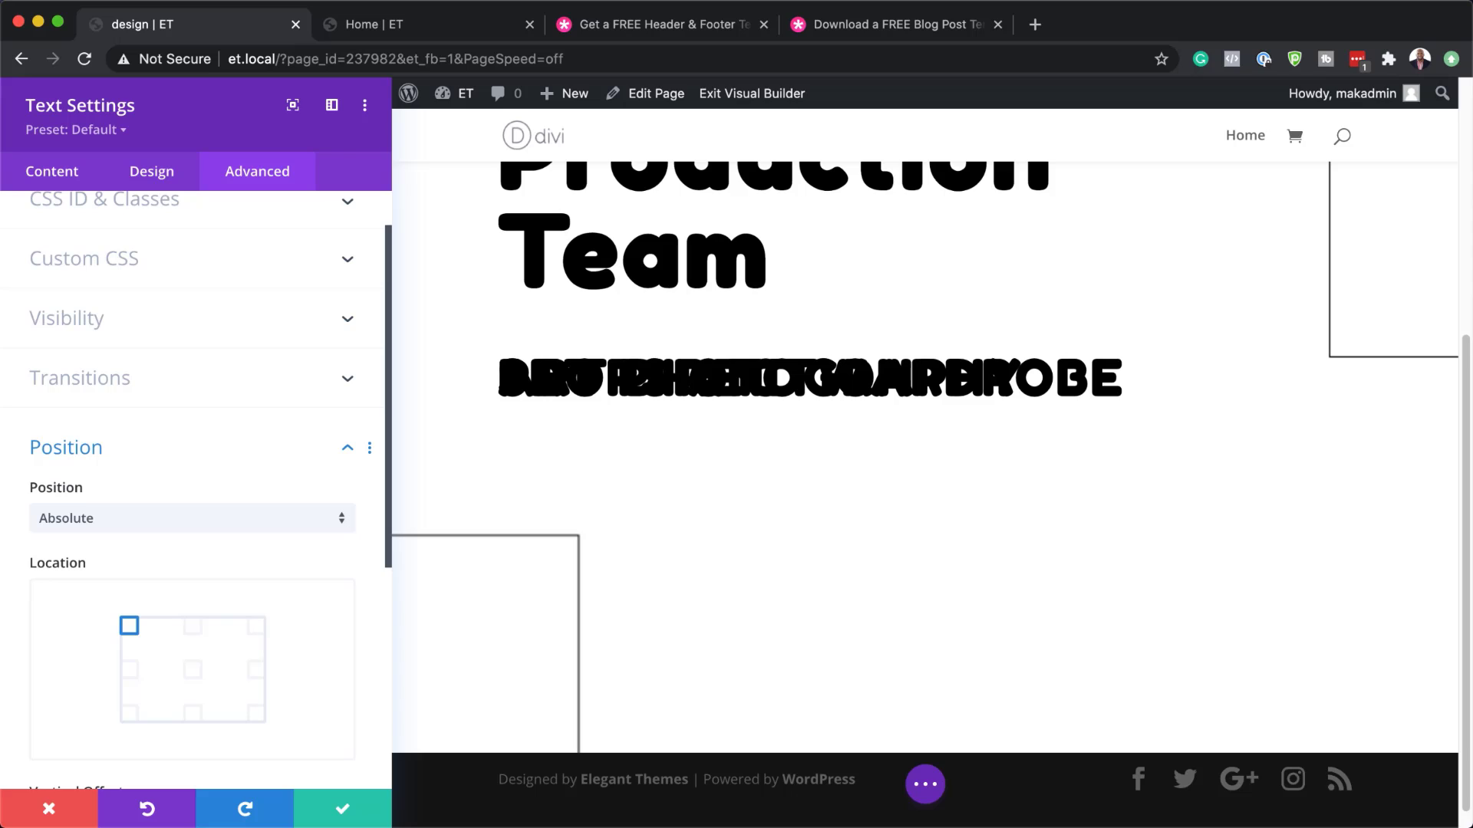
# Shift the Props and Wardrobe text's fading range to run from 70% to 81% of the viewport and save the module
pyautogui.scroll(-5, 250, 569)
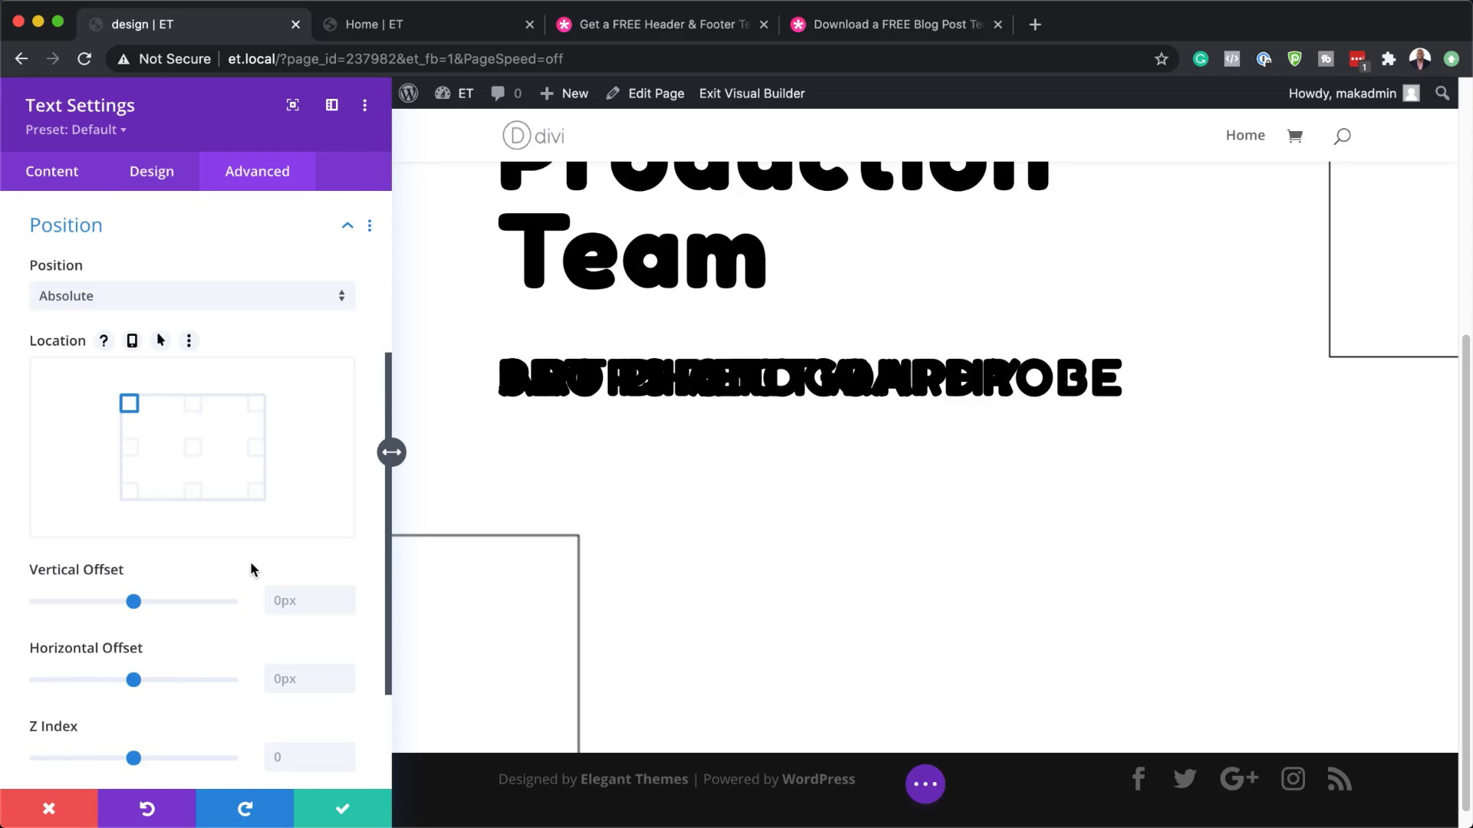
pyautogui.click(103, 670)
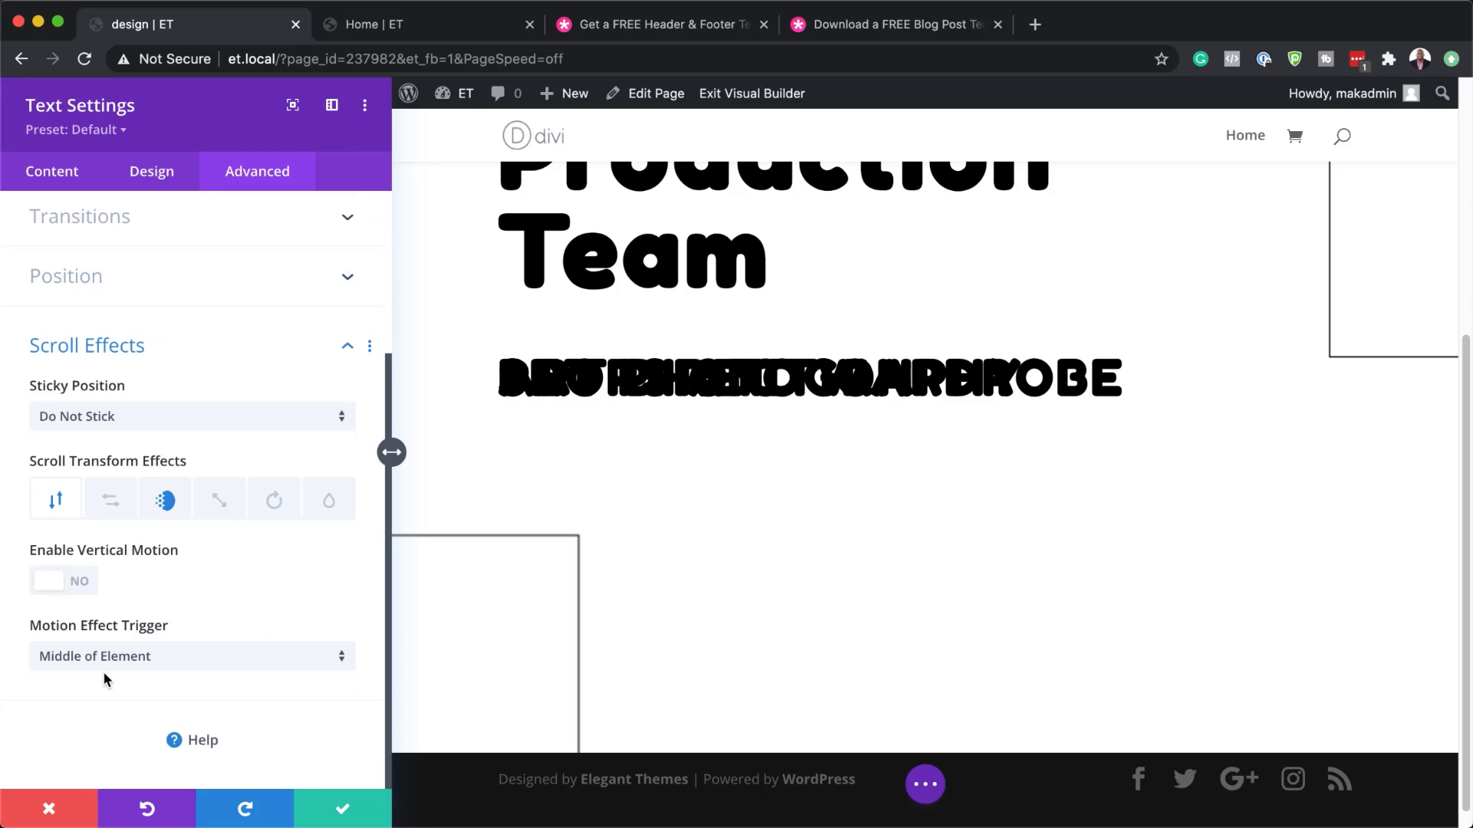
pyautogui.click(166, 508)
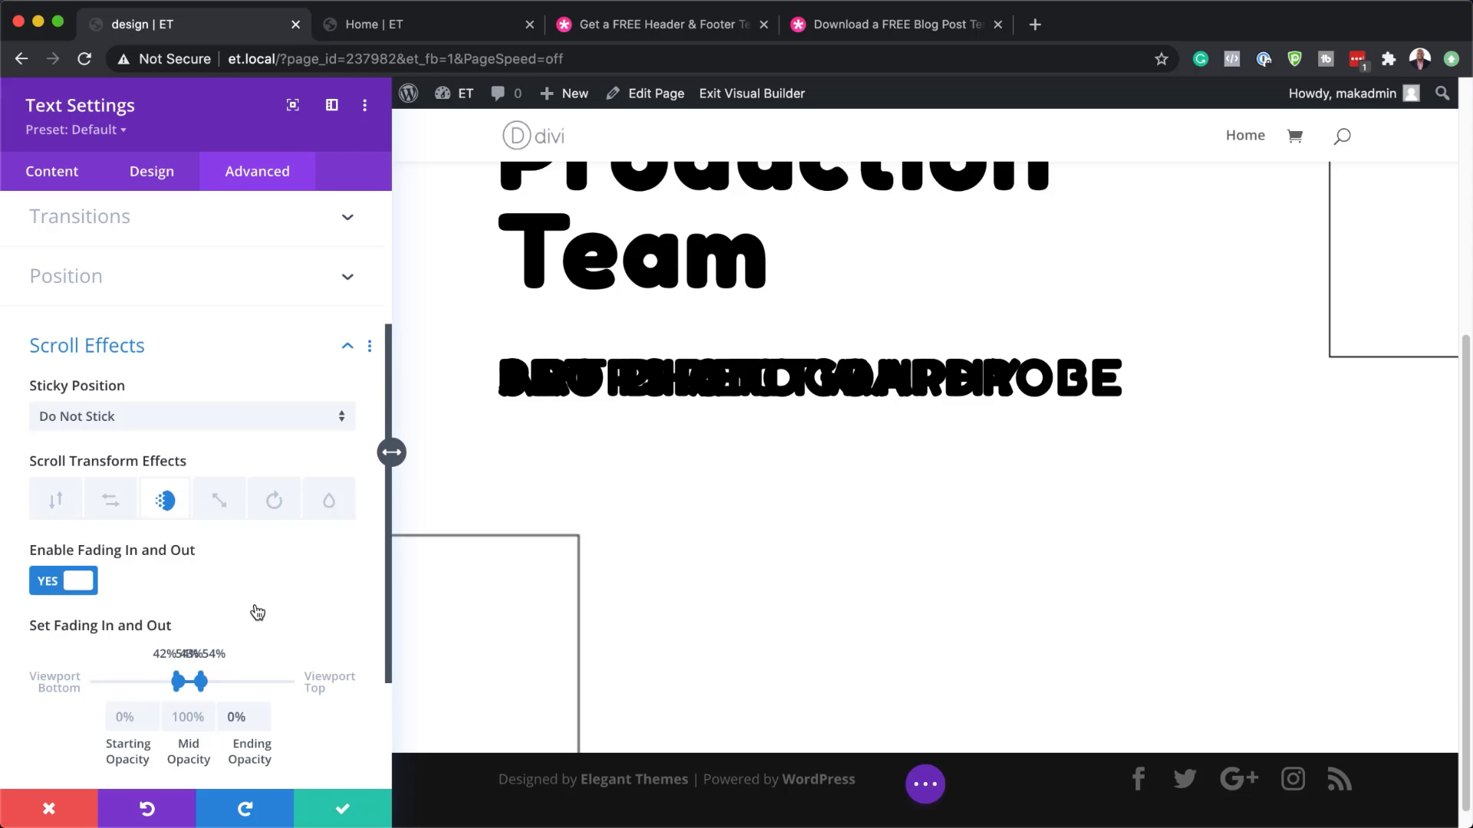
pyautogui.scroll(-1, 255, 604)
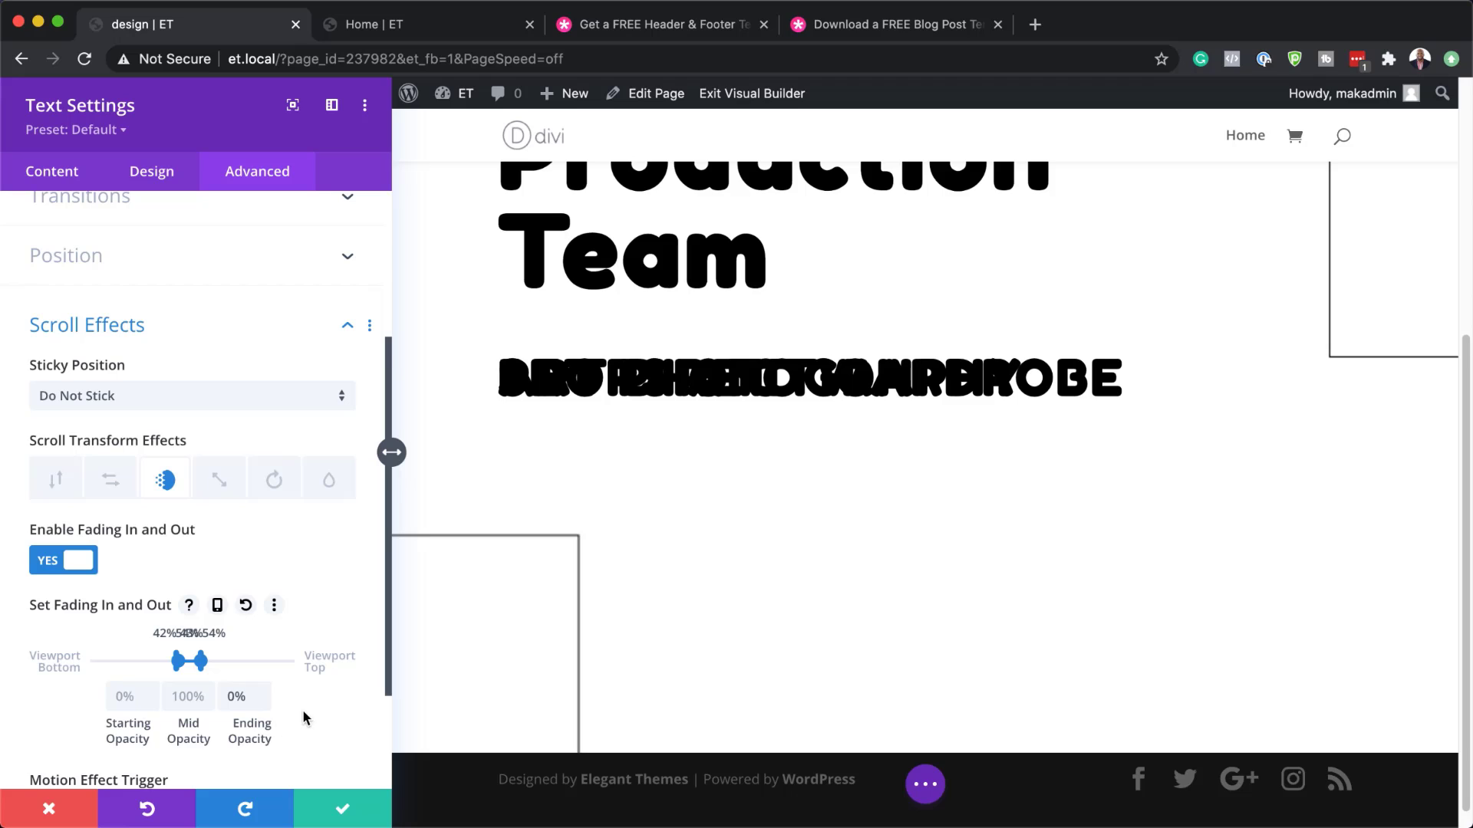
pyautogui.moveTo(201, 662); pyautogui.dragTo(234, 660)
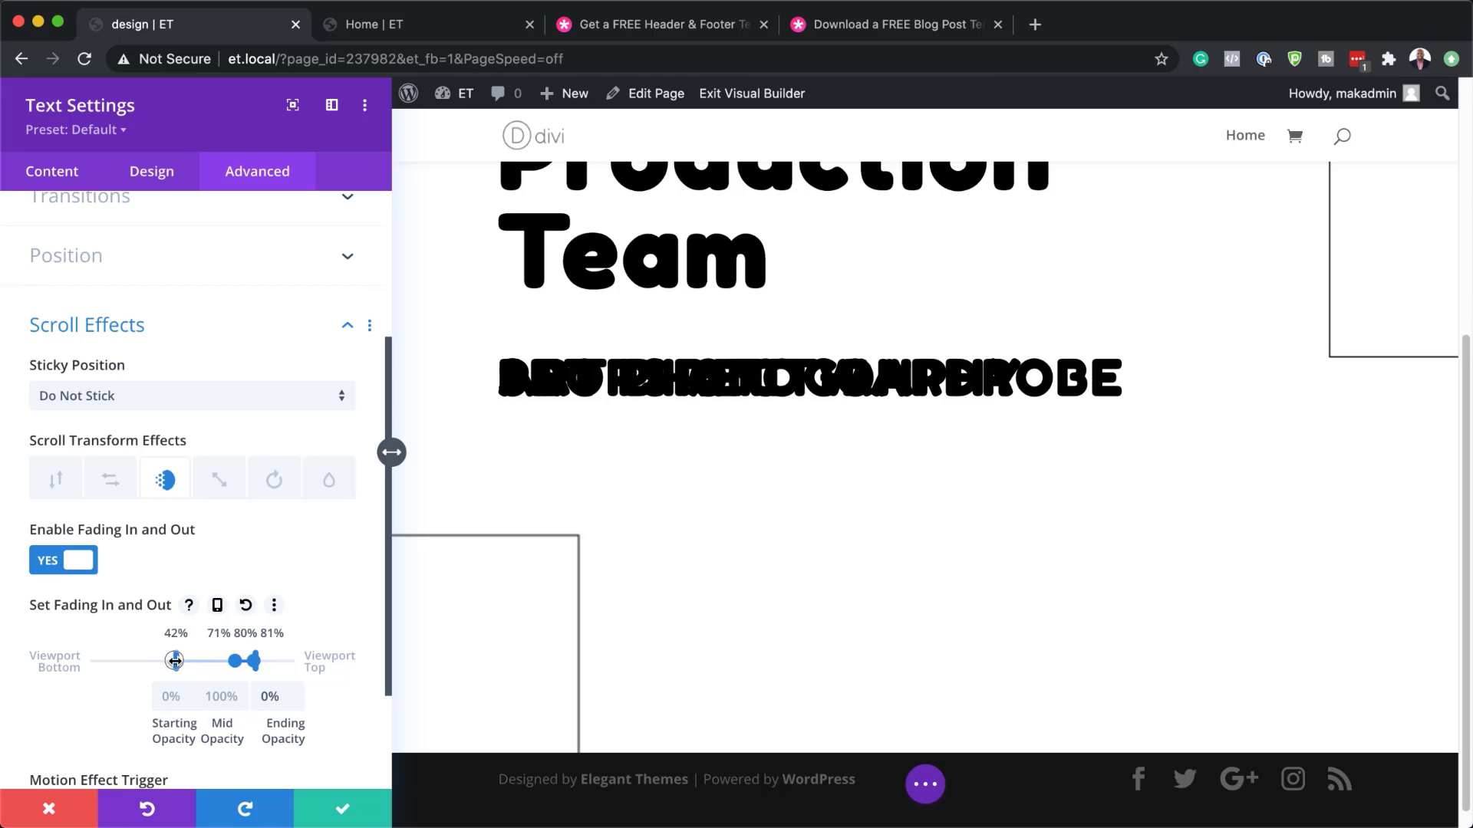
pyautogui.moveTo(174, 661); pyautogui.dragTo(230, 661)
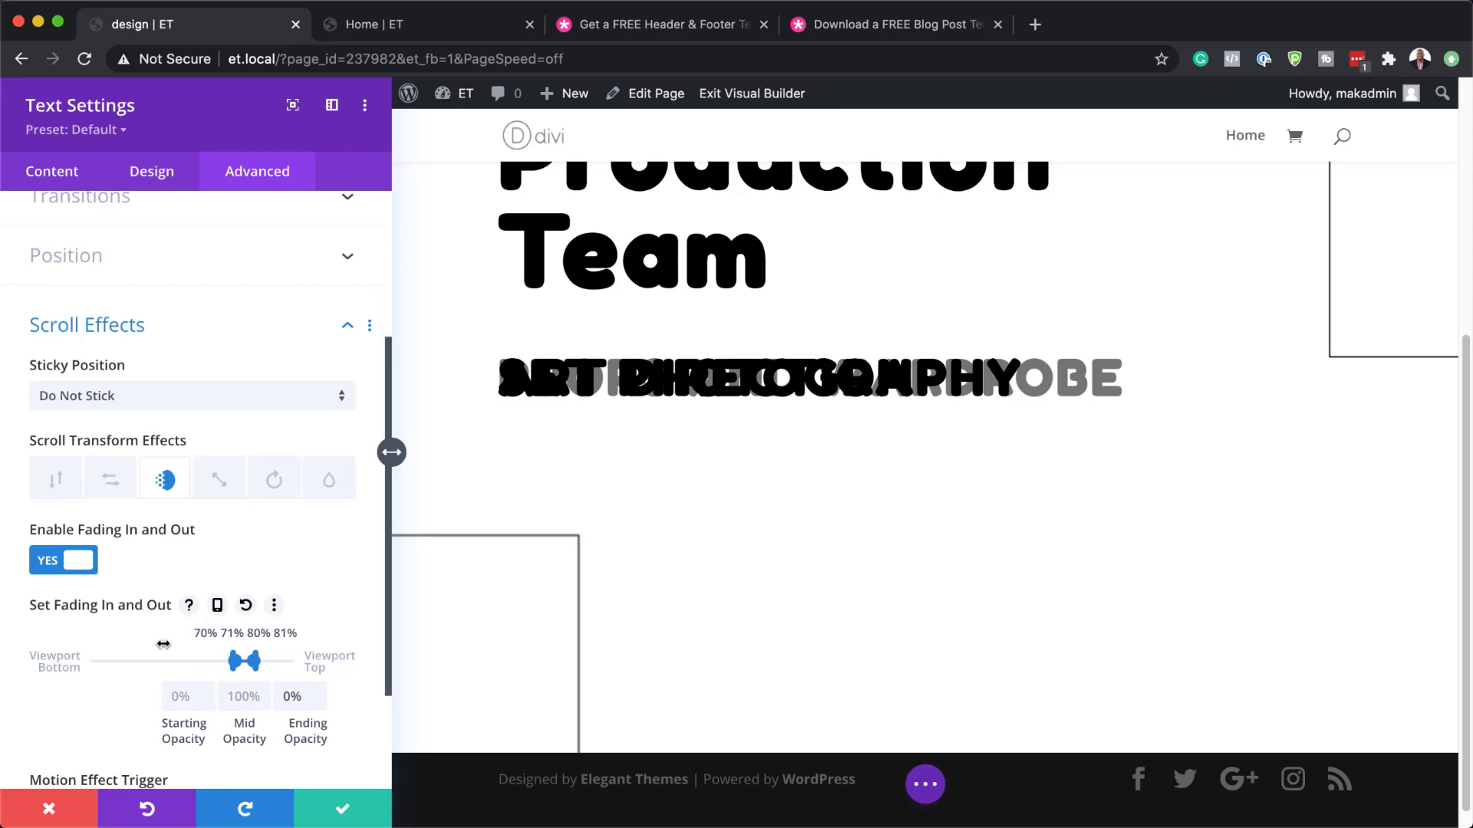
pyautogui.click(357, 815)
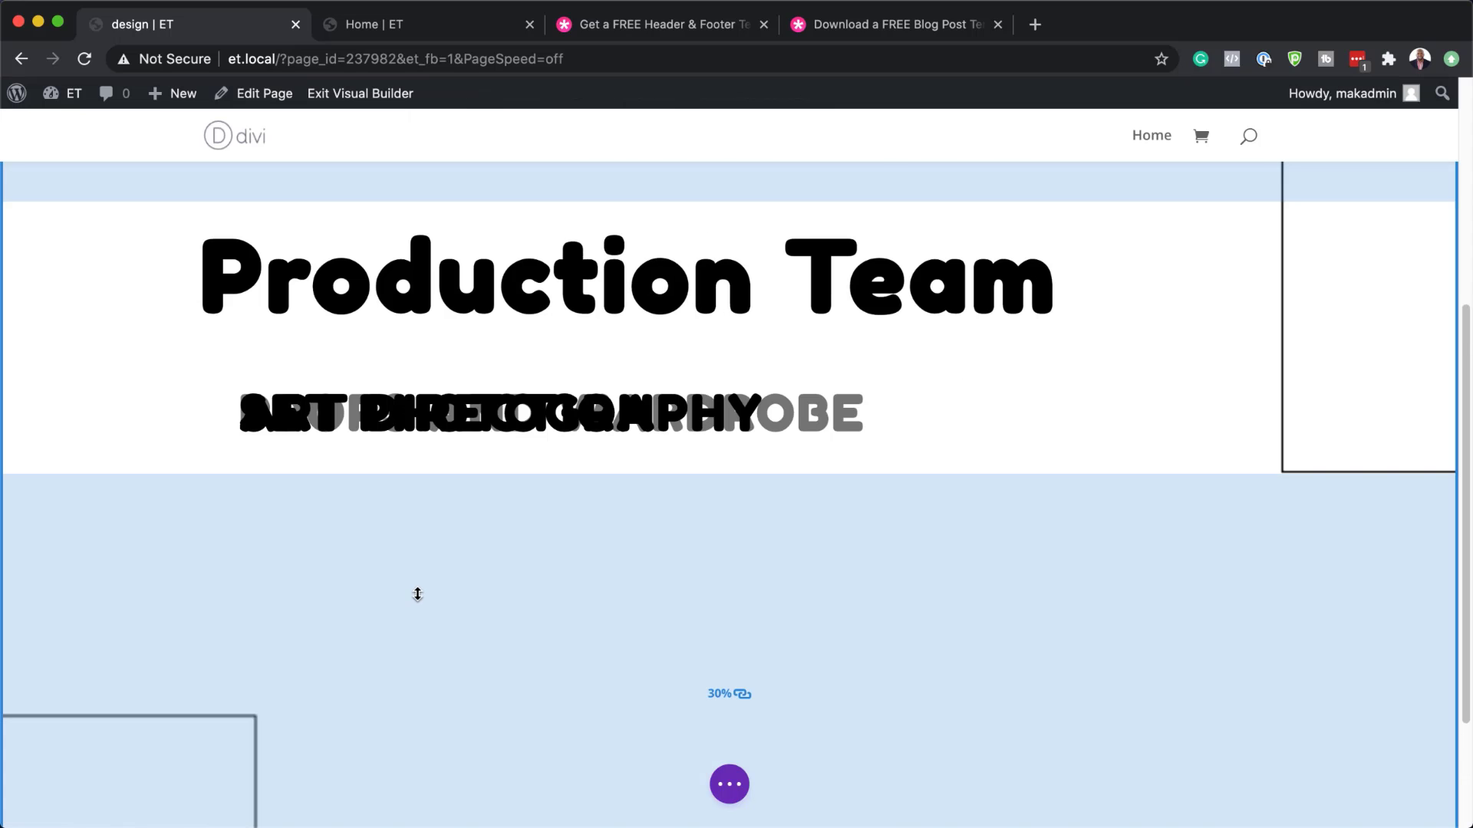
# Insert an Image module below the stacked texts and load 5.jpg, the photographer picture, from the media library
pyautogui.scroll(-1, 416, 588)
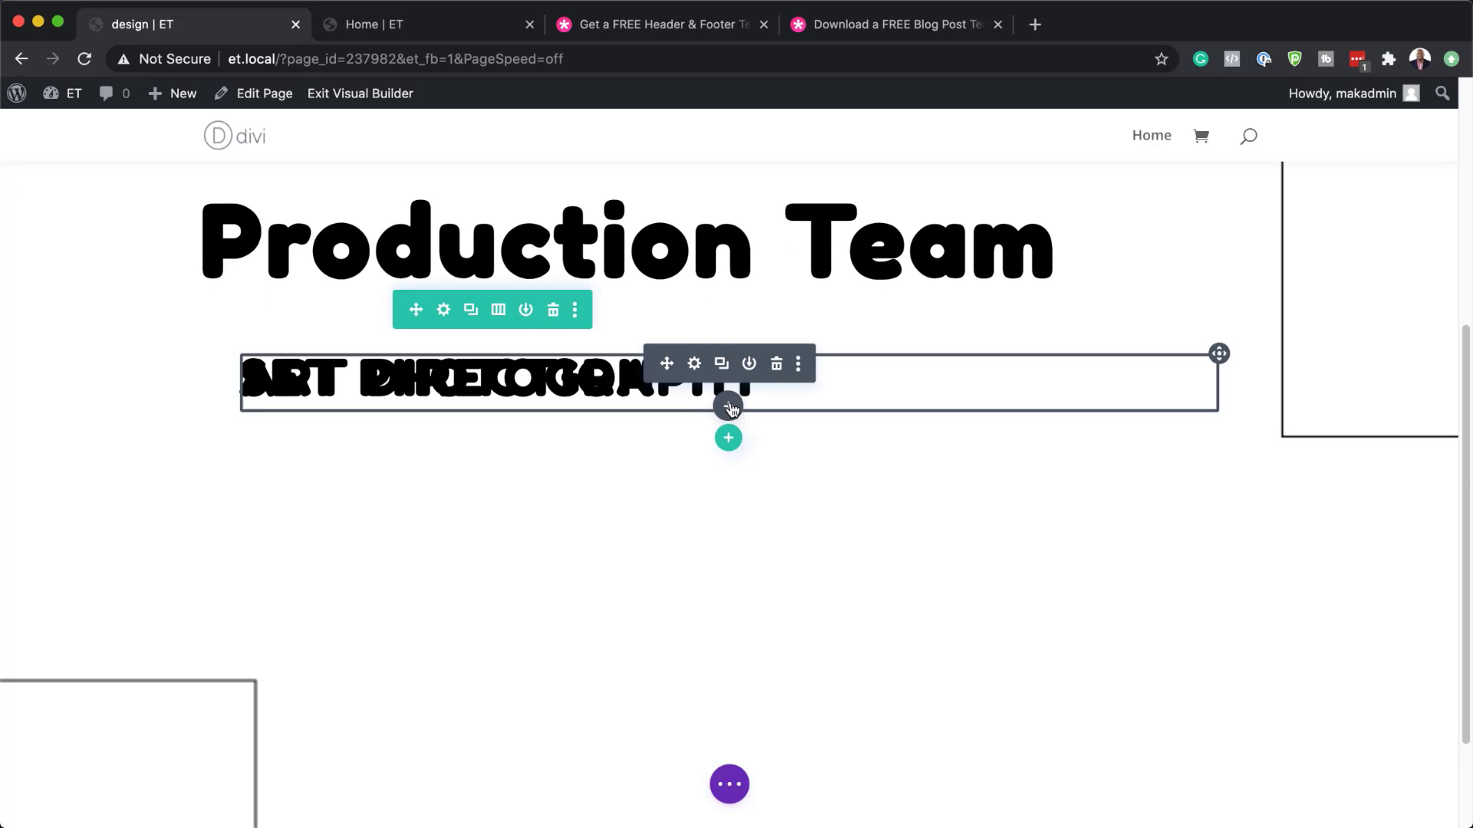
pyautogui.click(728, 408)
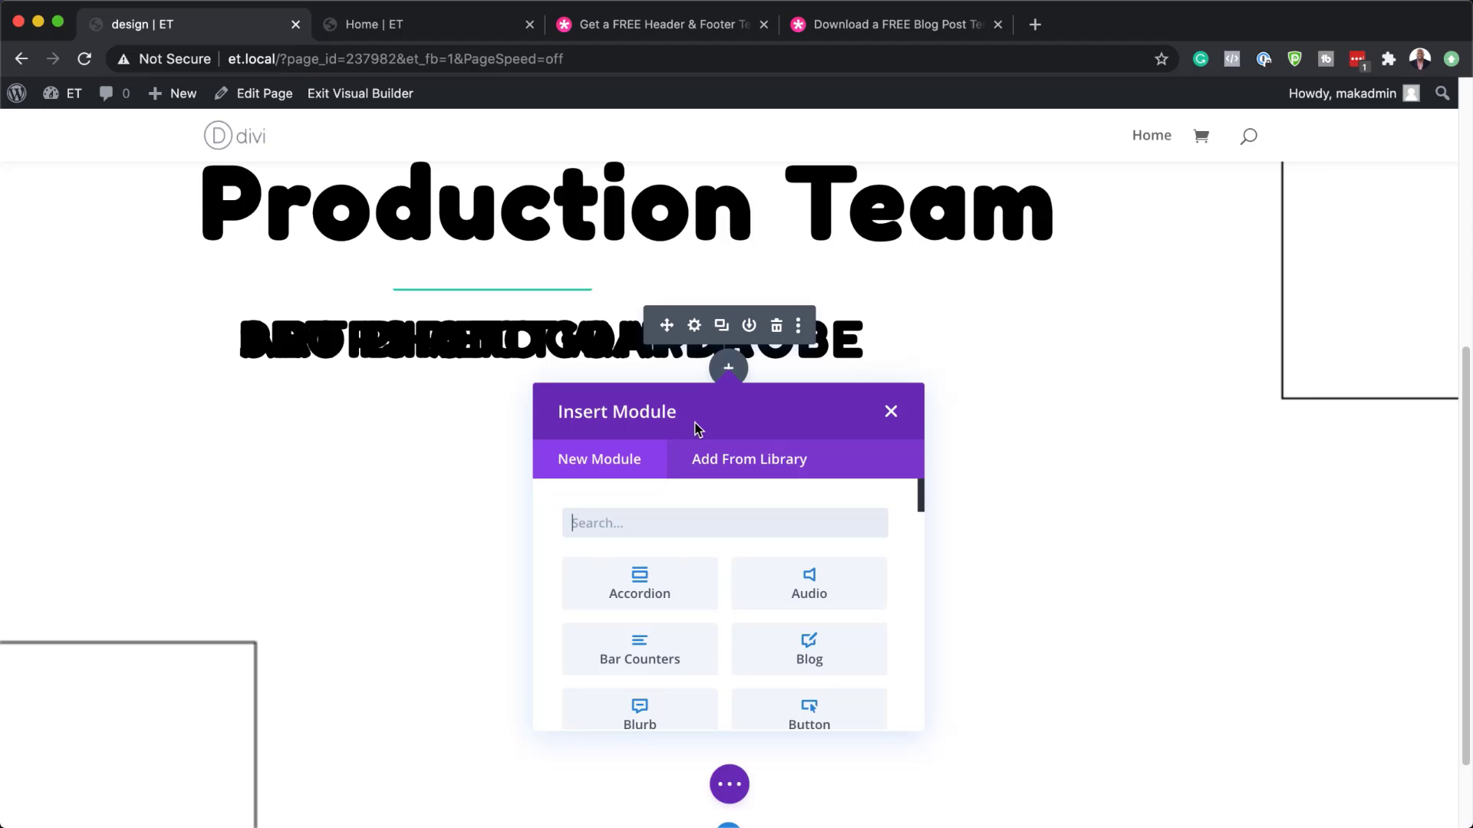
pyautogui.write('image')
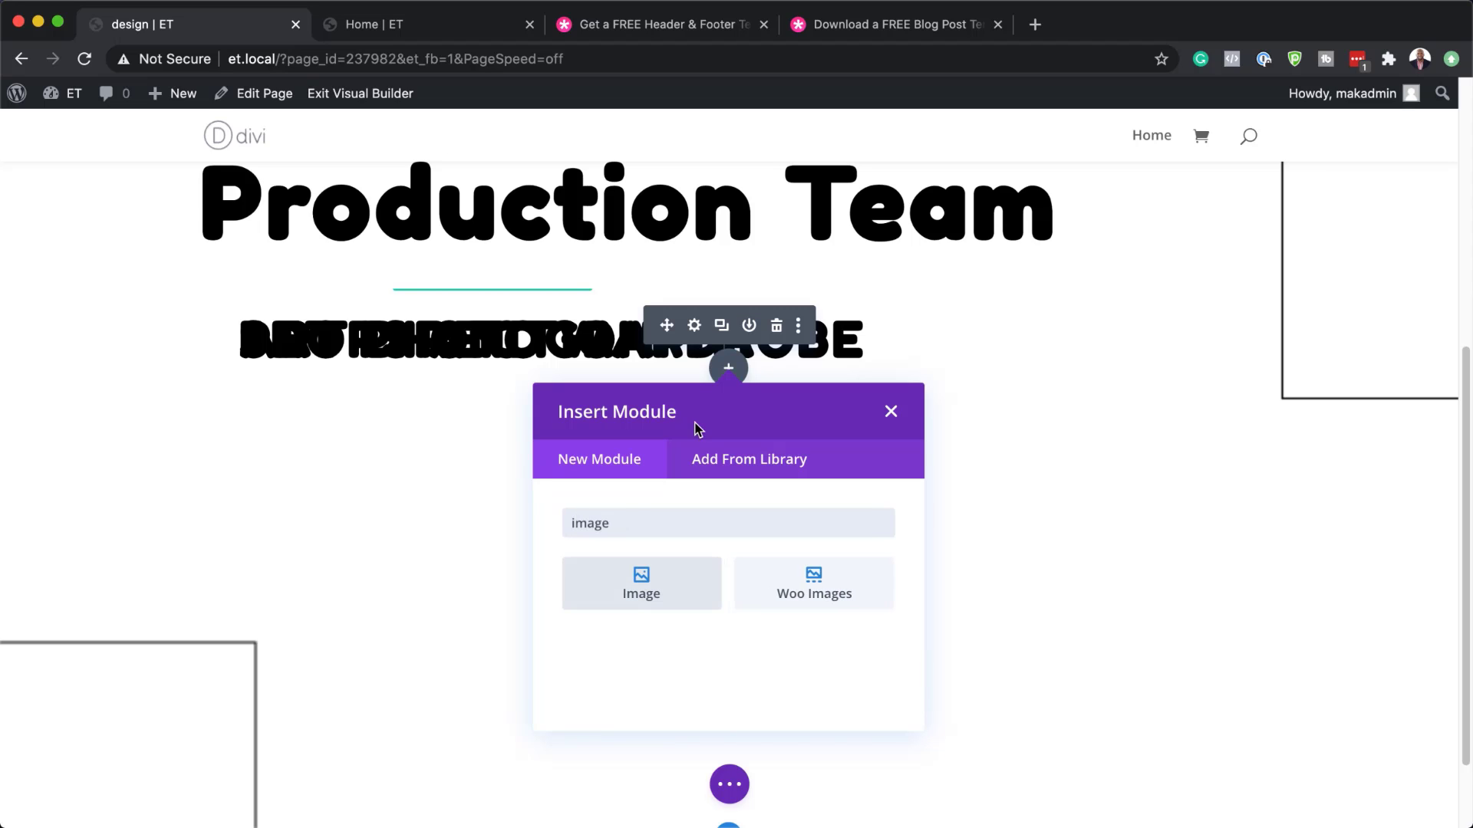
pyautogui.click(612, 601)
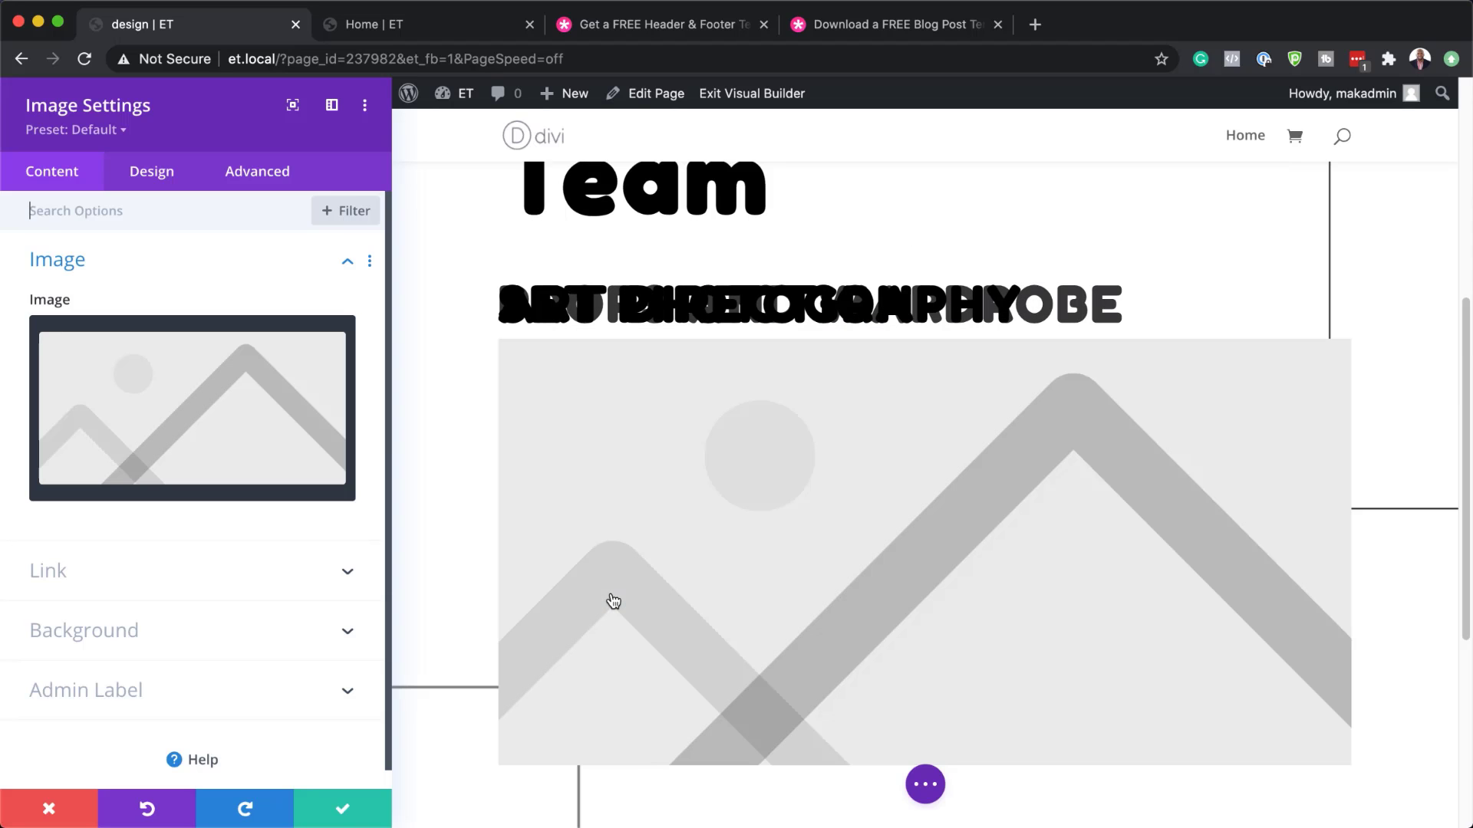
pyautogui.click(190, 407)
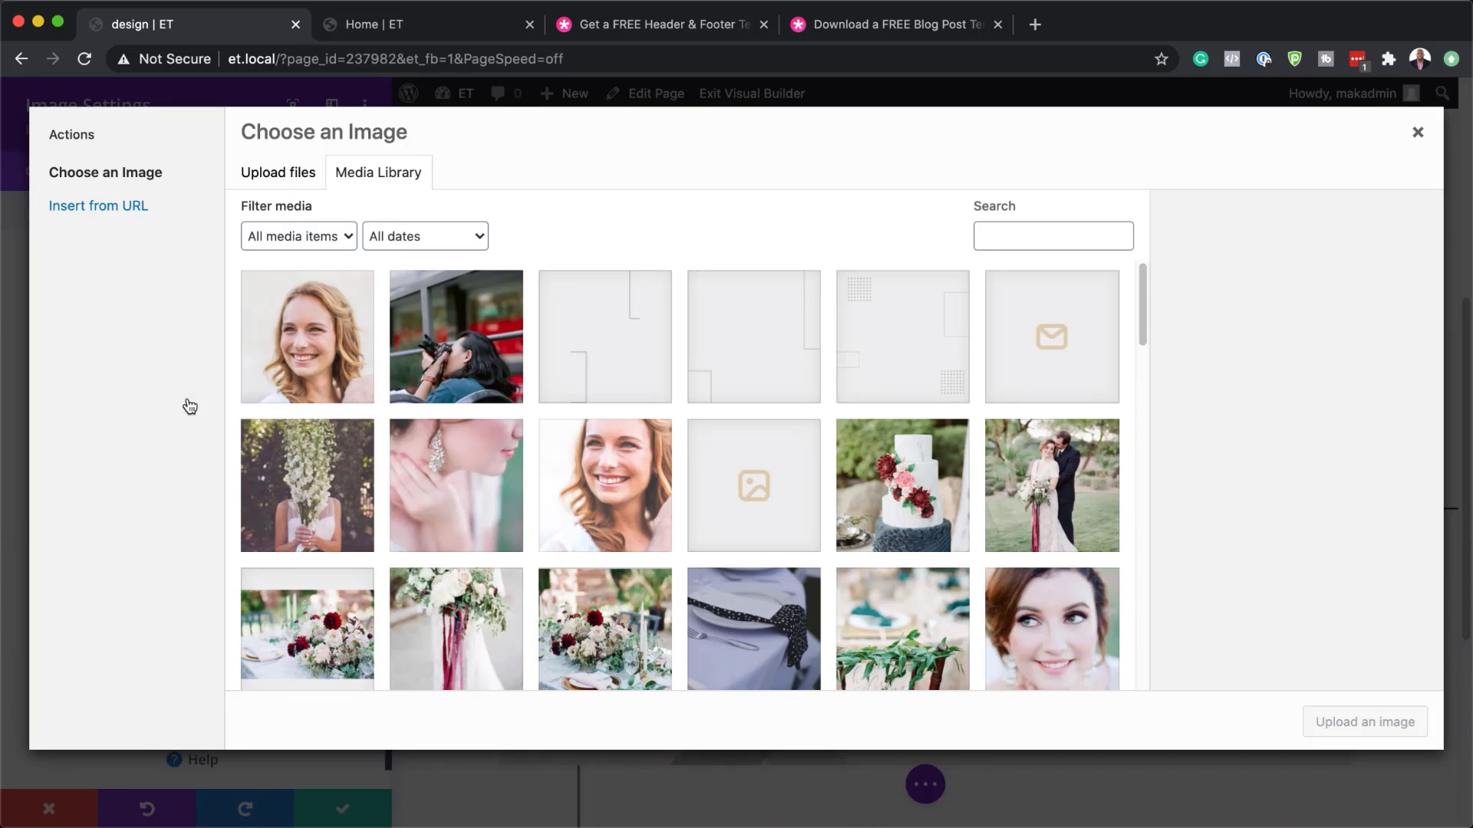
pyautogui.click(486, 355)
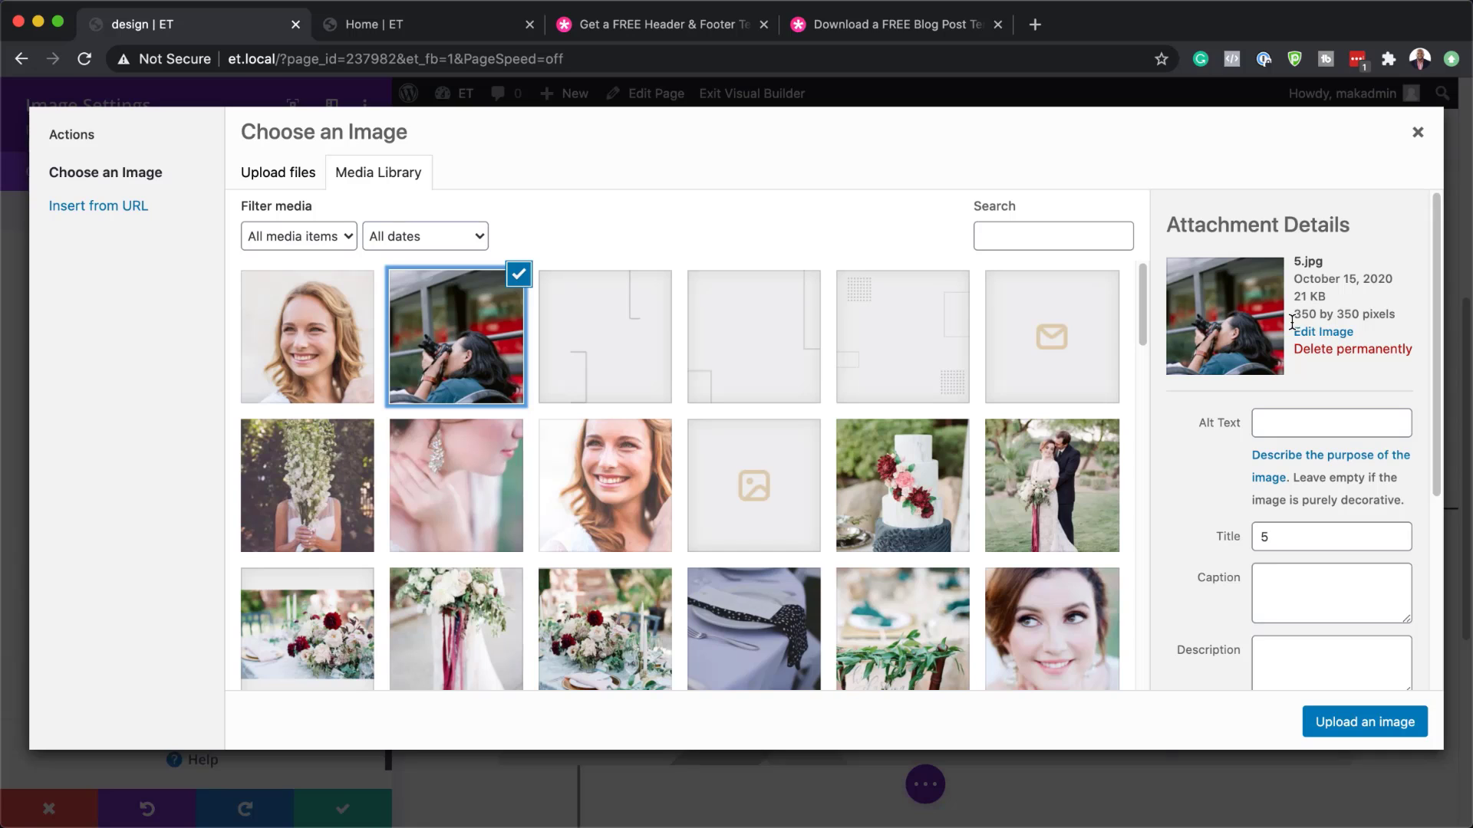
pyautogui.click(1365, 722)
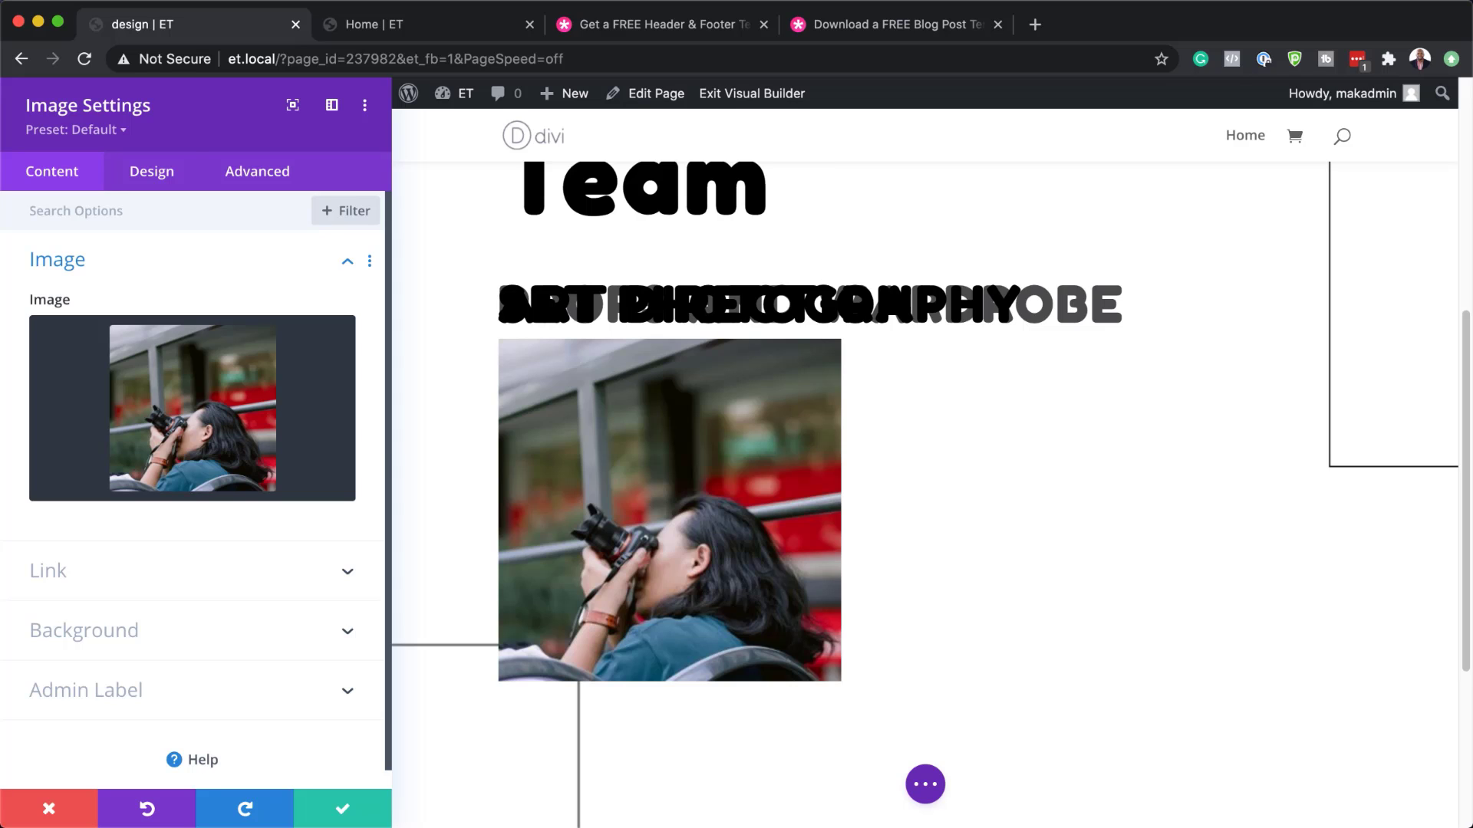
# Set the image's top margin to -60px and turn off the space below the image
pyautogui.click(151, 172)
pyautogui.click(81, 261)
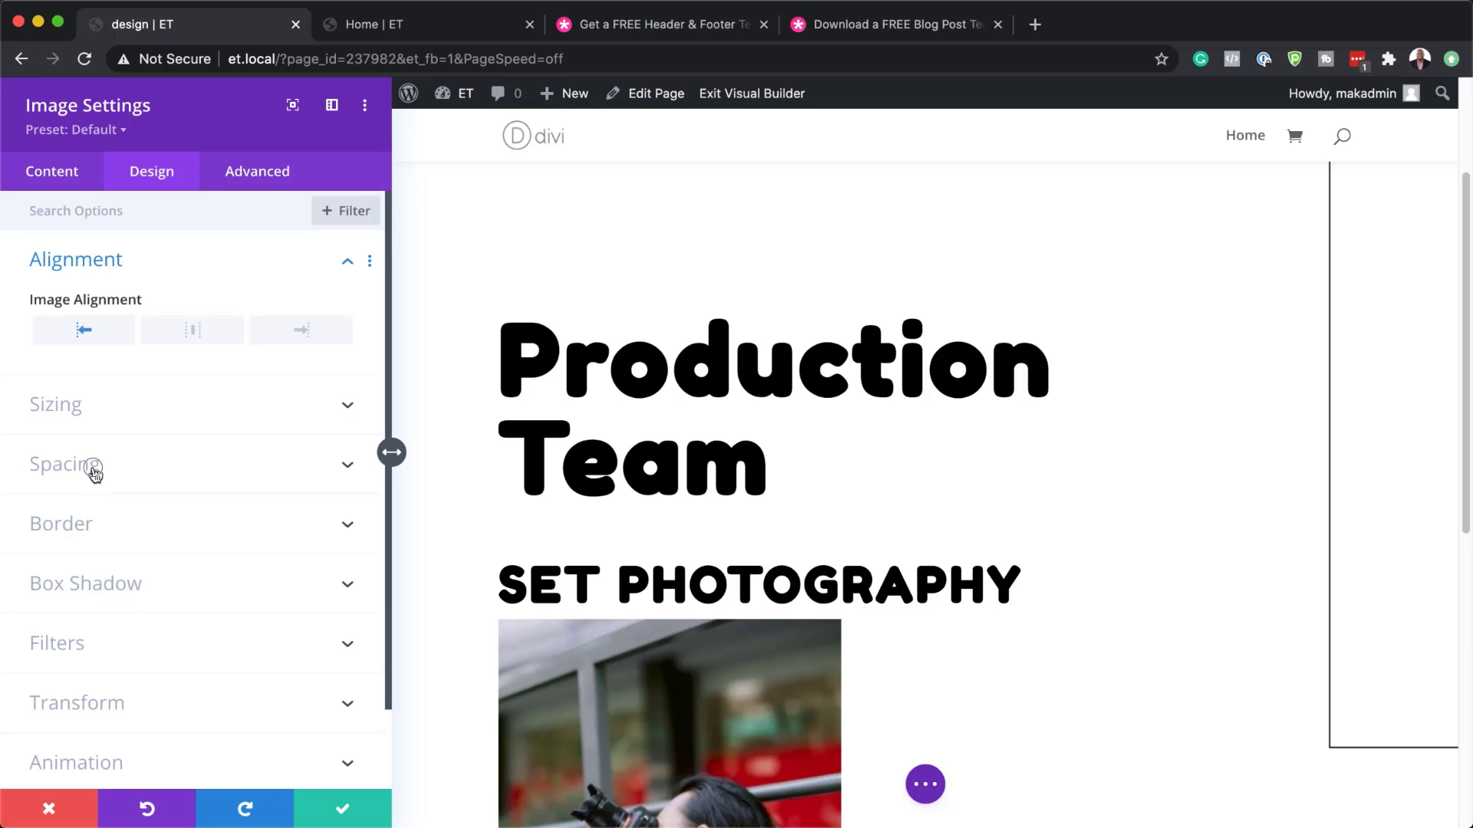
pyautogui.click(93, 466)
pyautogui.click(49, 364)
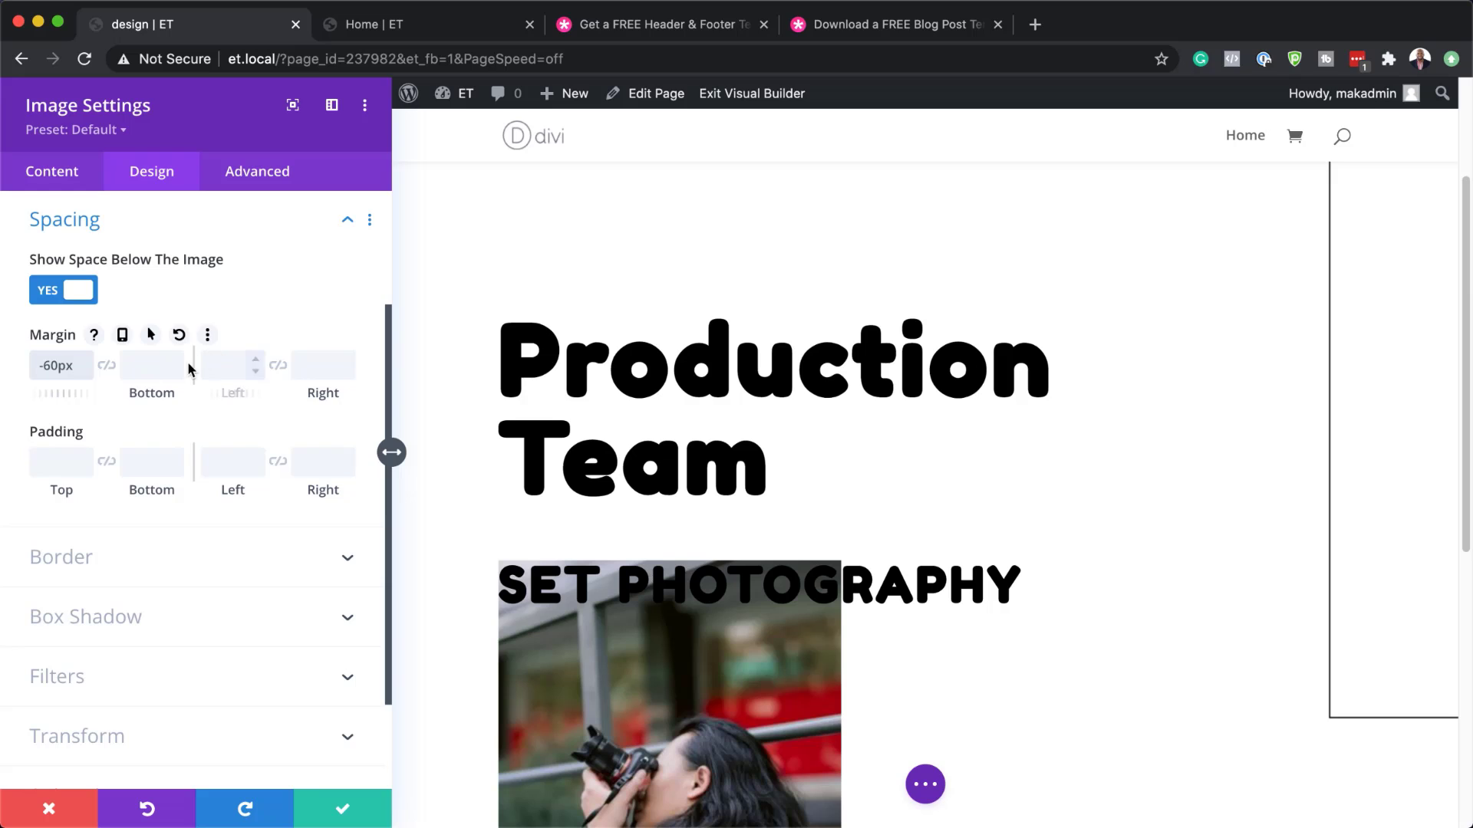
pyautogui.scroll(3, 199, 443)
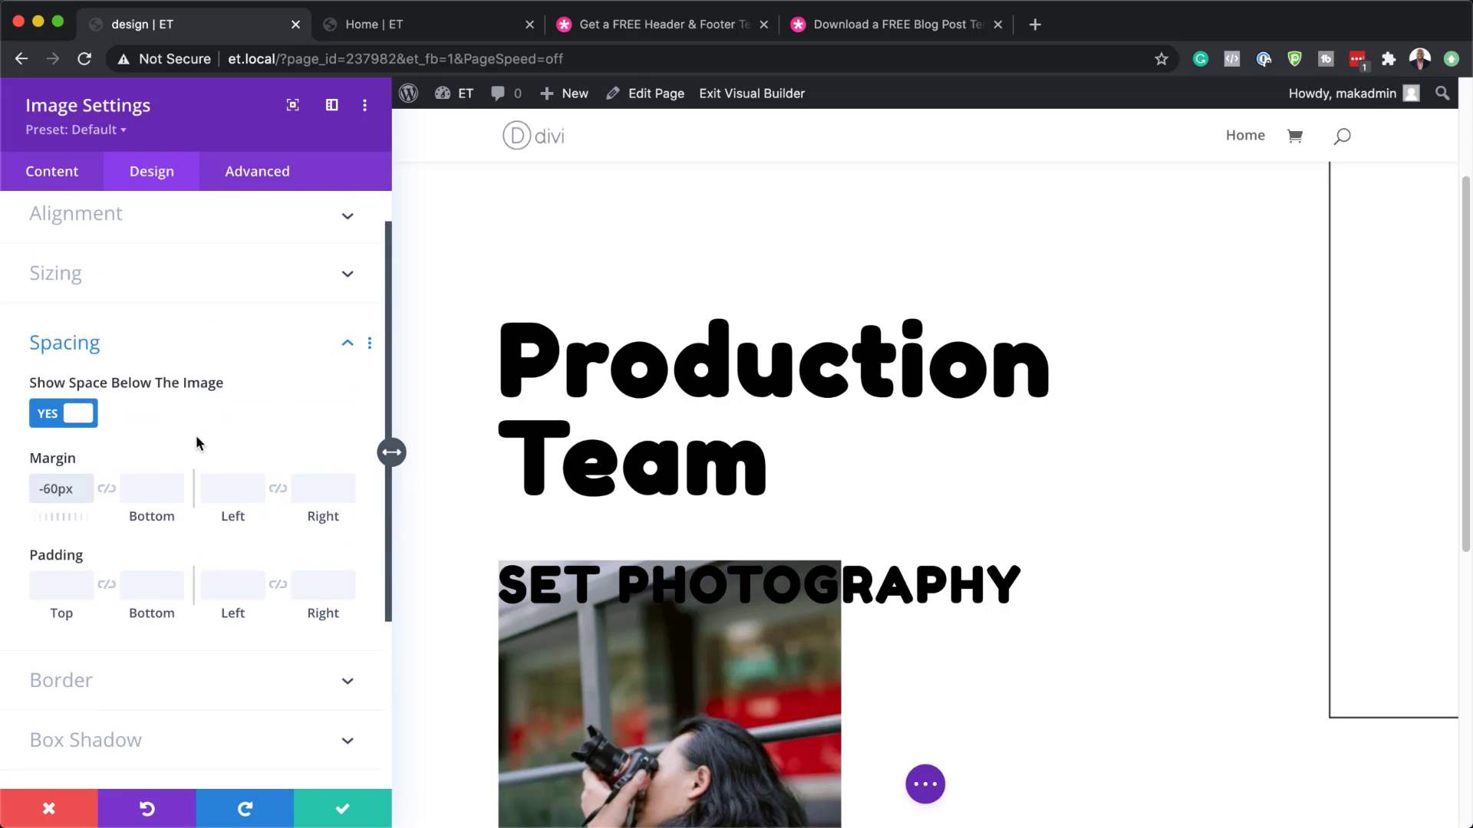
pyautogui.click(83, 417)
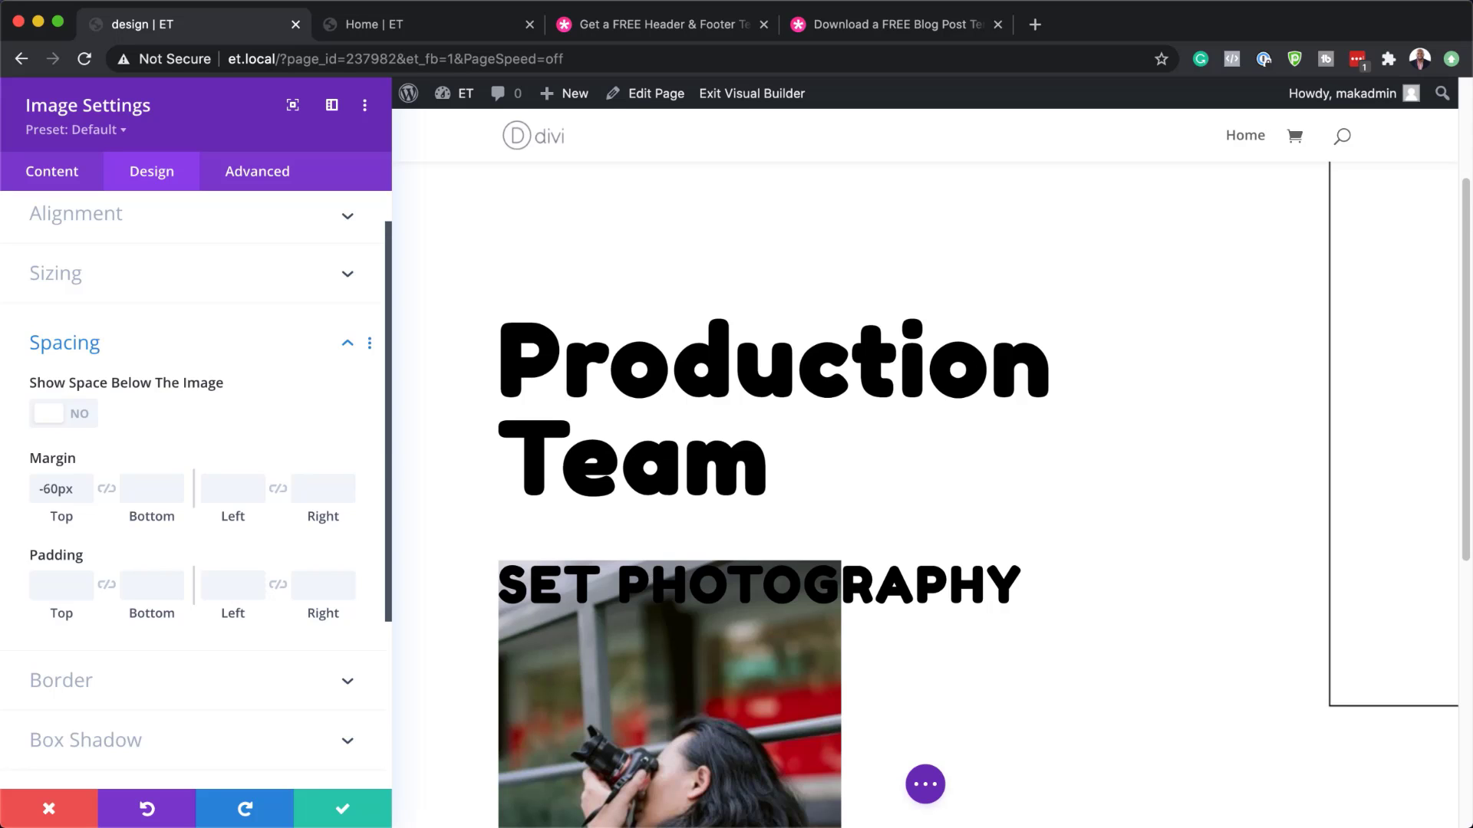
# Make the photographer image black and white by reducing its filter saturation to 0%
pyautogui.scroll(-5, 277, 609)
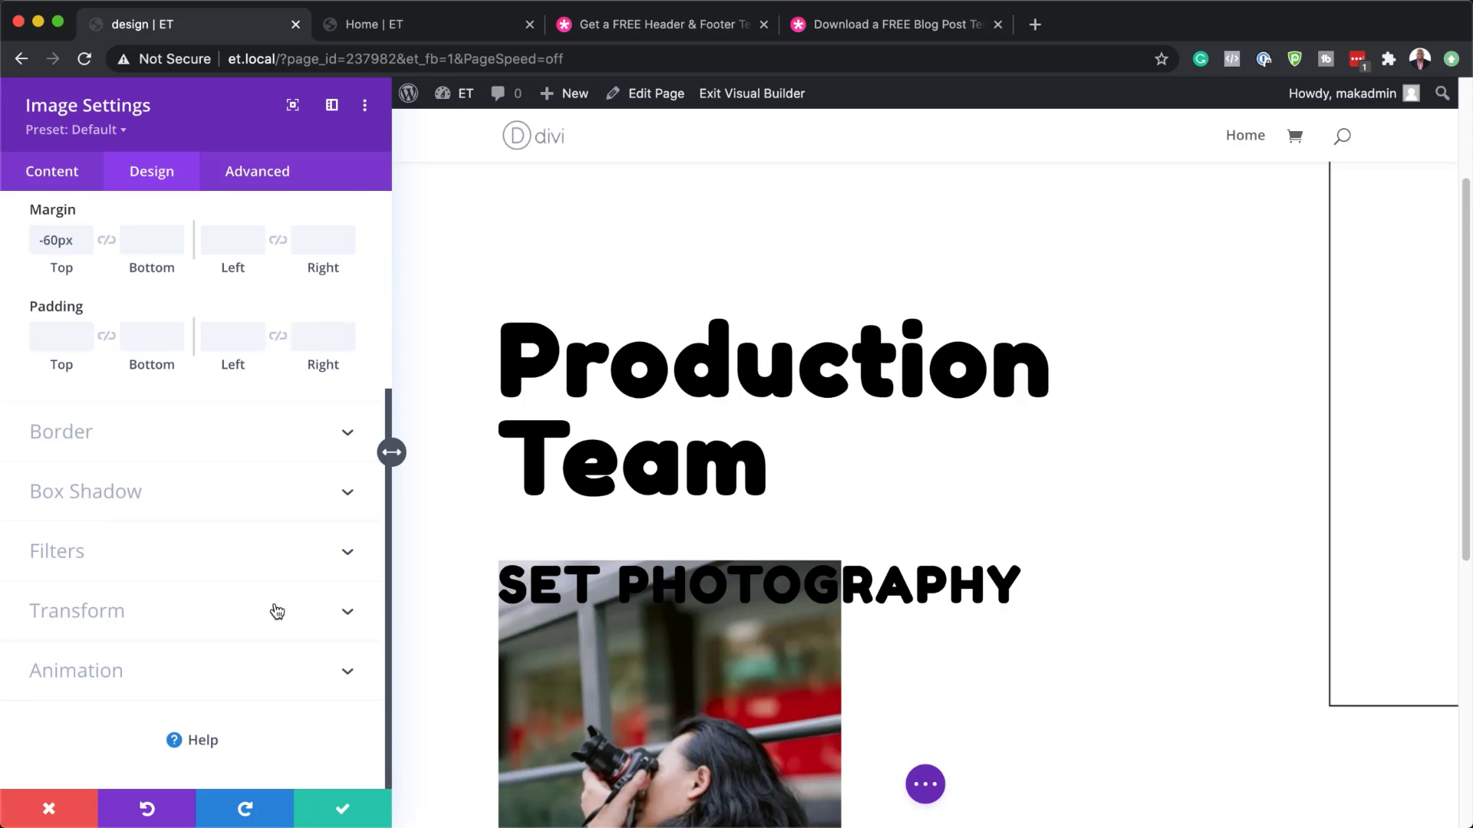
pyautogui.click(108, 551)
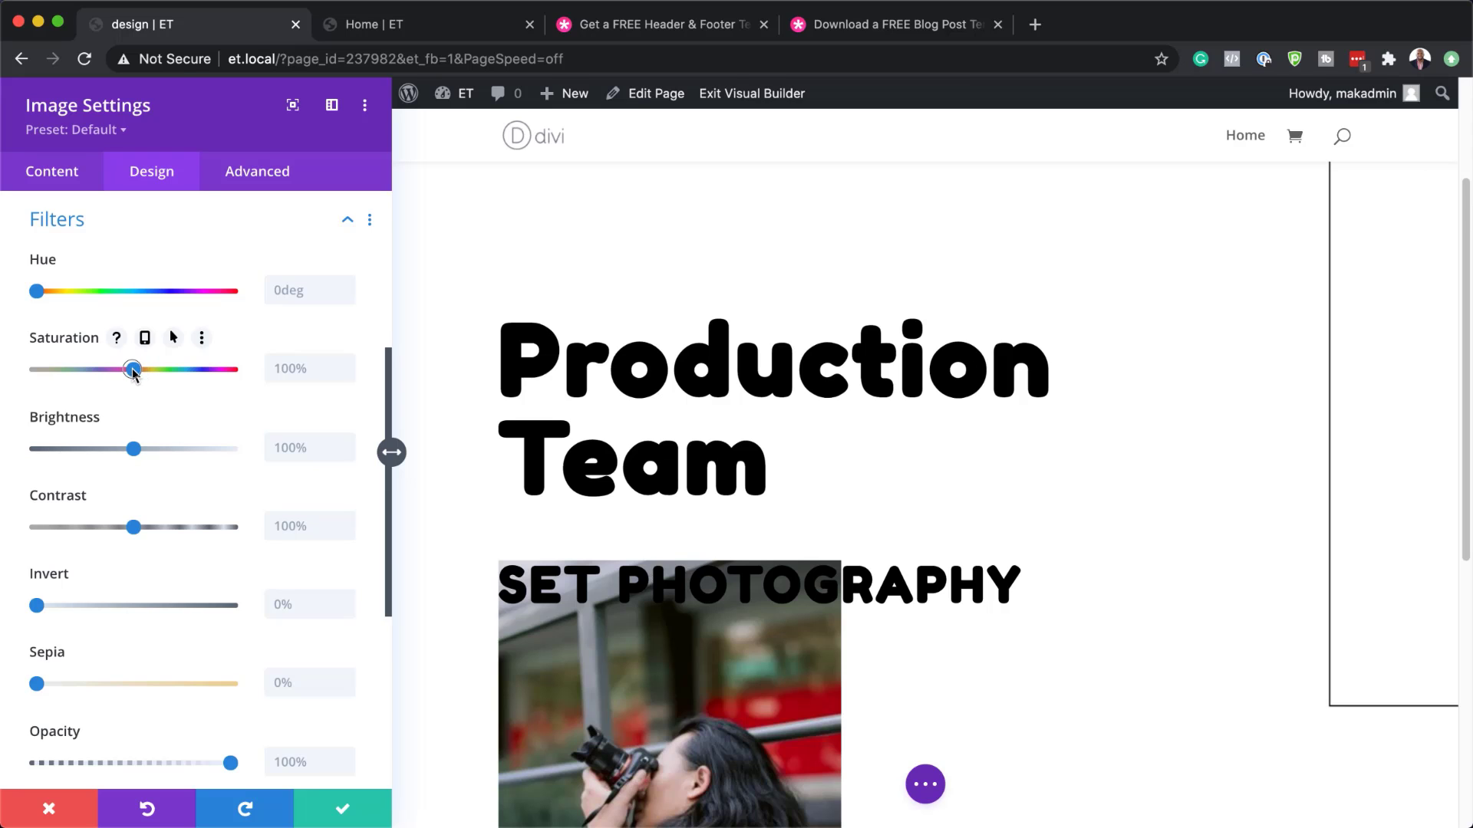
pyautogui.moveTo(133, 371); pyautogui.dragTo(16, 379)
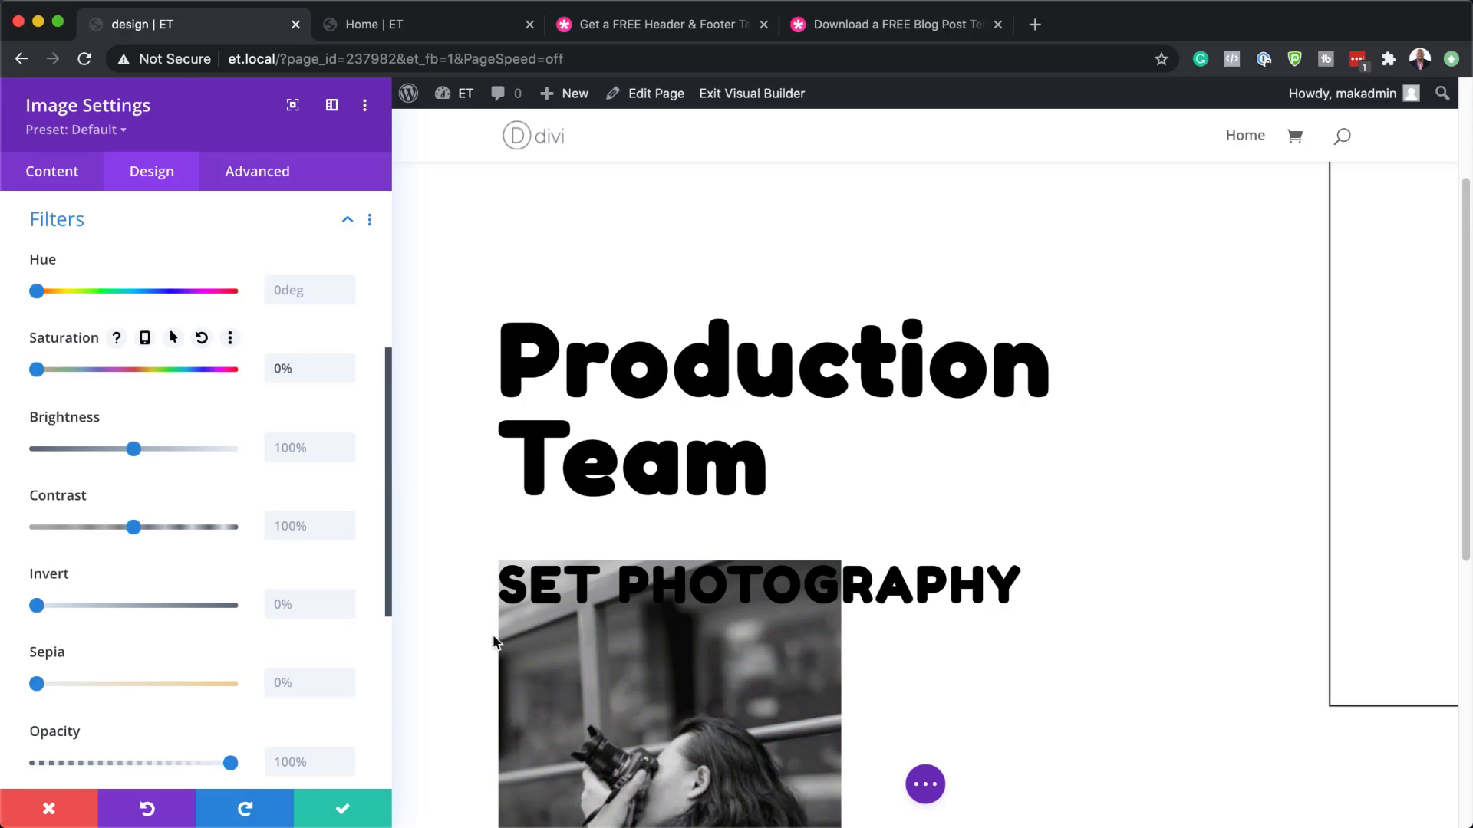
pyautogui.scroll(-3, 664, 686)
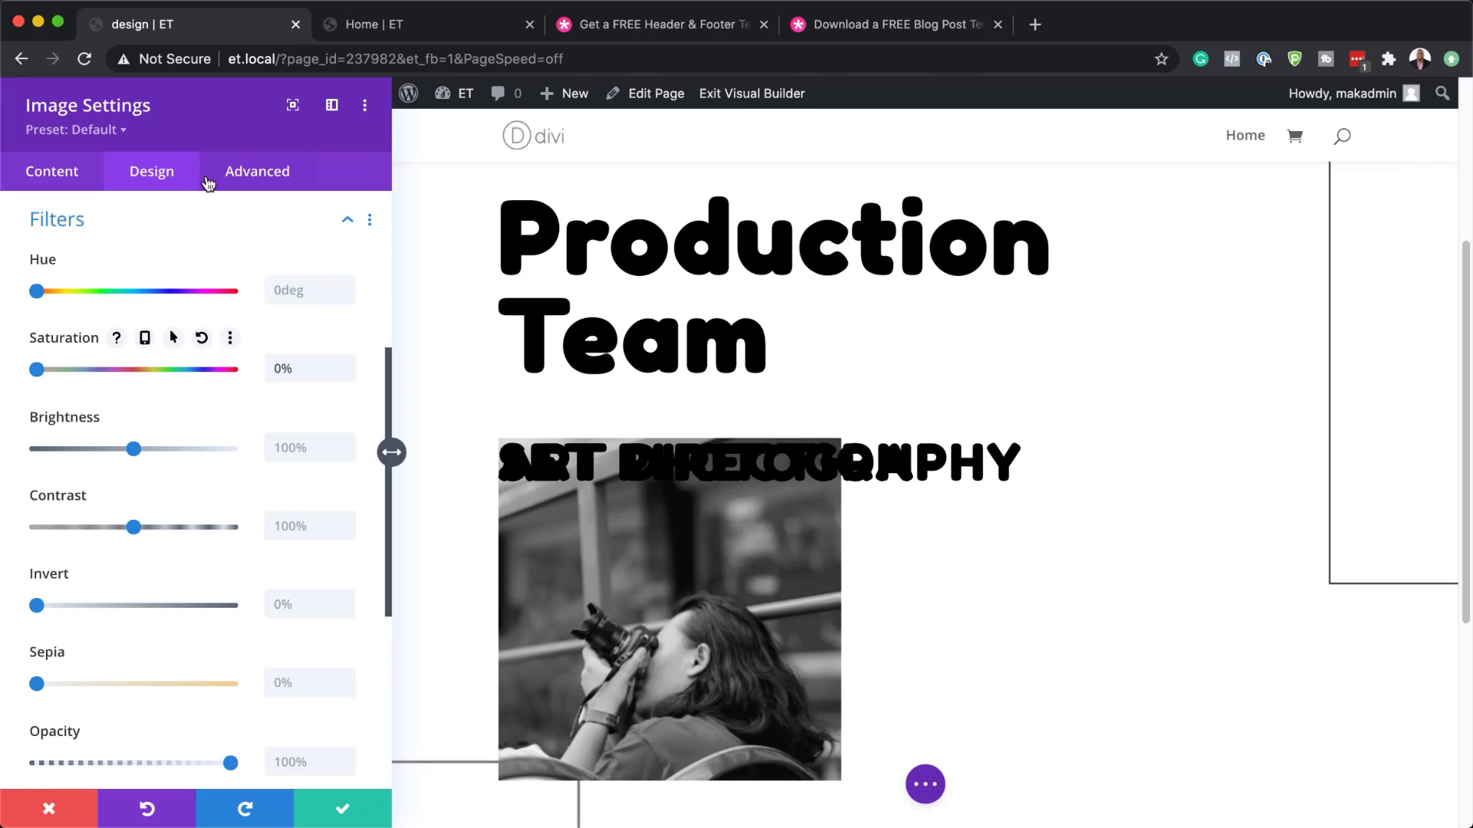
# Set both the horizontal and vertical overflow of the image to Hidden
pyautogui.click(263, 178)
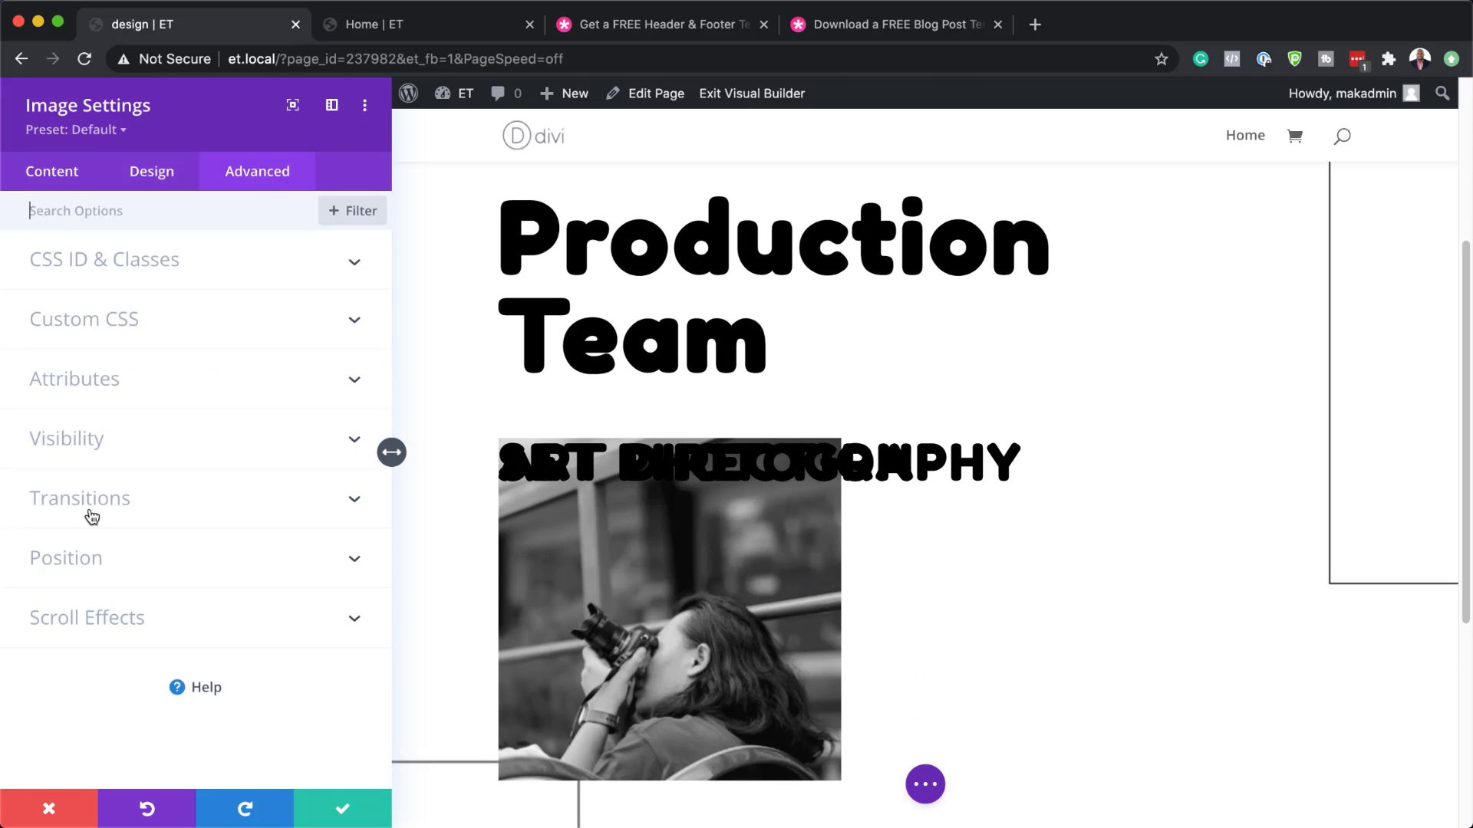
pyautogui.click(92, 445)
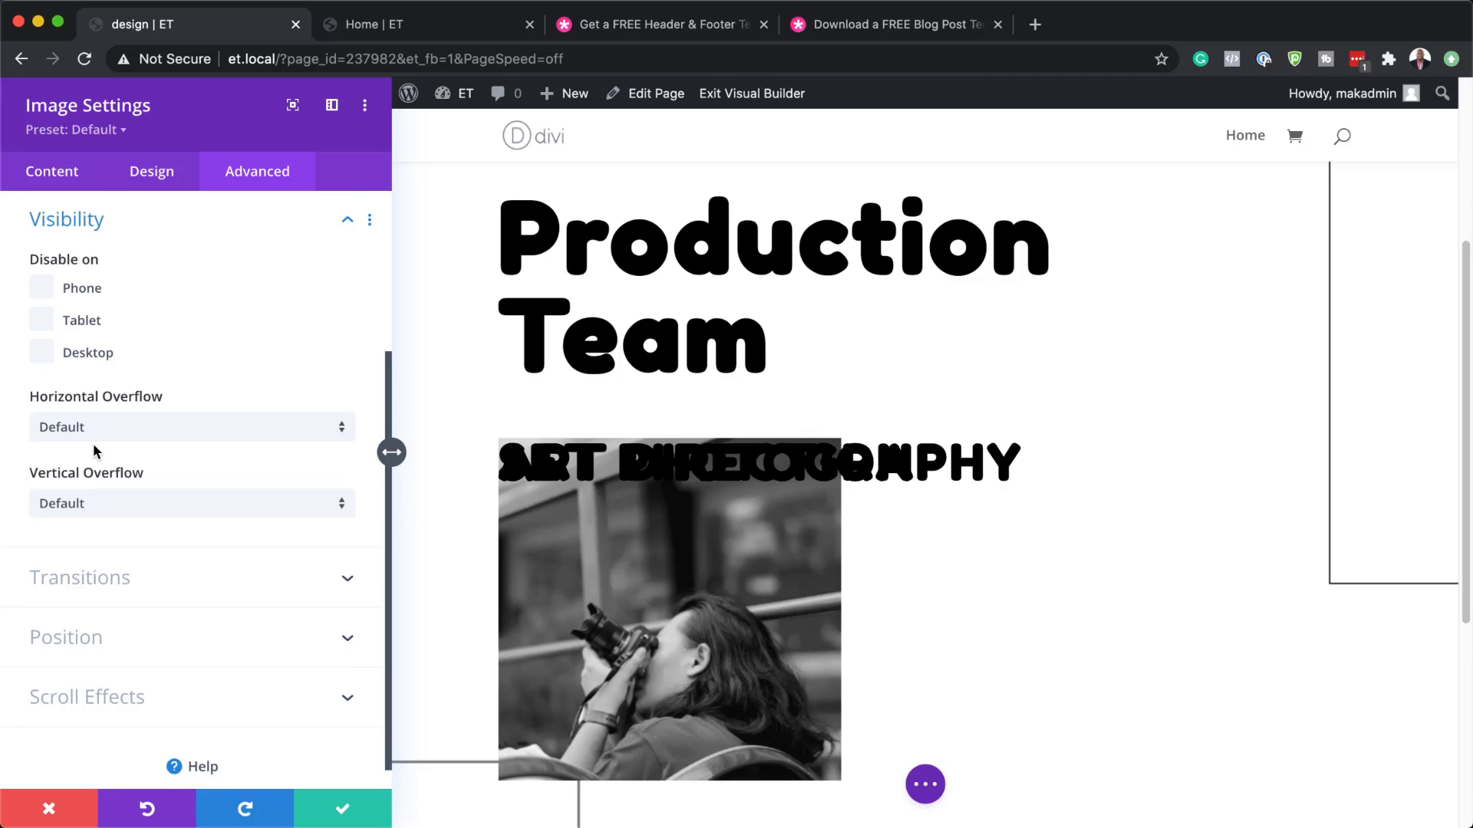
pyautogui.click(136, 426)
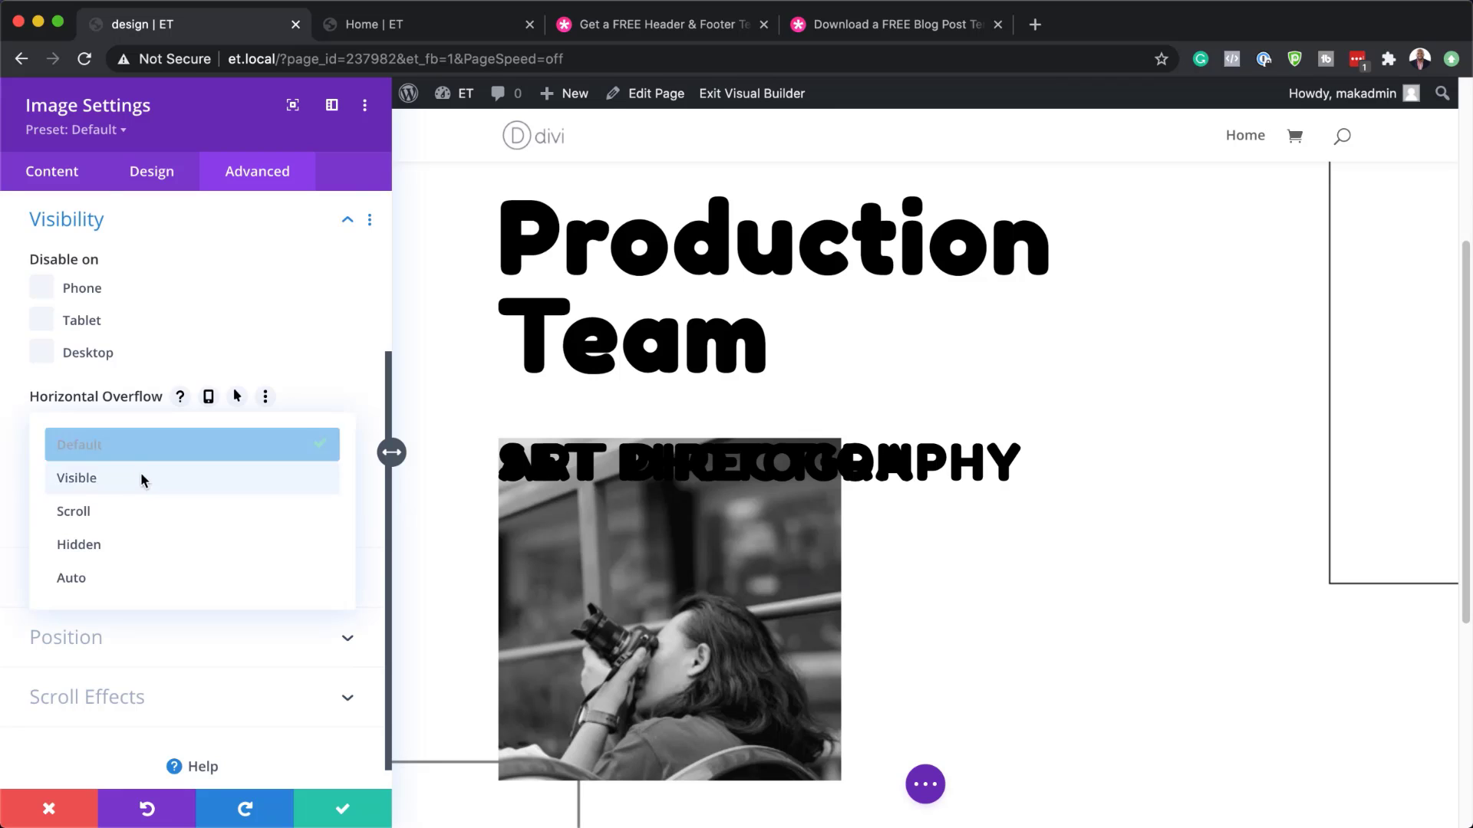
pyautogui.click(132, 542)
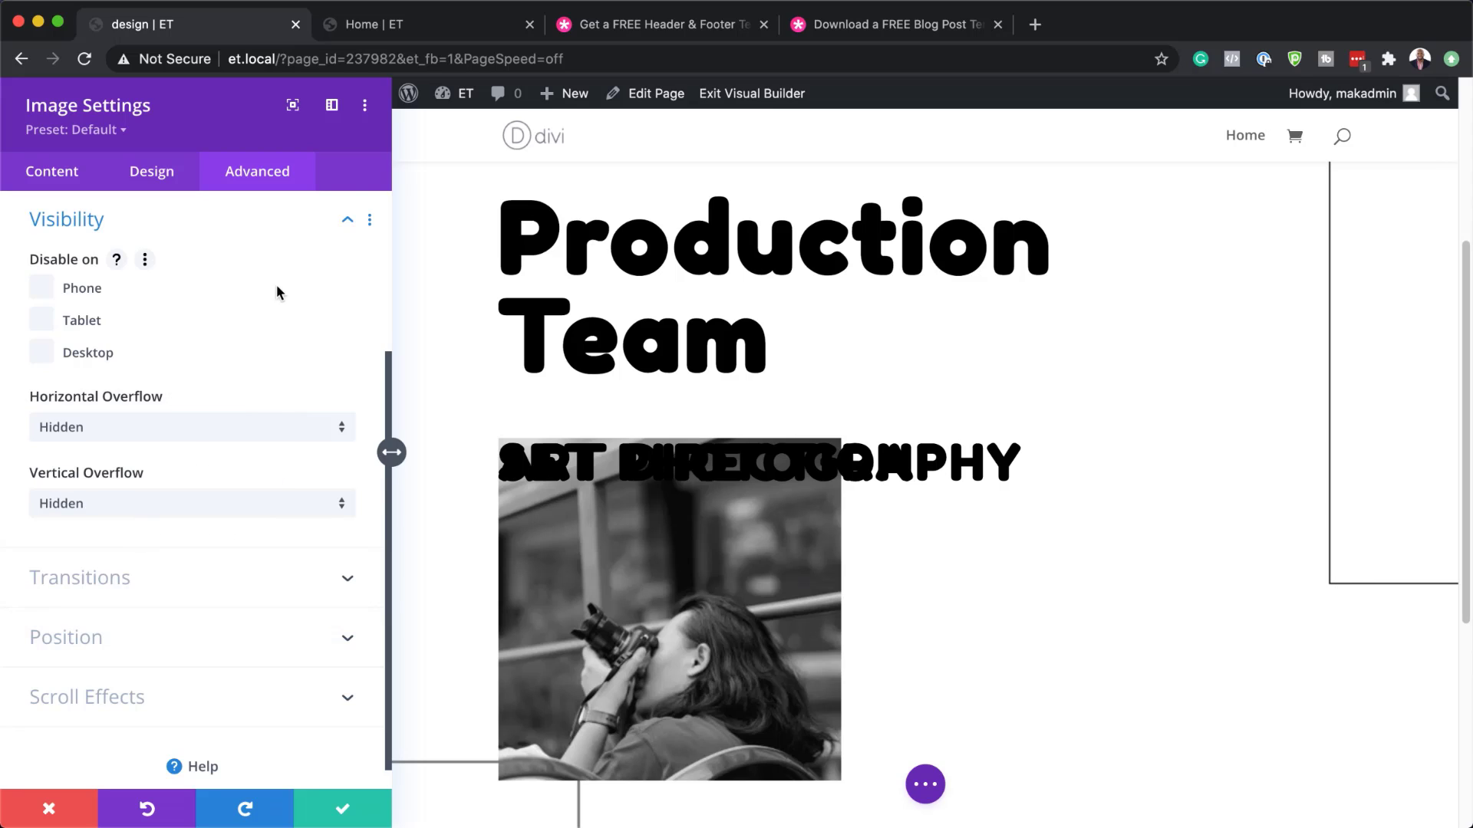
# Enable fading in and out for the image, with starting opacity at 70% and mid opacity from 71% of the viewport, and save the module
pyautogui.click(115, 667)
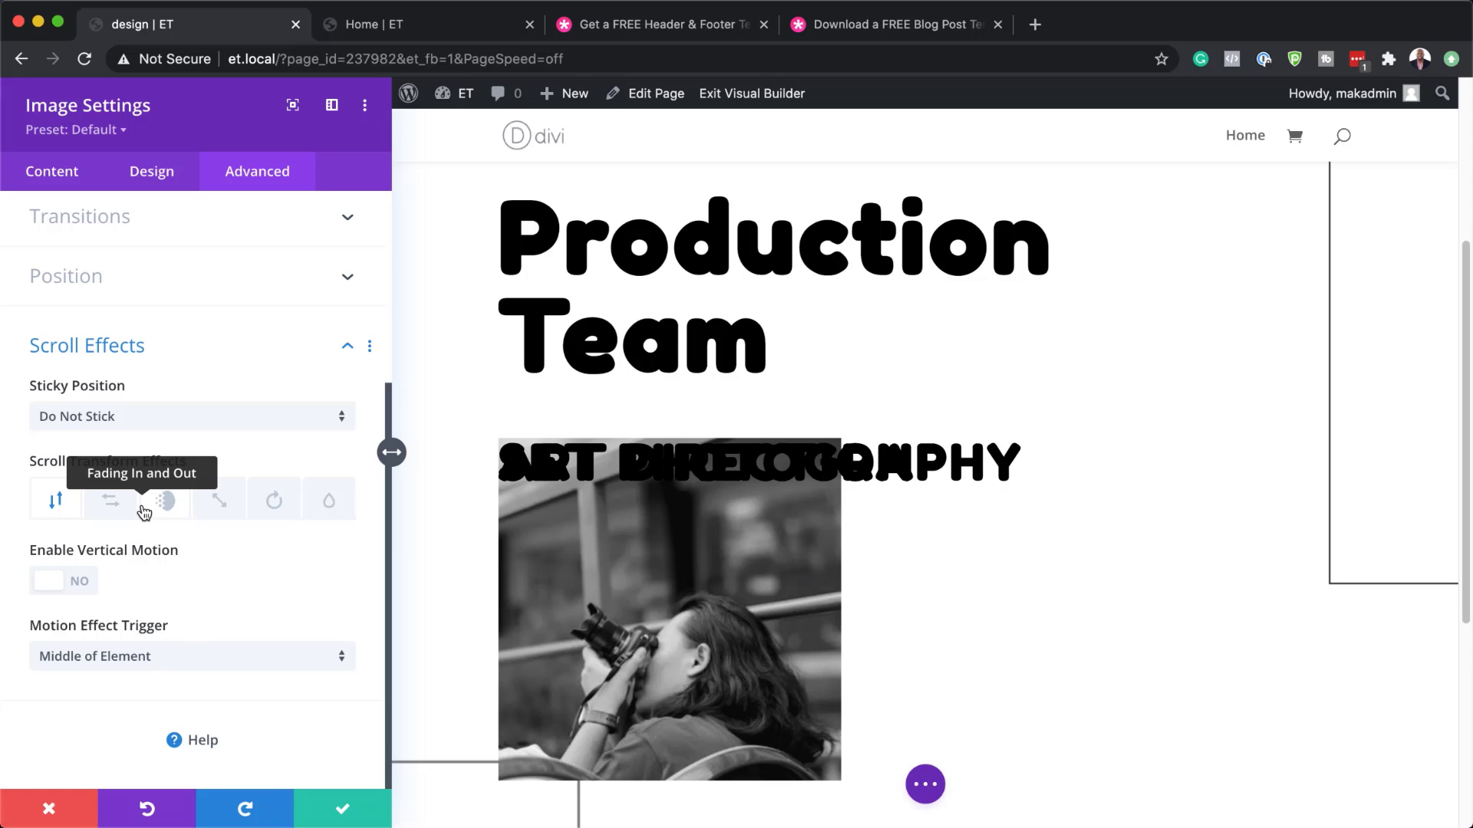
pyautogui.click(165, 505)
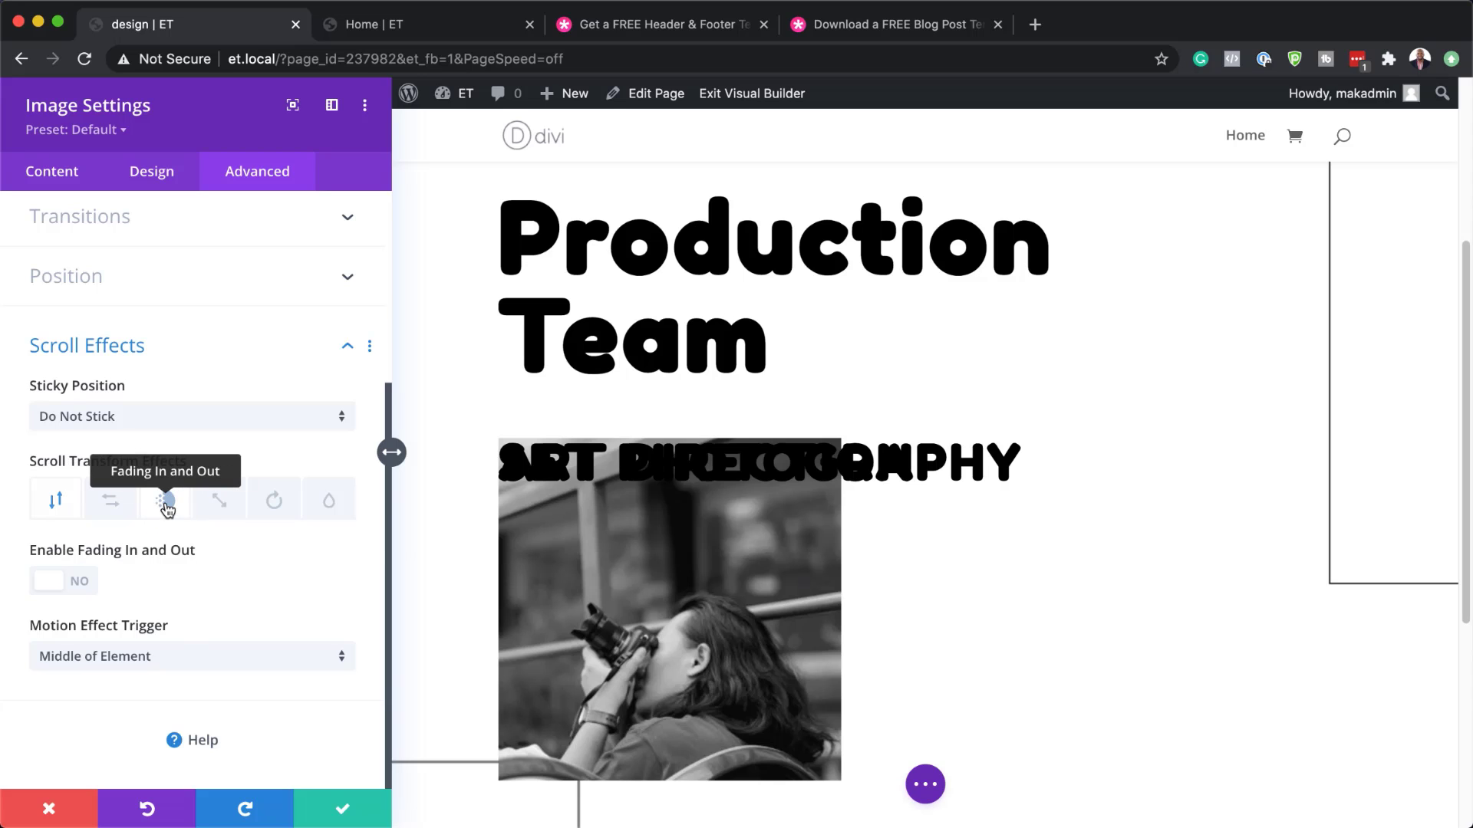
pyautogui.click(79, 580)
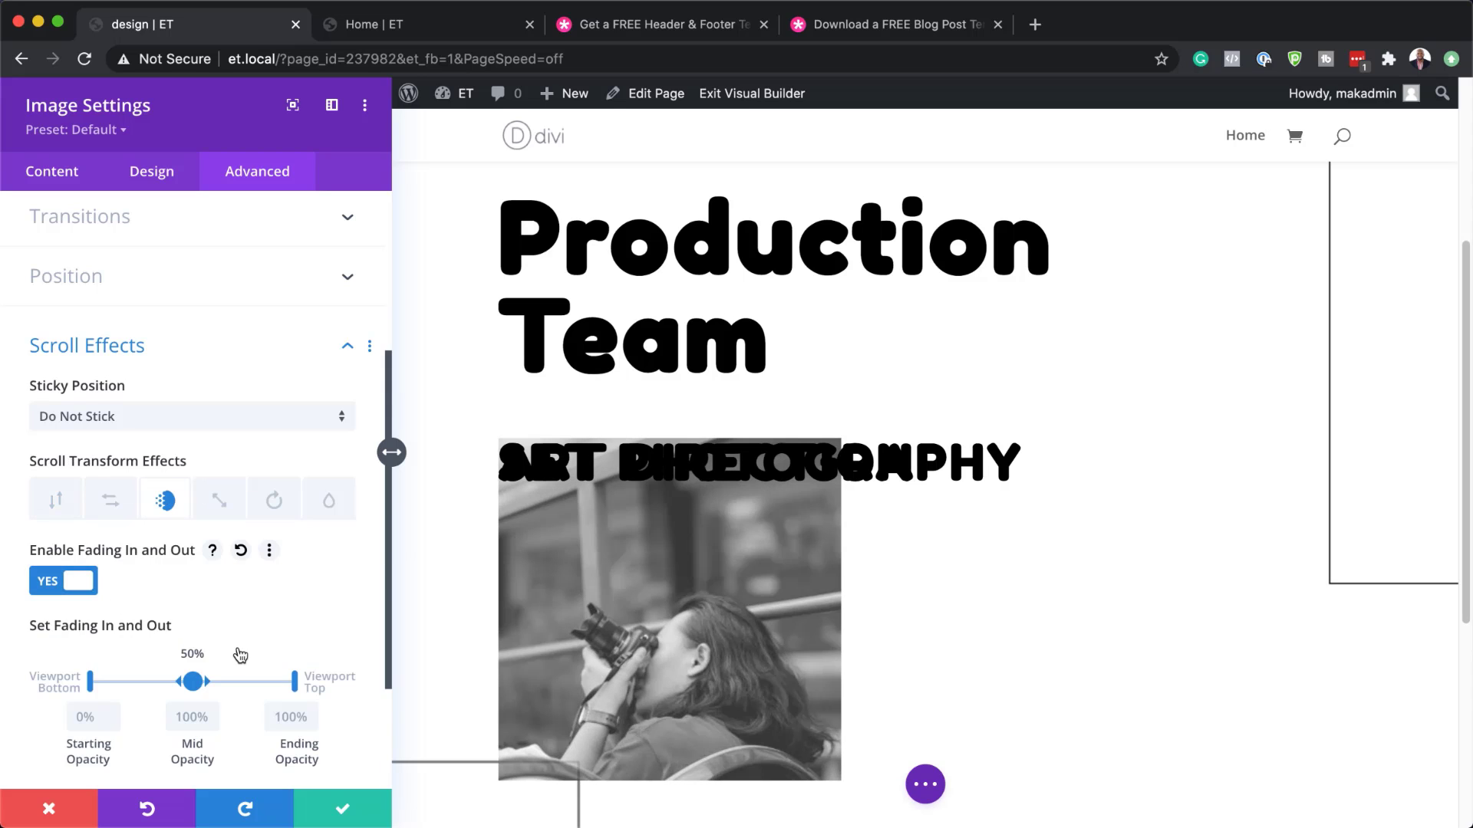
pyautogui.scroll(-2, 240, 656)
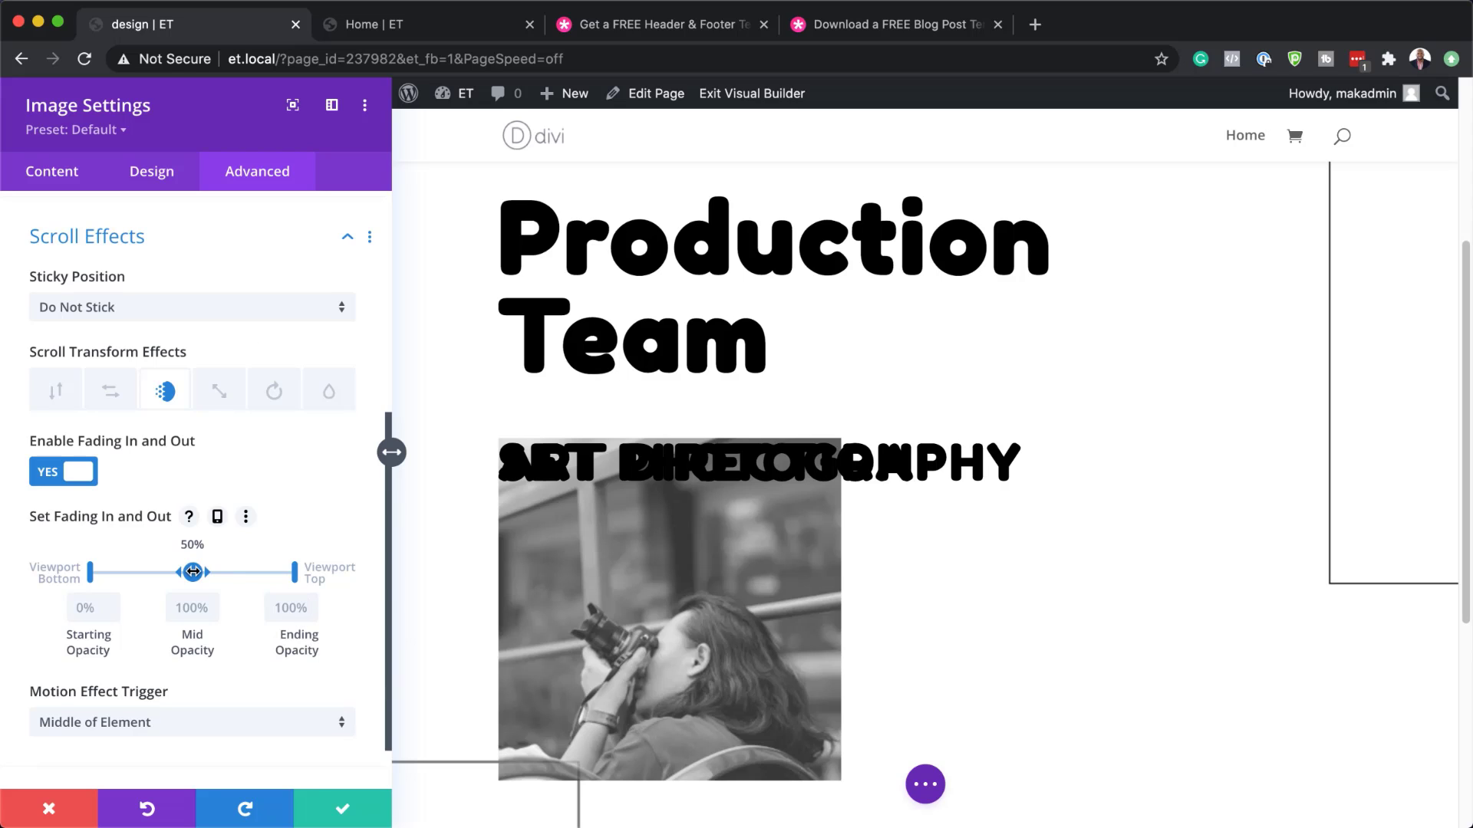
pyautogui.moveTo(193, 571); pyautogui.dragTo(225, 569)
pyautogui.moveTo(228, 570); pyautogui.dragTo(235, 573)
pyautogui.moveTo(90, 574); pyautogui.dragTo(234, 574)
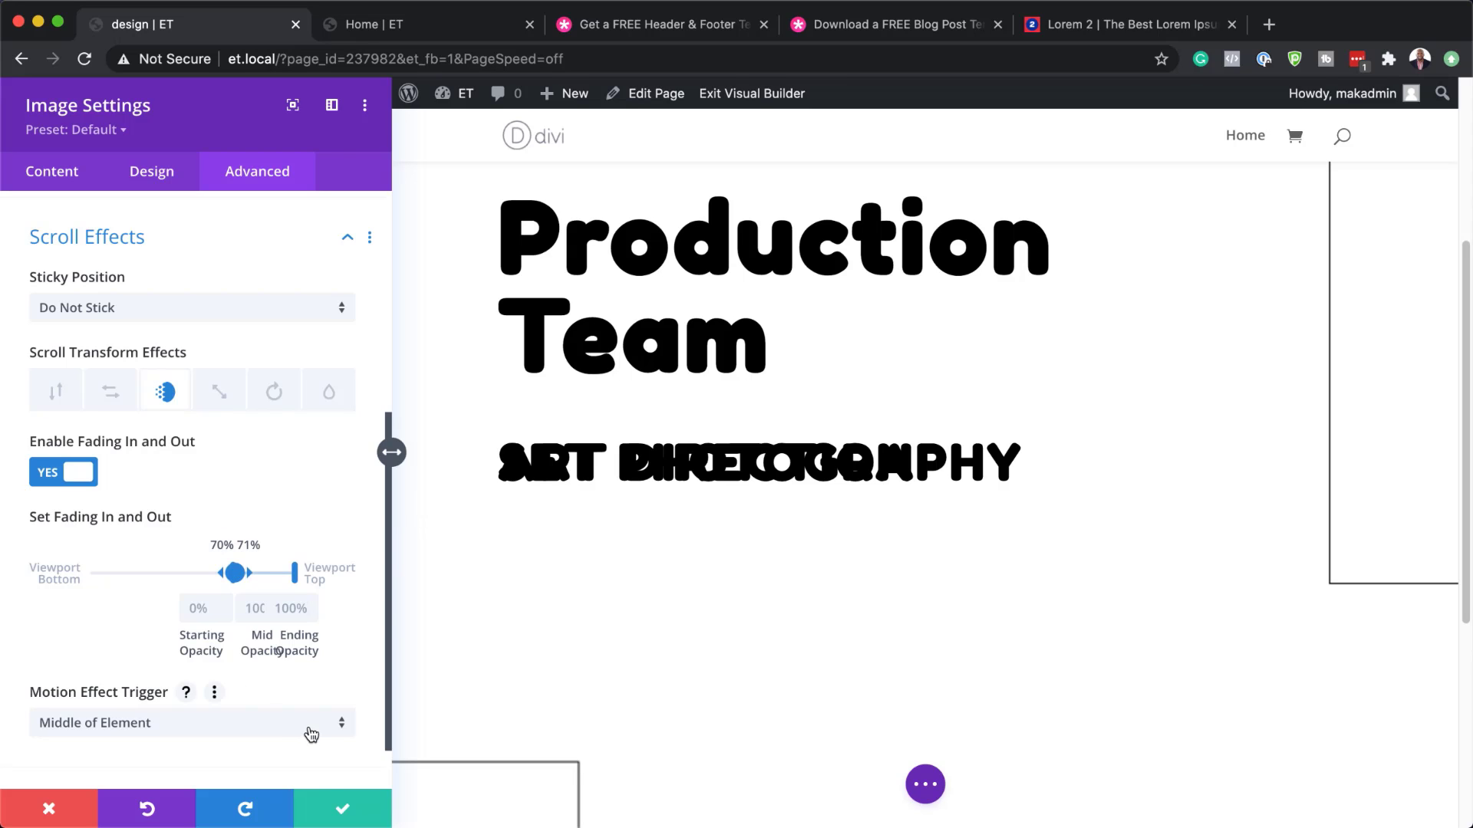
pyautogui.click(345, 813)
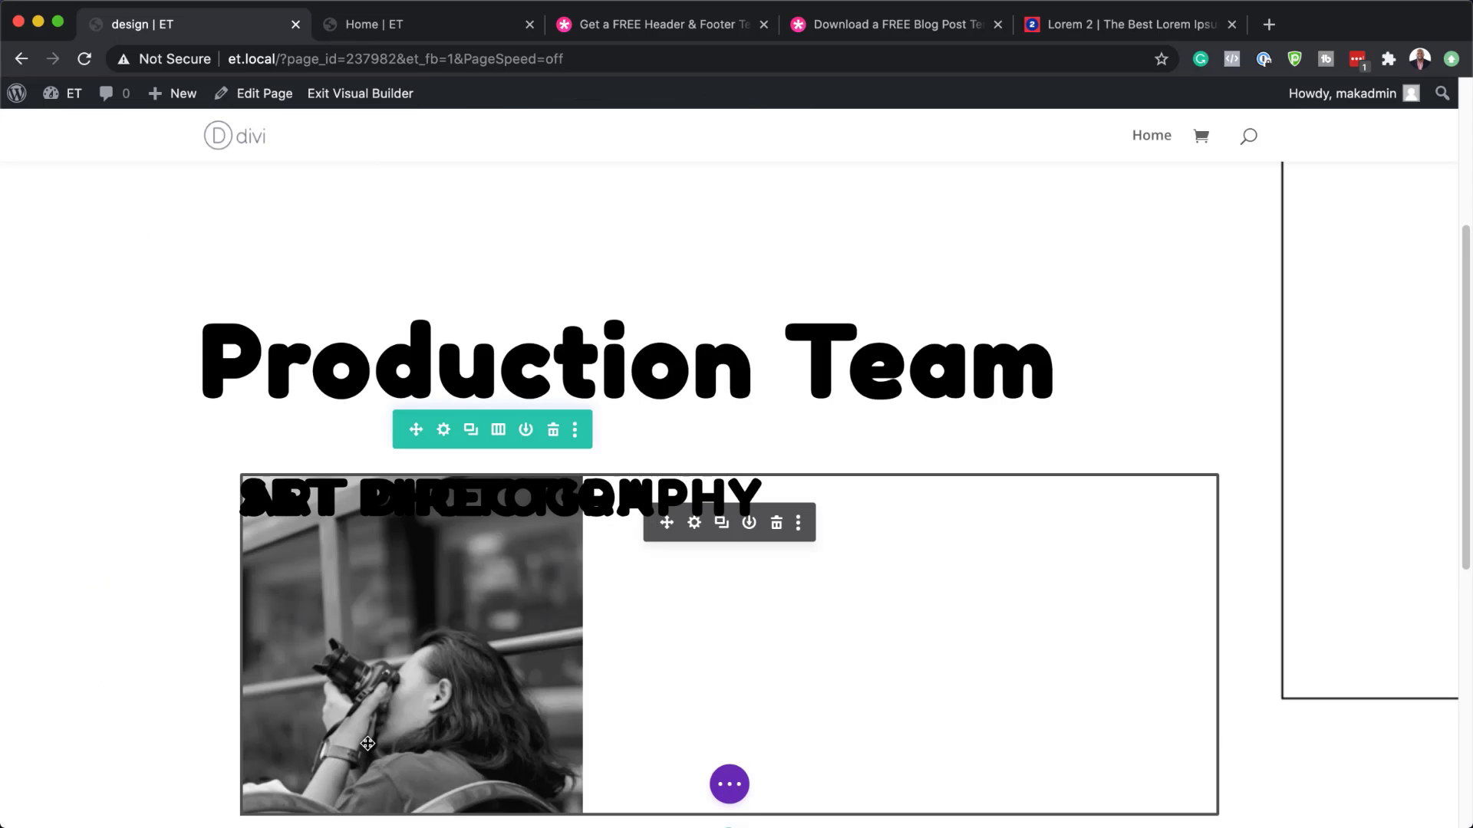
# Insert a Call To Action module below the photographer image in the same column
pyautogui.scroll(-3, 657, 681)
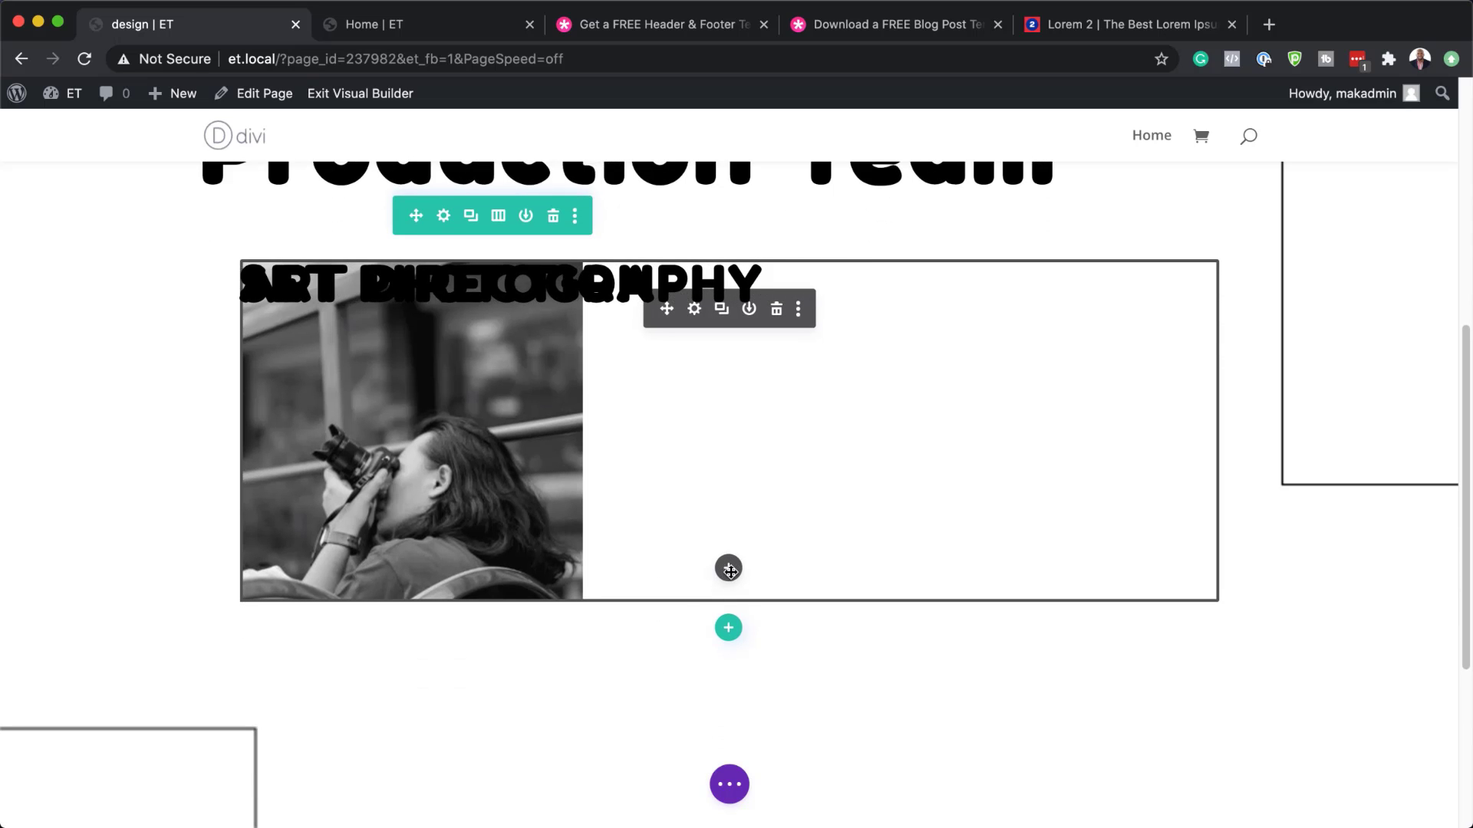
pyautogui.click(726, 568)
pyautogui.write('call')
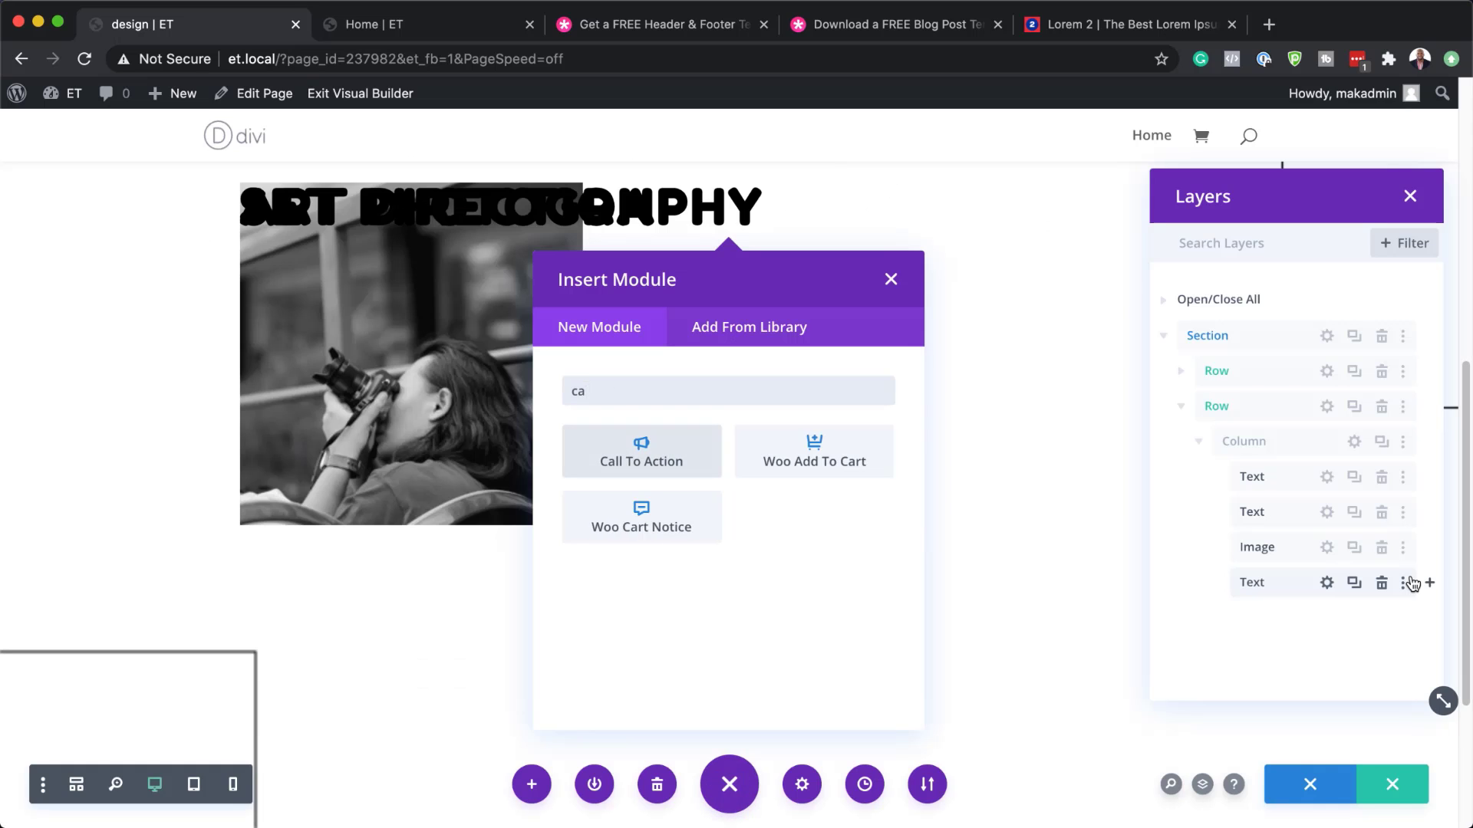
pyautogui.click(679, 460)
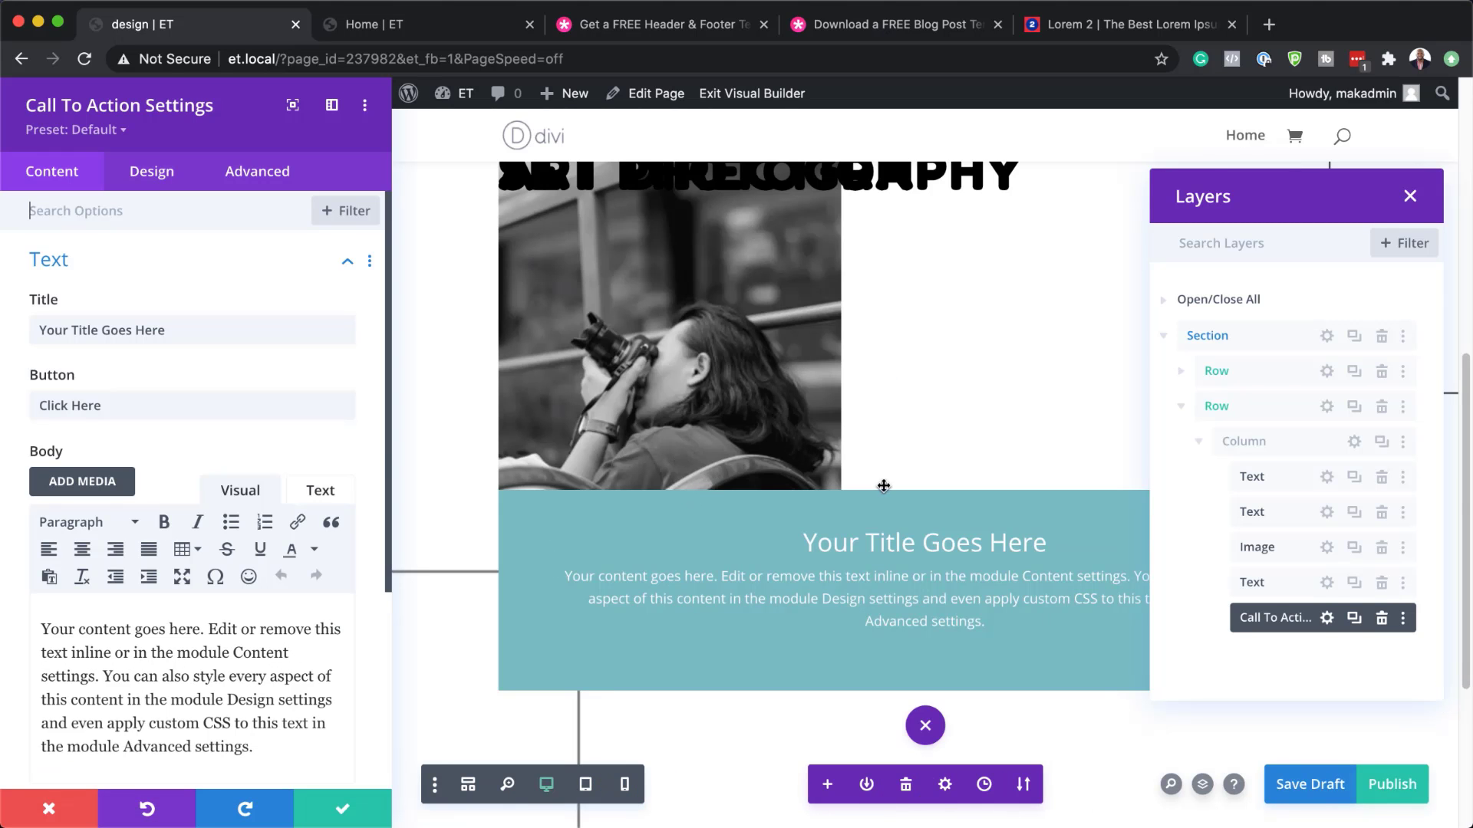
# Replace the call to action's body with Lorem ipsum placeholder text and set its title to "Jason's Art Team"
pyautogui.moveTo(260, 748); pyautogui.dragTo(20, 614)
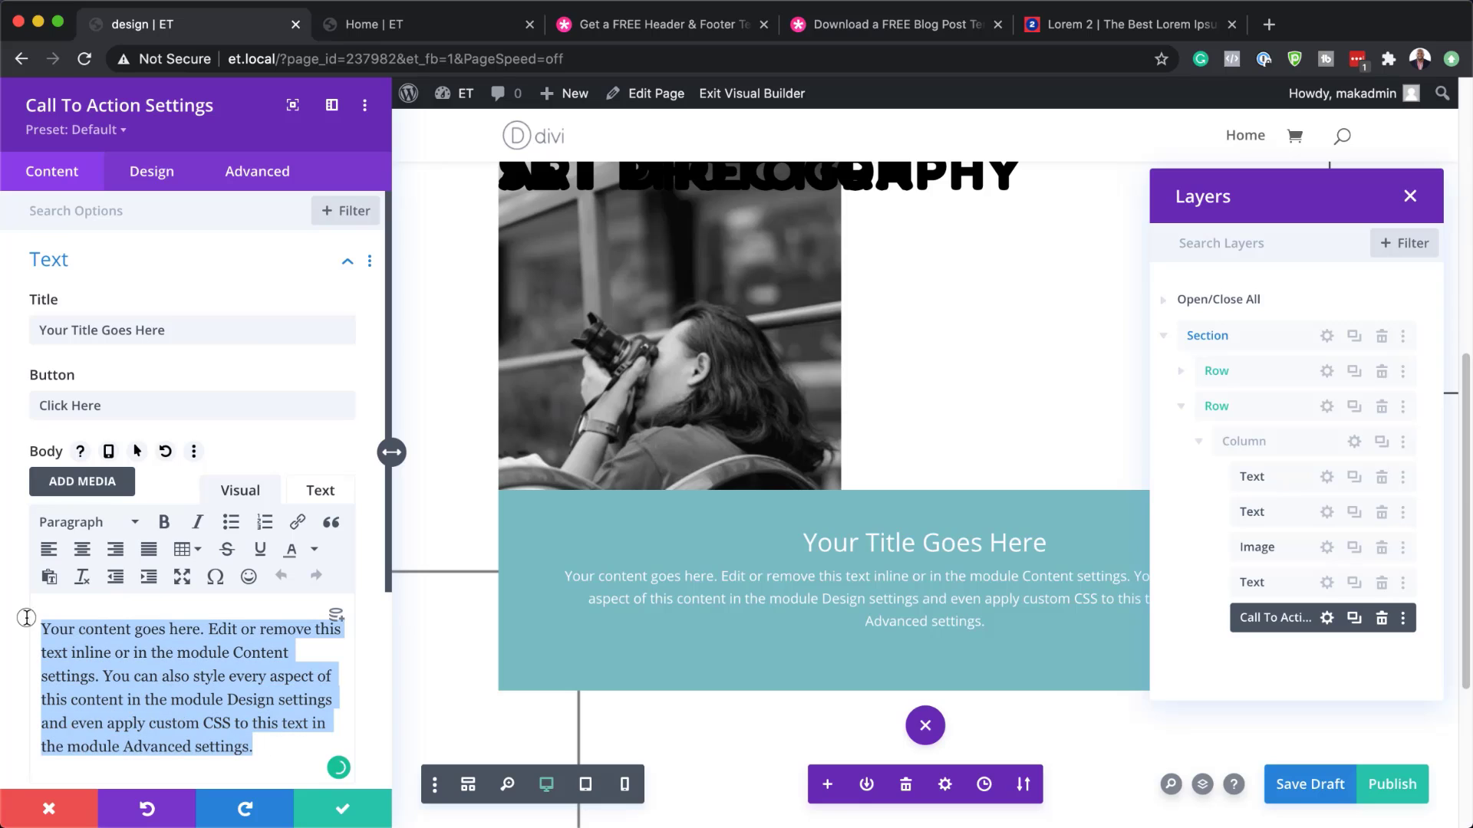
pyautogui.write('Lorem ipsum dolor sit amet, consectetuer adipiscing elit. Donec odio. Quisque volutpat mattis eros. Nullam malesuada erat ut turpis. Suspendisse urna nibh, viverra non, semper suscipit, posuere a, pede.')
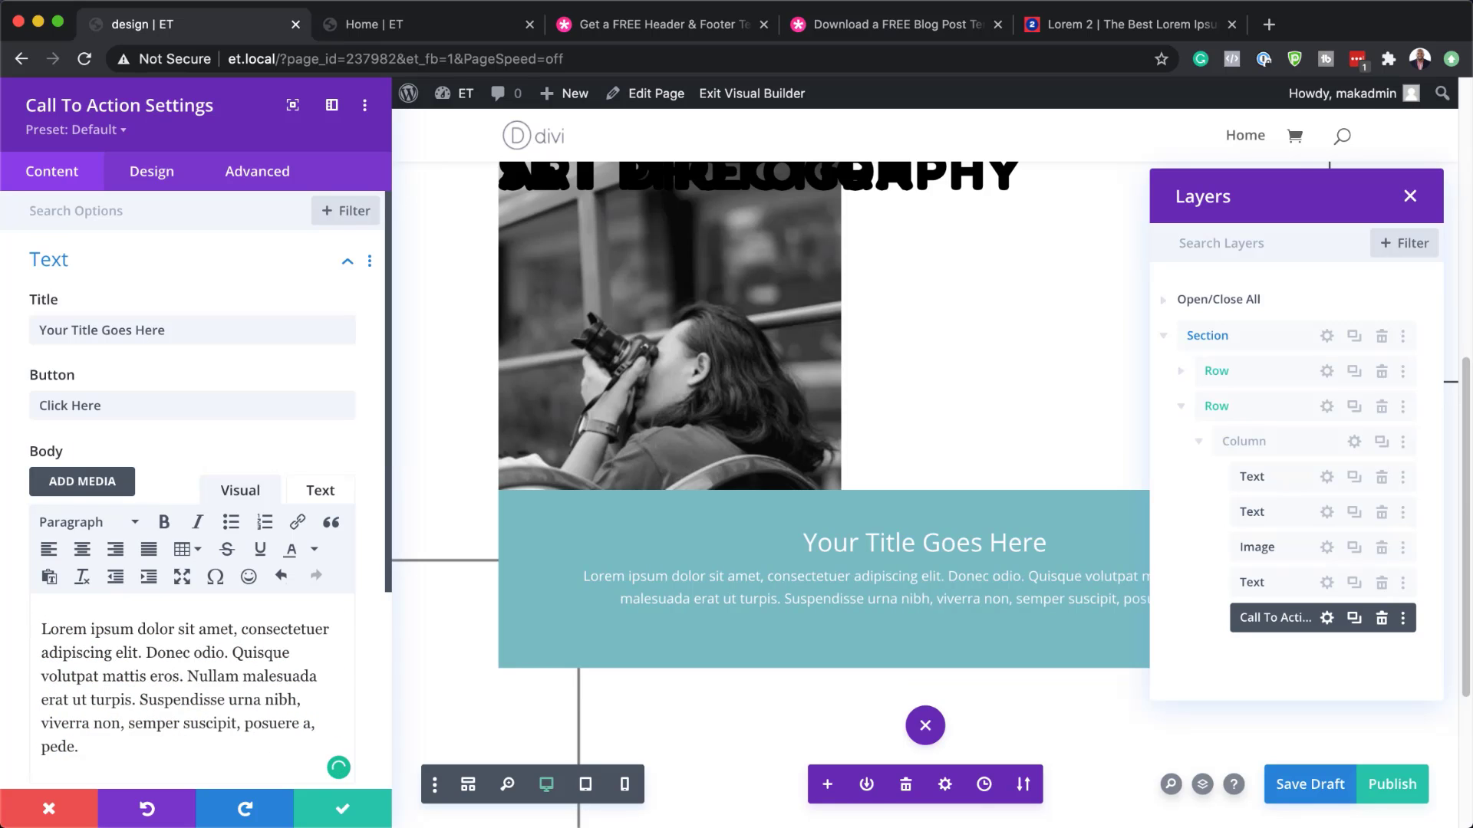
pyautogui.tripleClick(186, 330)
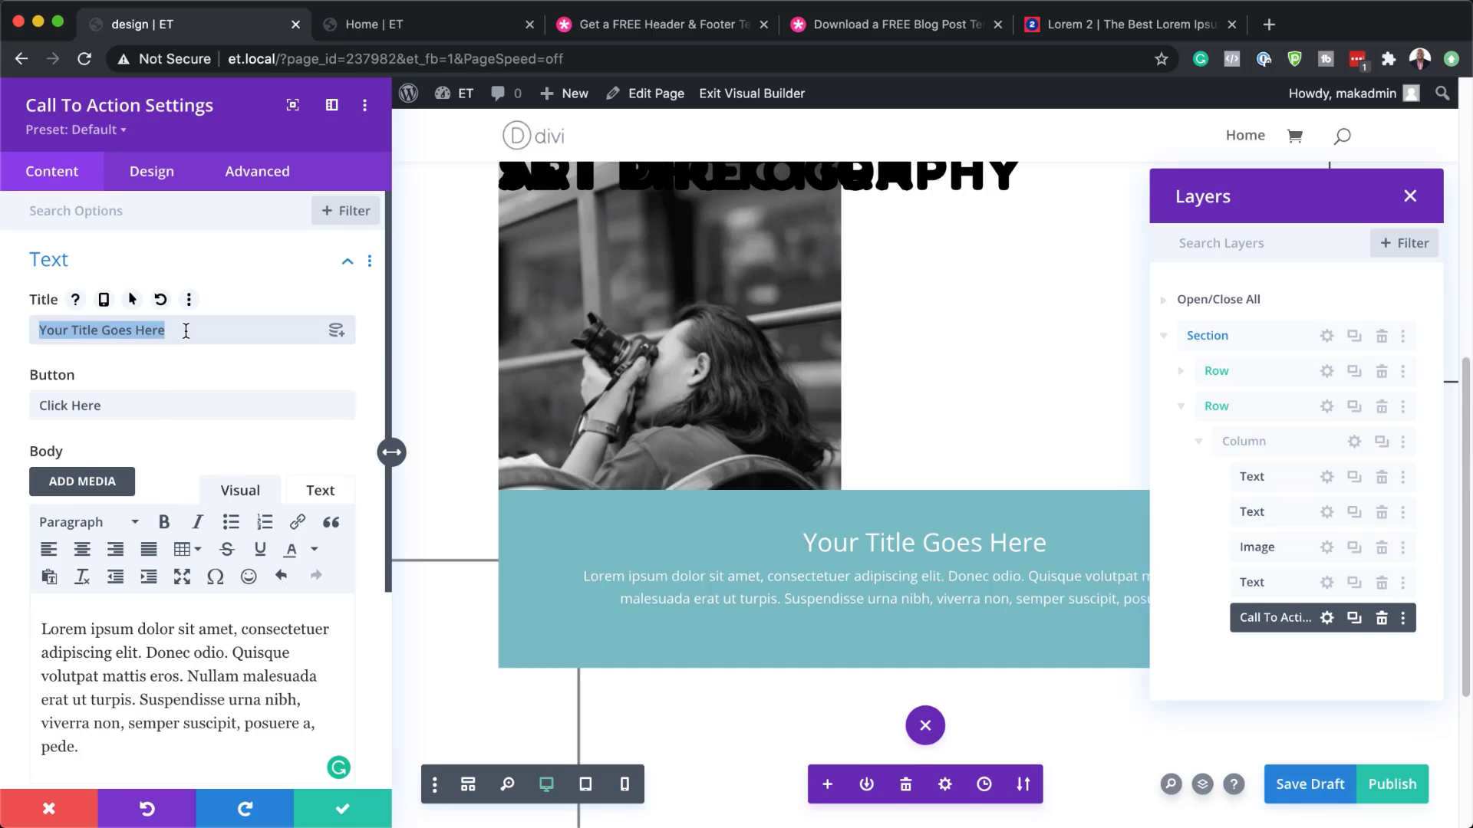
pyautogui.write("Jason's")
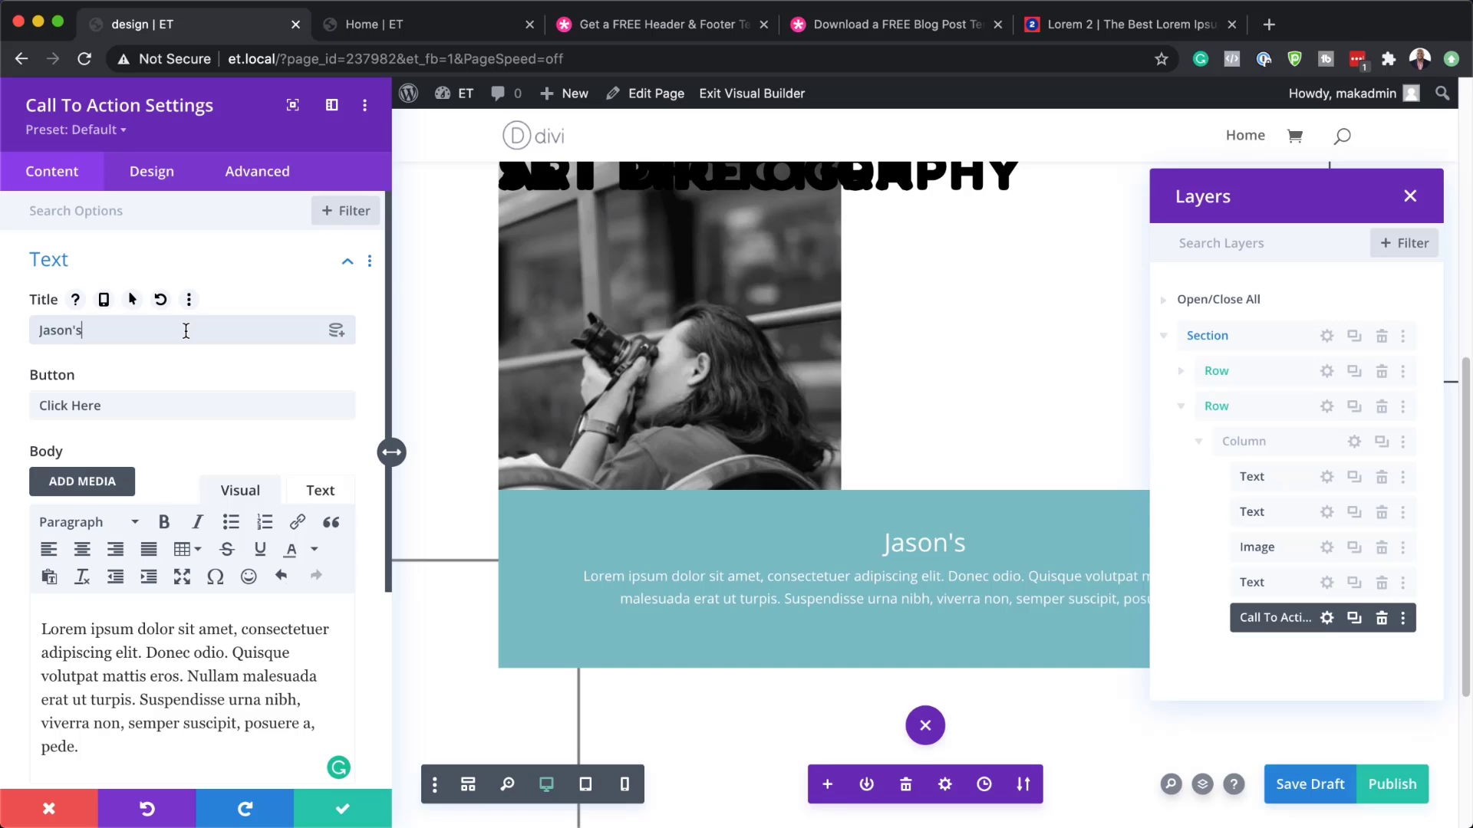
pyautogui.write(' Art Team')
# Set the call to action's button text to "BOOK Jason's Art Team"
pyautogui.tripleClick(163, 412)
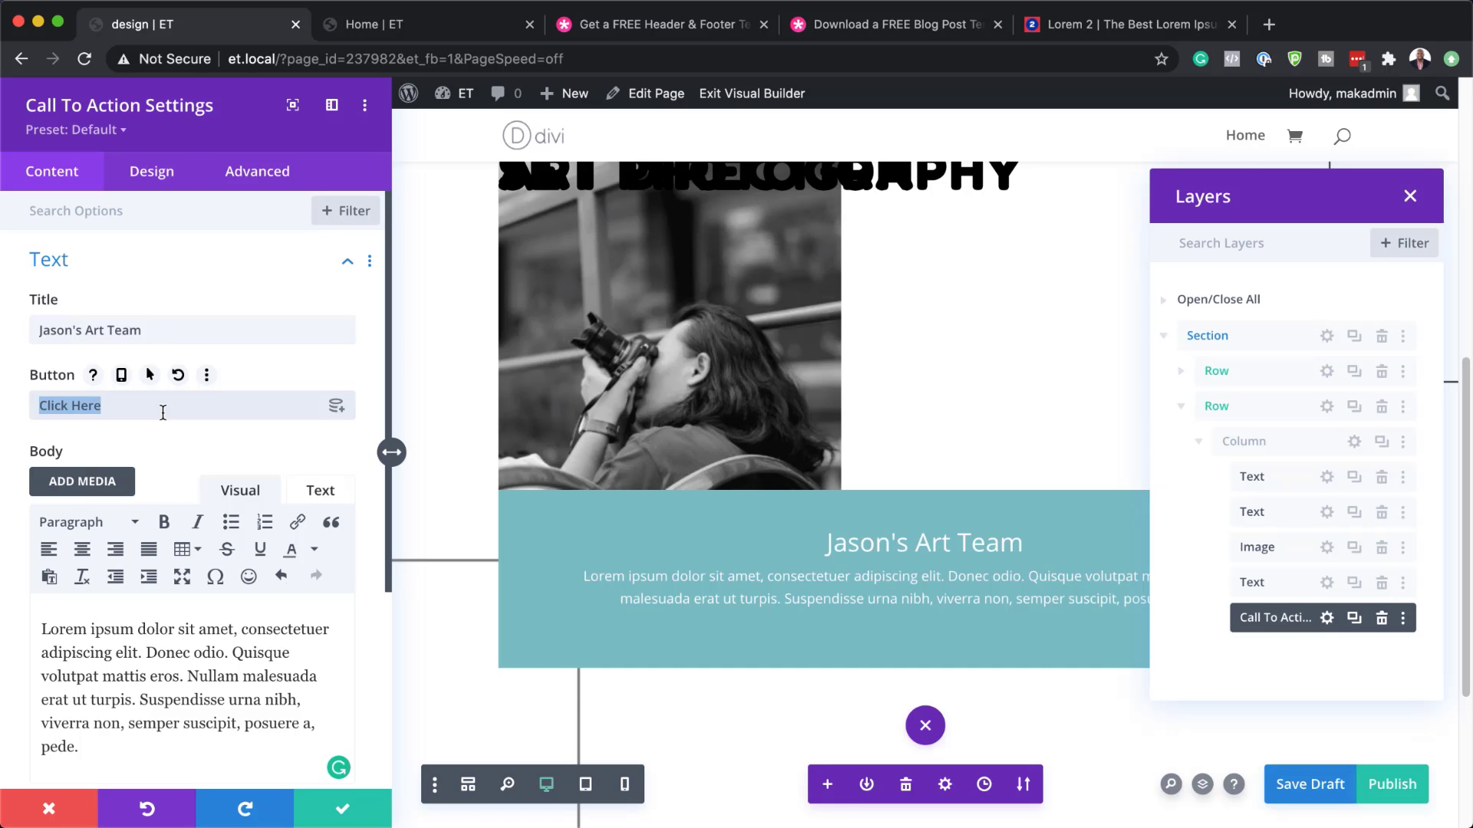
pyautogui.press('BackSpace')
pyautogui.write('BOOK')
pyautogui.write("Jason's Art Team")
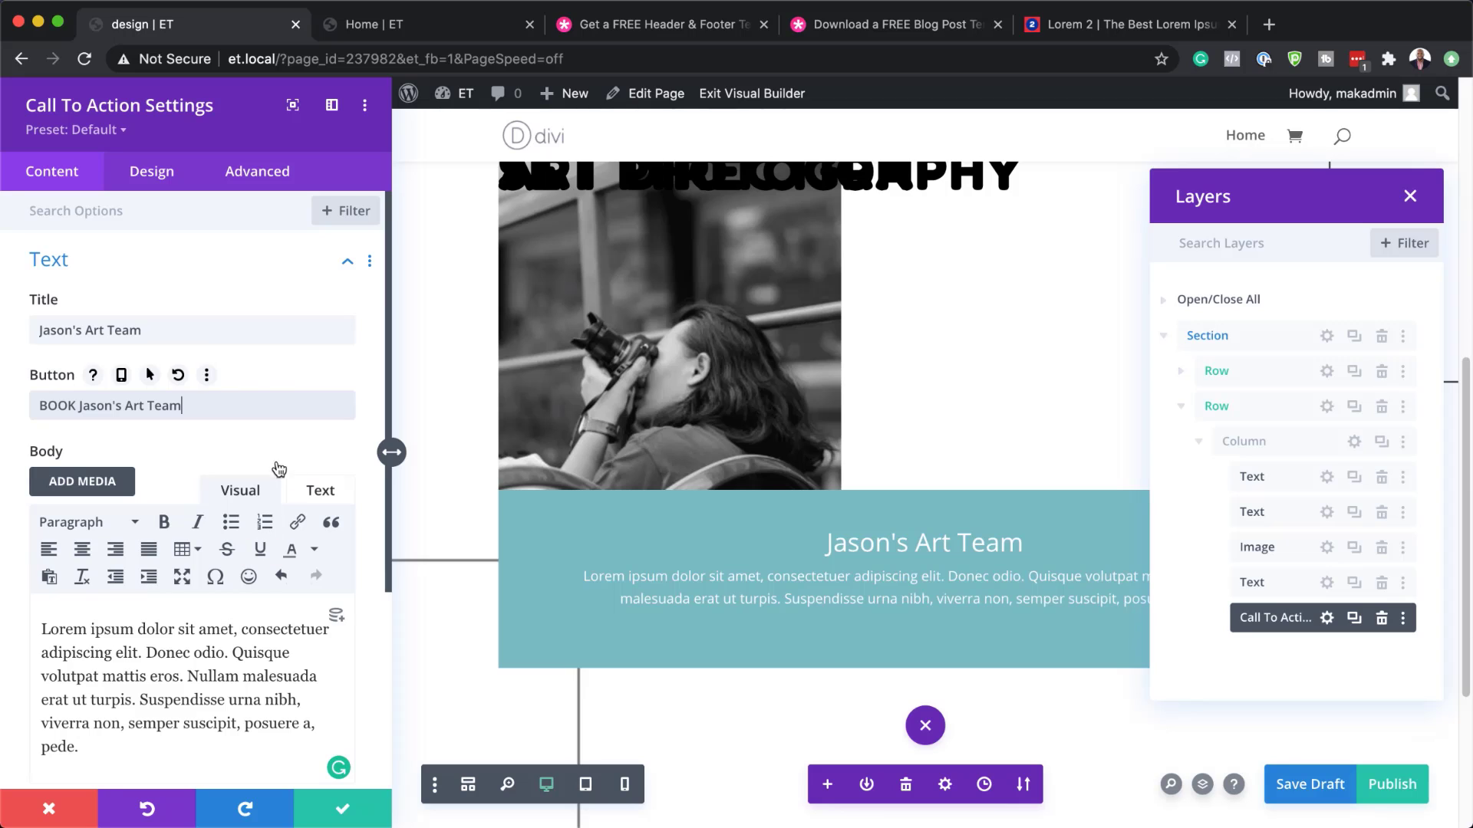
# Set the call to action's button link URL to "#"
pyautogui.scroll(-3, 206, 566)
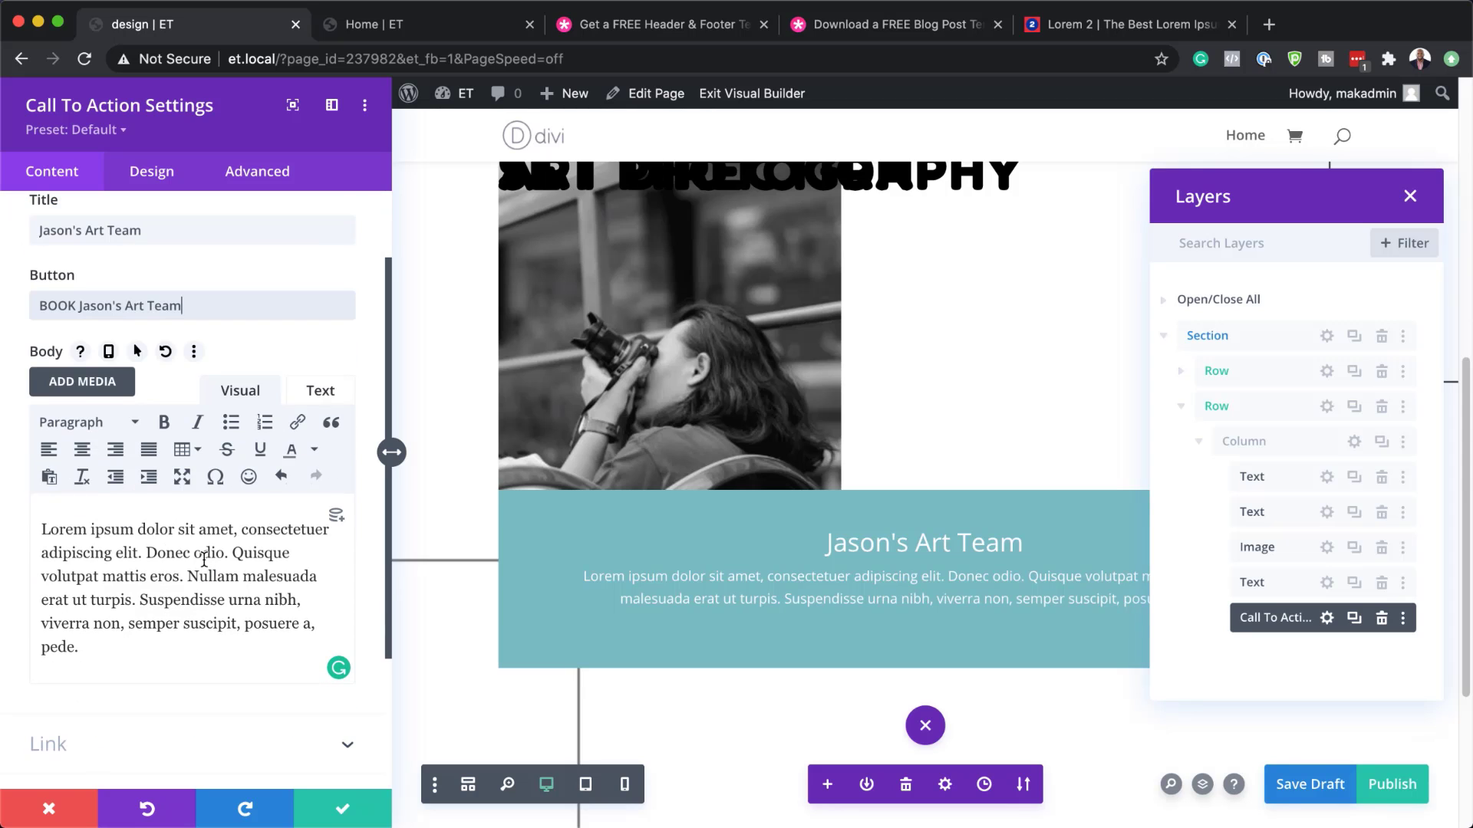
pyautogui.scroll(-2, 204, 560)
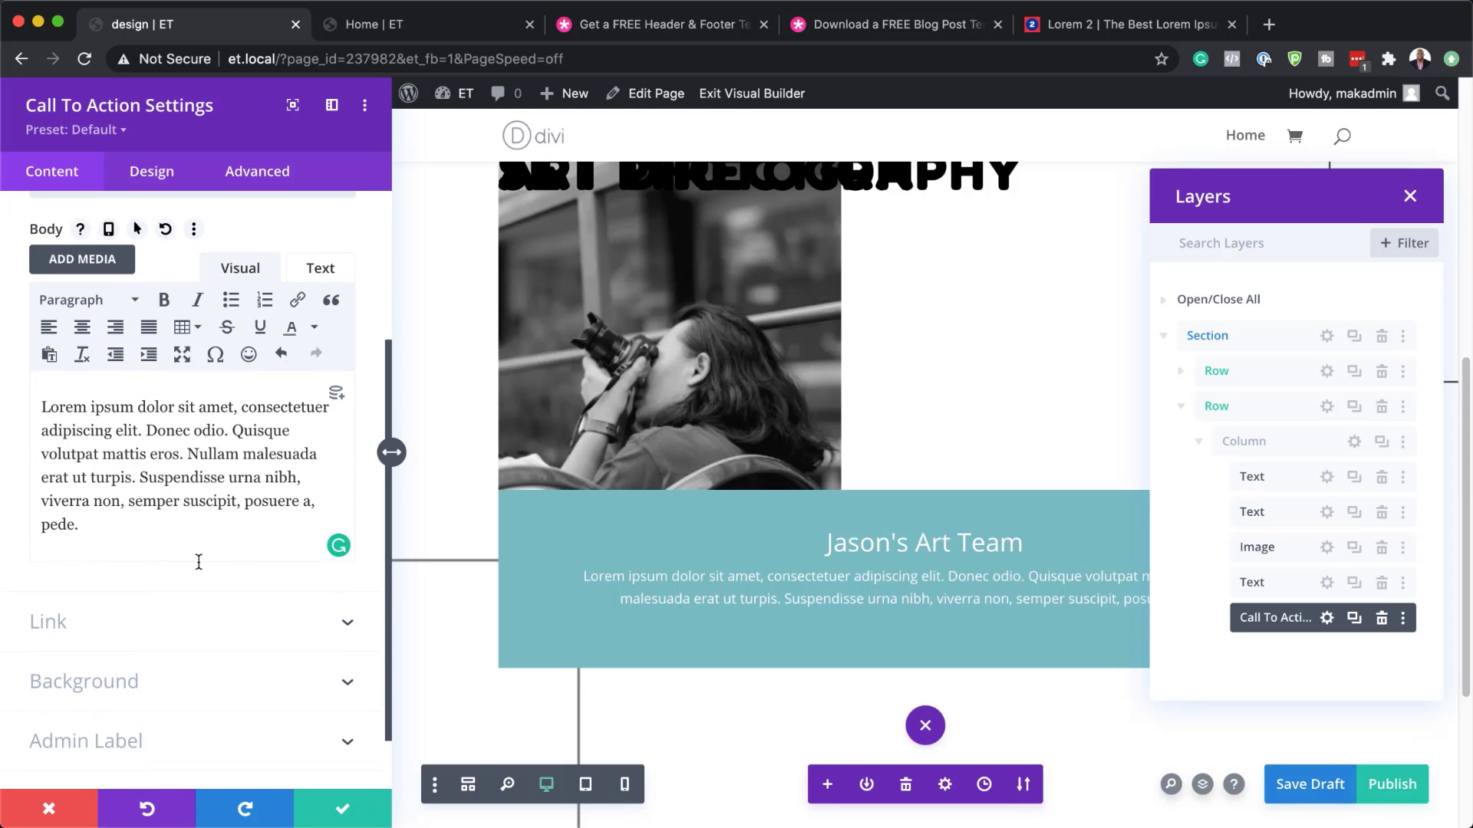
pyautogui.click(46, 625)
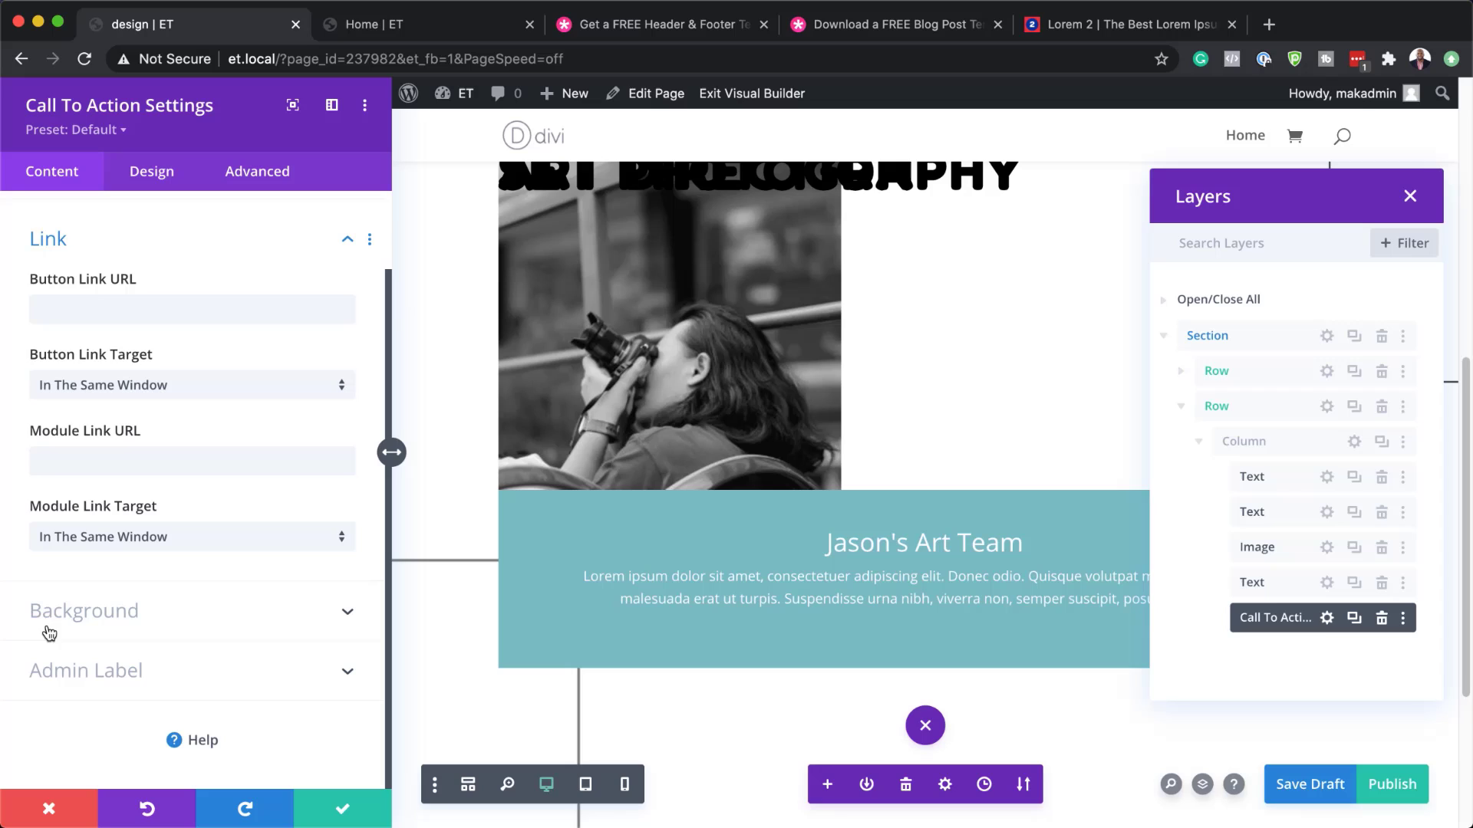
pyautogui.click(101, 303)
pyautogui.write('#')
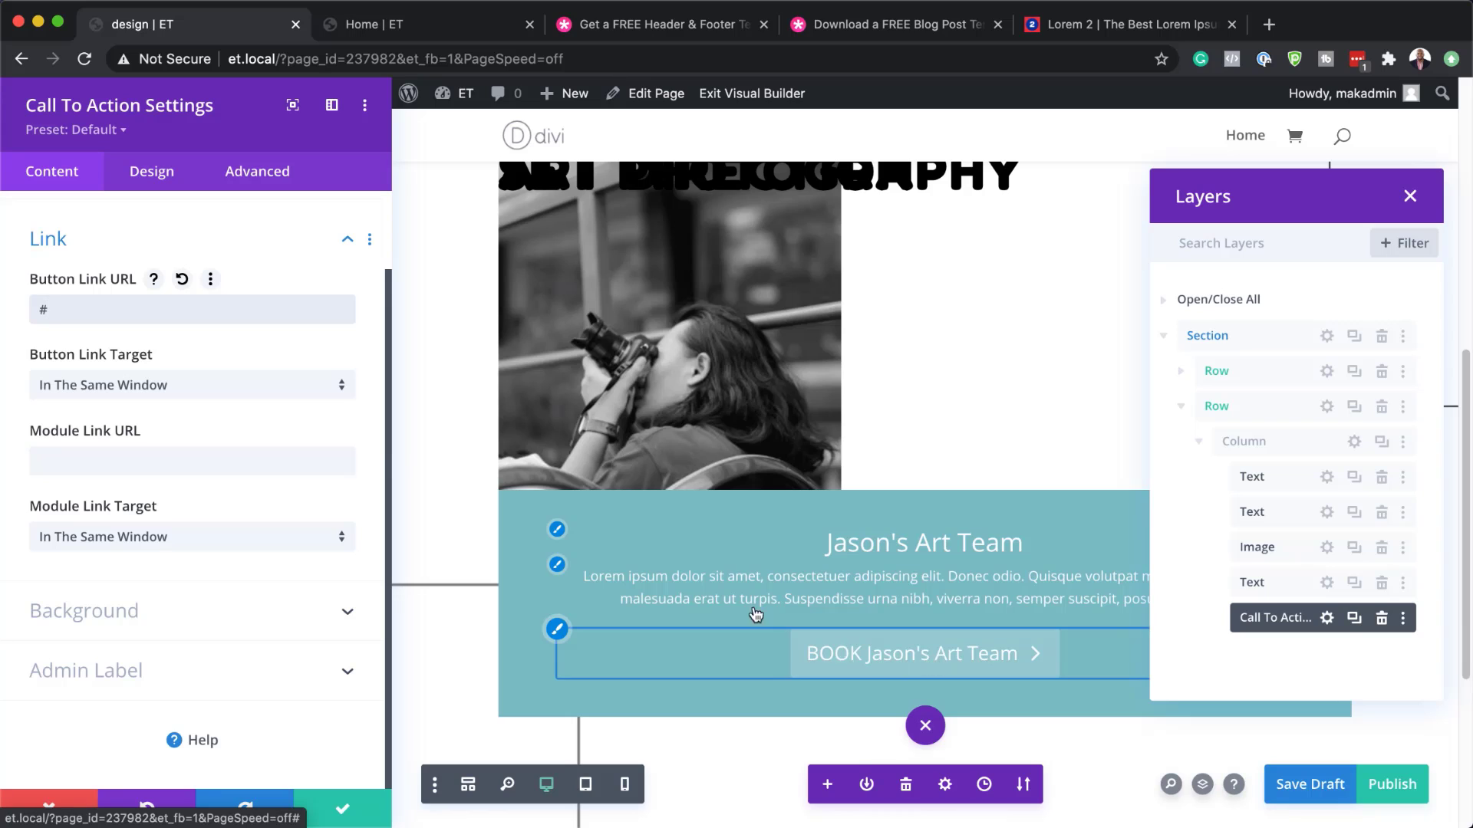
# Correct the capitalisation of the button text so it reads "Book Jason's Art Team"
pyautogui.scroll(2, 155, 416)
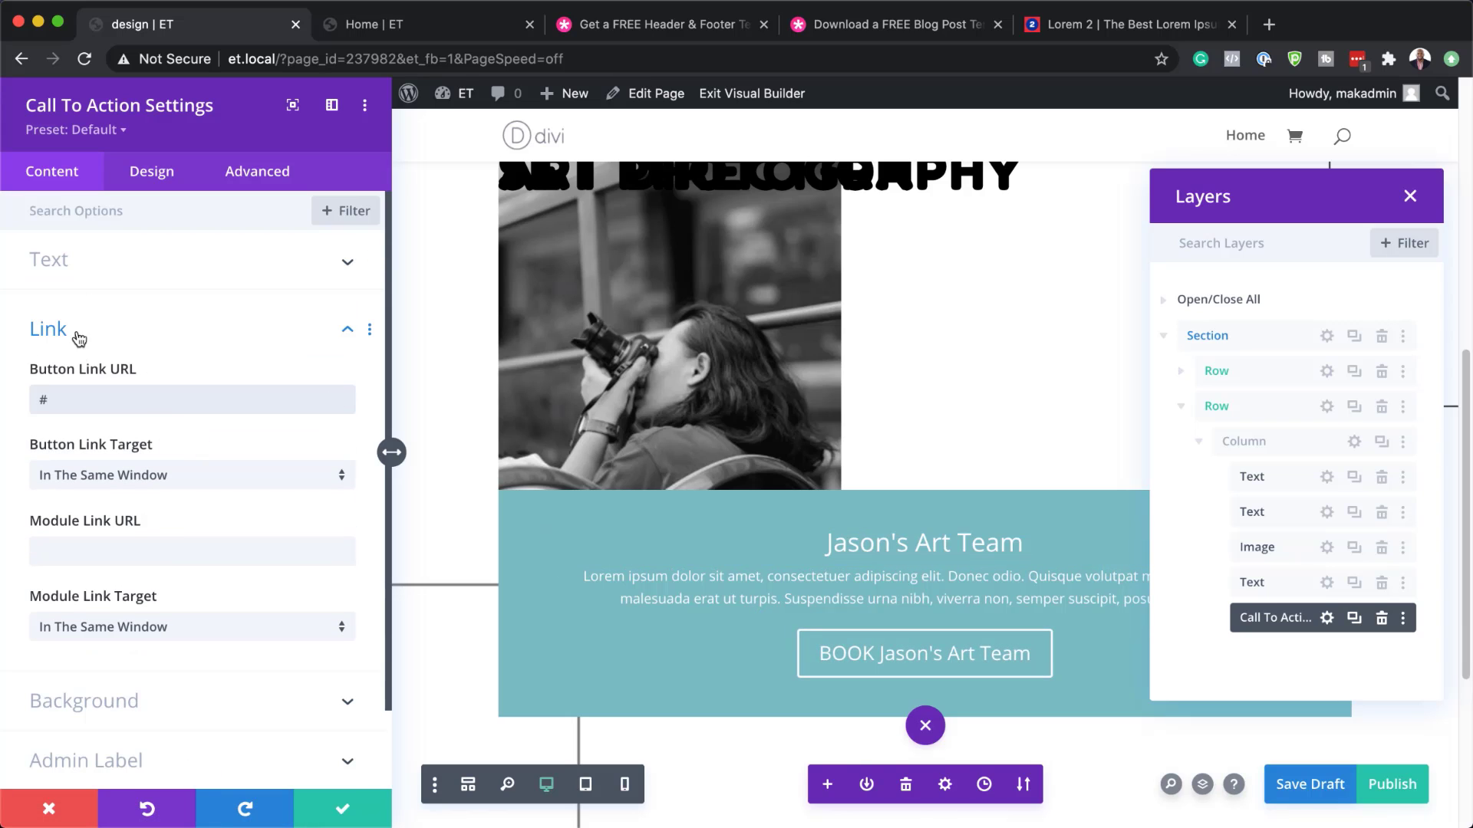
pyautogui.click(72, 260)
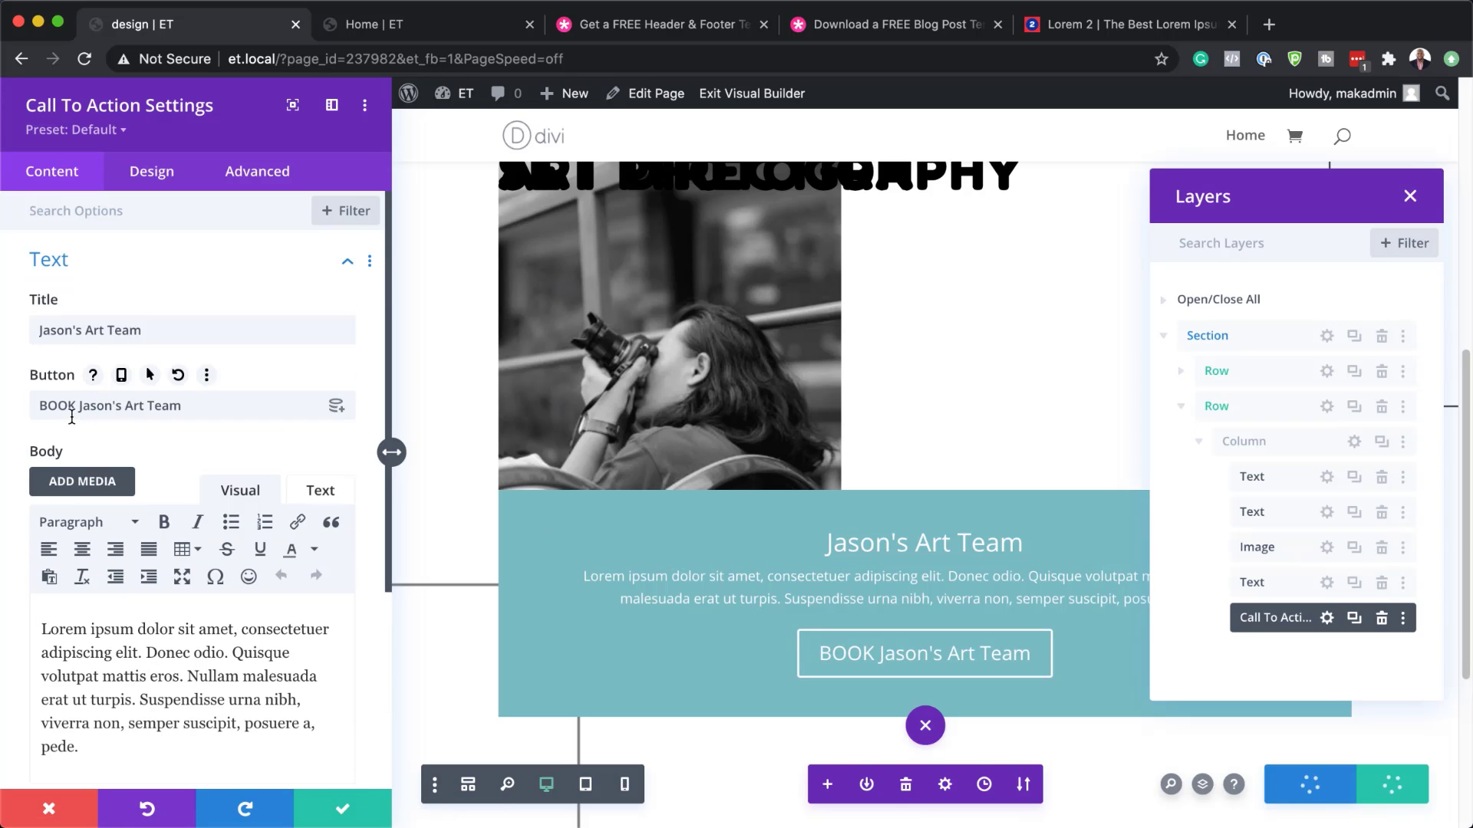
pyautogui.moveTo(74, 407); pyautogui.dragTo(48, 408)
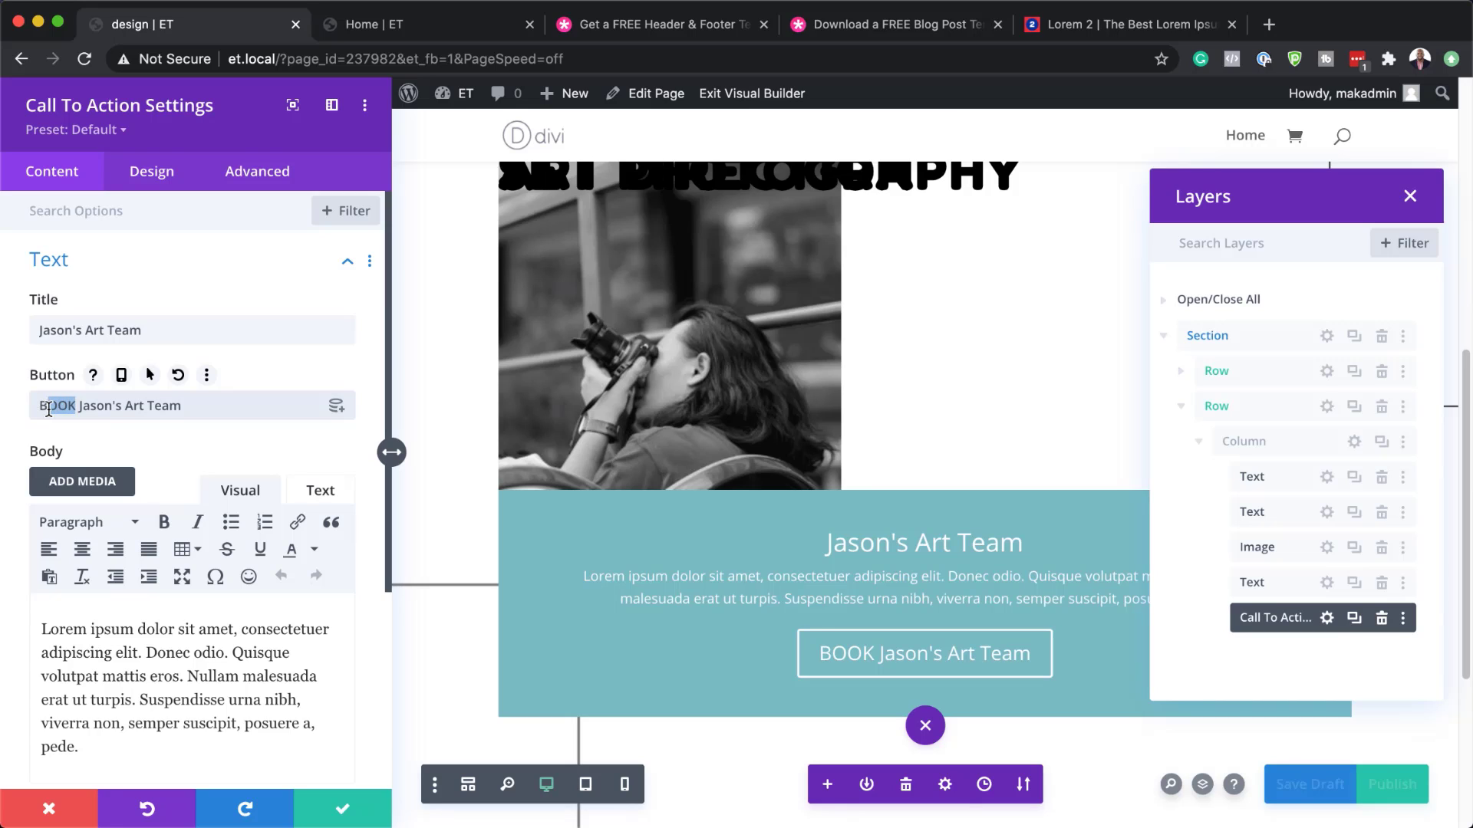
pyautogui.write('ook')
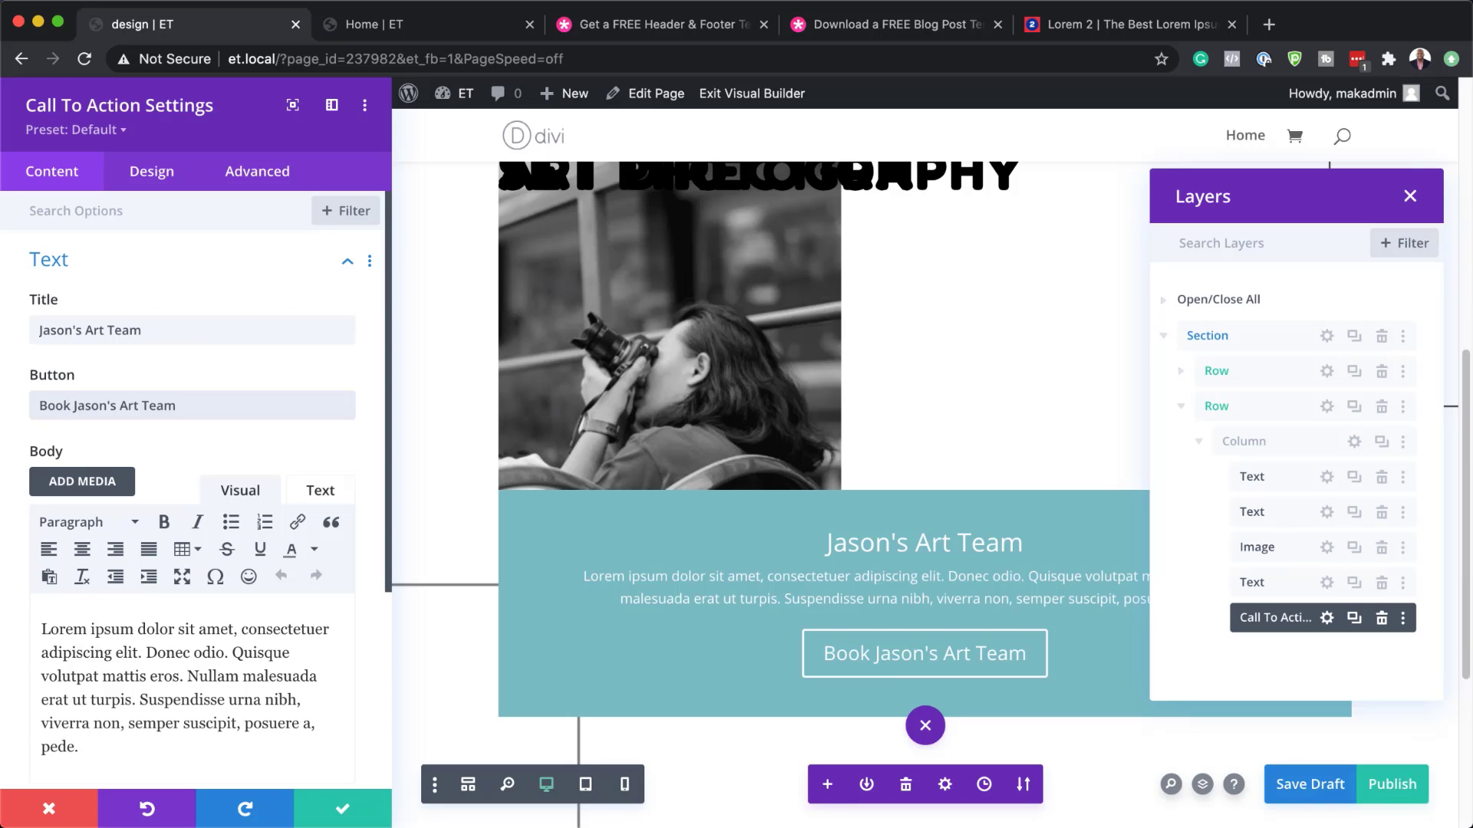
# Make the call to action's background transparent and disable the use of a background color
pyautogui.scroll(-5, 237, 680)
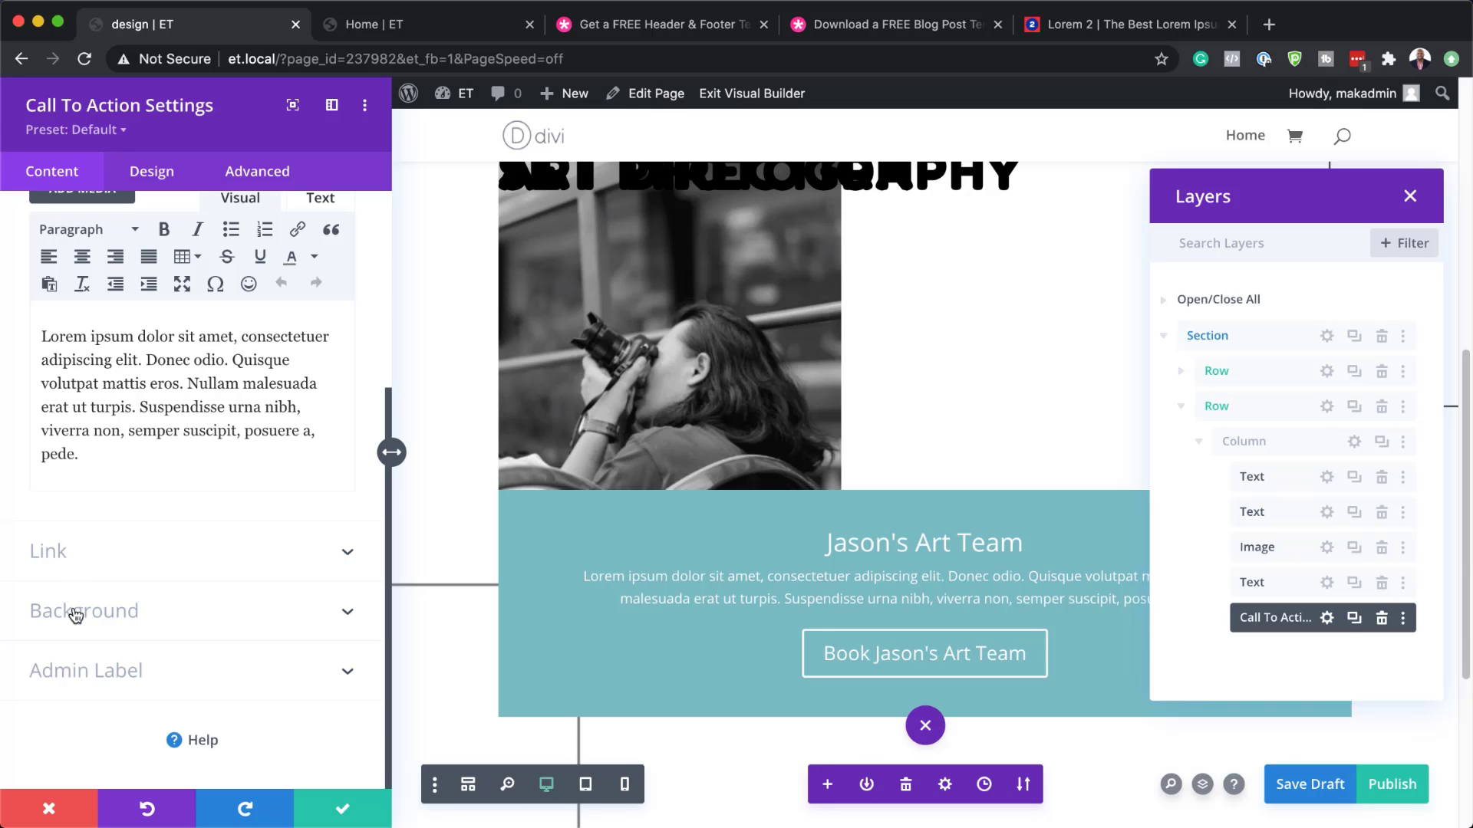
pyautogui.click(100, 611)
pyautogui.click(342, 561)
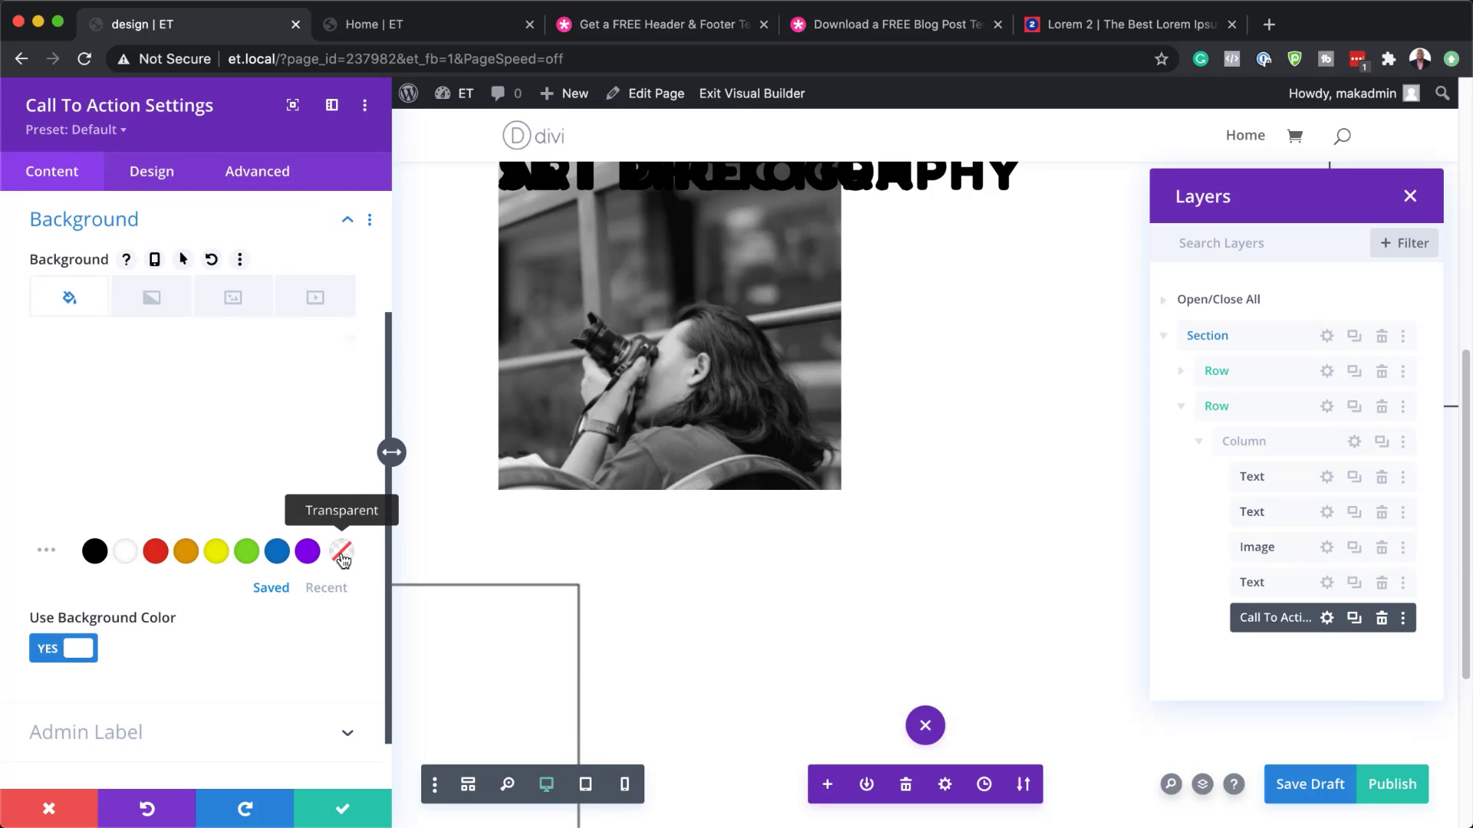
pyautogui.click(46, 648)
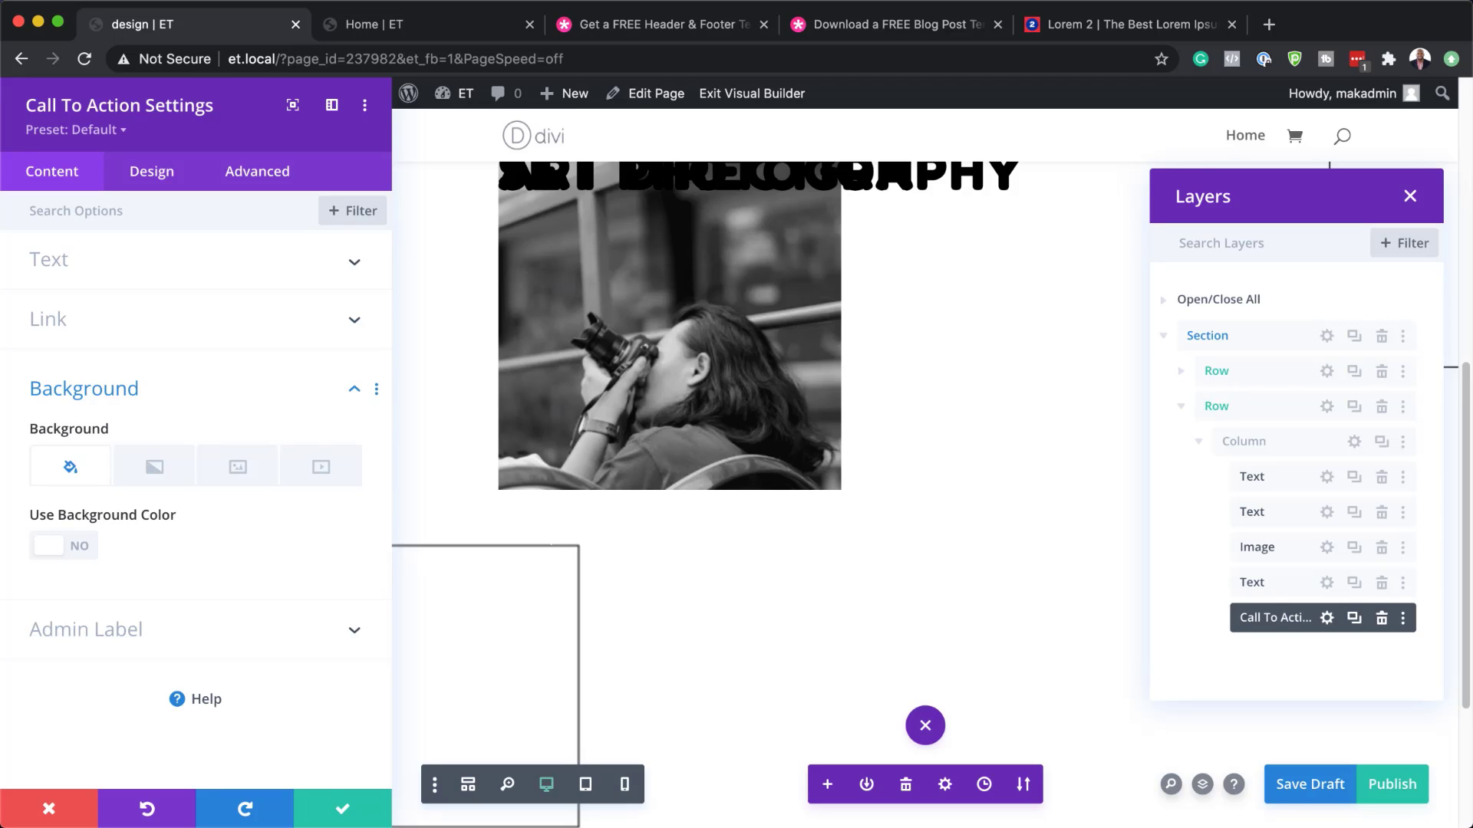
# Set the call to action's general text alignment to right
pyautogui.click(175, 178)
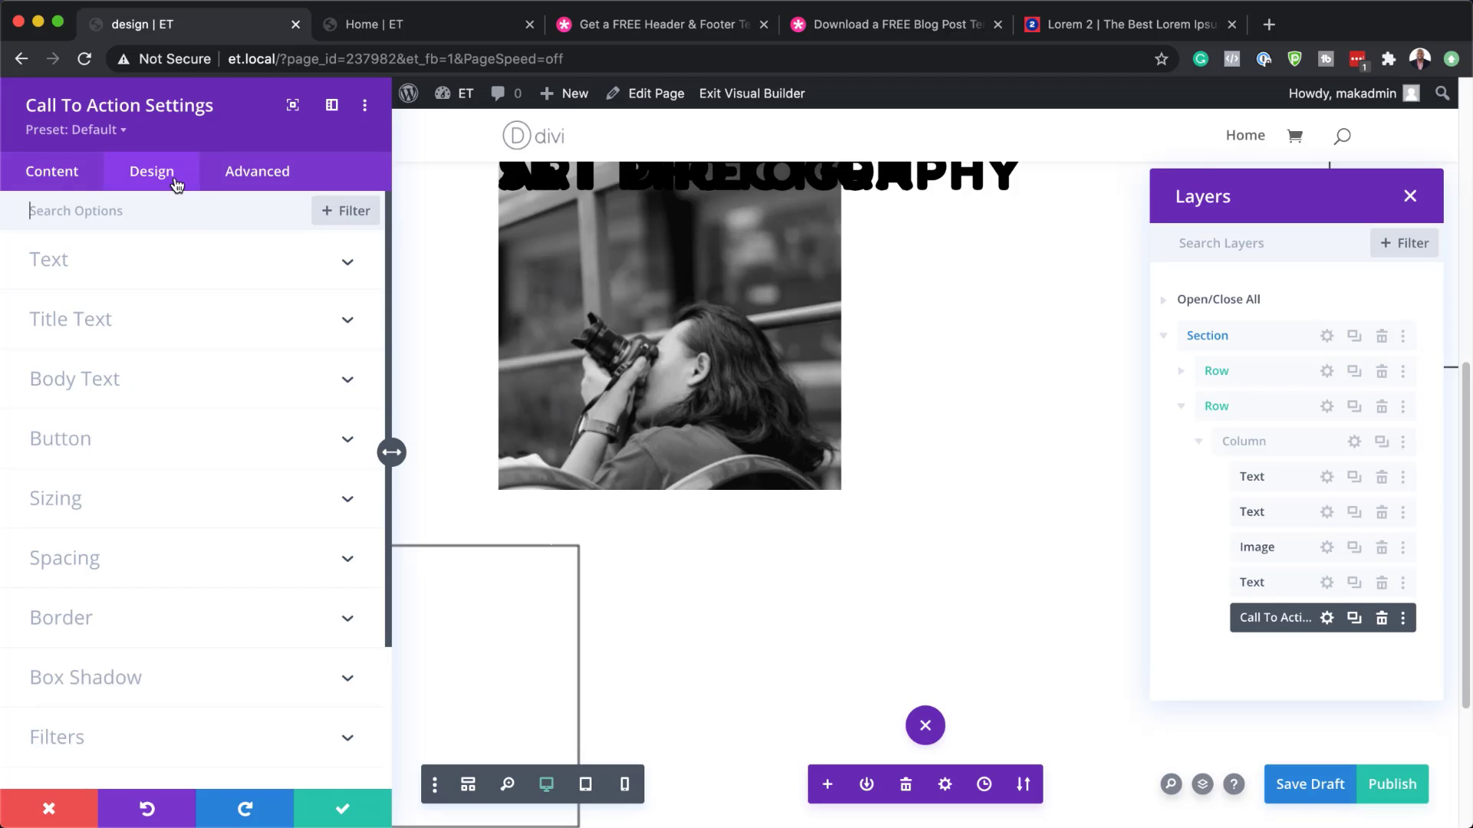
pyautogui.click(85, 264)
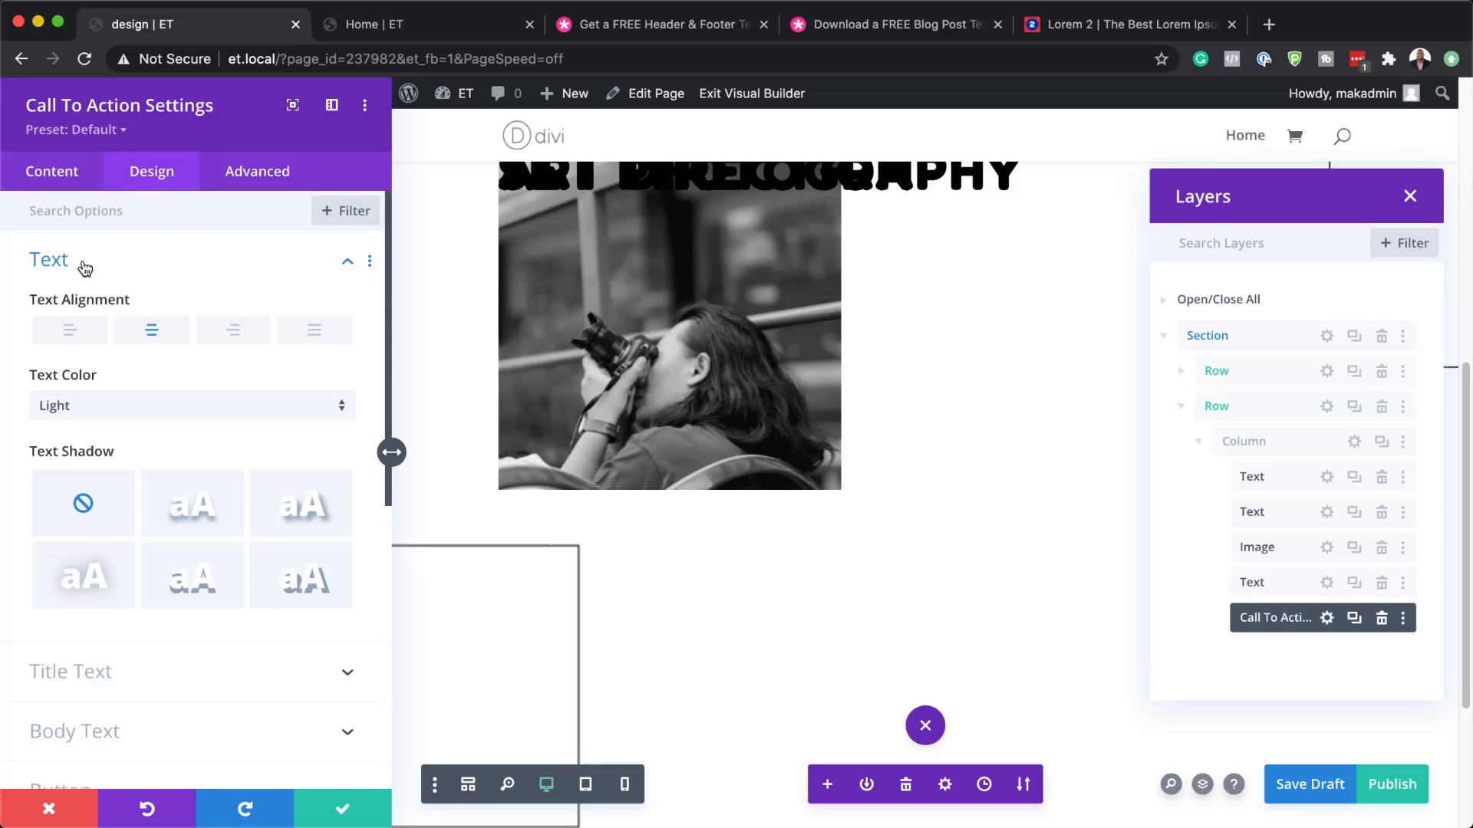
pyautogui.click(230, 330)
pyautogui.moveTo(70, 382)
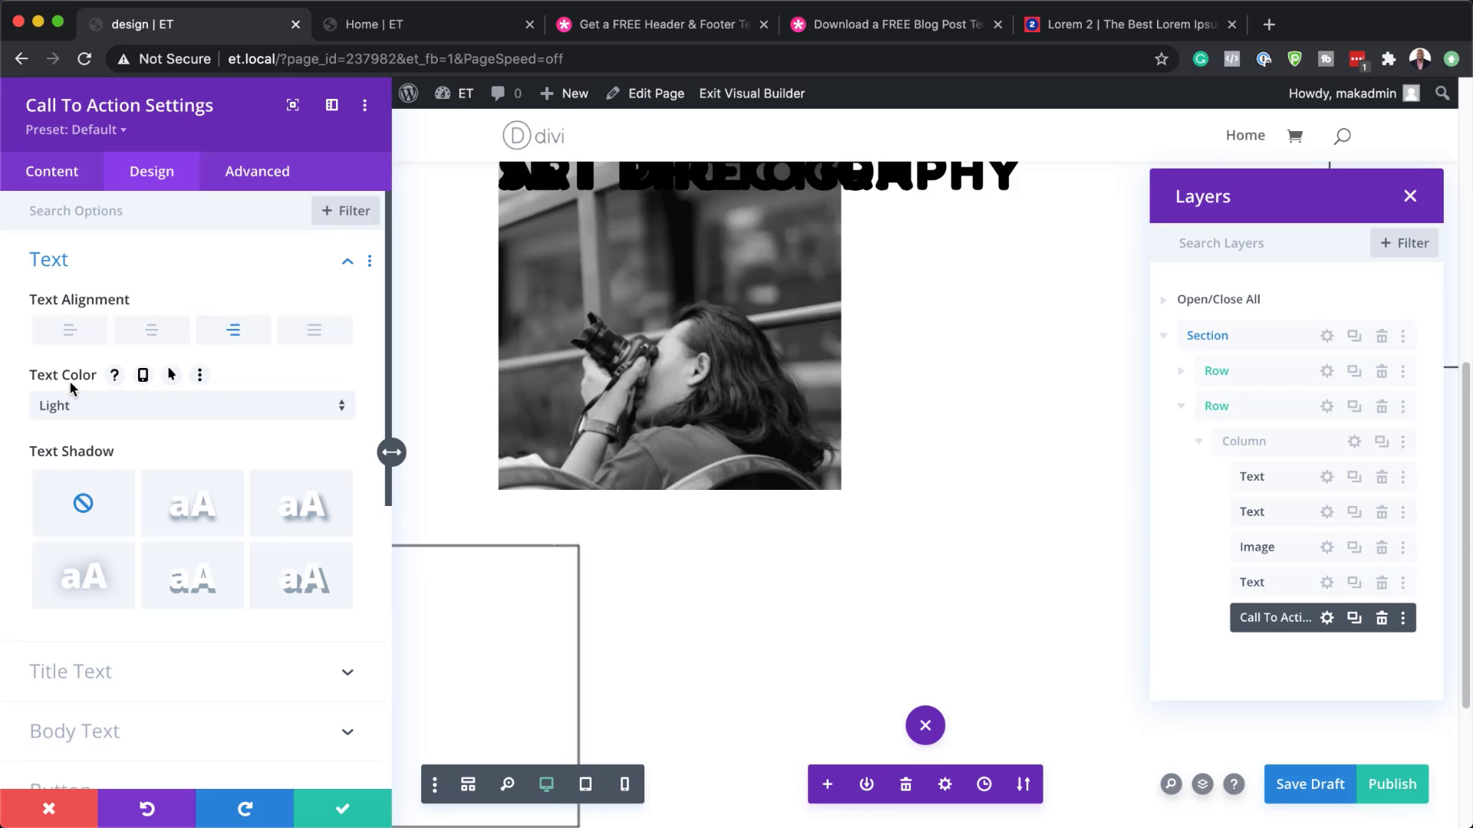
# Set the call to action's title font to Fredoka One and align the title text left
pyautogui.scroll(-3, 201, 531)
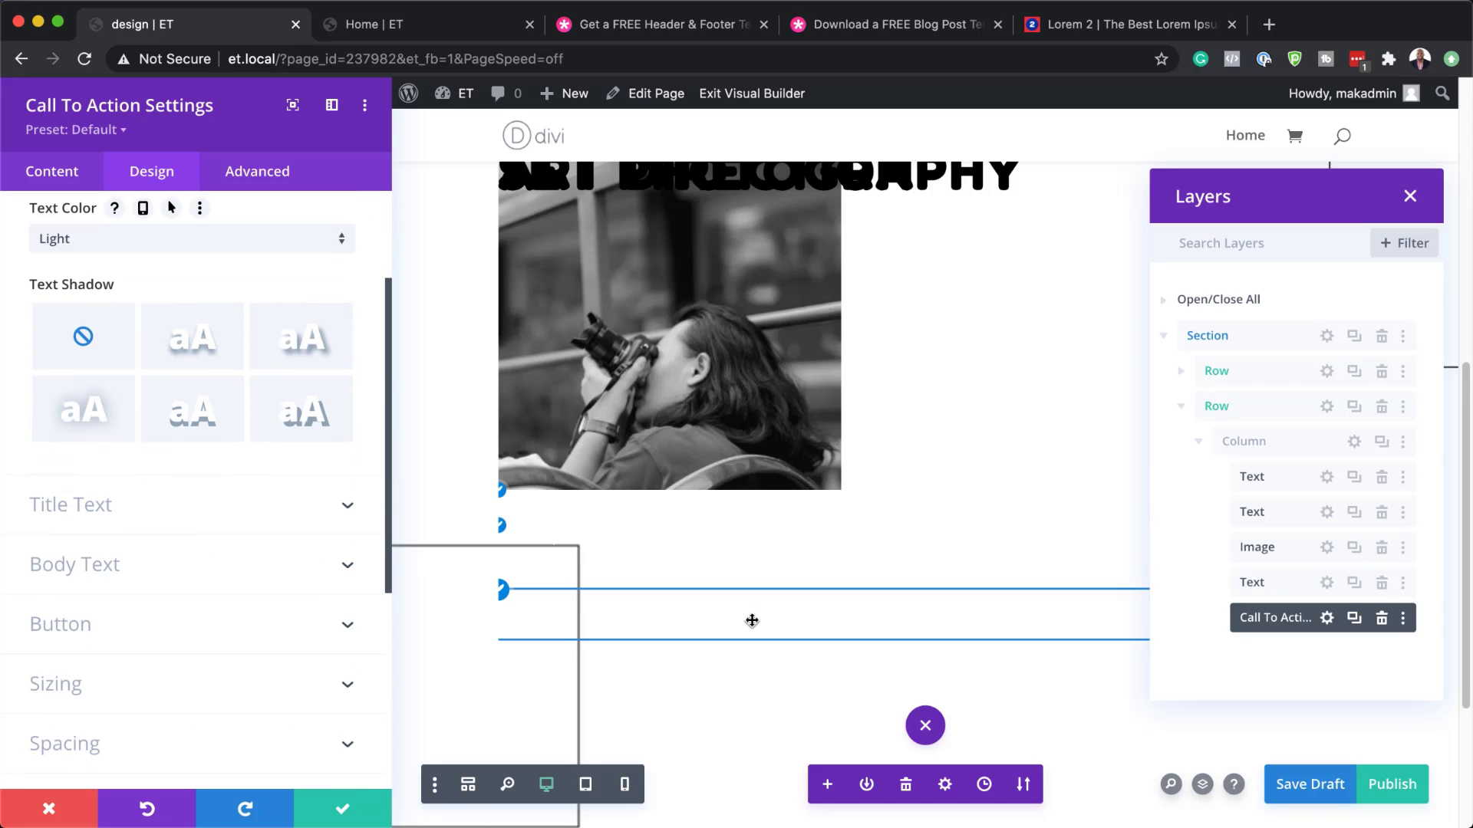
pyautogui.click(506, 498)
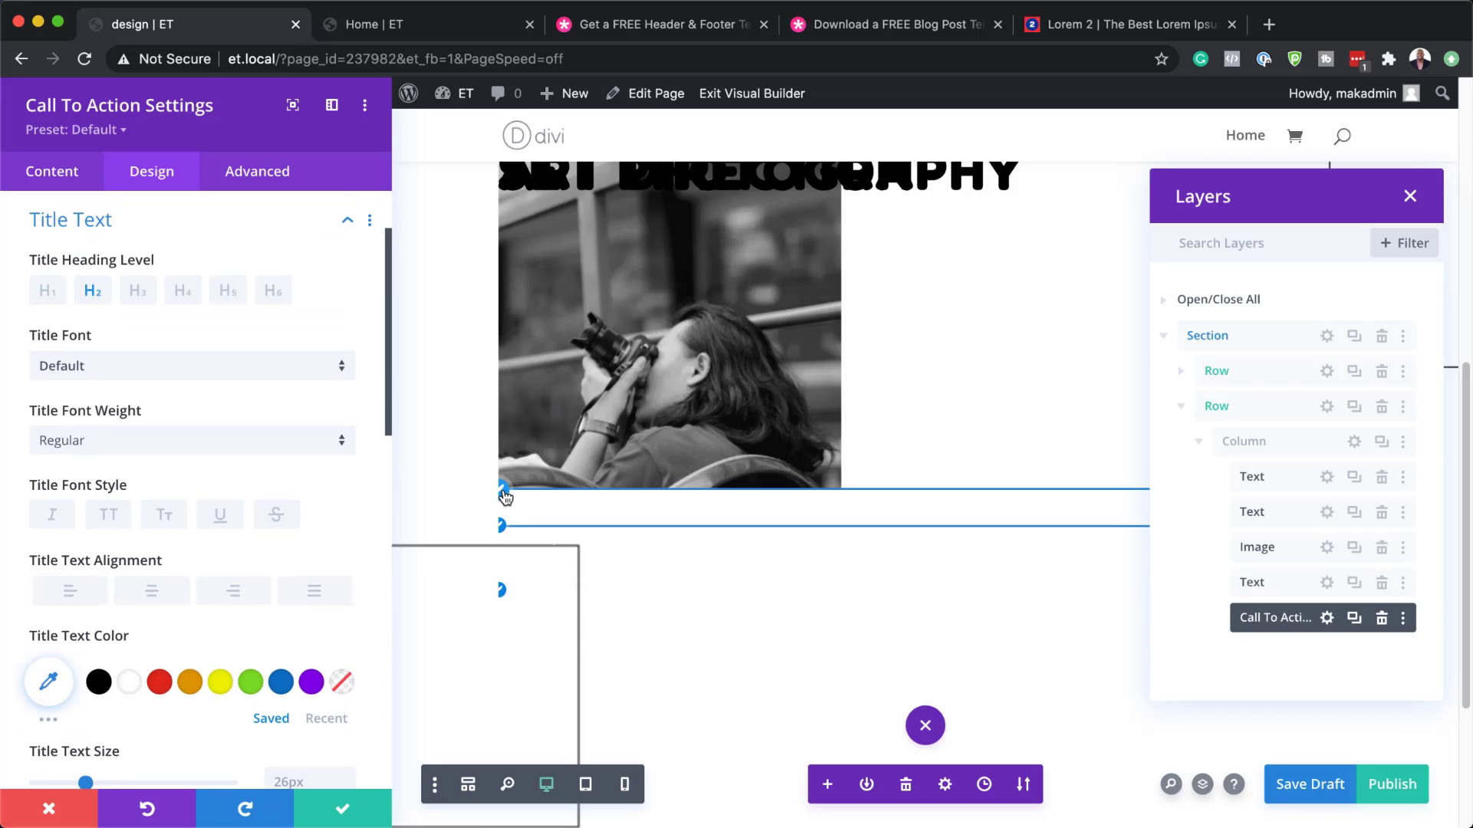
pyautogui.click(125, 372)
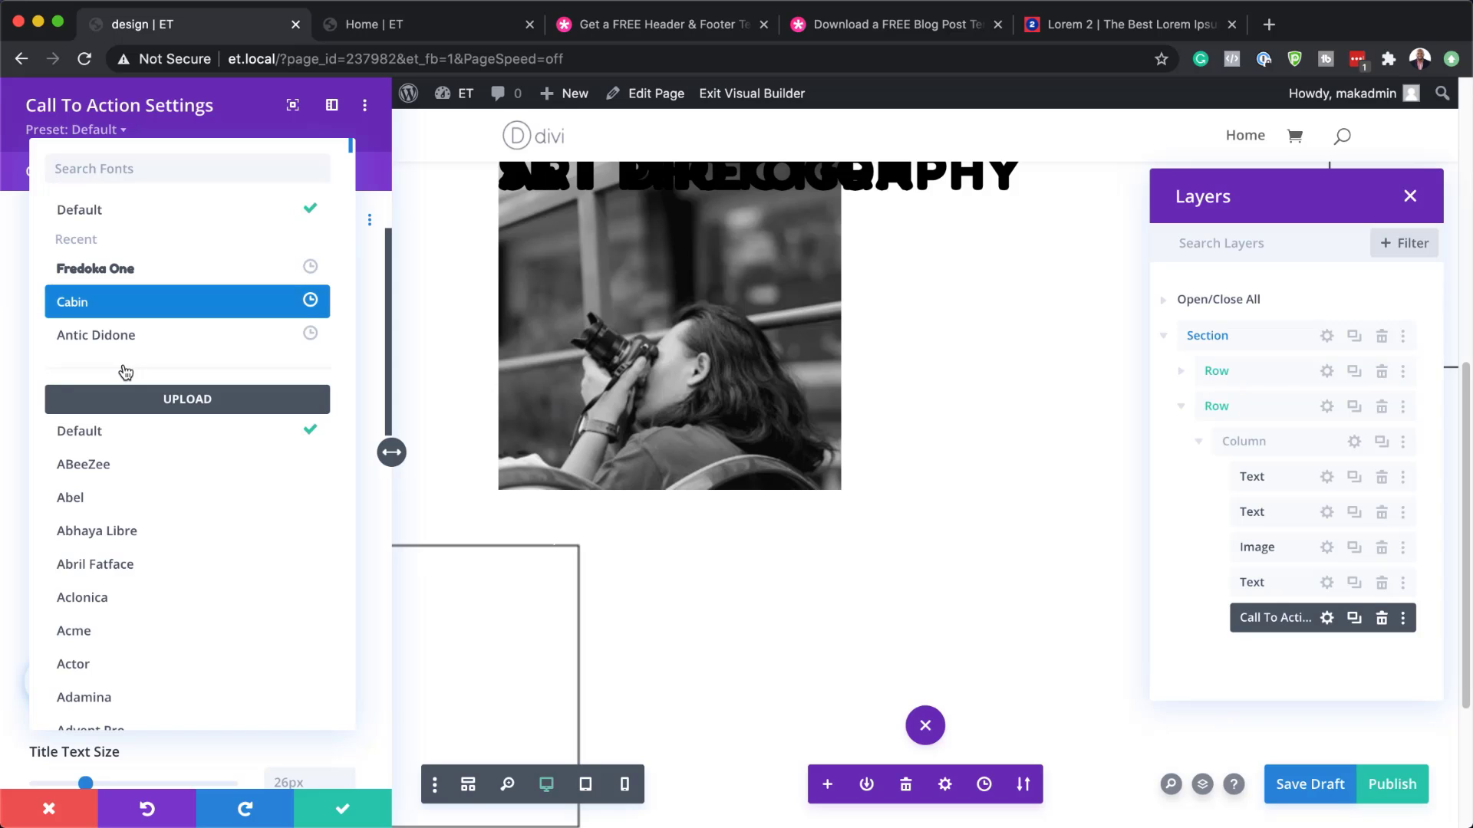
pyautogui.click(148, 270)
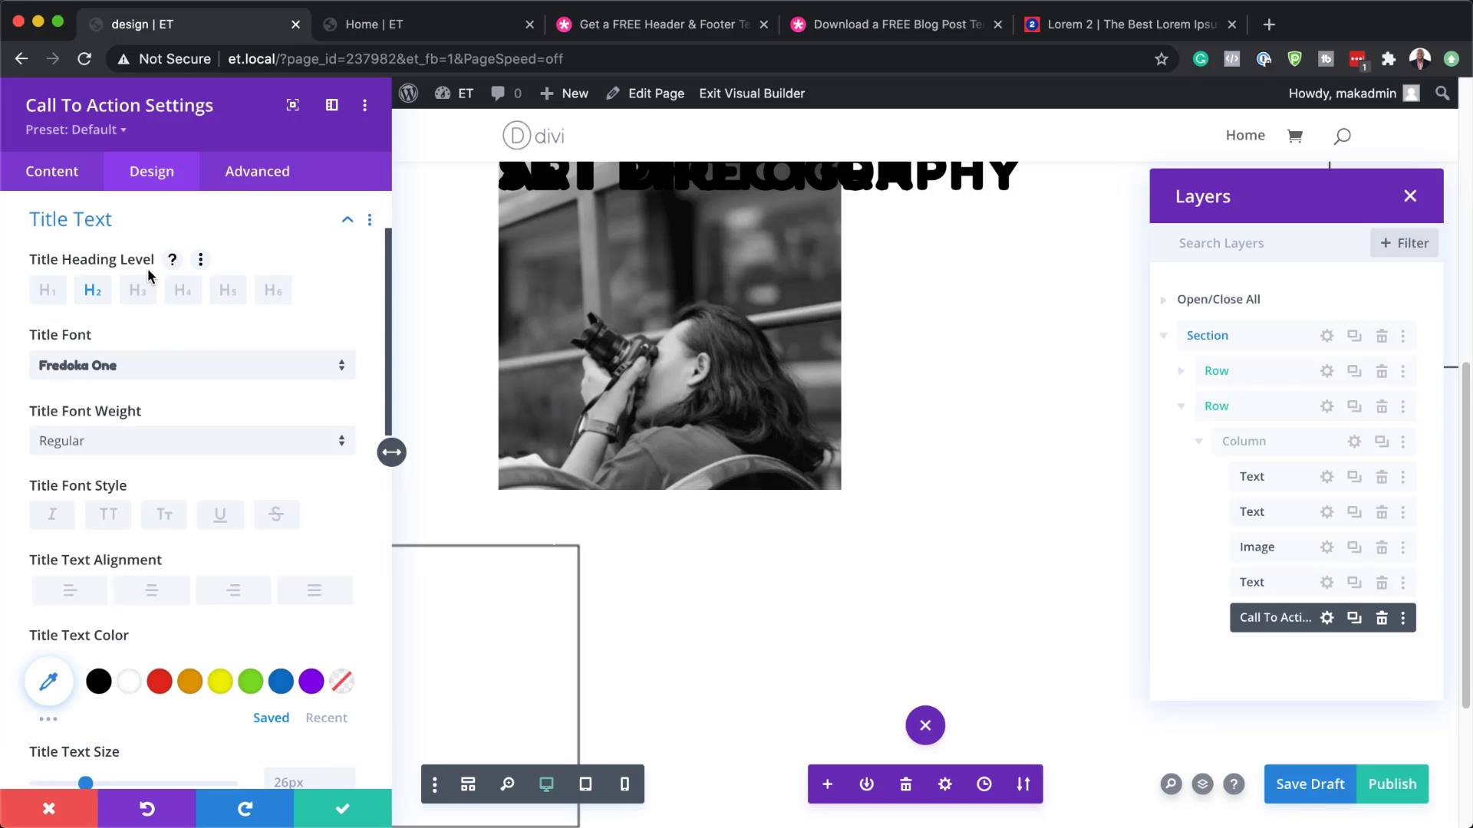
pyautogui.scroll(-1, 287, 542)
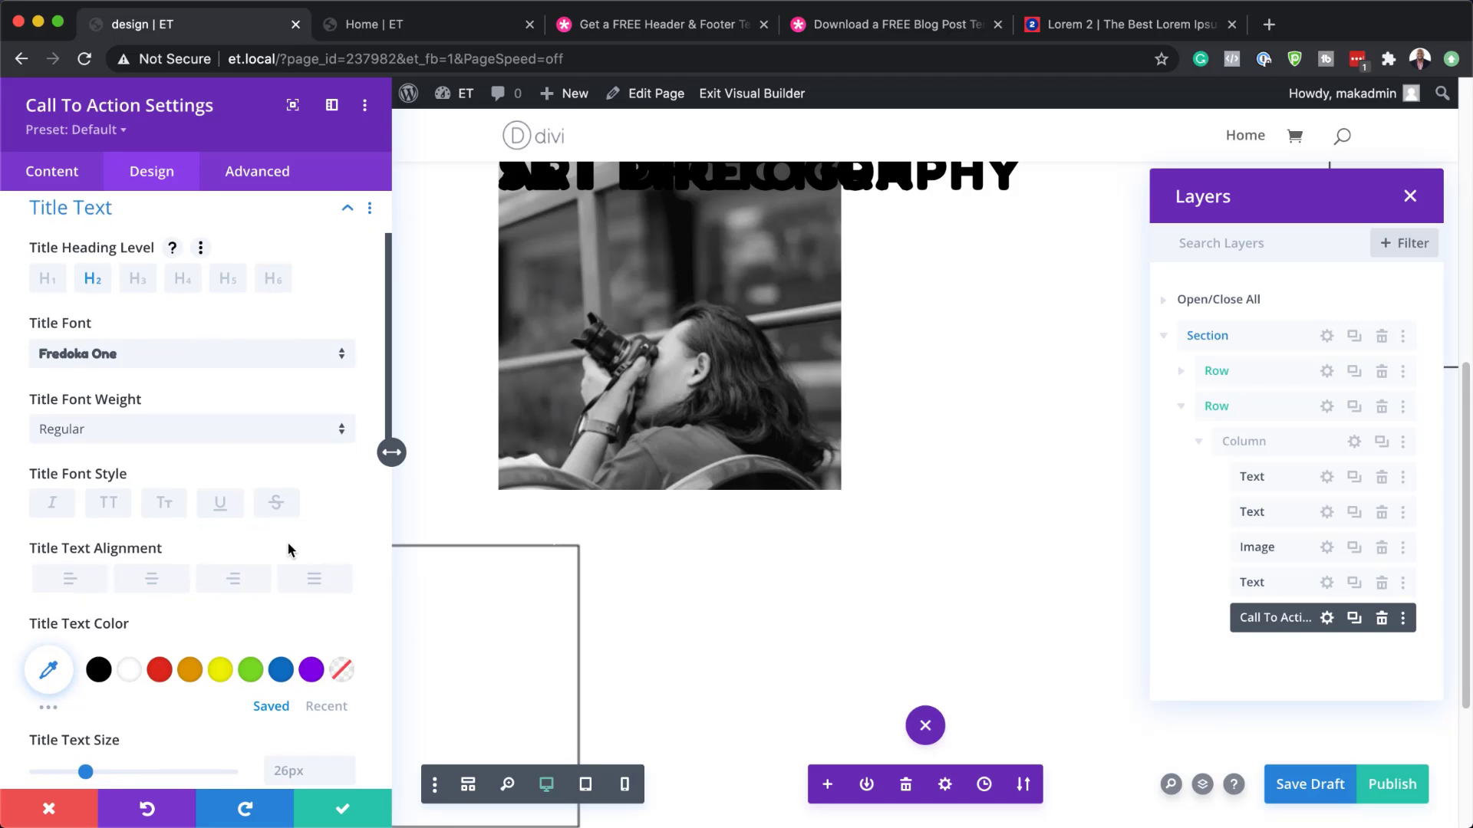
pyautogui.click(71, 579)
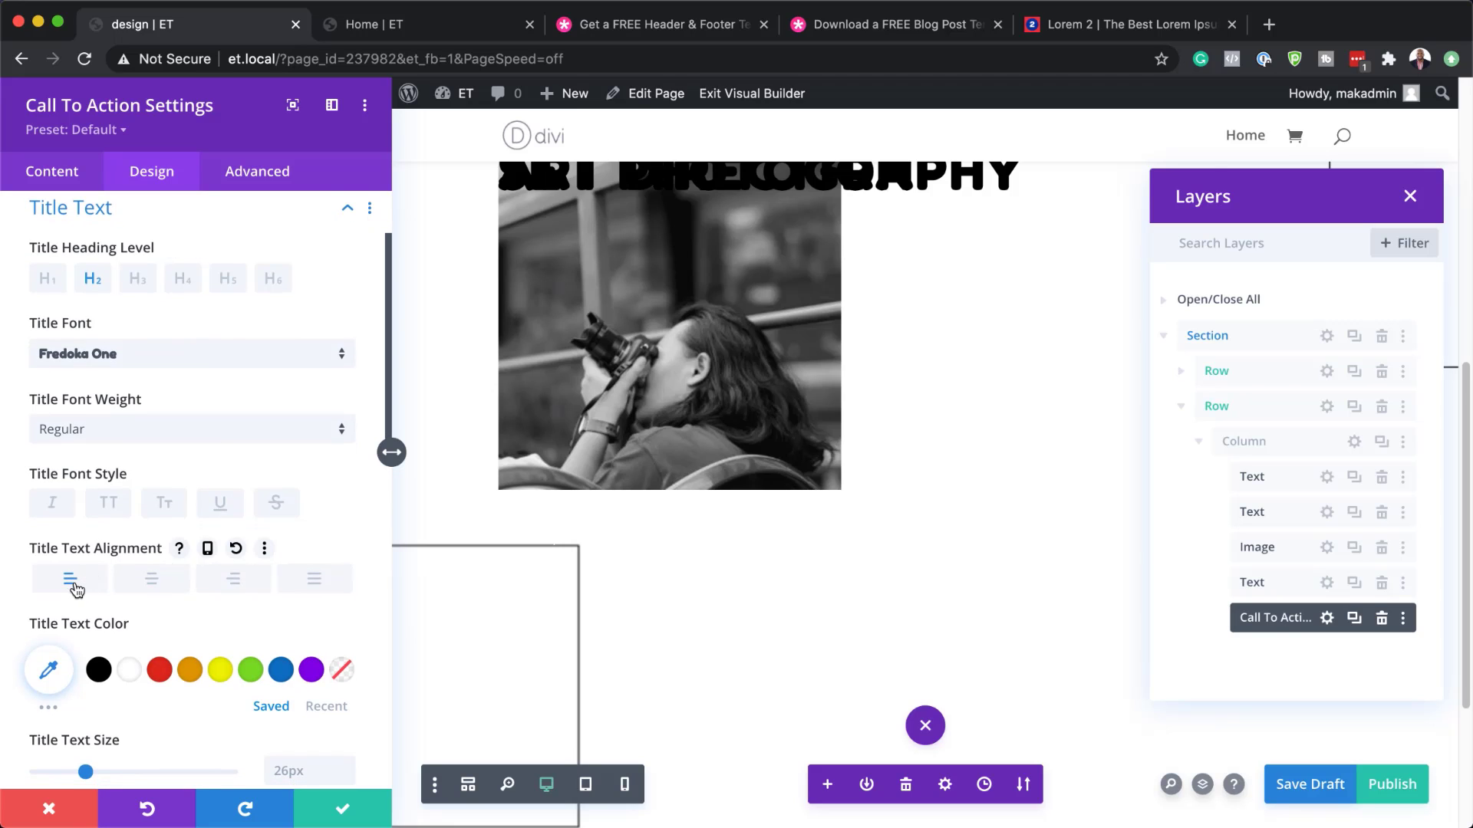
# Color the call to action's title black (#000000) and set its desktop text size to 48px
pyautogui.scroll(-3, 234, 587)
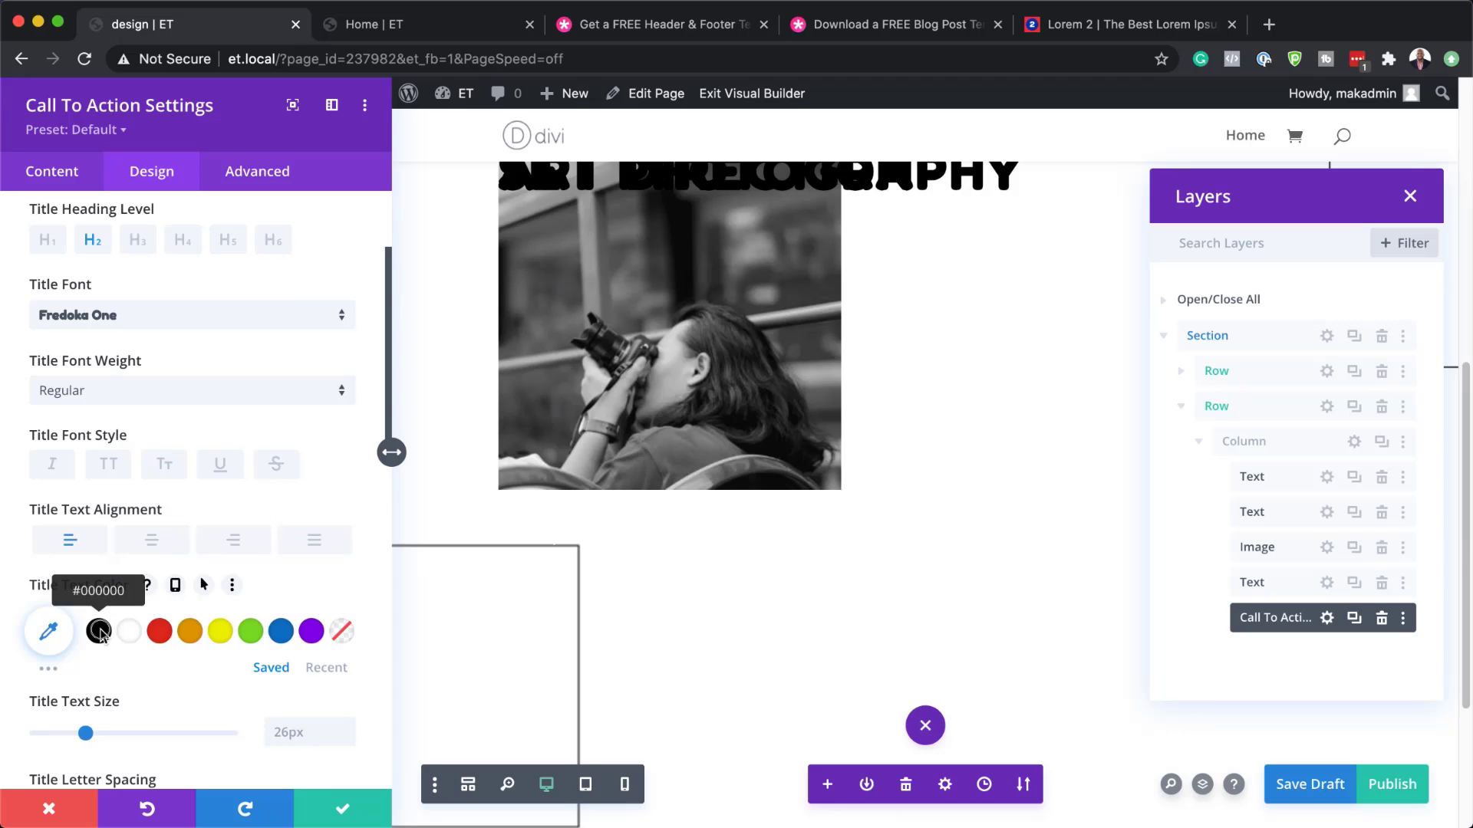
pyautogui.click(99, 632)
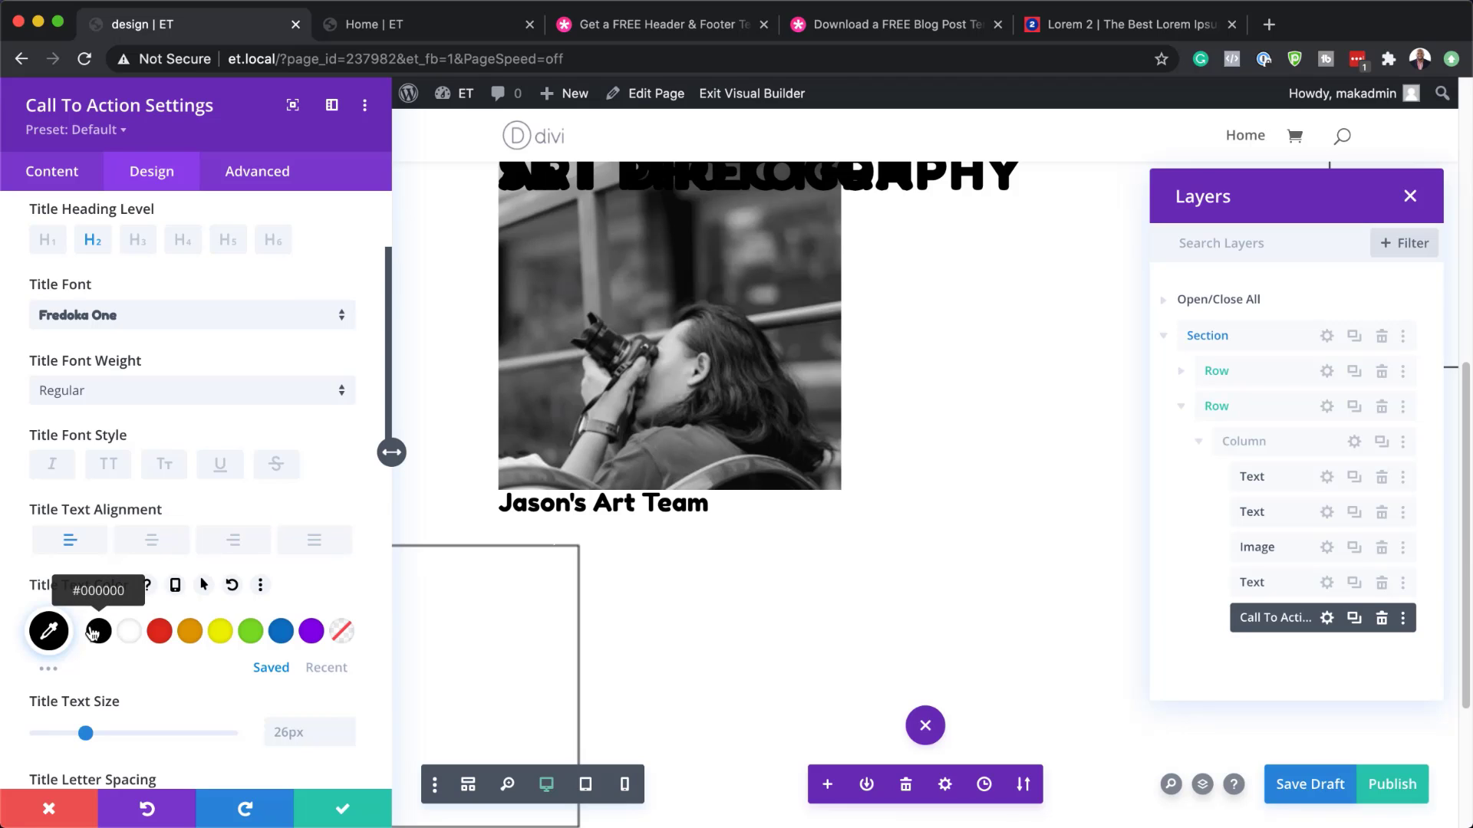
pyautogui.click(282, 730)
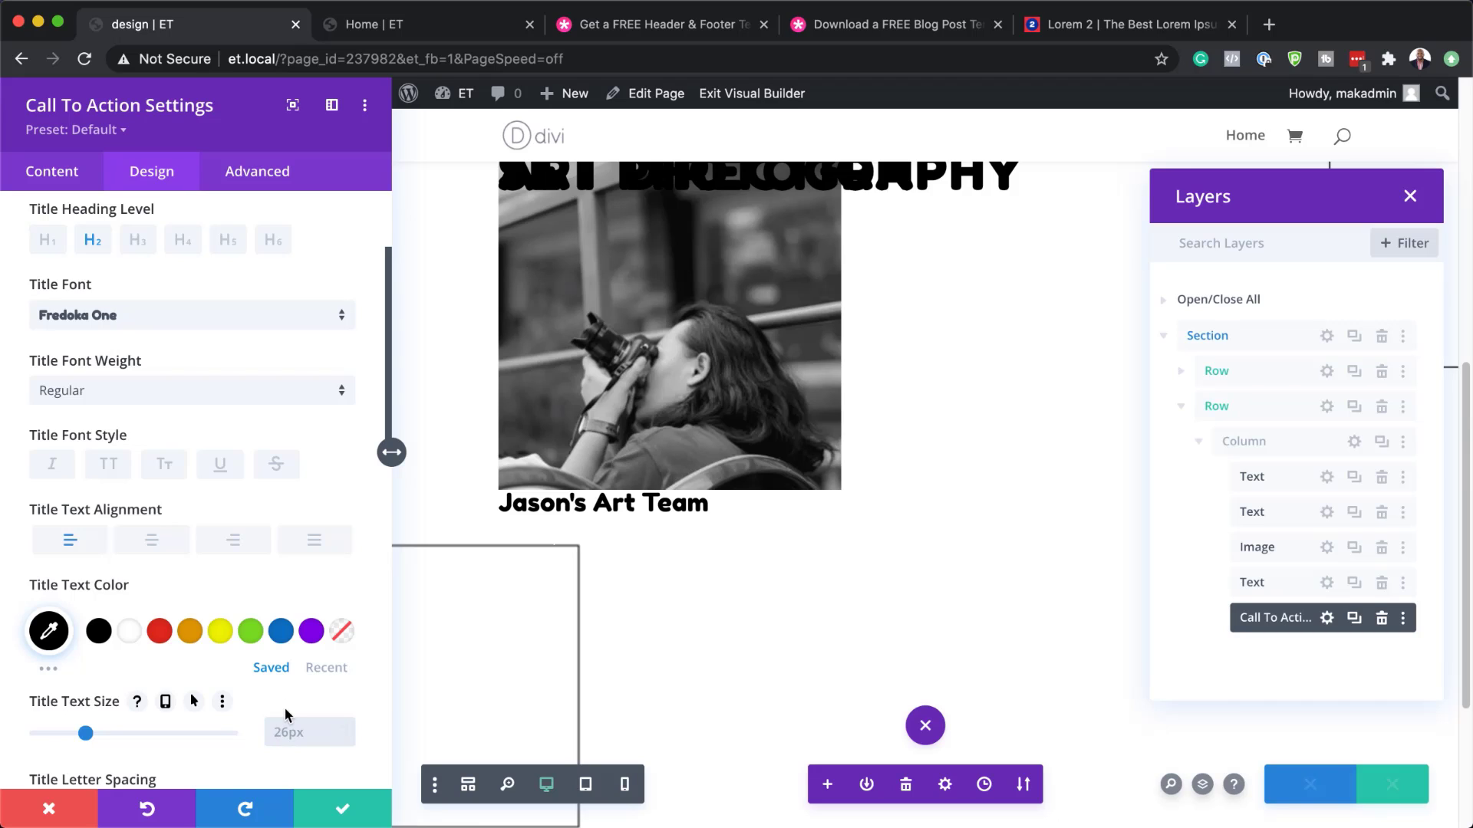
pyautogui.write('48')
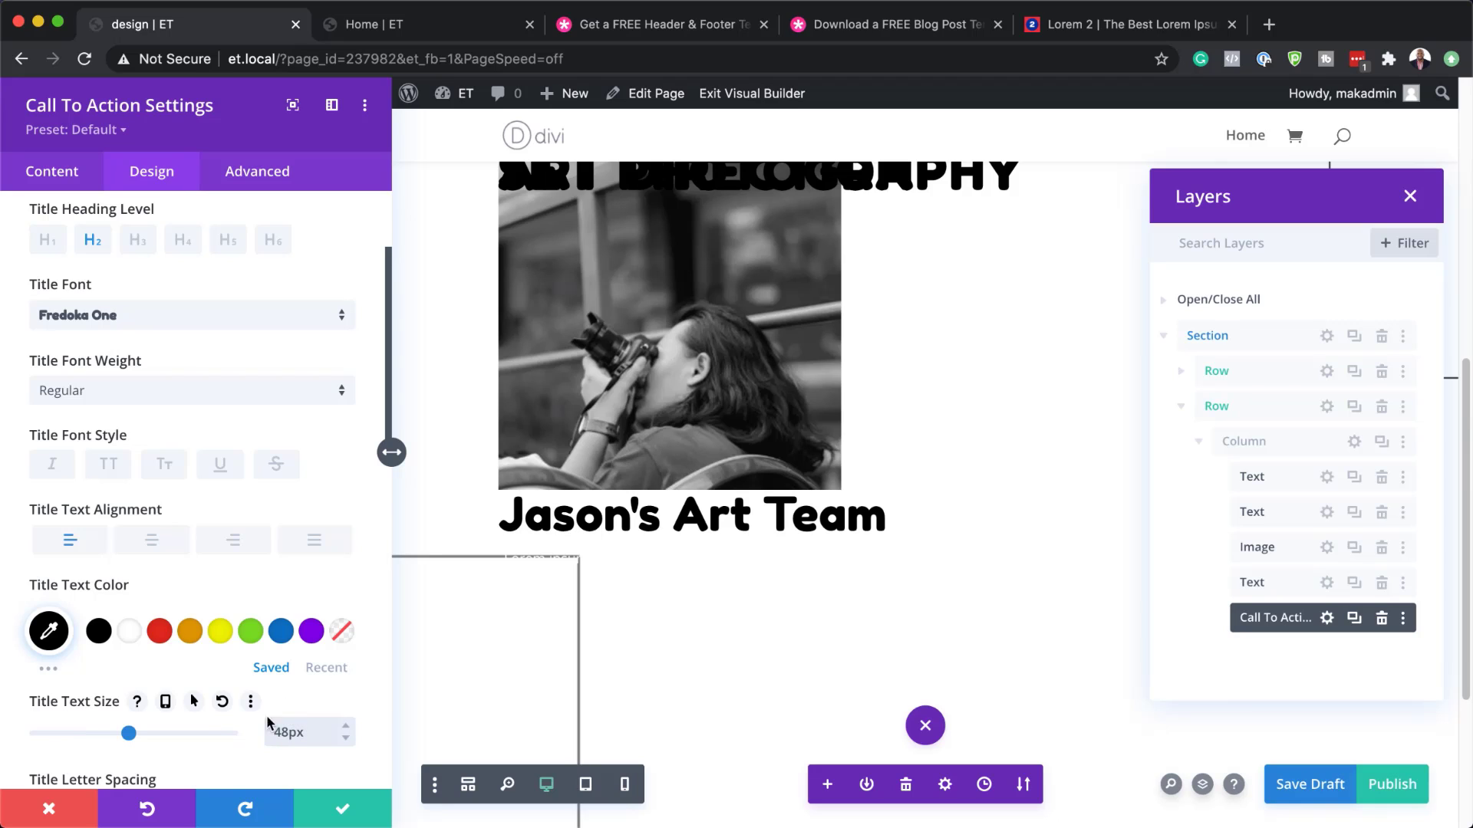
# Enable per-device sizes for the call to action's title text and set the tablet size to 42px
pyautogui.click(165, 703)
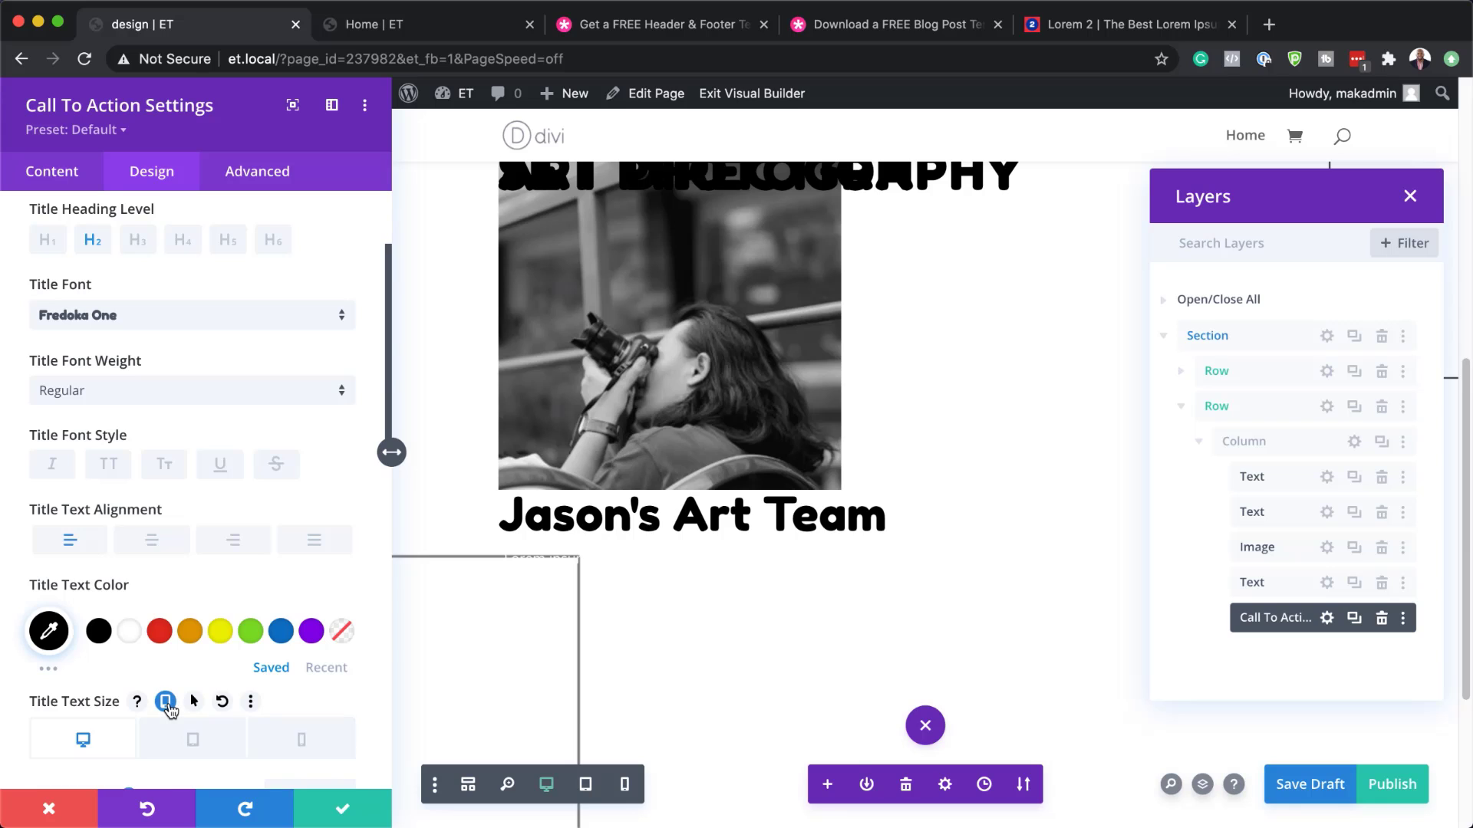
pyautogui.click(207, 746)
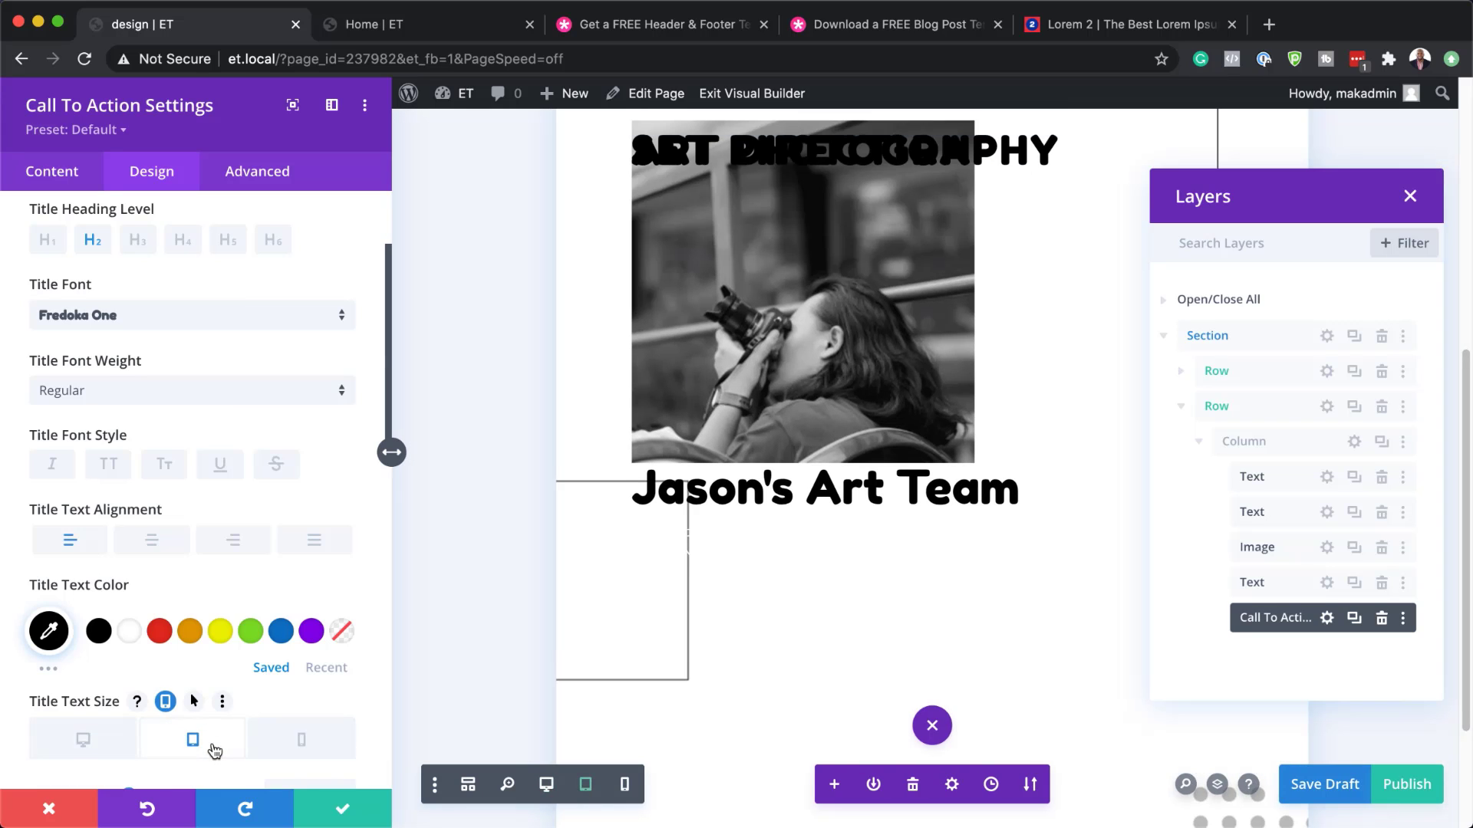
pyautogui.scroll(-3, 215, 752)
pyautogui.scroll(-2, 215, 750)
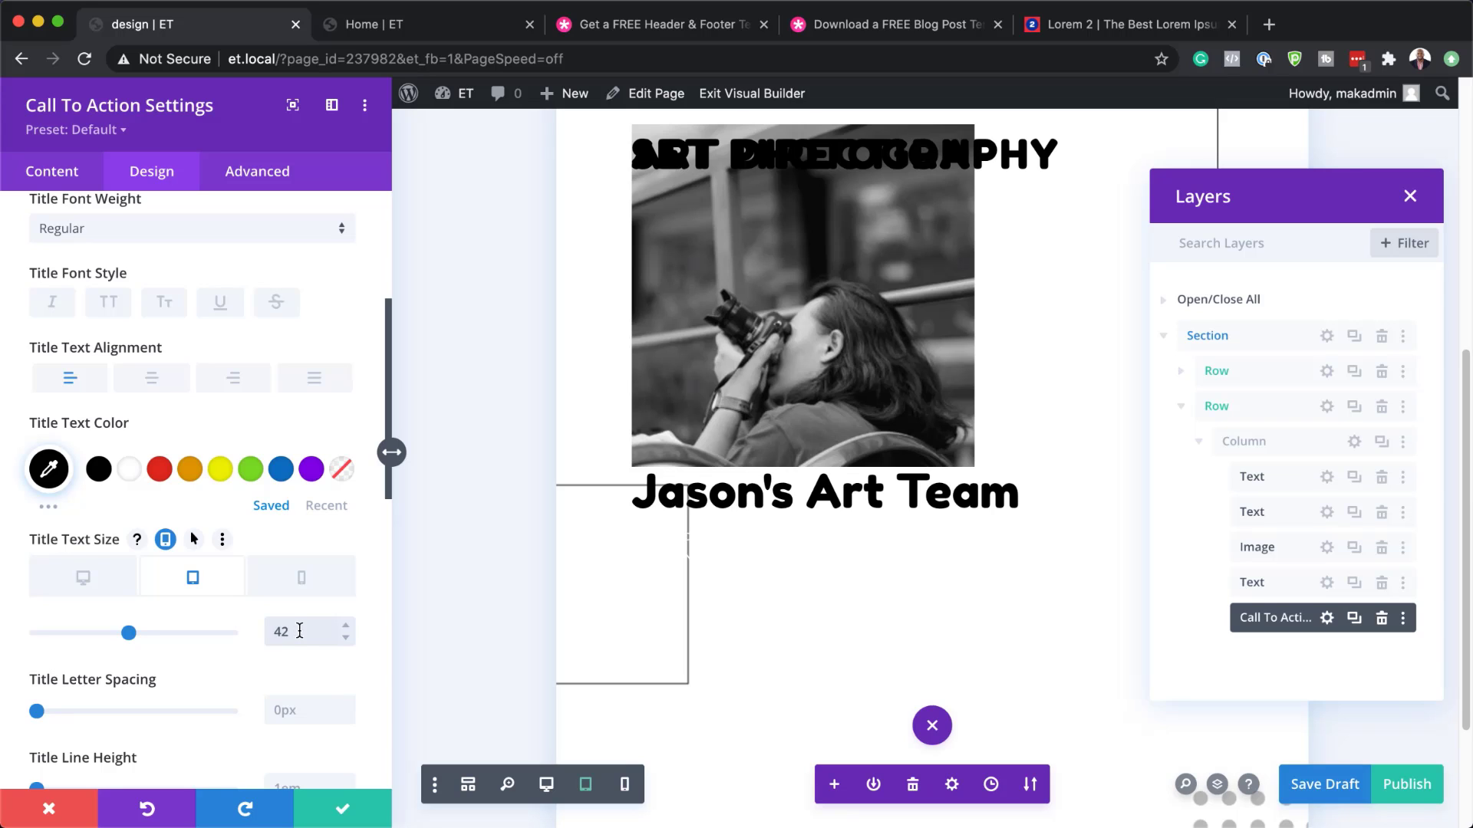
pyautogui.click(302, 577)
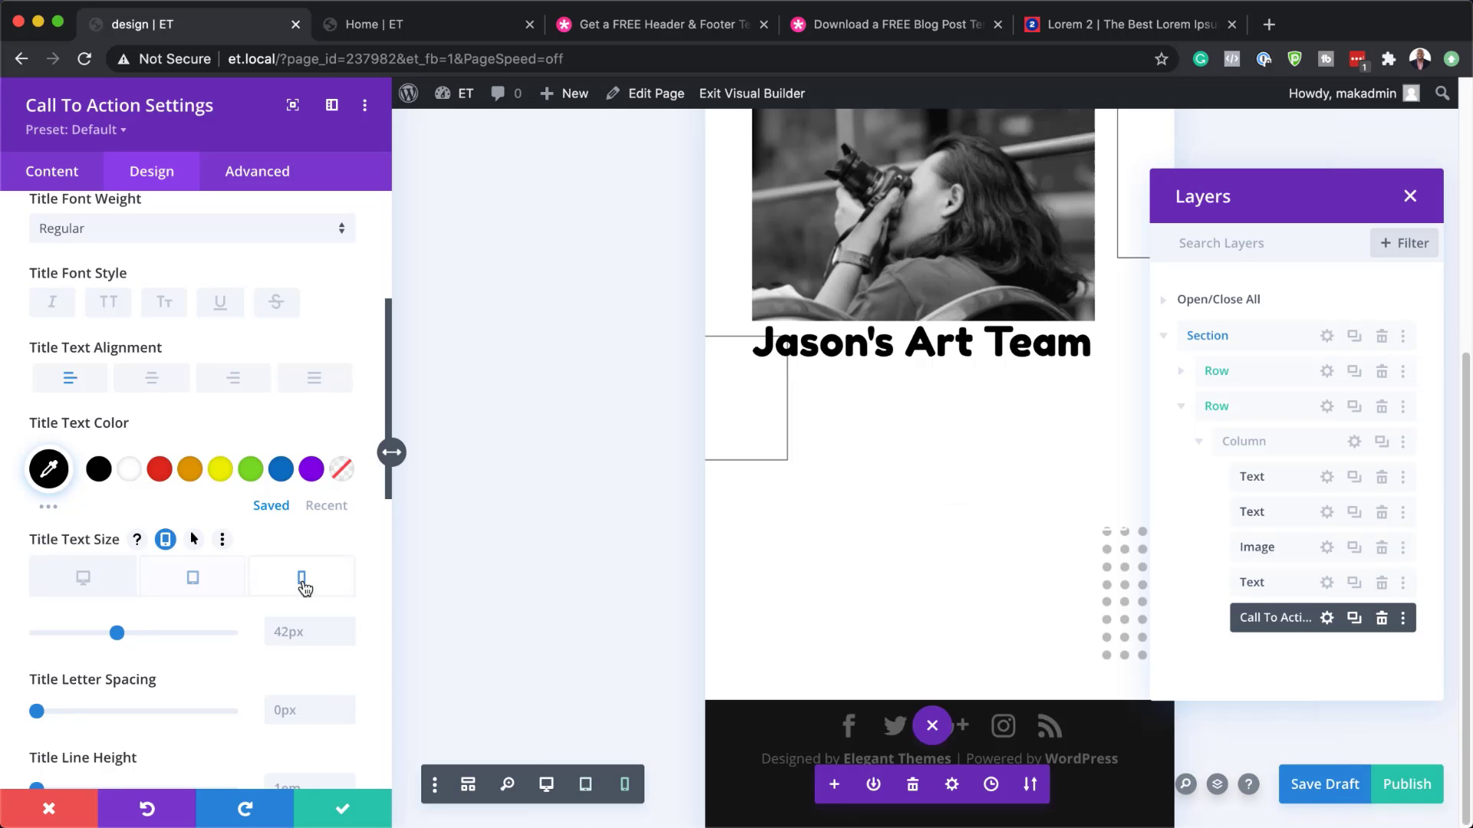
pyautogui.click(298, 637)
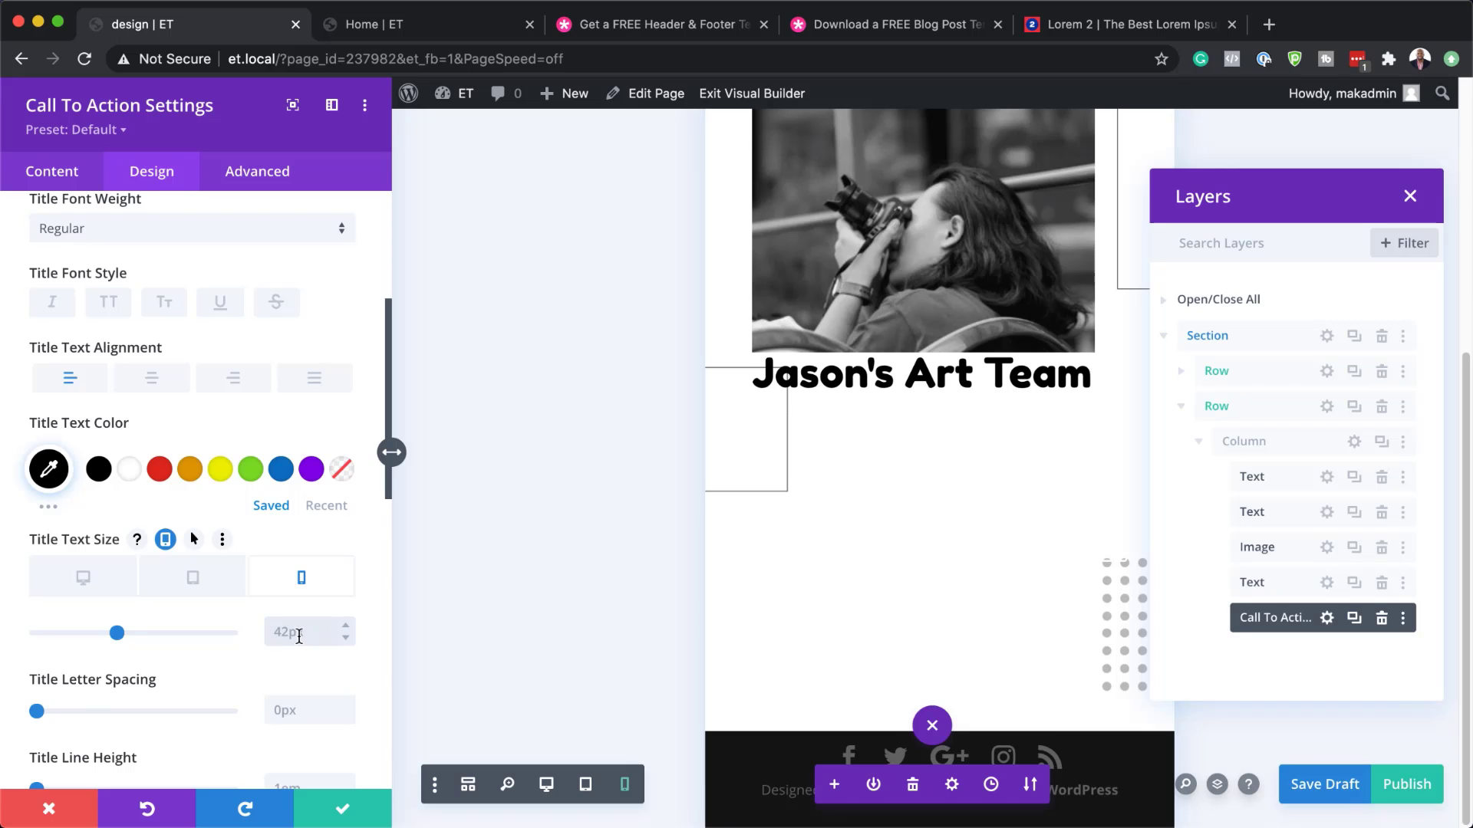
pyautogui.click(83, 576)
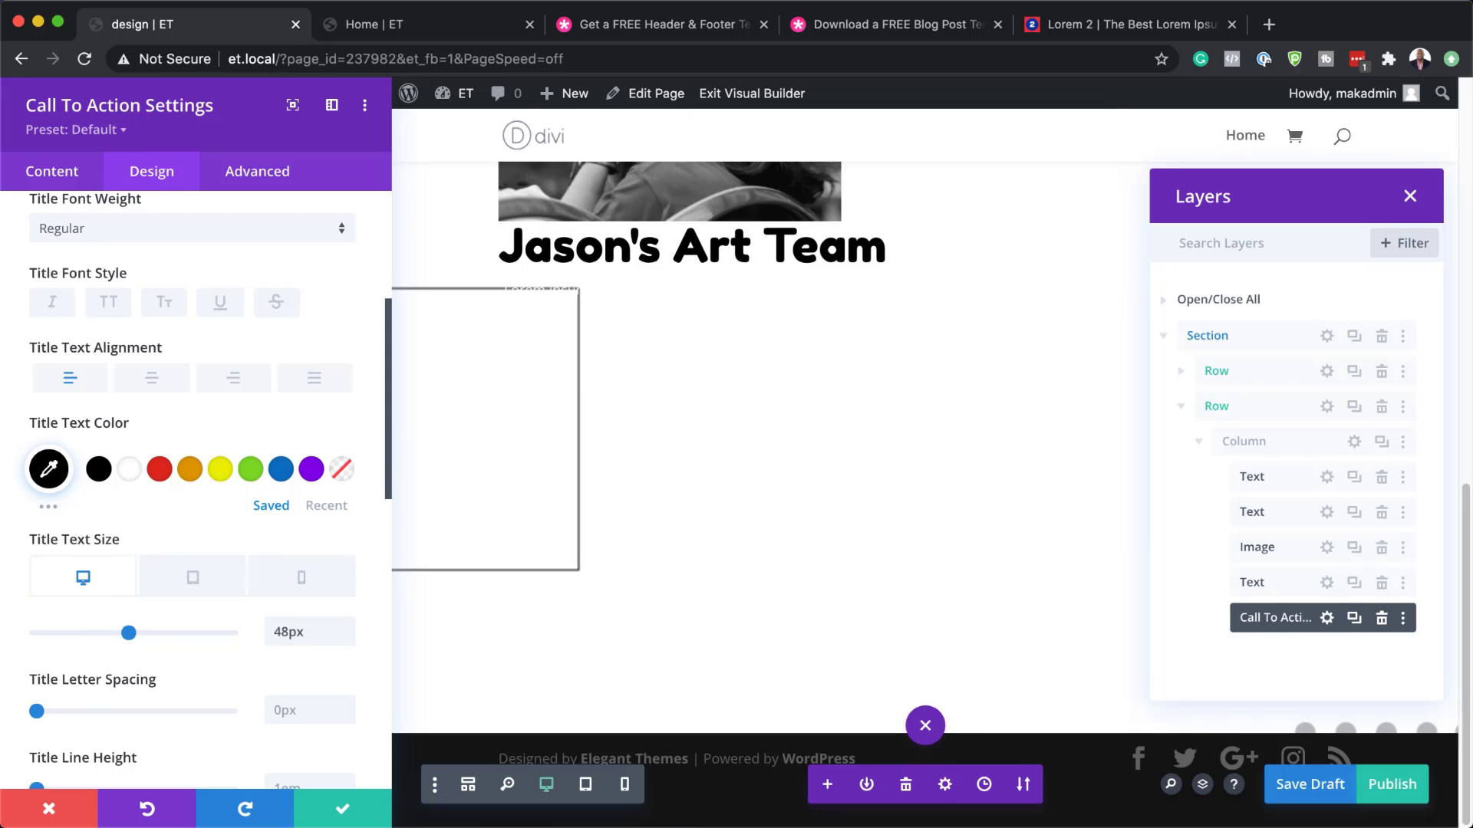
# Set the call to action's title letter spacing to 1px and its title line height to 1.1em
pyautogui.scroll(-1, 306, 675)
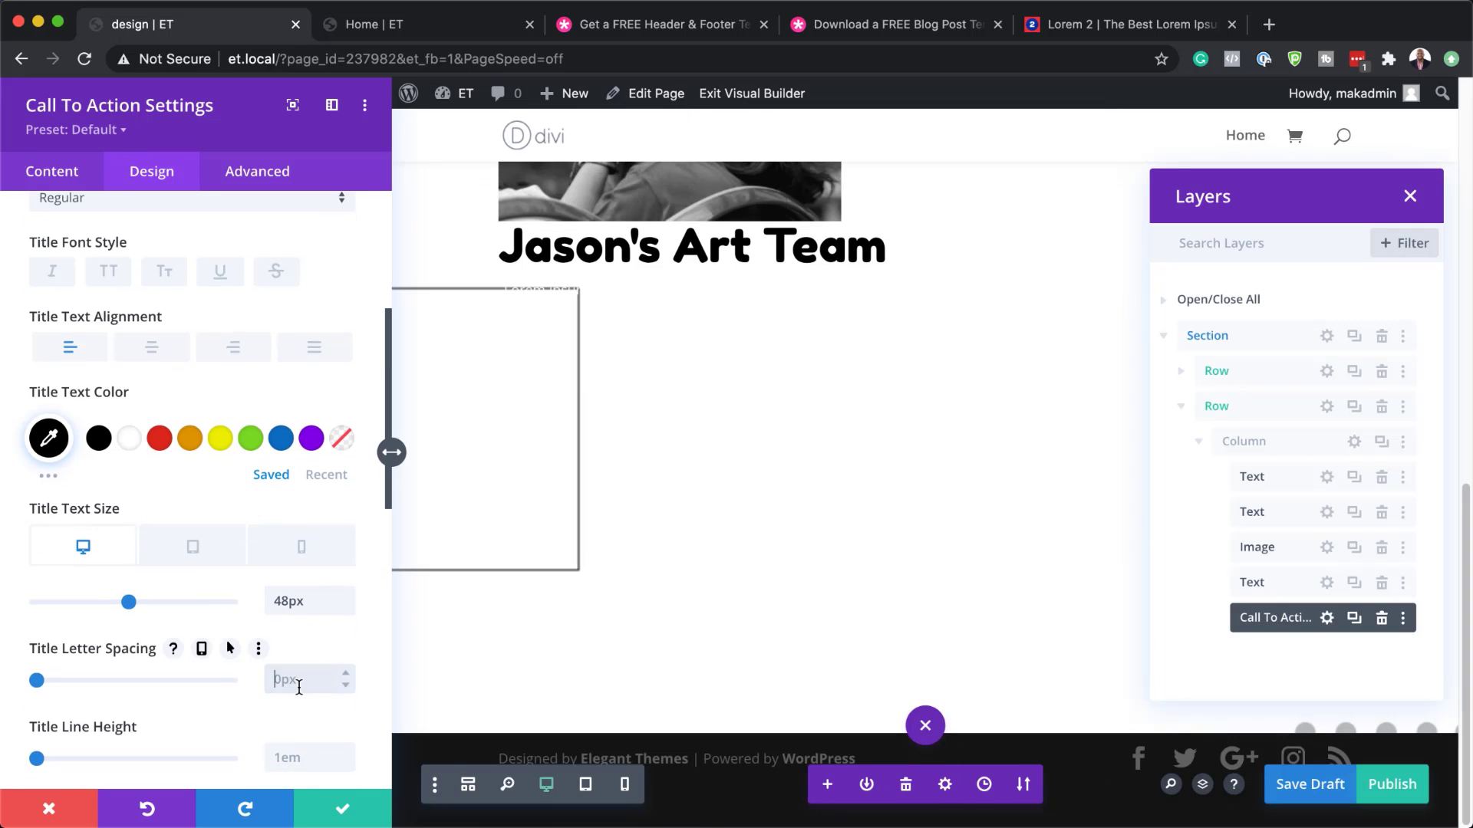
pyautogui.click(303, 675)
pyautogui.write('1')
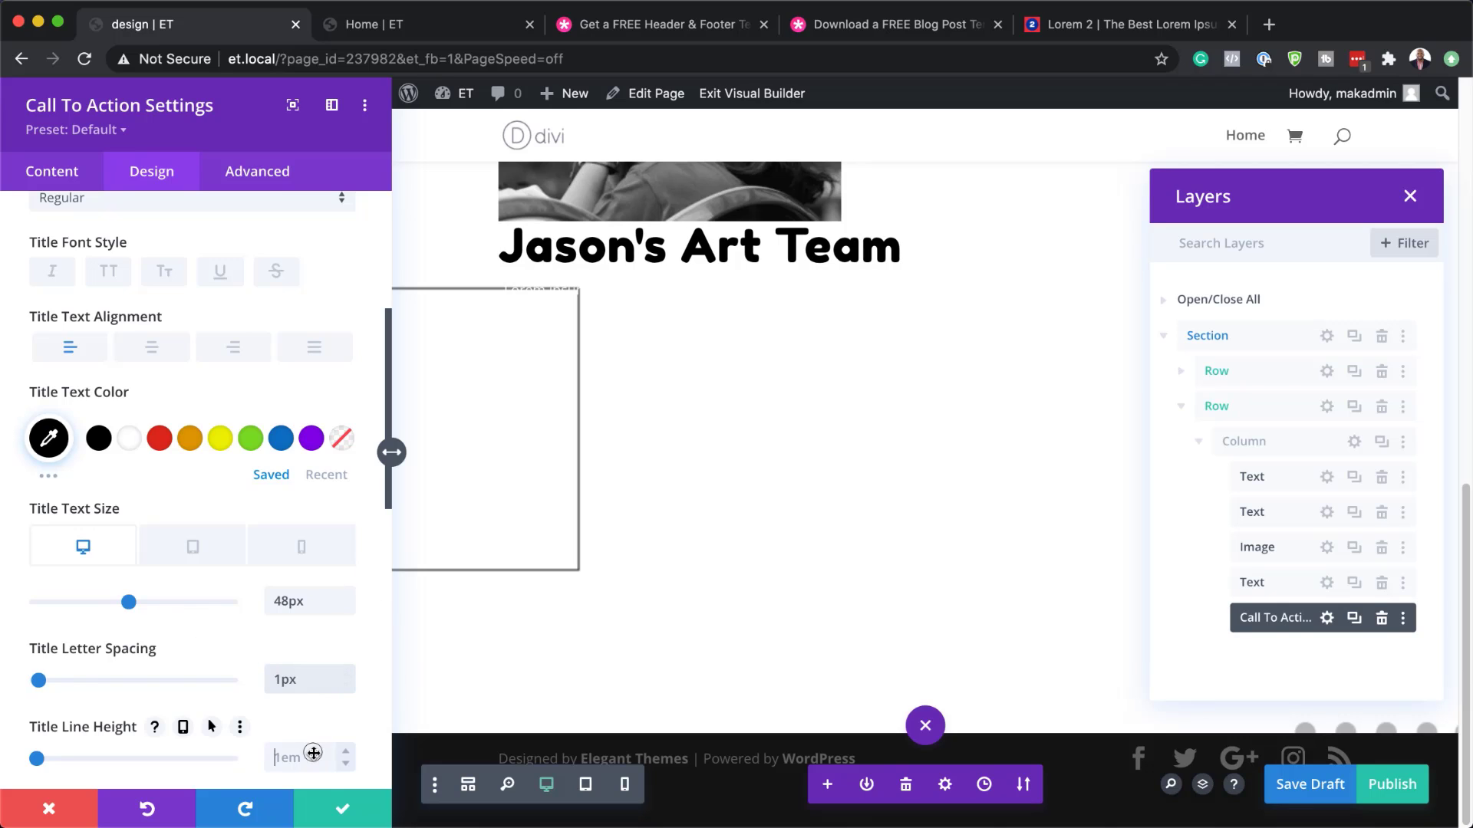
pyautogui.write('1.1em')
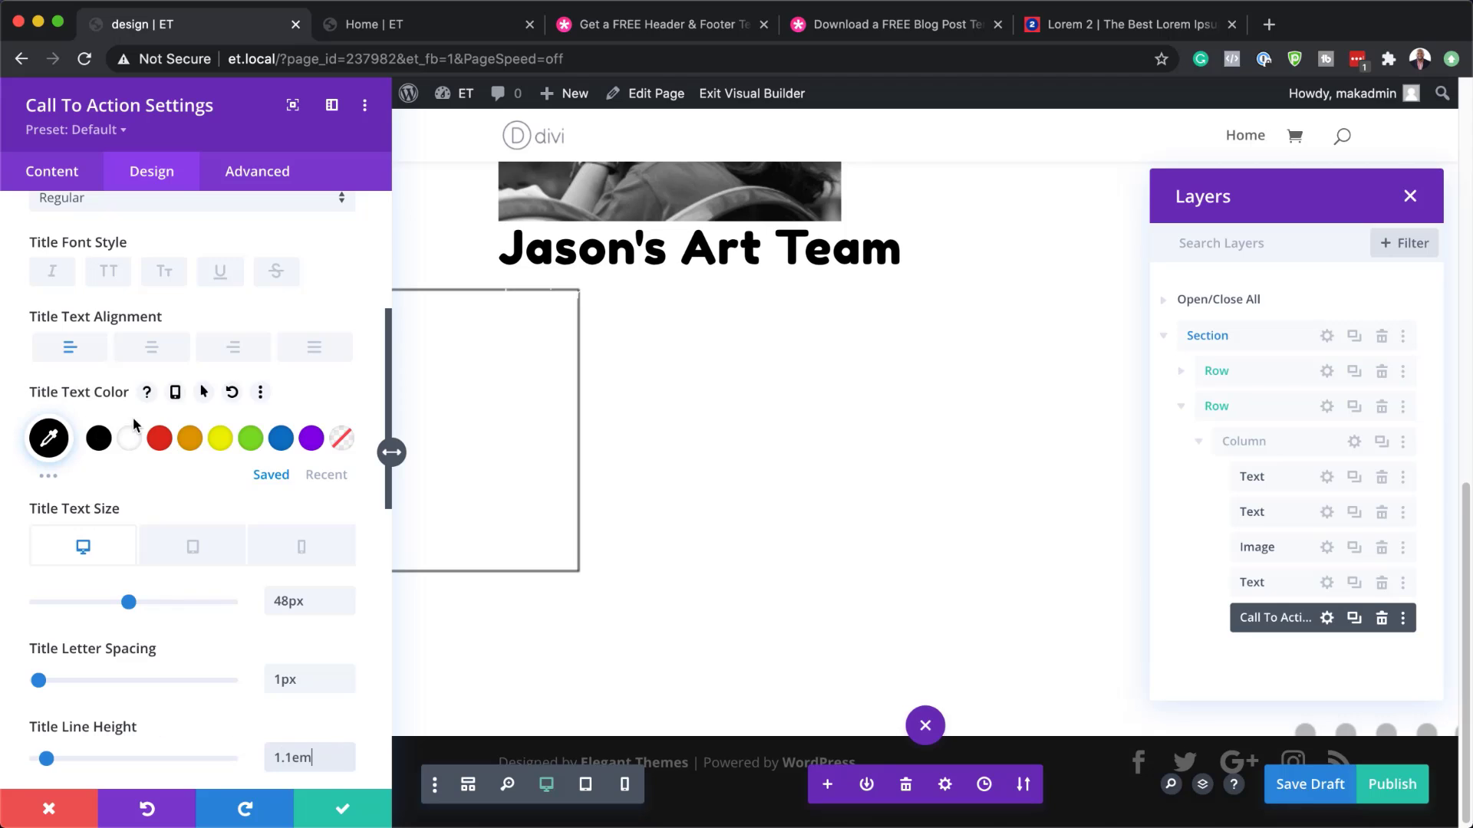
pyautogui.scroll(3, 176, 465)
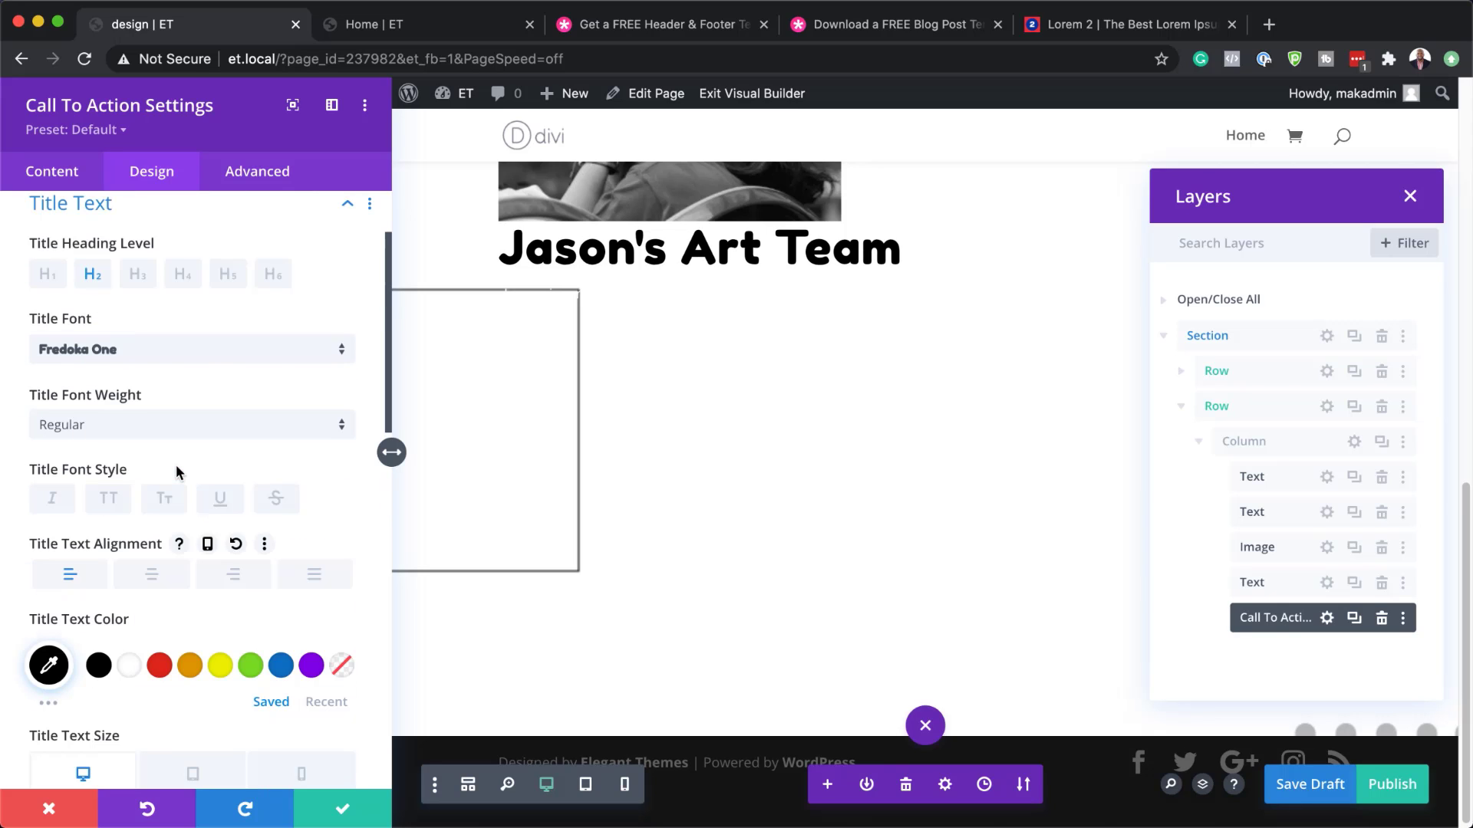
pyautogui.scroll(2, 286, 537)
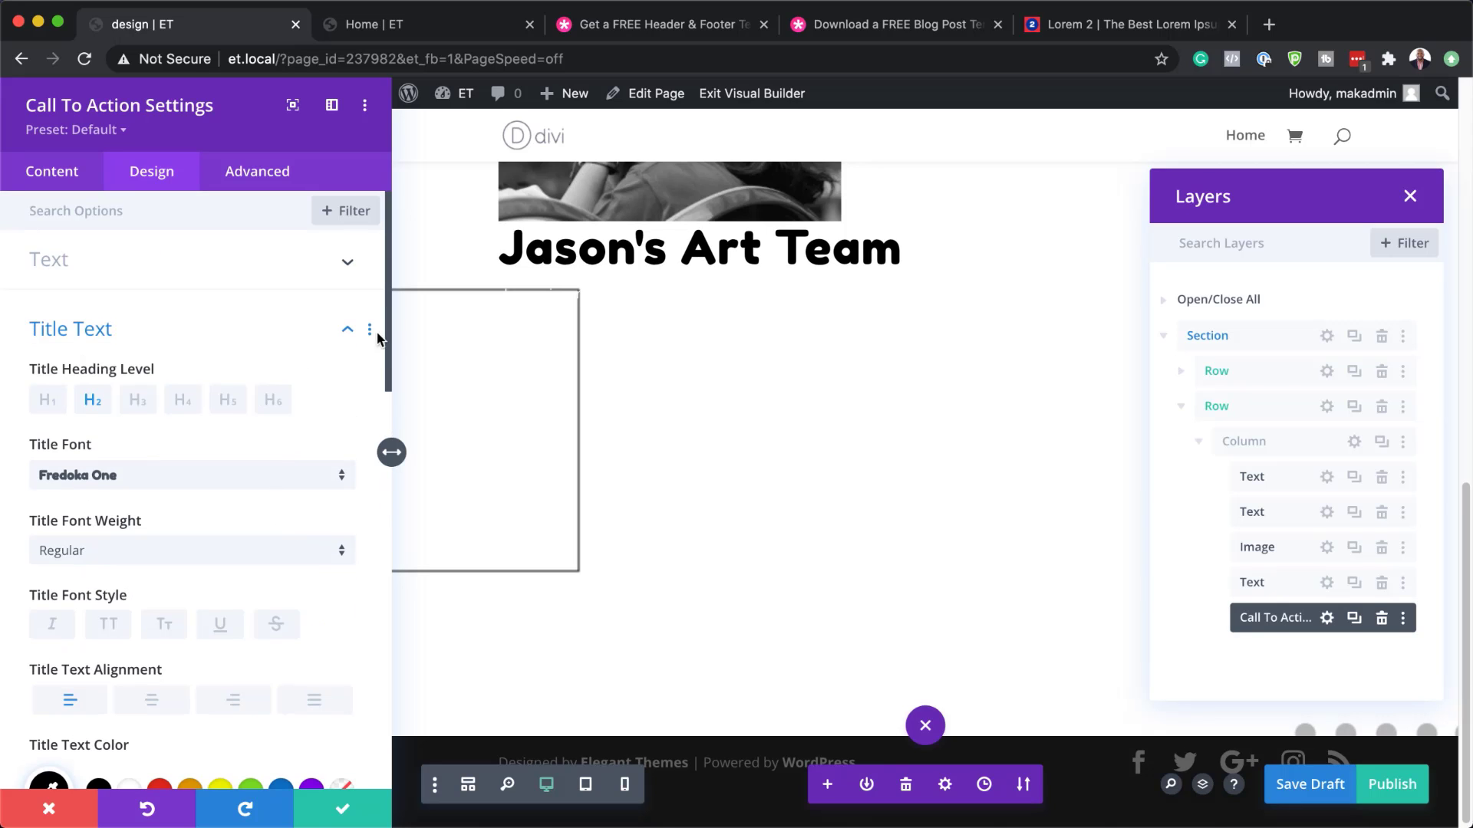
pyautogui.click(353, 336)
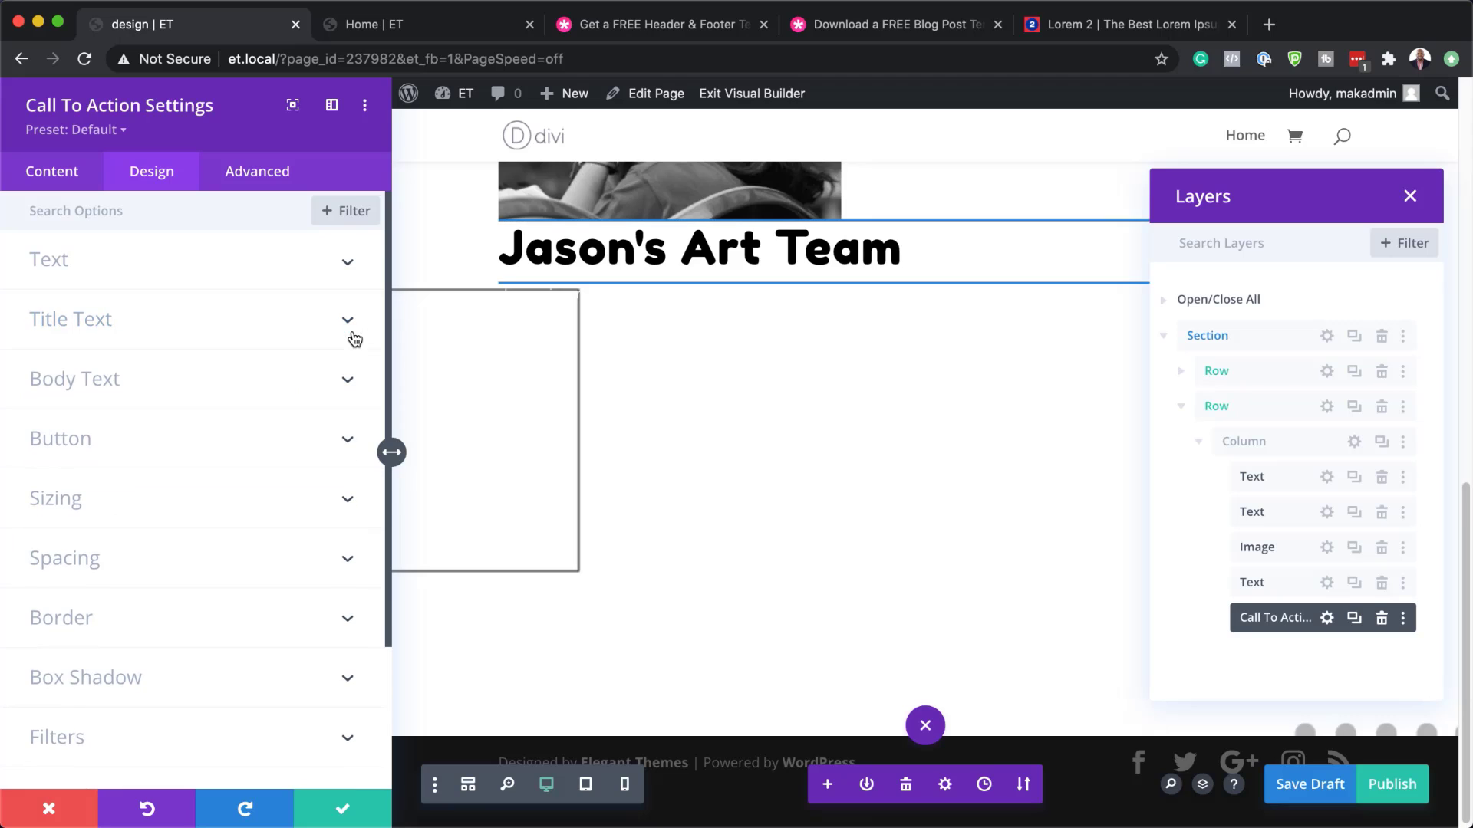
# Set the call to action's body font to Verdana and color the body text black (#000000)
pyautogui.click(115, 383)
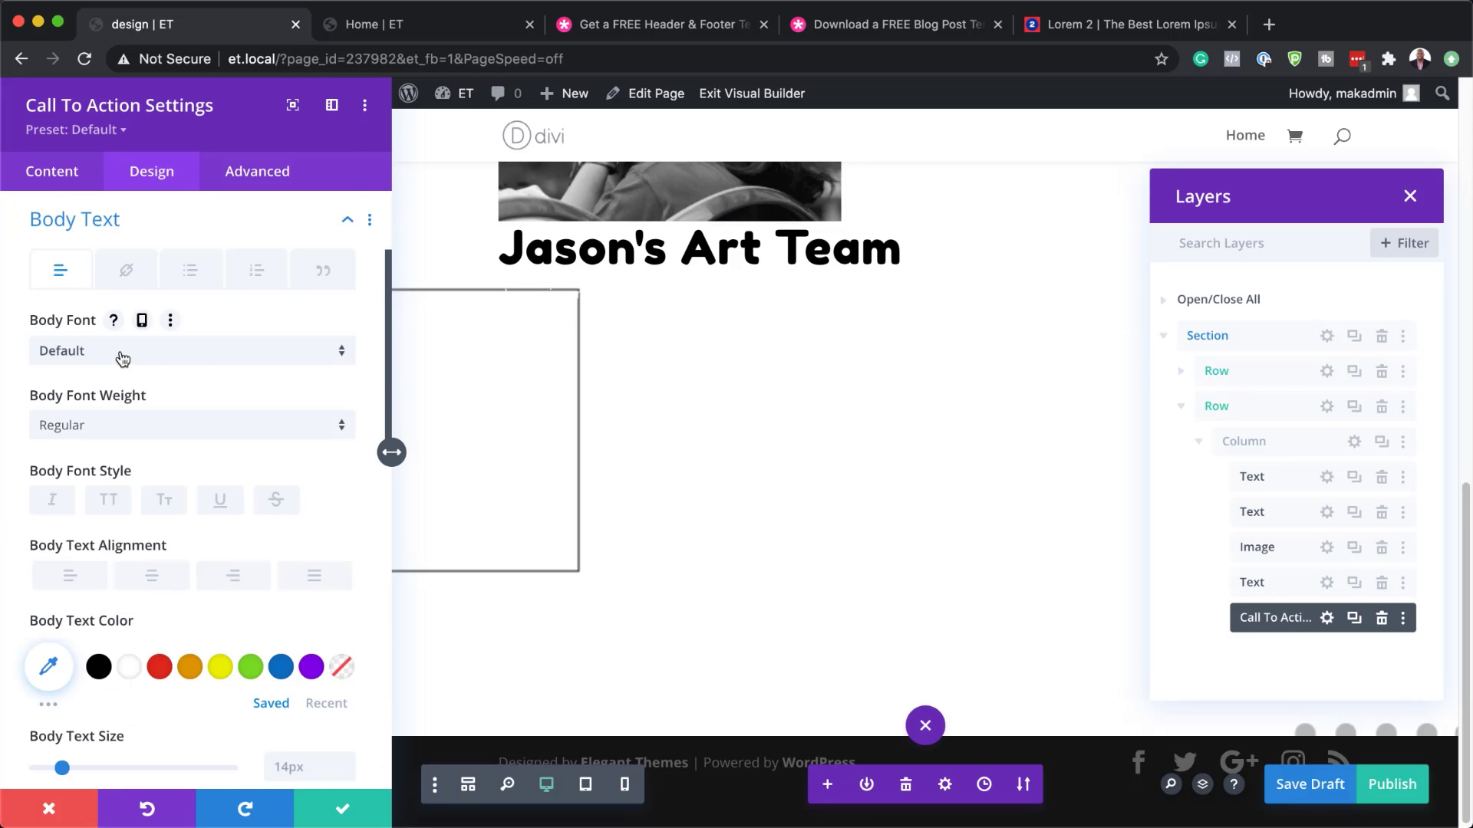
pyautogui.click(123, 359)
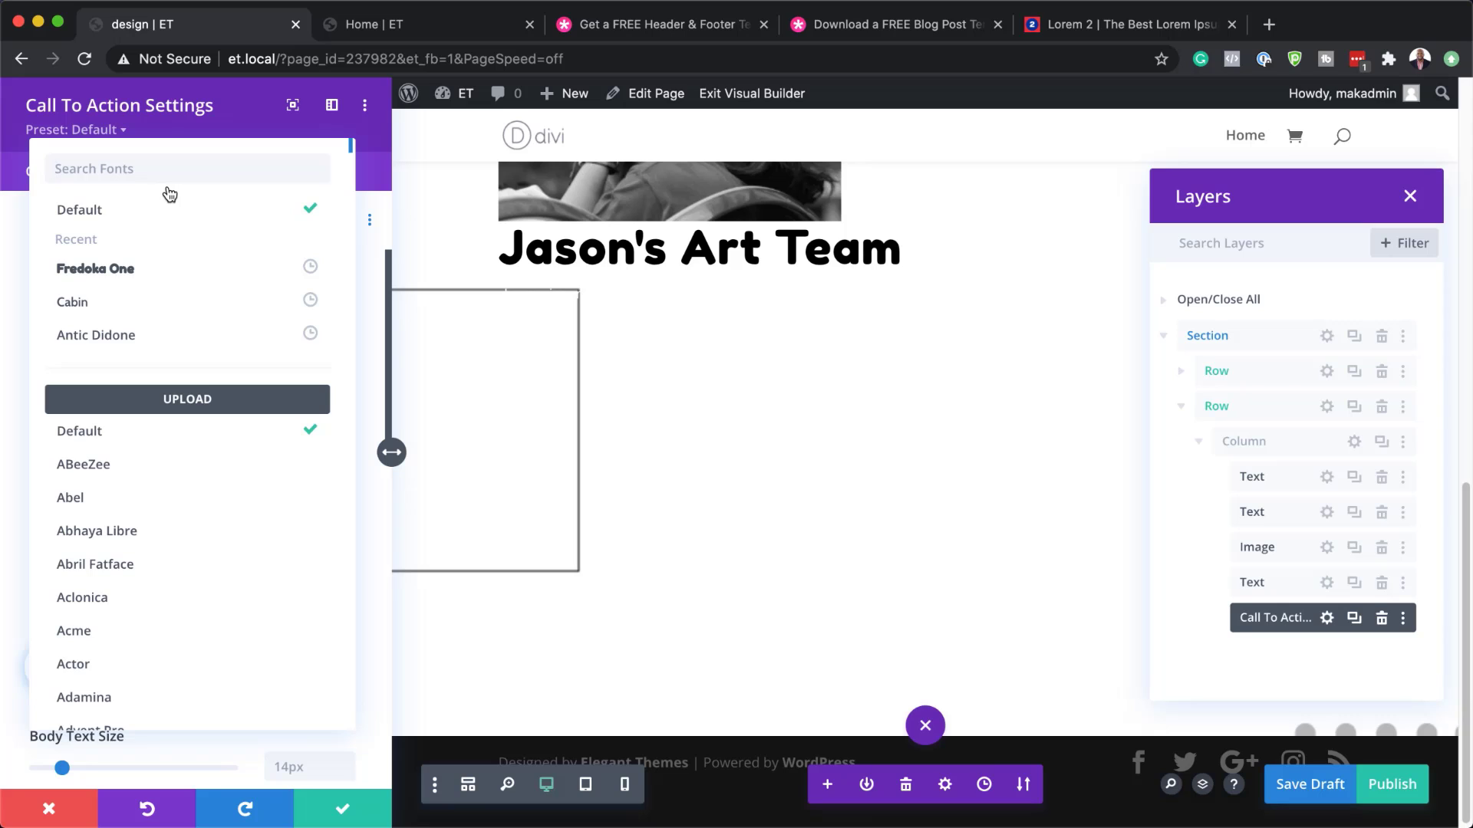
pyautogui.write('ver')
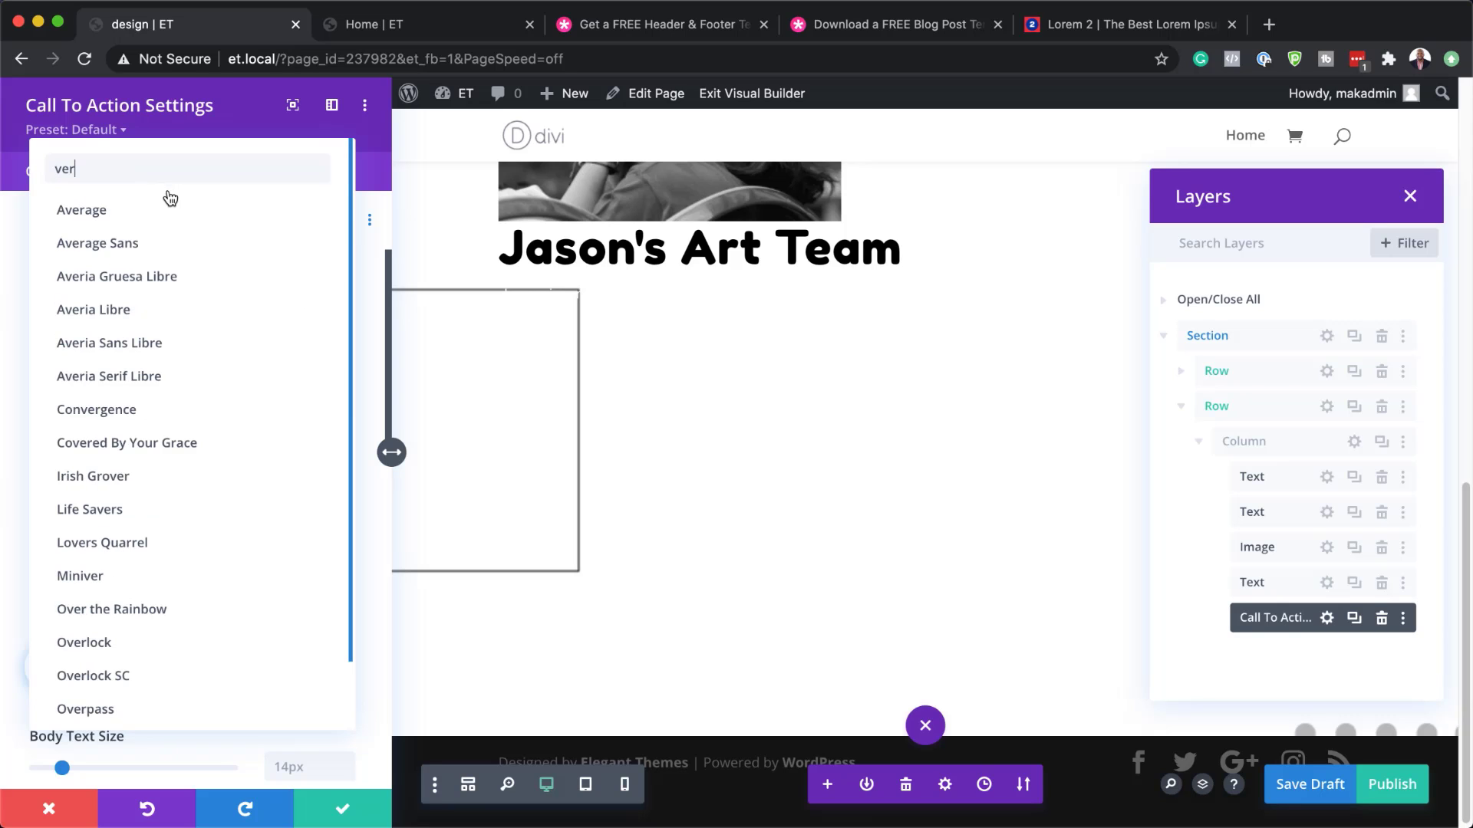
pyautogui.write('d')
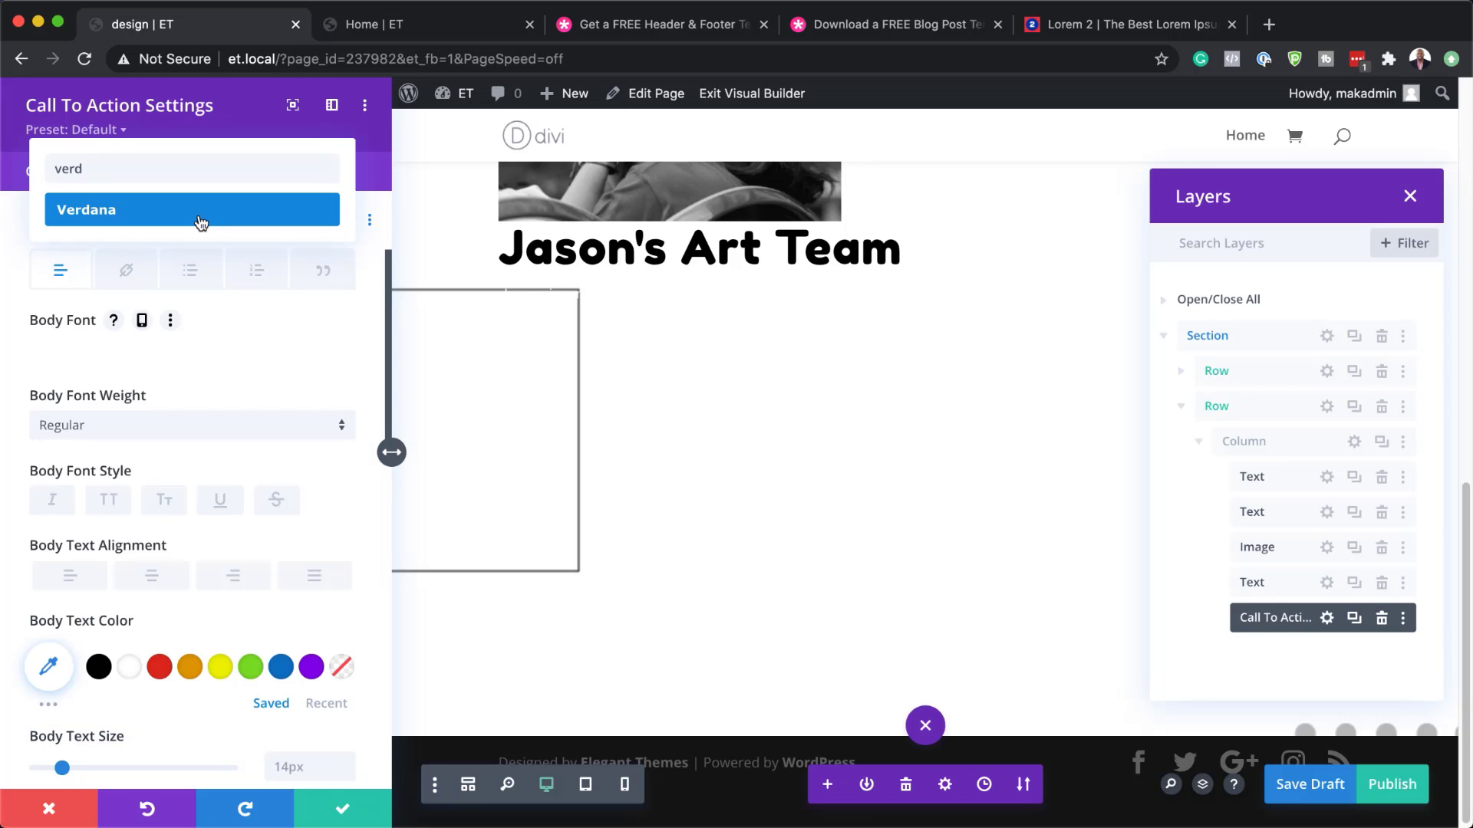
pyautogui.click(204, 219)
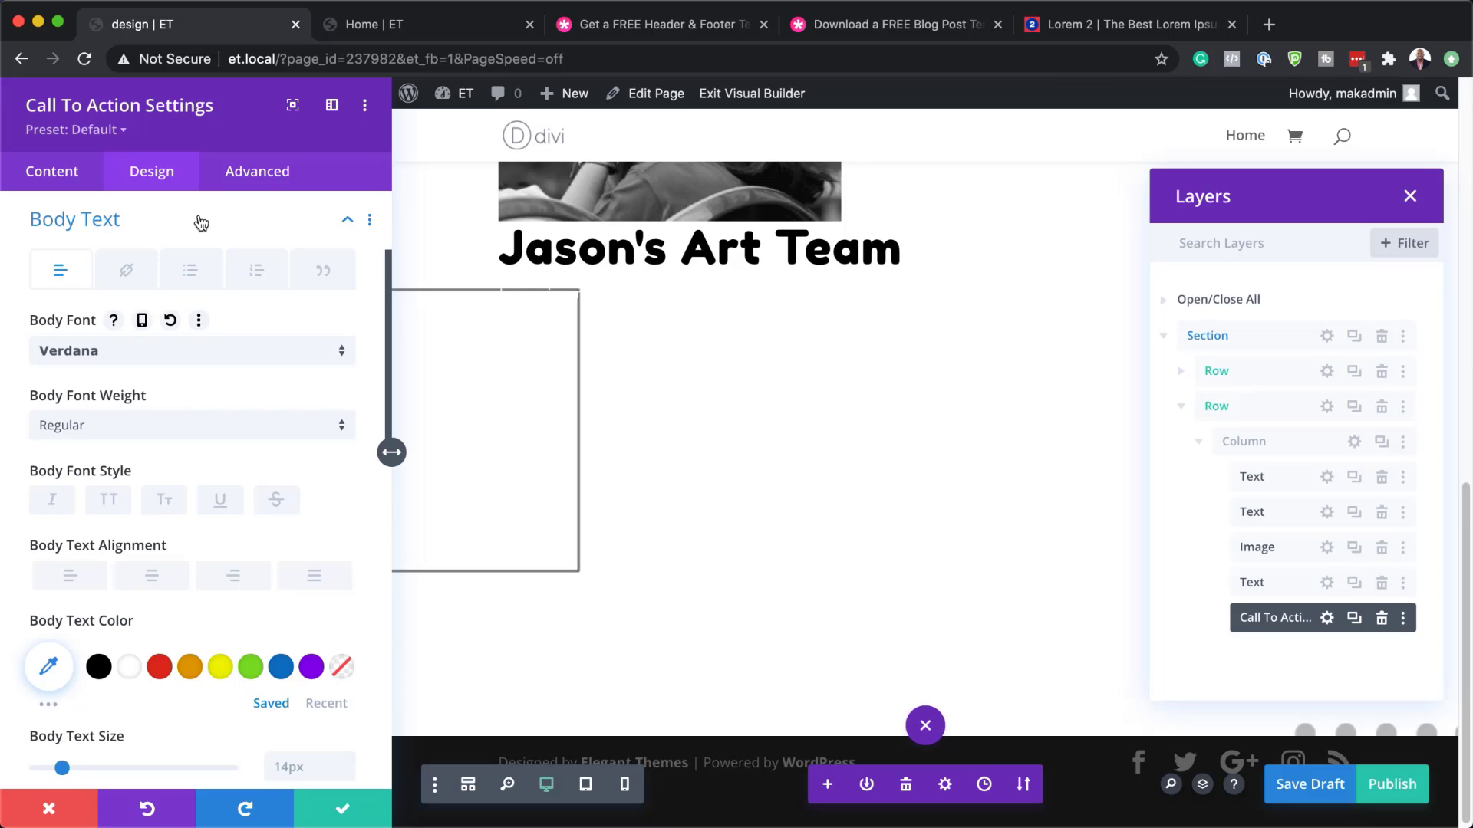
pyautogui.click(98, 667)
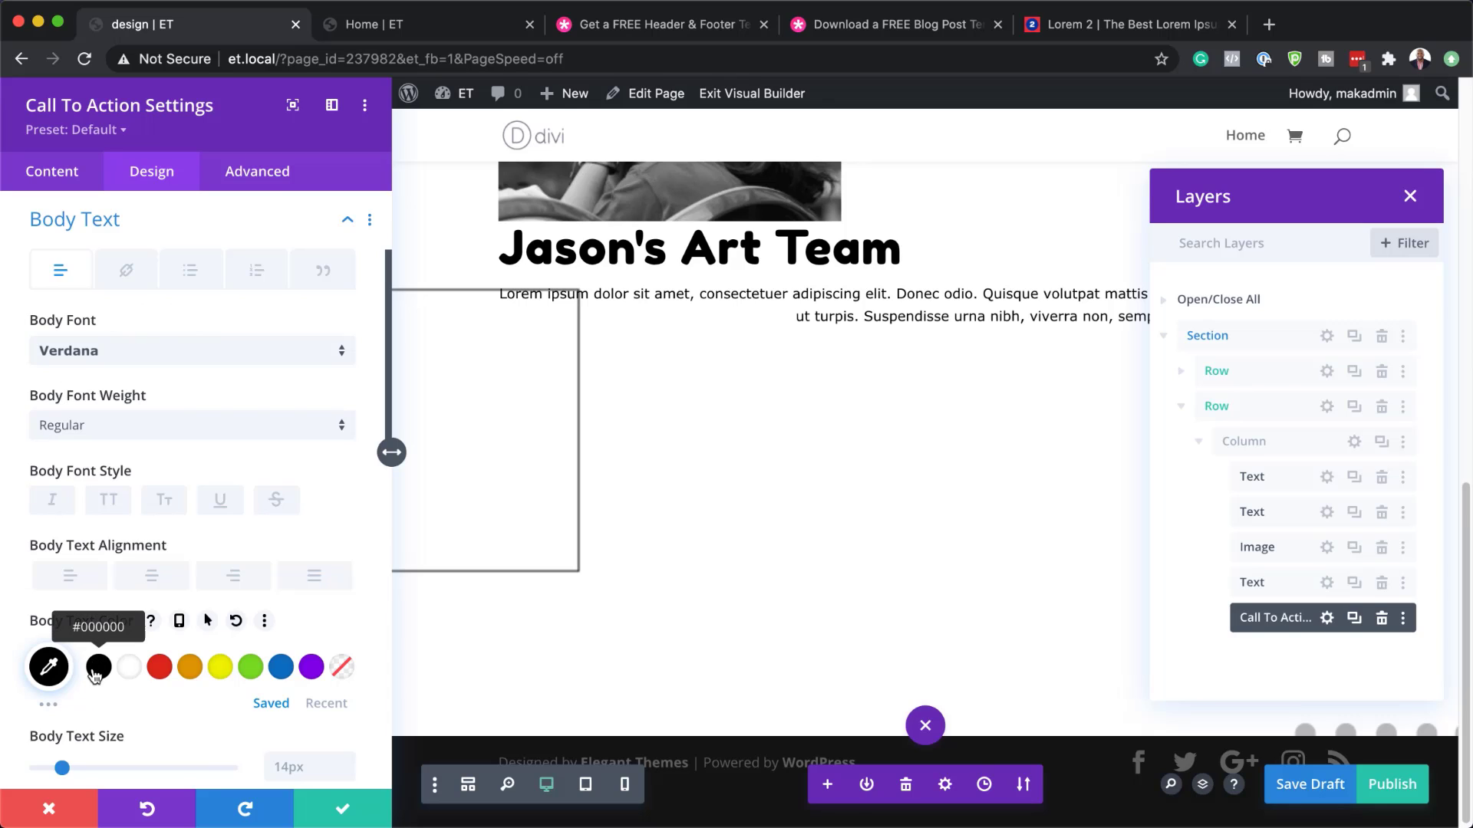
# Set the letter spacing of the call to action's body text to 0.5px
pyautogui.click(326, 763)
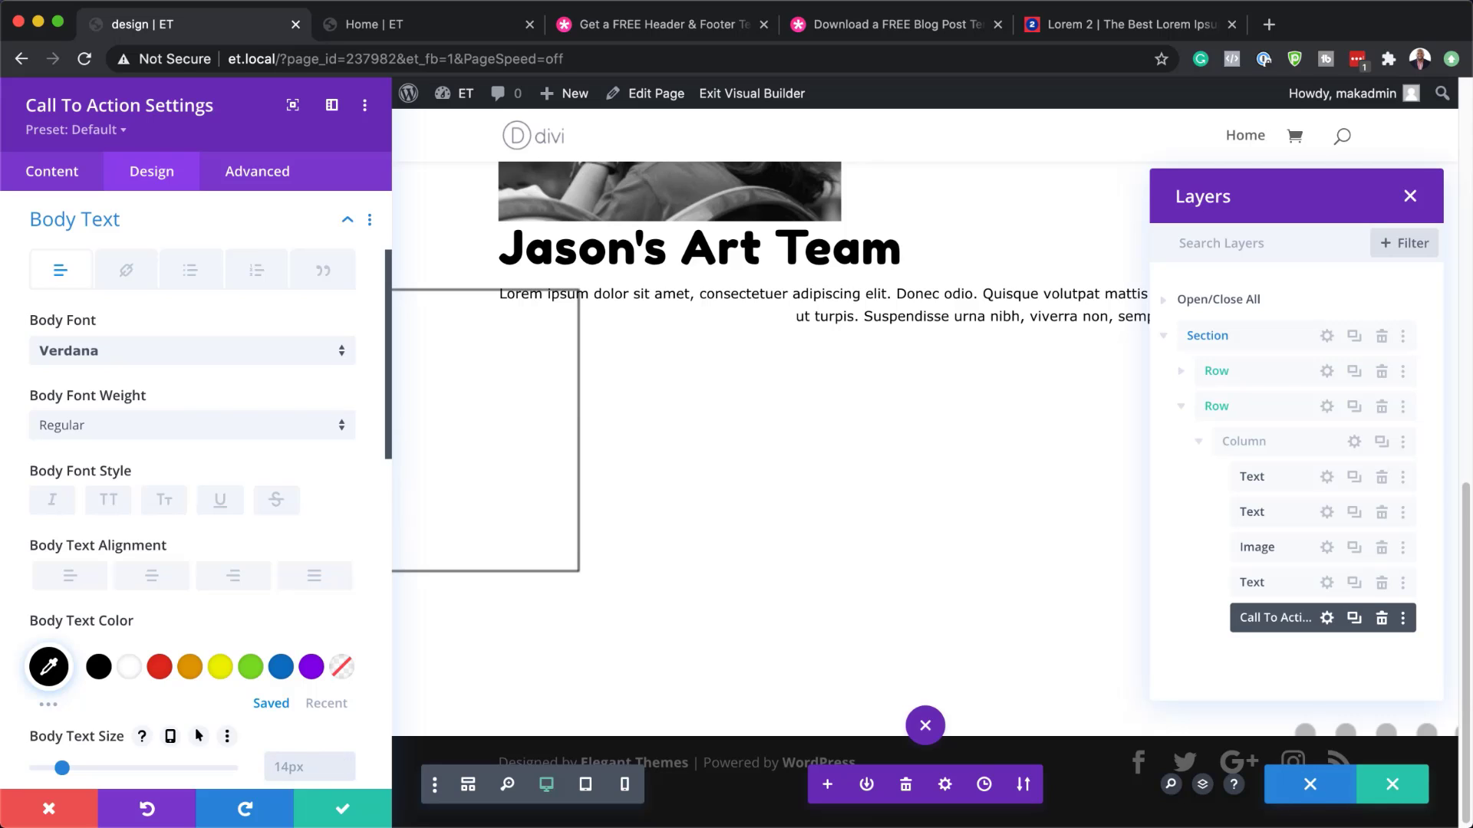
pyautogui.scroll(-5, 245, 654)
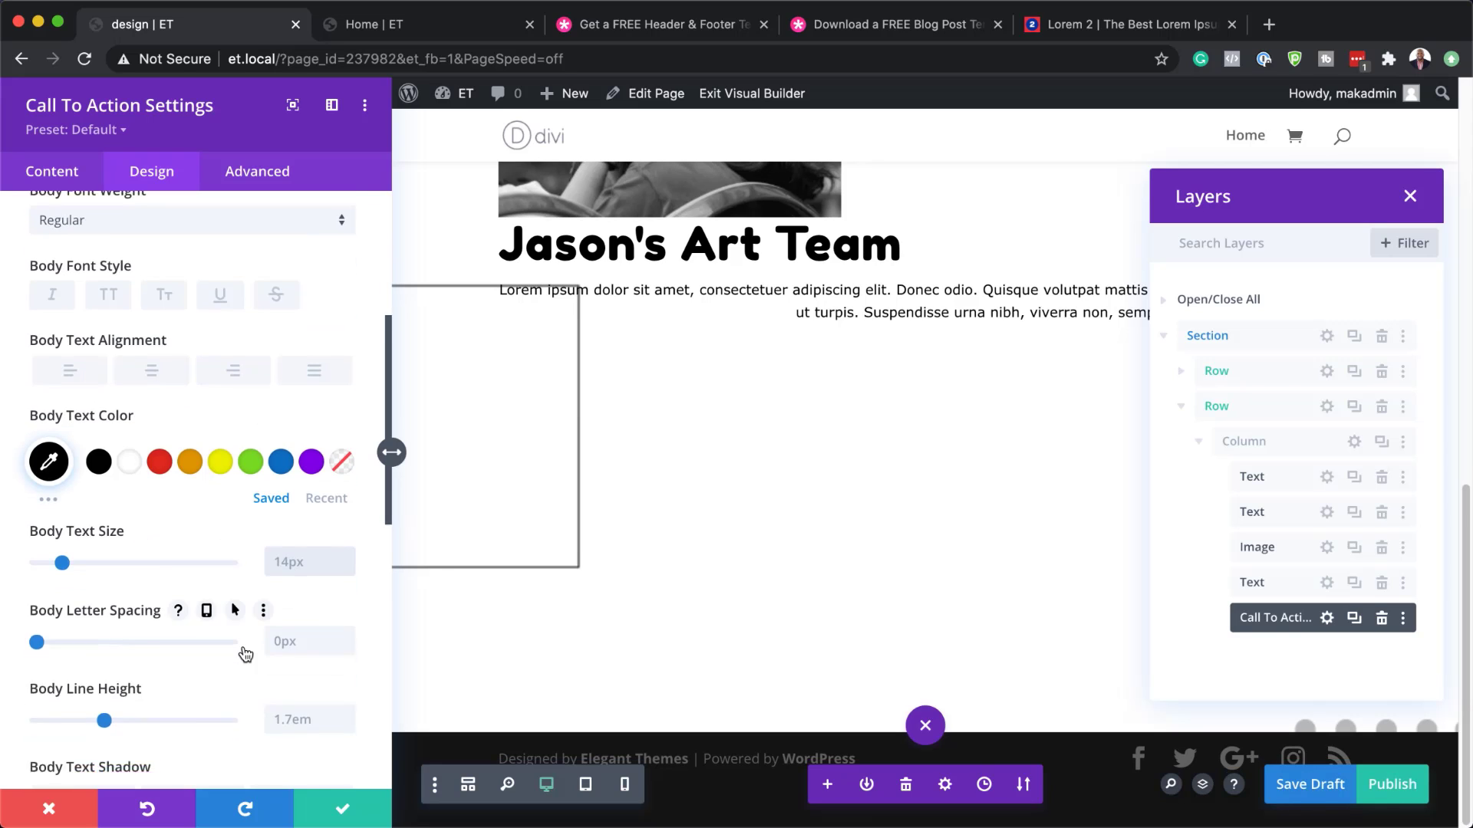
pyautogui.click(297, 592)
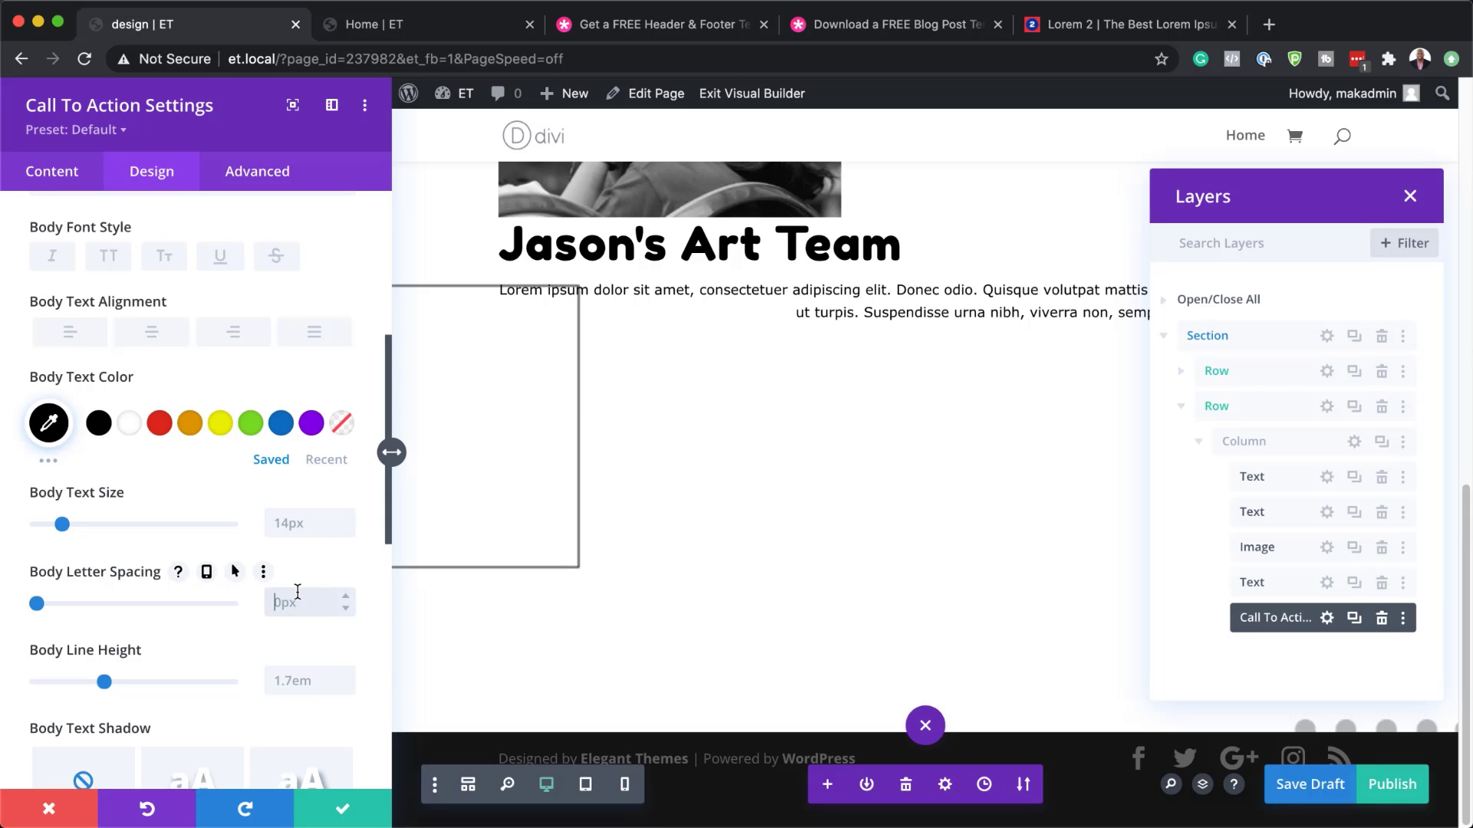
pyautogui.write('0.5px')
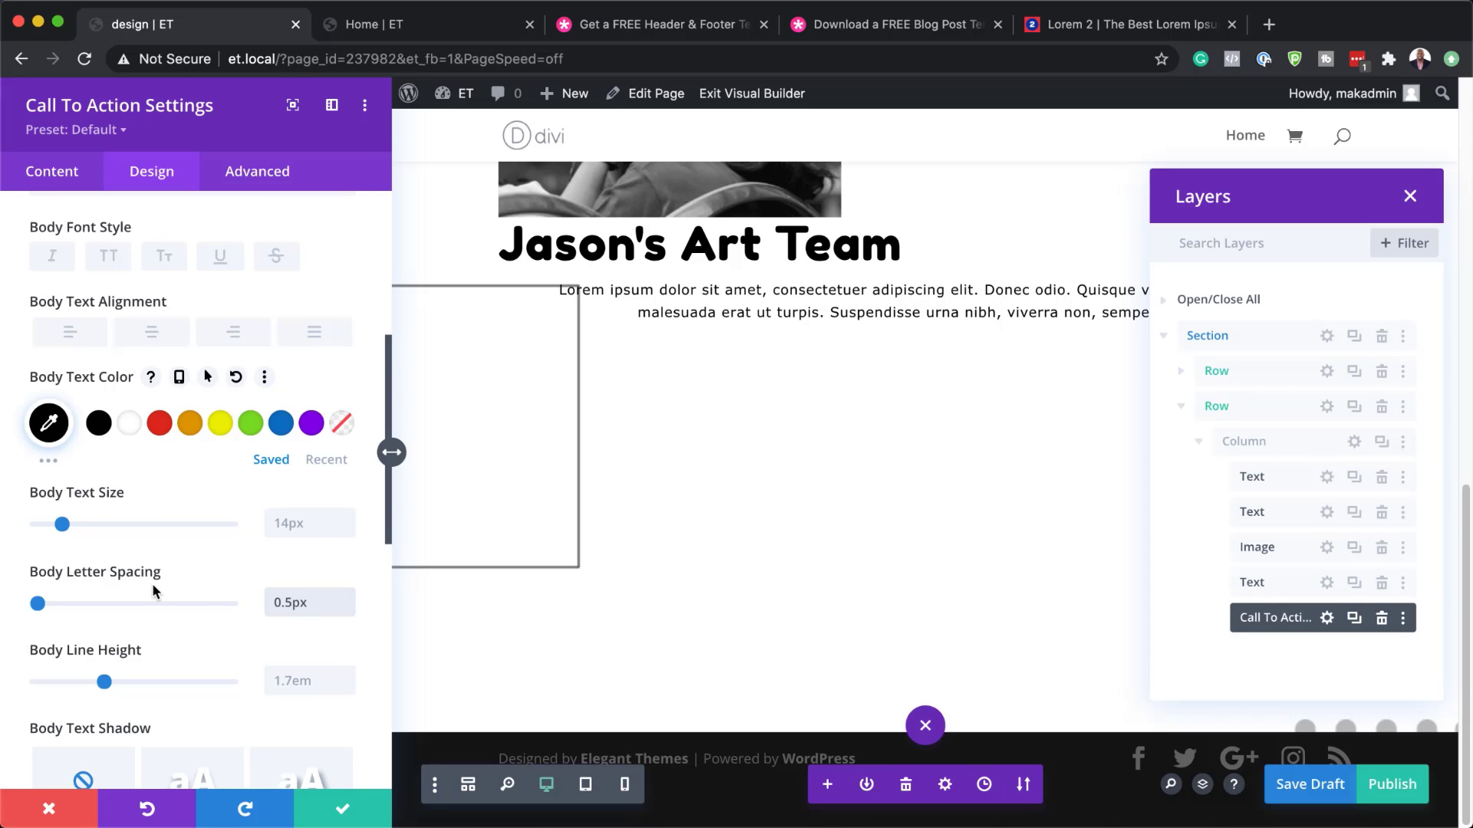
# Enable custom styles for the call to action's button and make its text white (#ffffff)
pyautogui.scroll(-1, 233, 603)
pyautogui.scroll(-6, 234, 603)
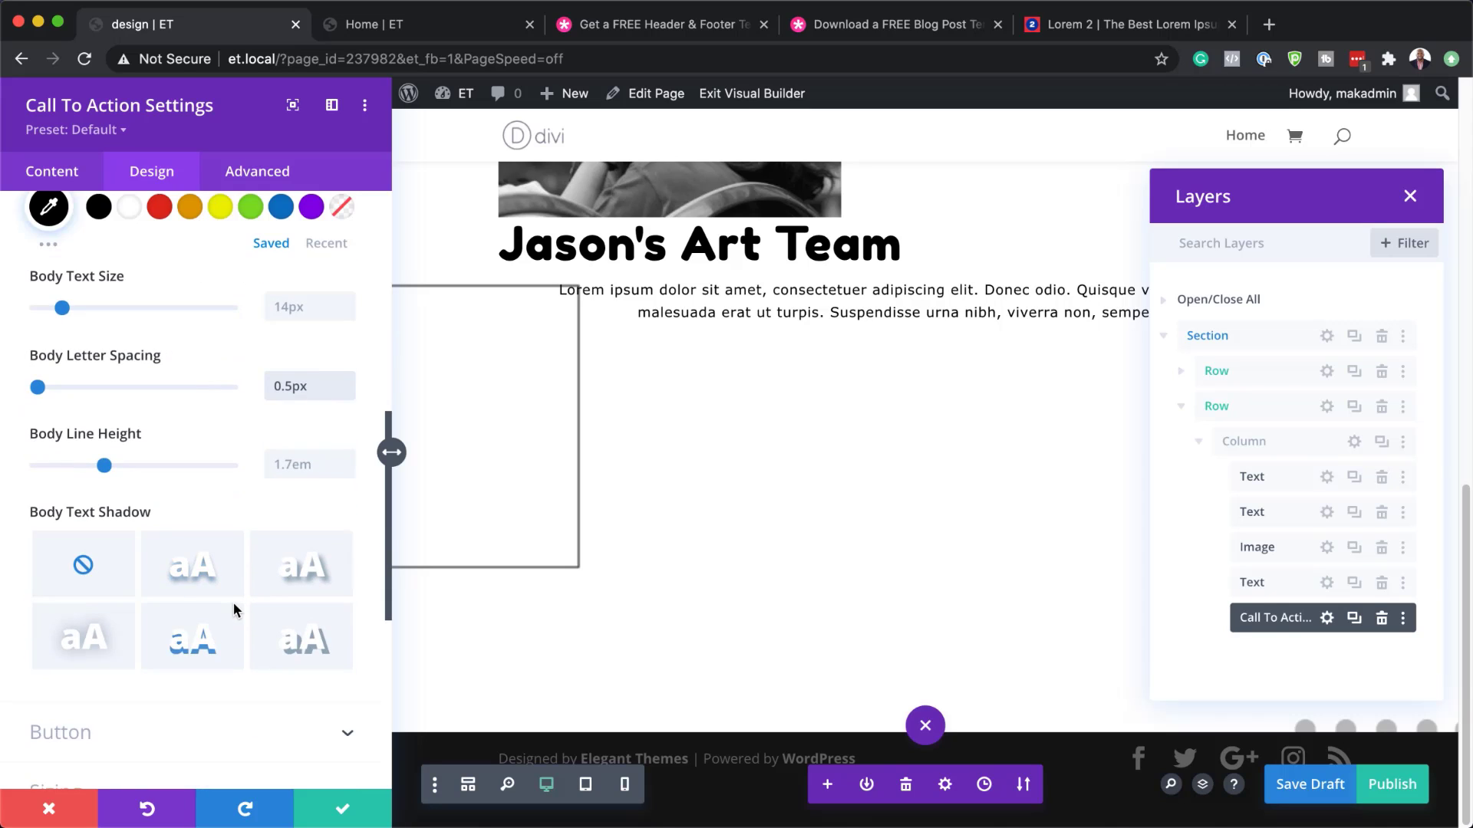
pyautogui.click(56, 529)
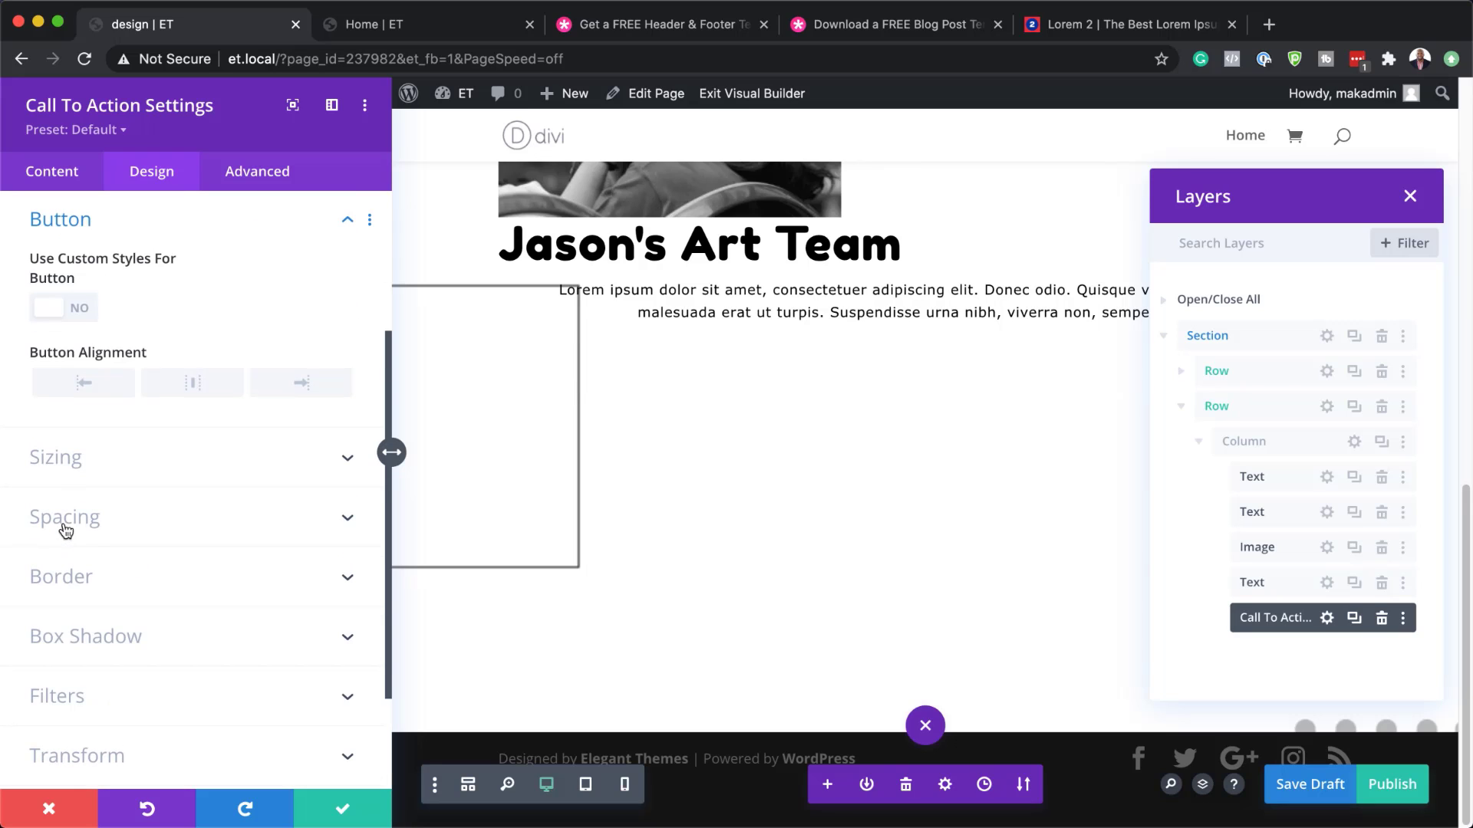
pyautogui.click(82, 316)
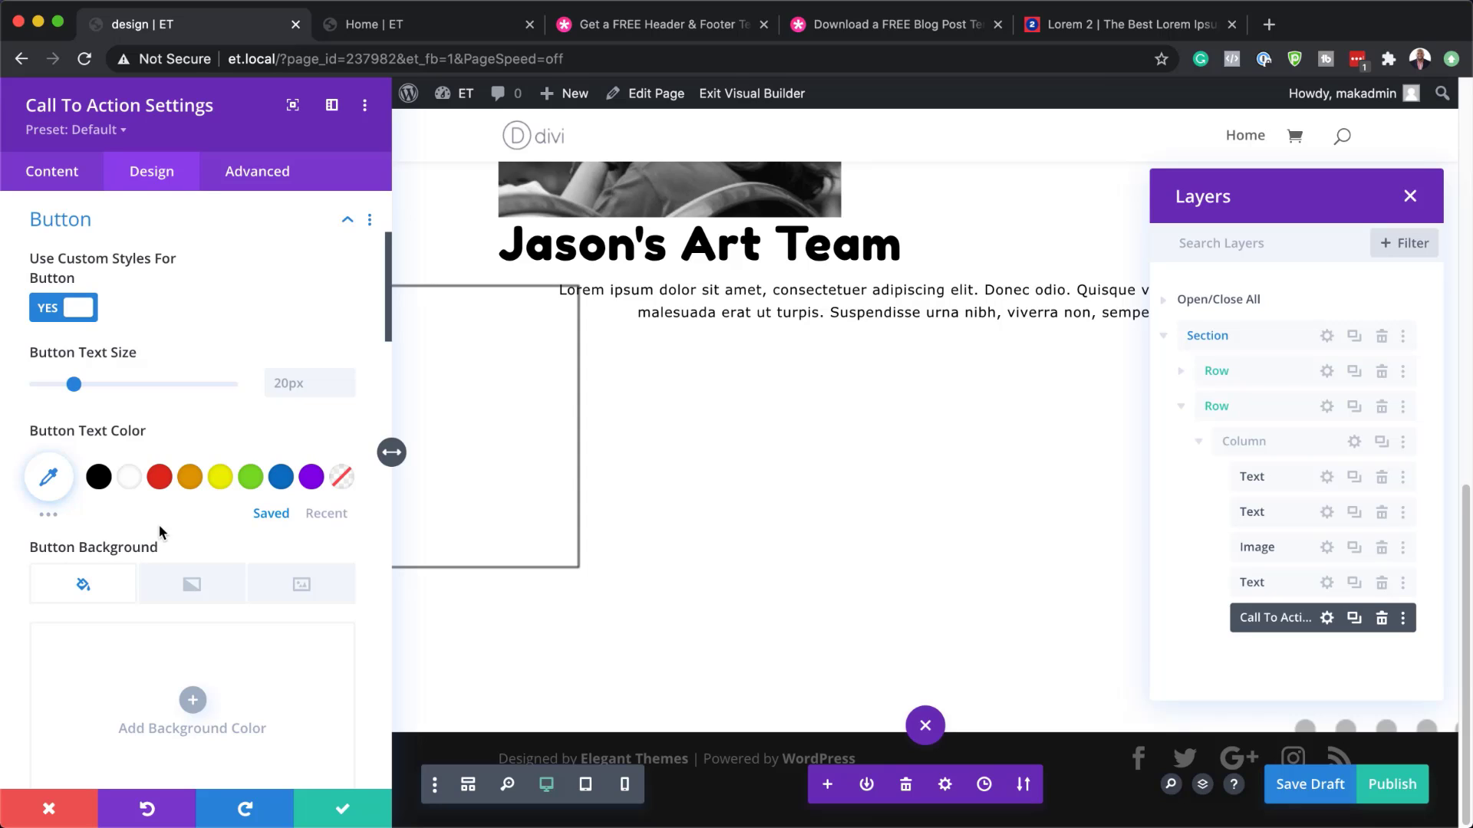
pyautogui.scroll(-3, 246, 601)
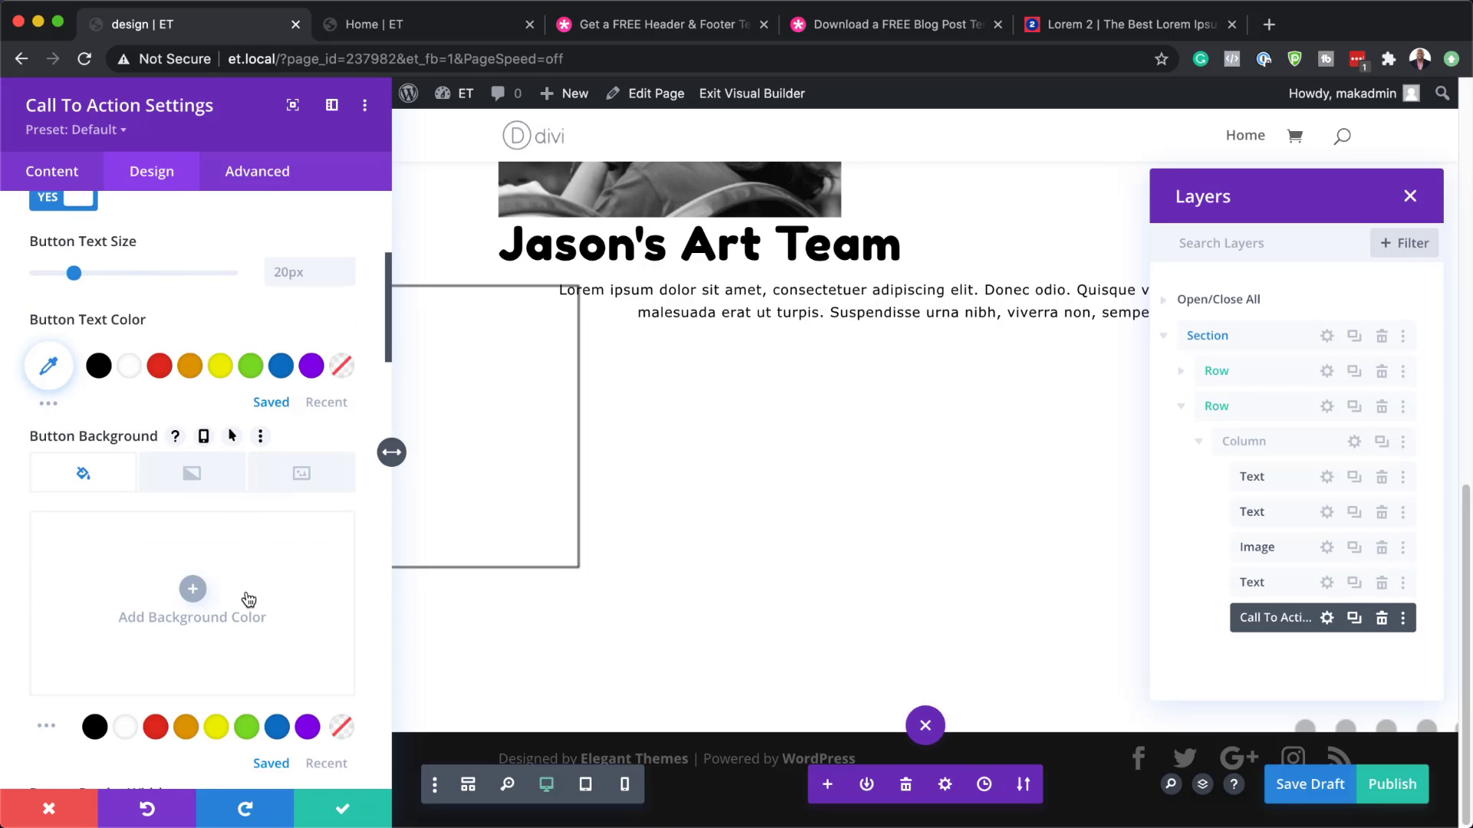
pyautogui.scroll(1, 222, 564)
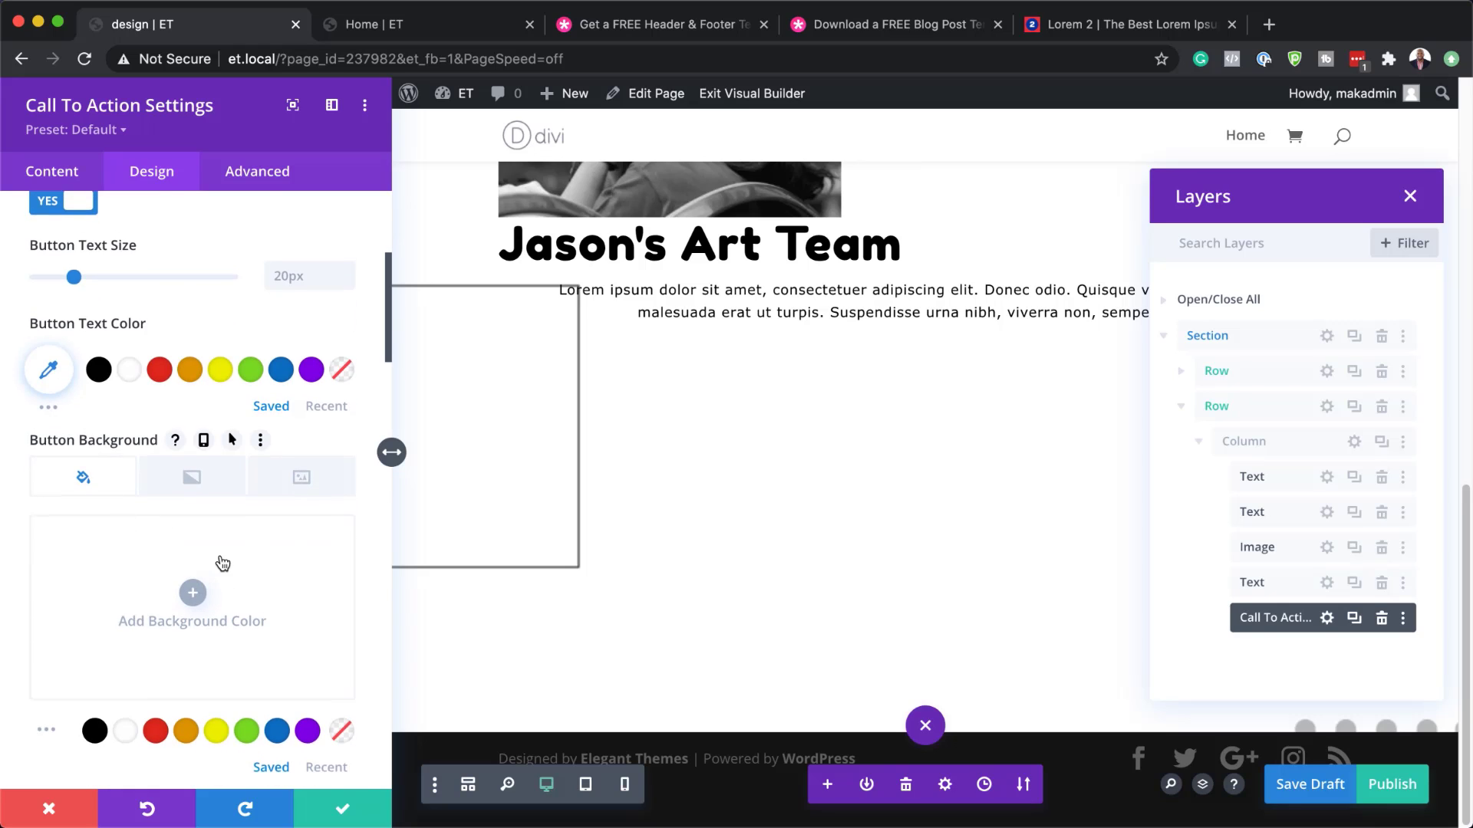
pyautogui.scroll(1, 223, 564)
pyautogui.click(128, 424)
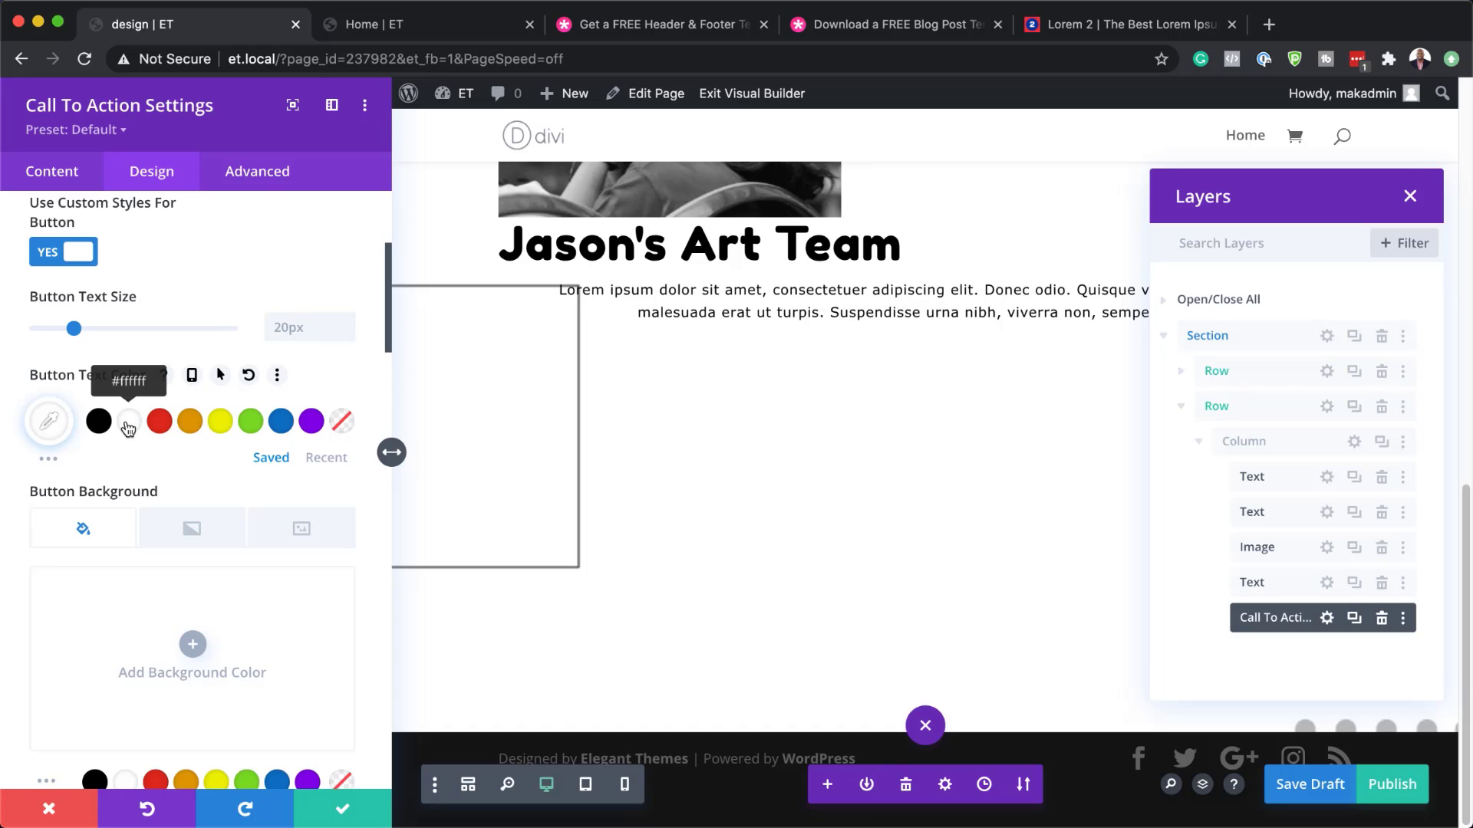
# Give the call to action's button a black (#000000) background and close the Layers list
pyautogui.scroll(-1, 279, 610)
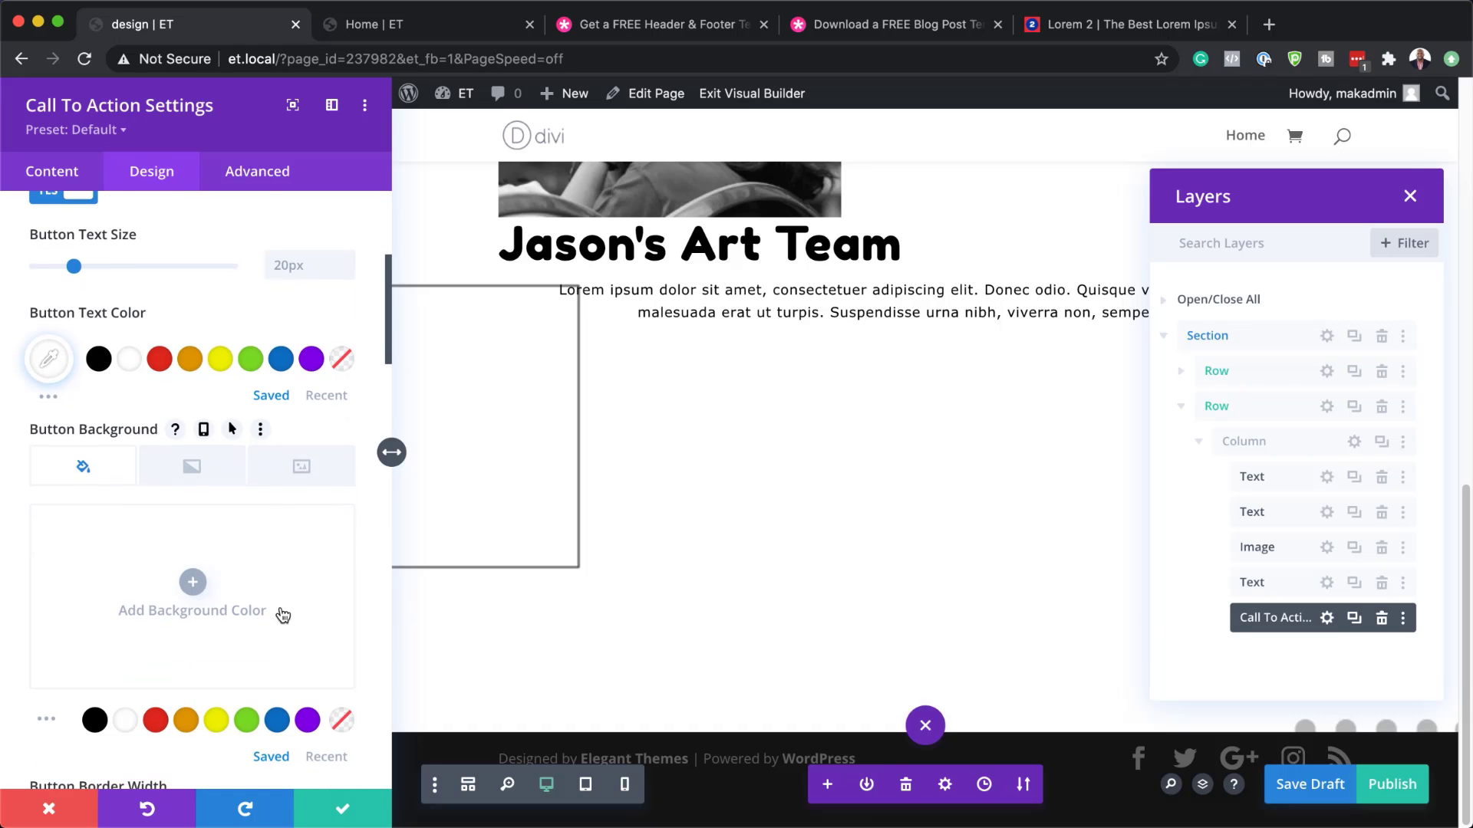
pyautogui.click(95, 725)
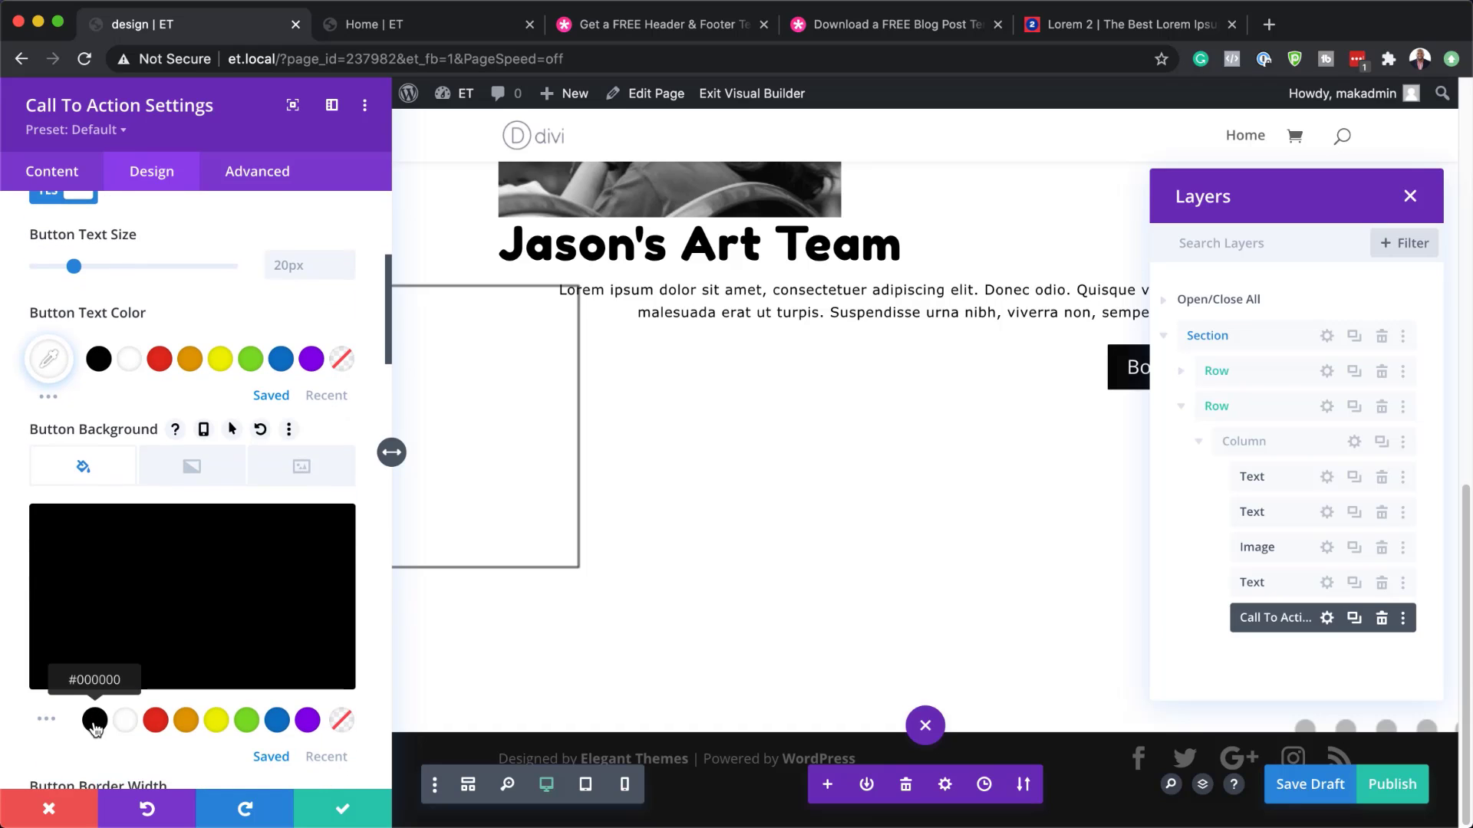
pyautogui.click(1409, 196)
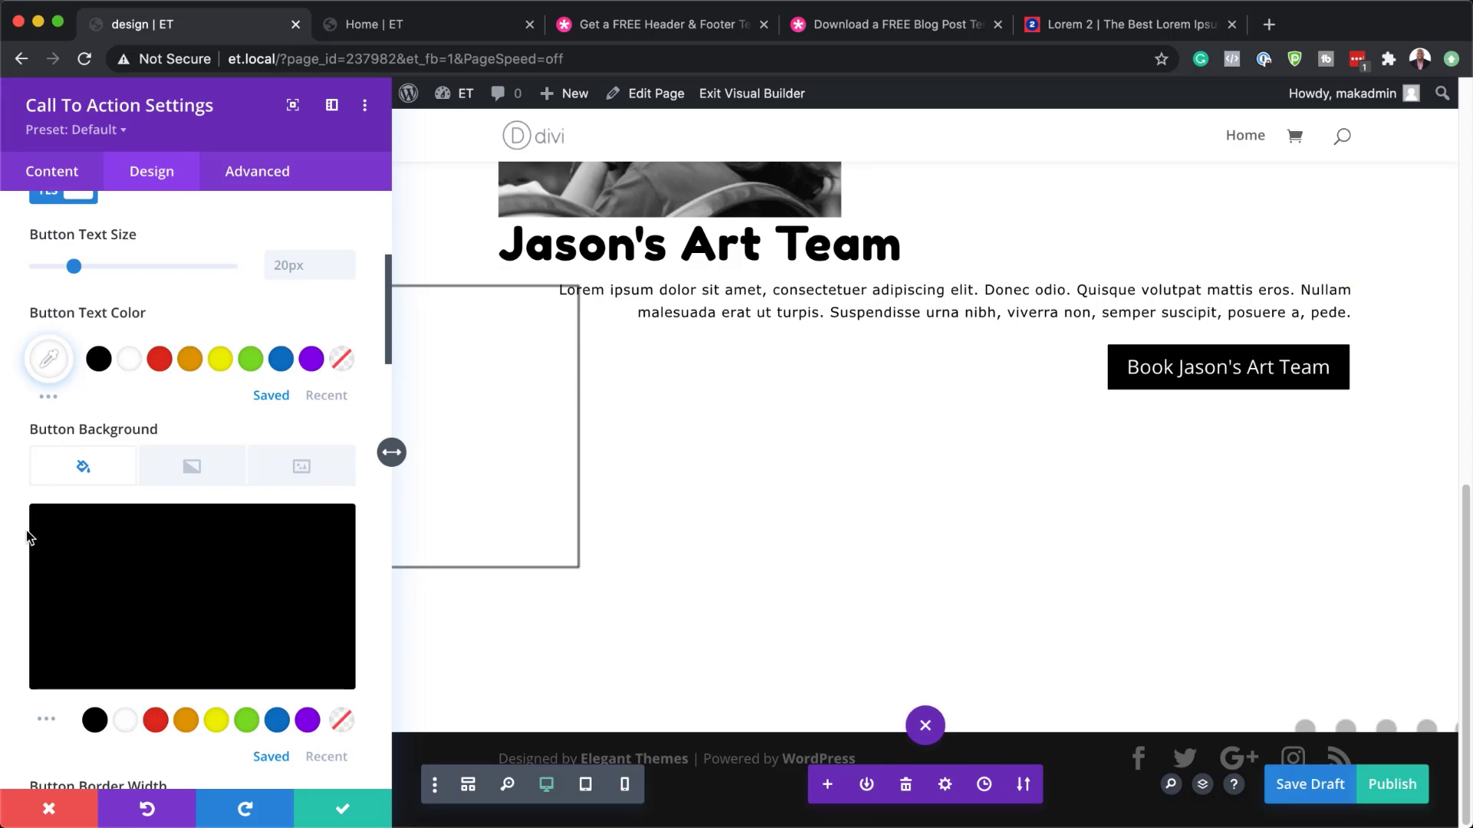
# Set the letter spacing of the call to action's button to 1px
pyautogui.scroll(-5, 29, 537)
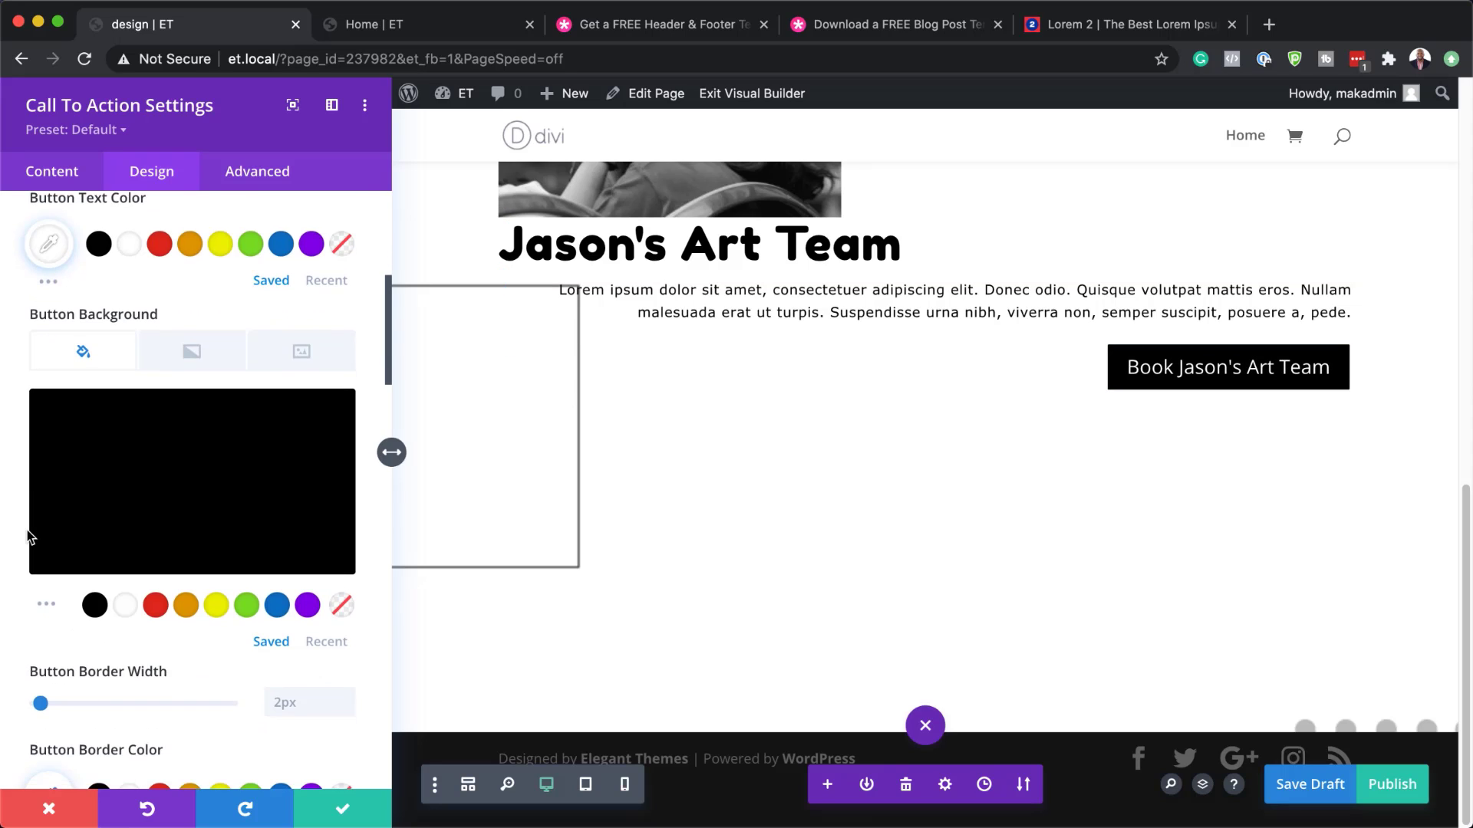
pyautogui.scroll(-8, 27, 535)
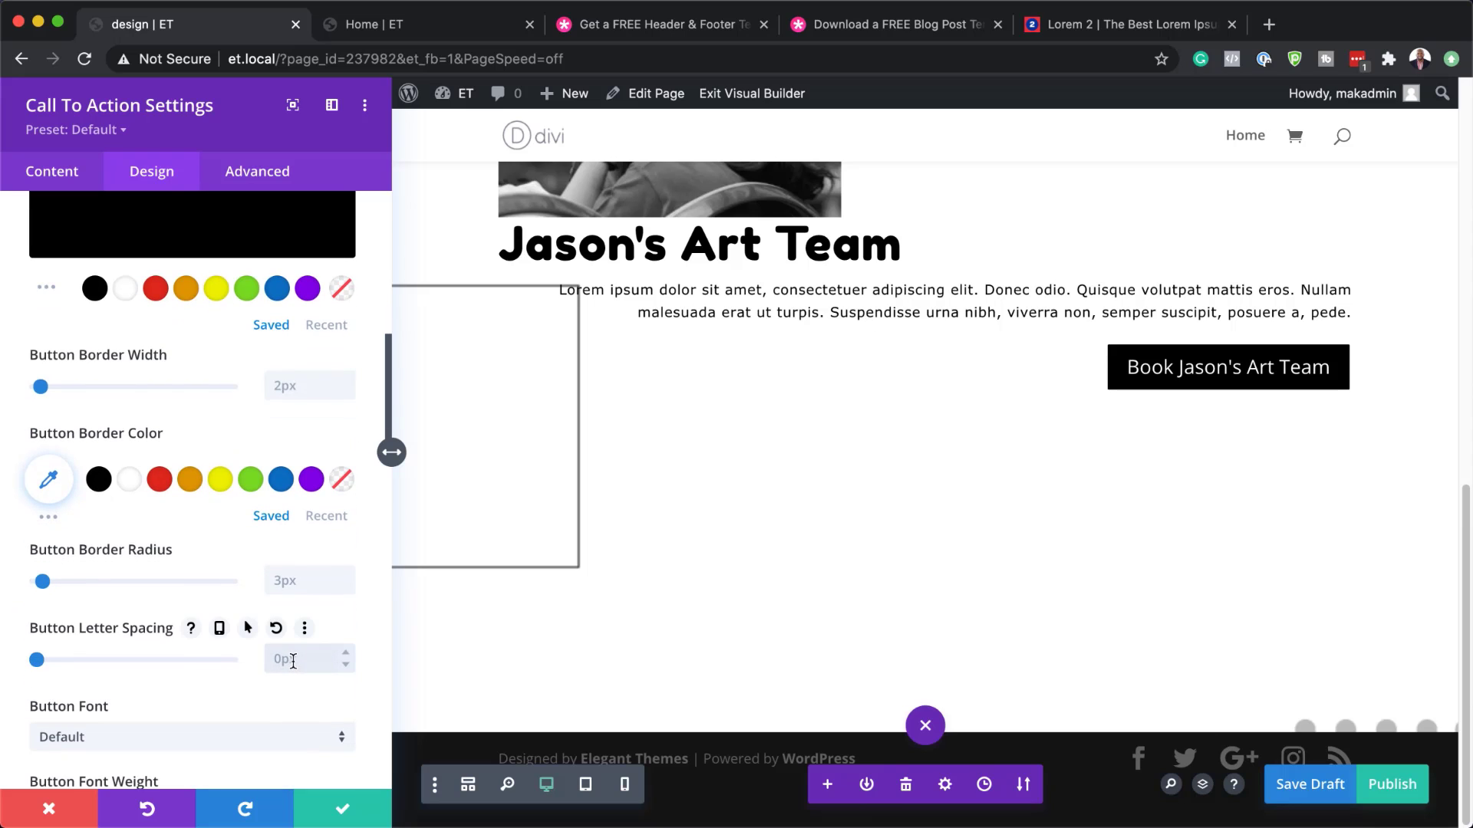
pyautogui.write('px')
# Change the font of the call to action's button to Verdana
pyautogui.scroll(-2, 178, 635)
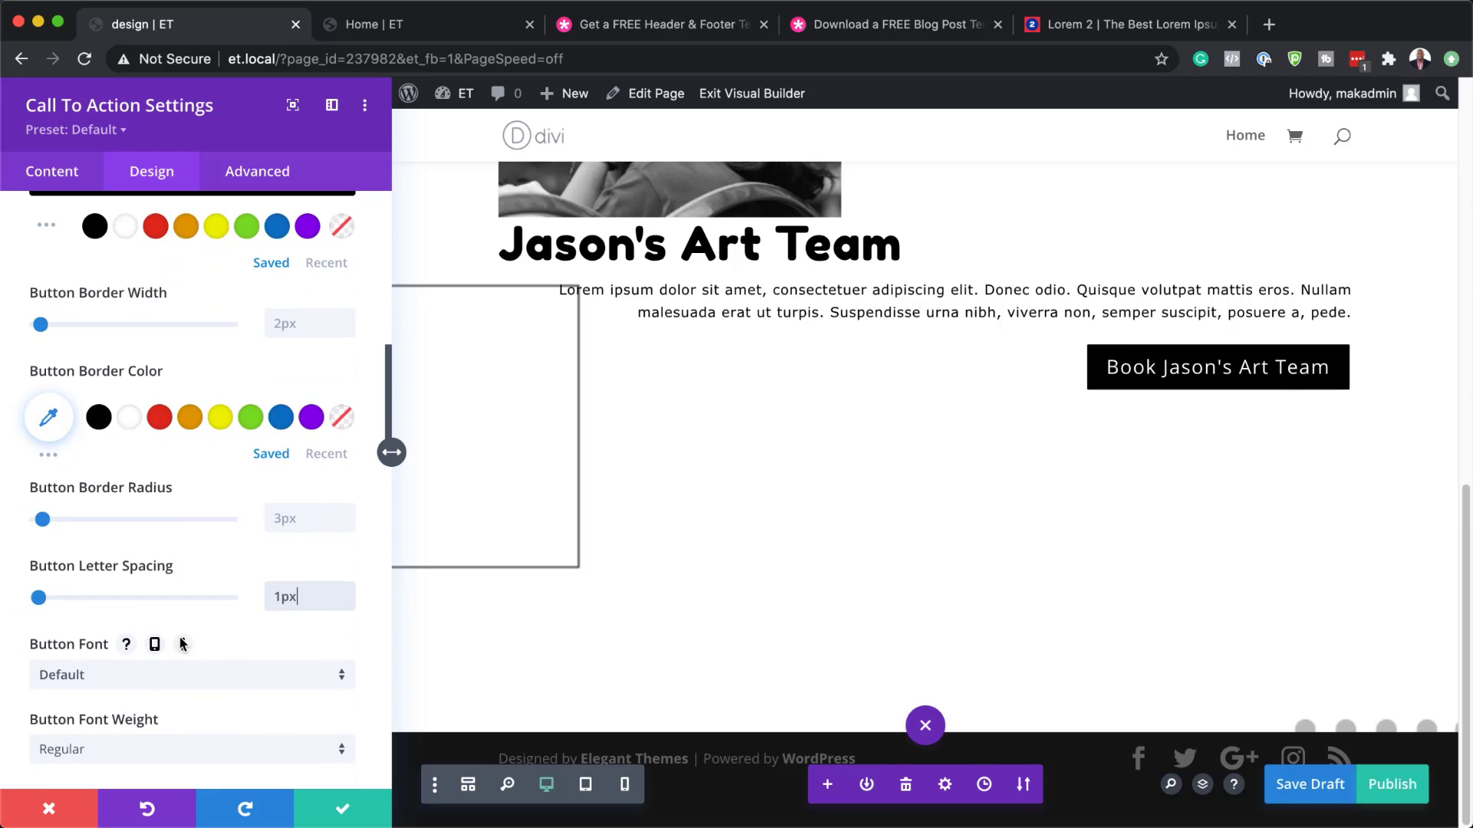
pyautogui.click(159, 672)
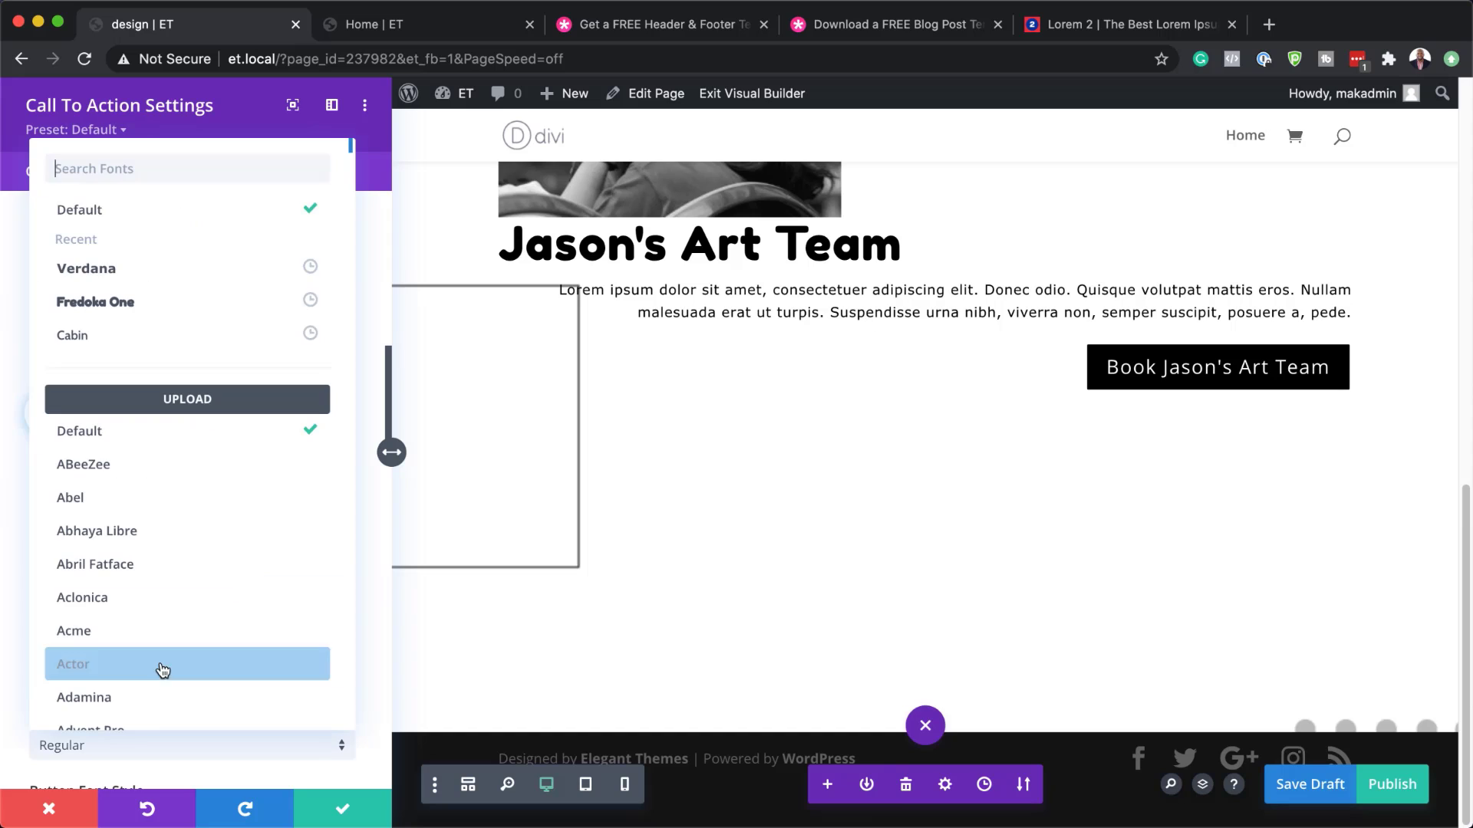
pyautogui.click(176, 270)
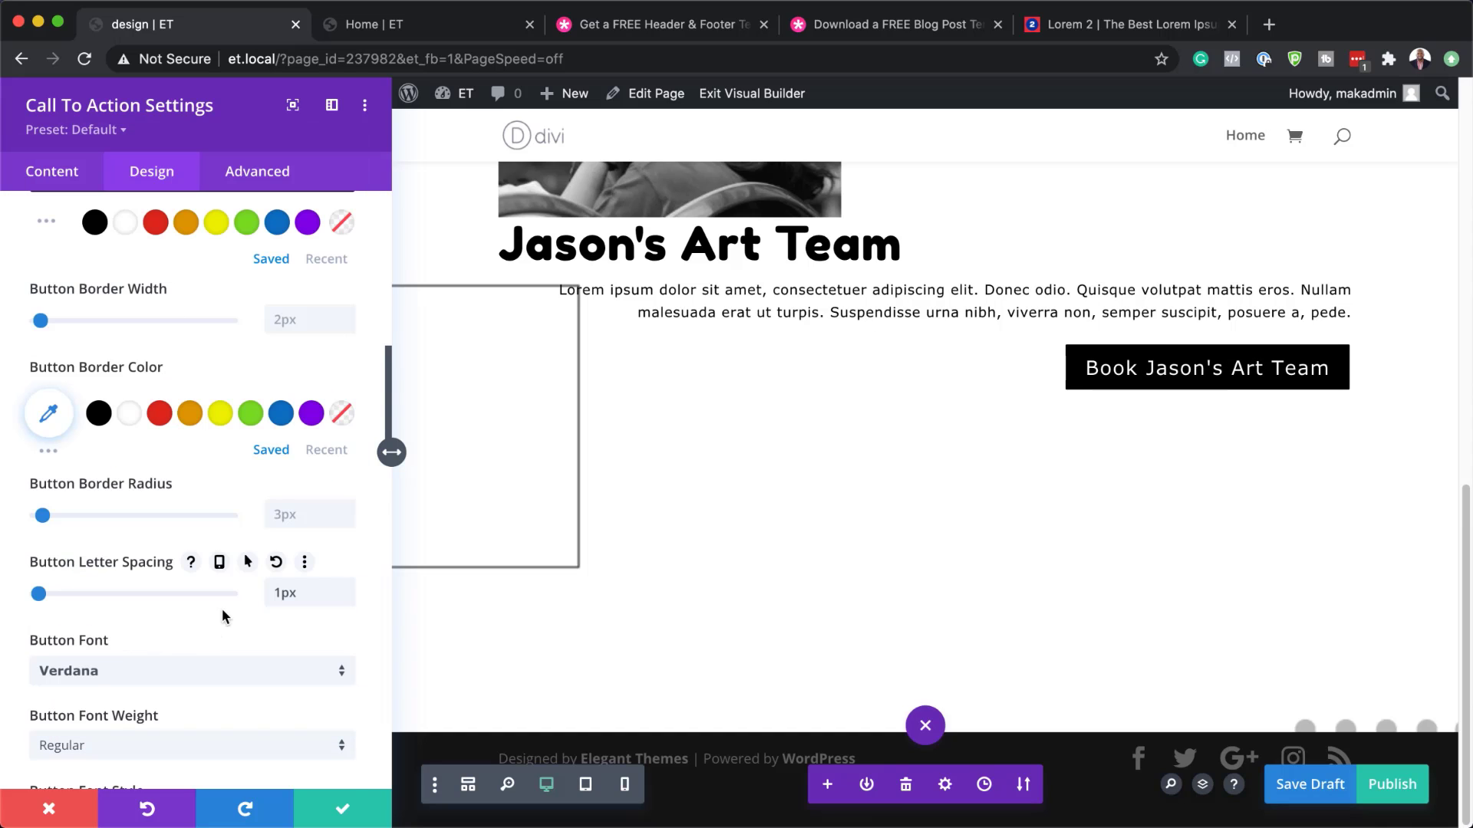
# Give the call to action's button a top margin of 20px
pyautogui.scroll(-6, 302, 619)
pyautogui.scroll(-10, 302, 621)
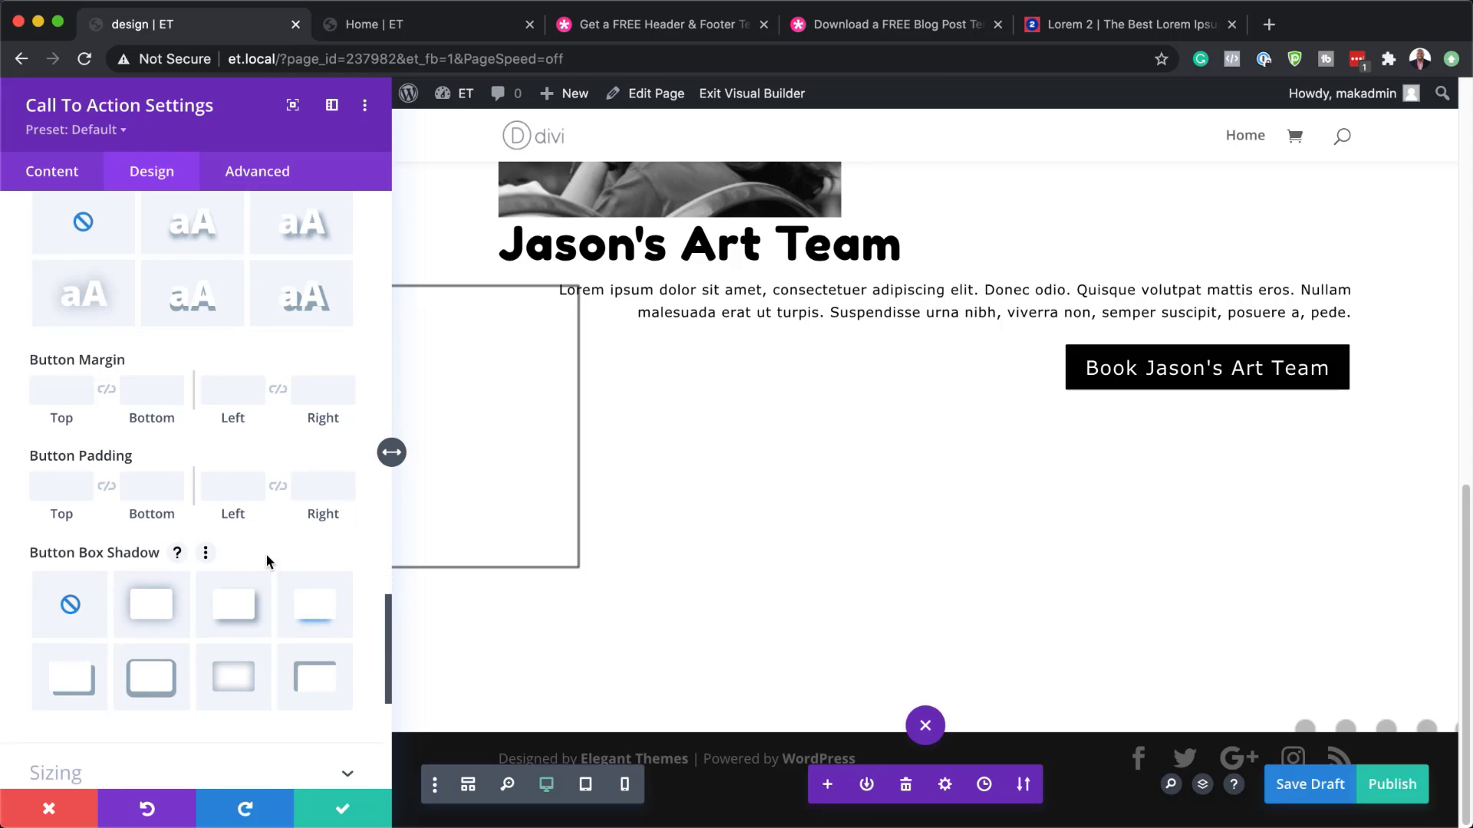
pyautogui.click(46, 387)
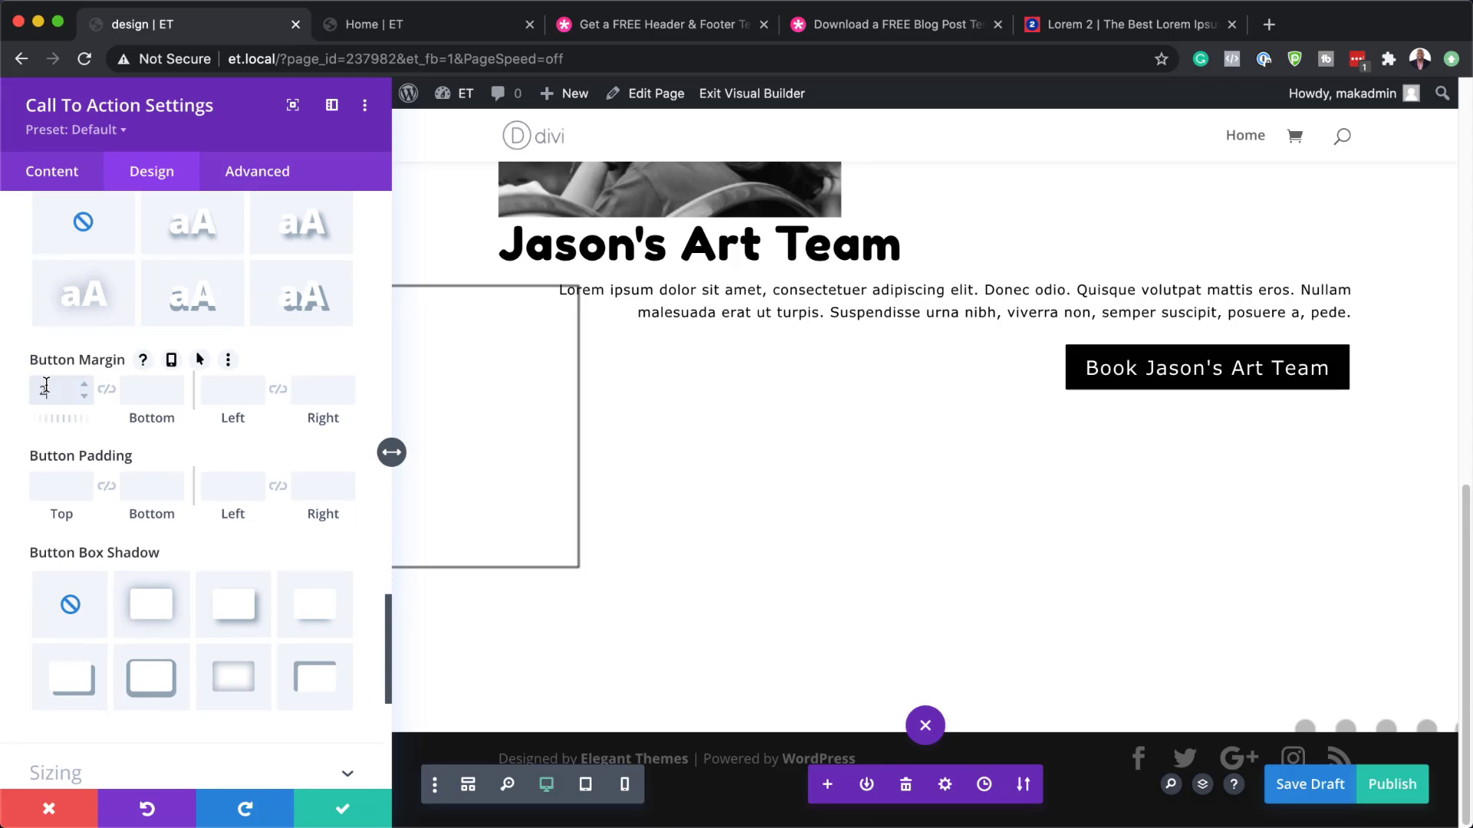
pyautogui.write('20px')
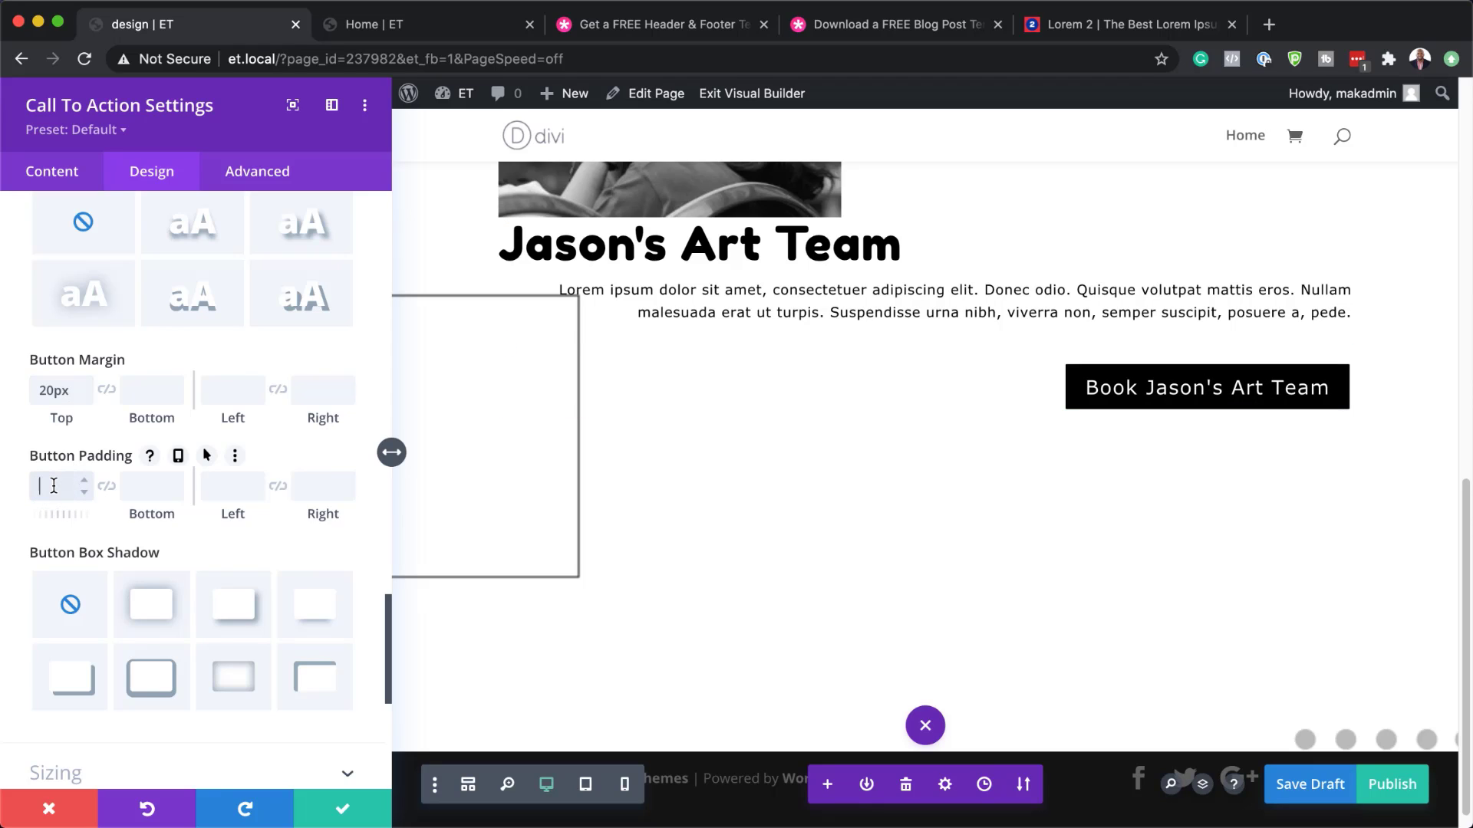
# Set the button's padding to a linked 10px at top and bottom and a linked 25px at left and right
pyautogui.write('px')
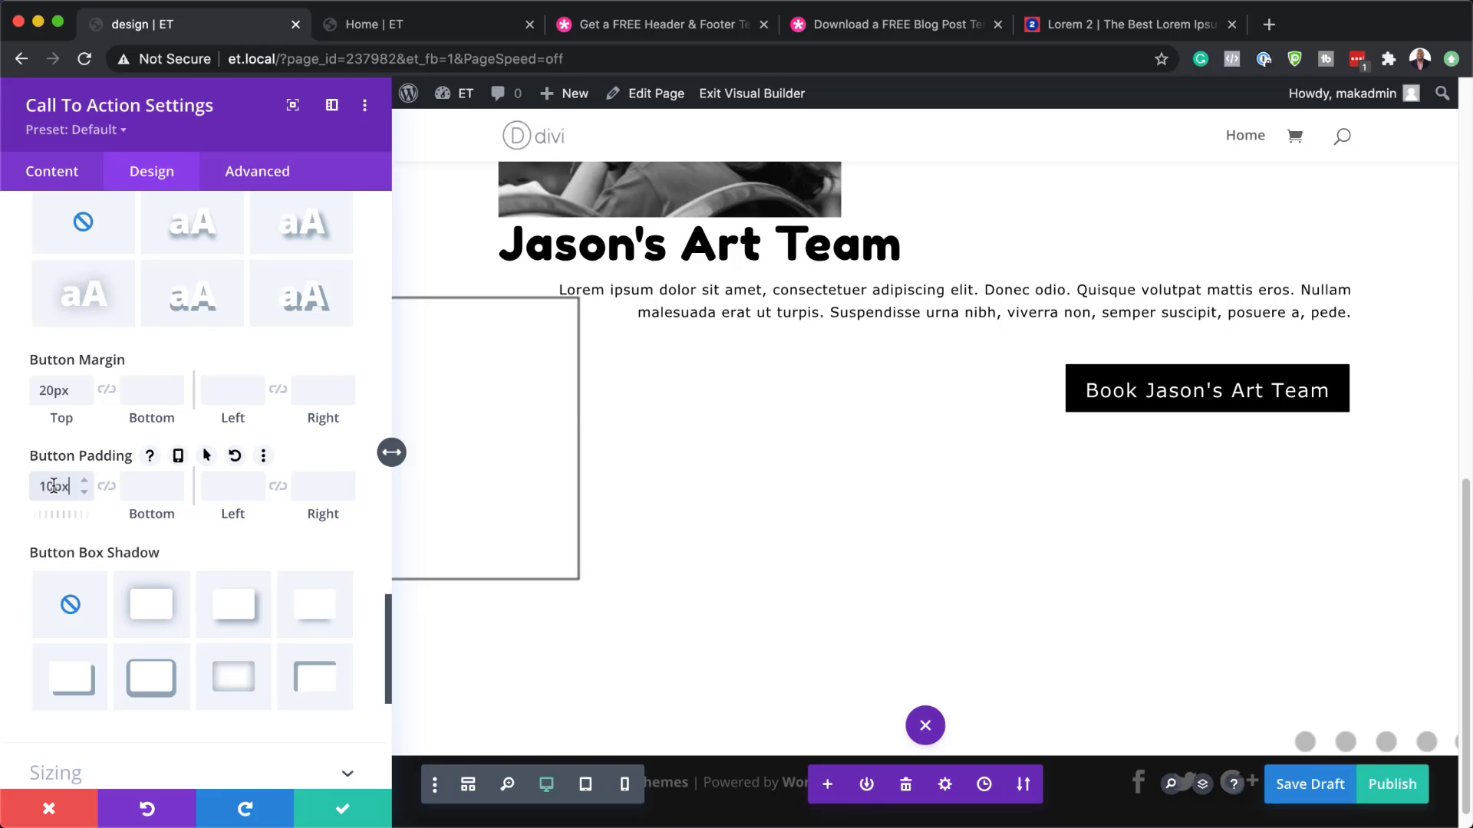
pyautogui.click(107, 487)
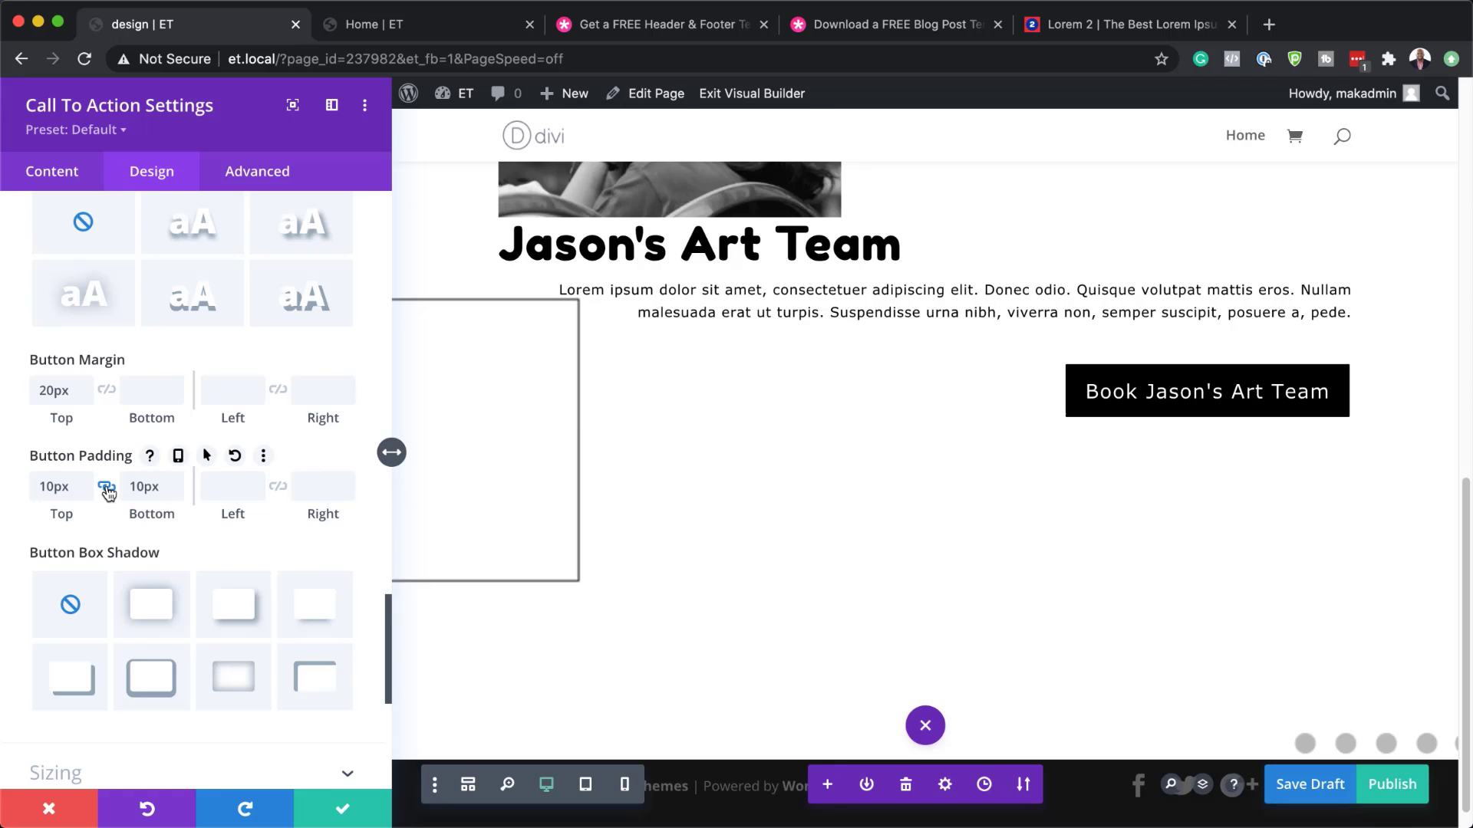
pyautogui.click(213, 486)
pyautogui.write('25px')
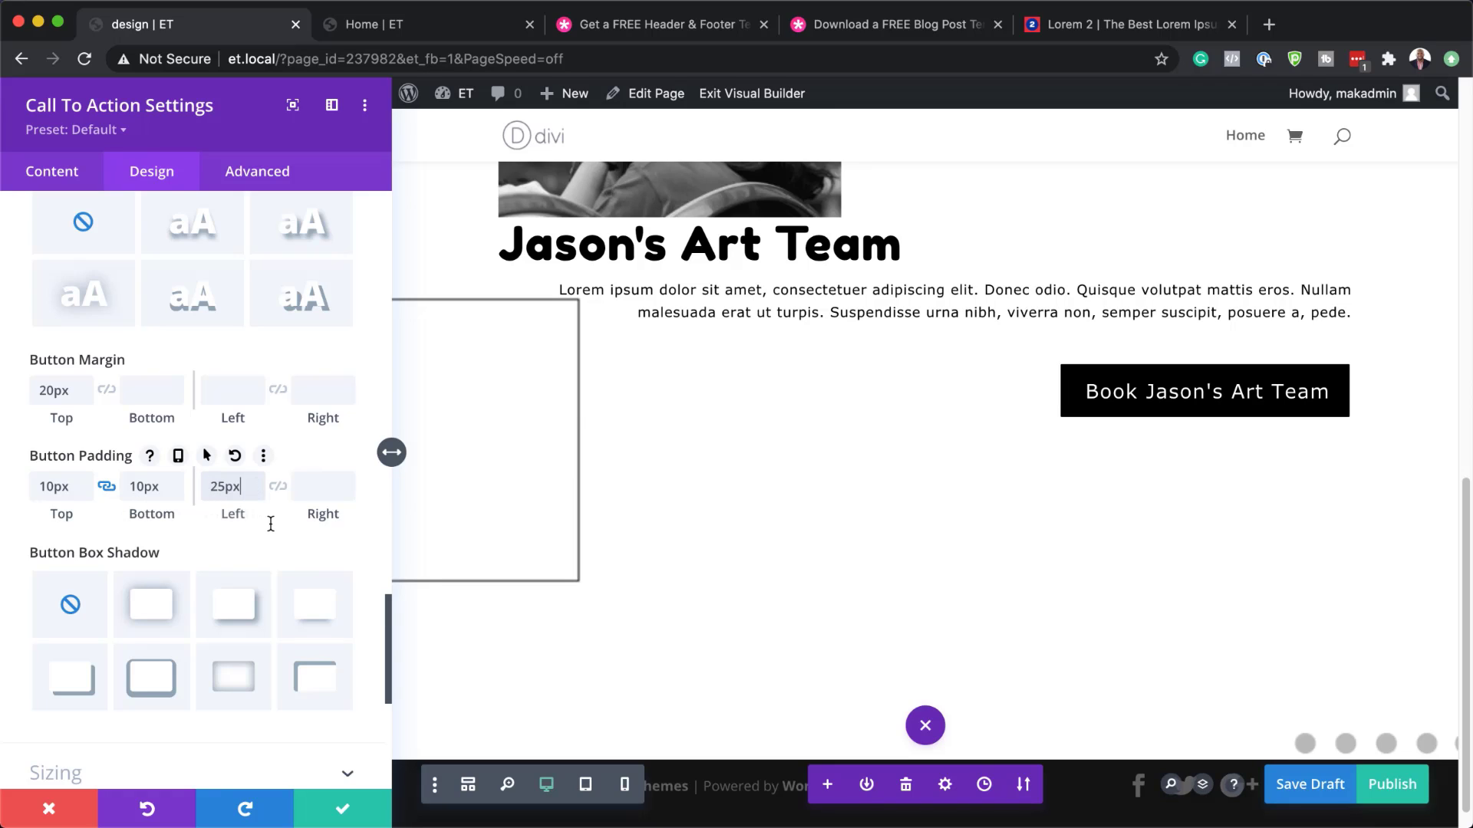
pyautogui.click(279, 486)
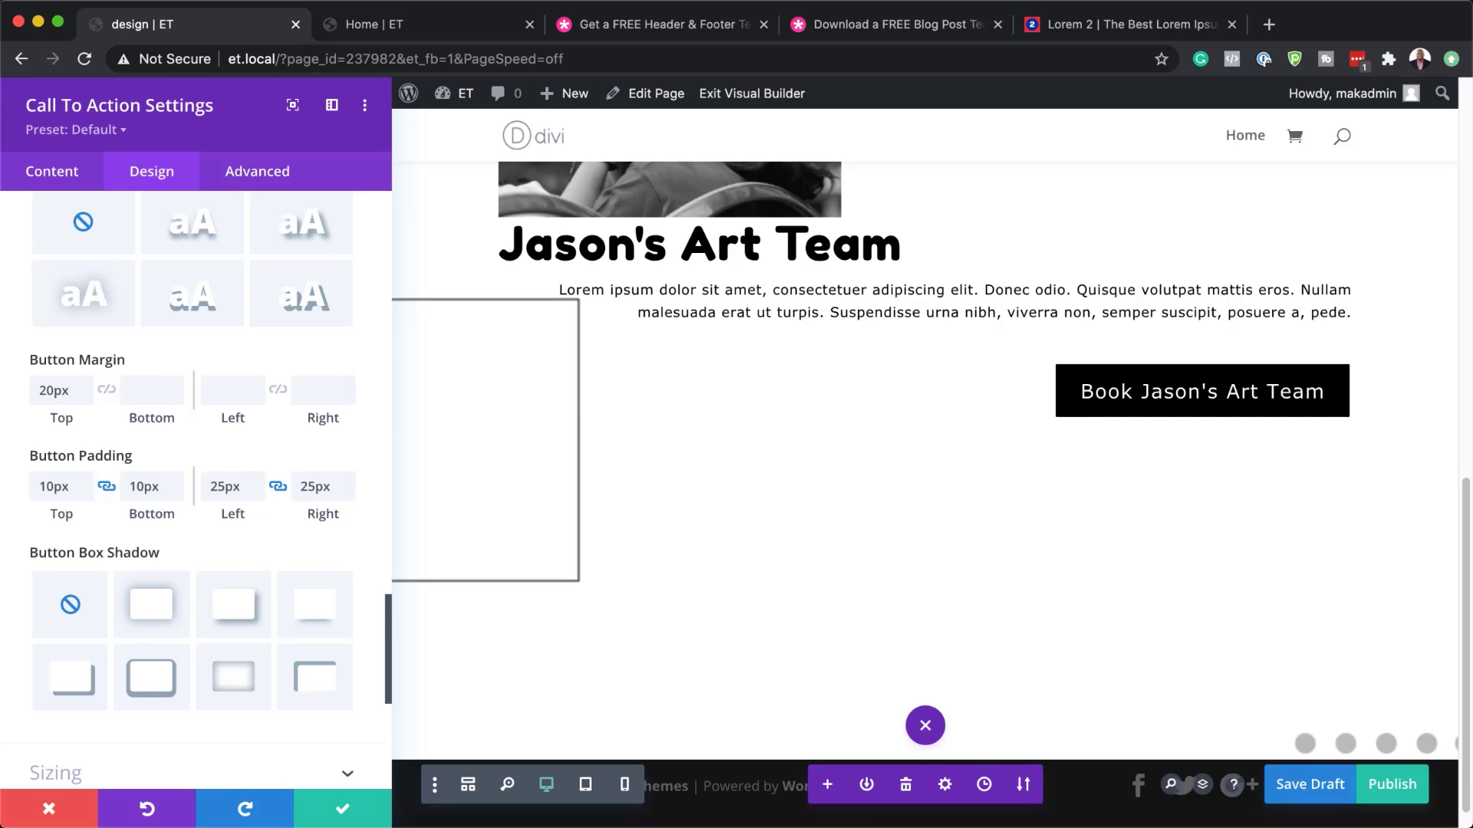
# Align the call to action's title text to the right
pyautogui.click(504, 222)
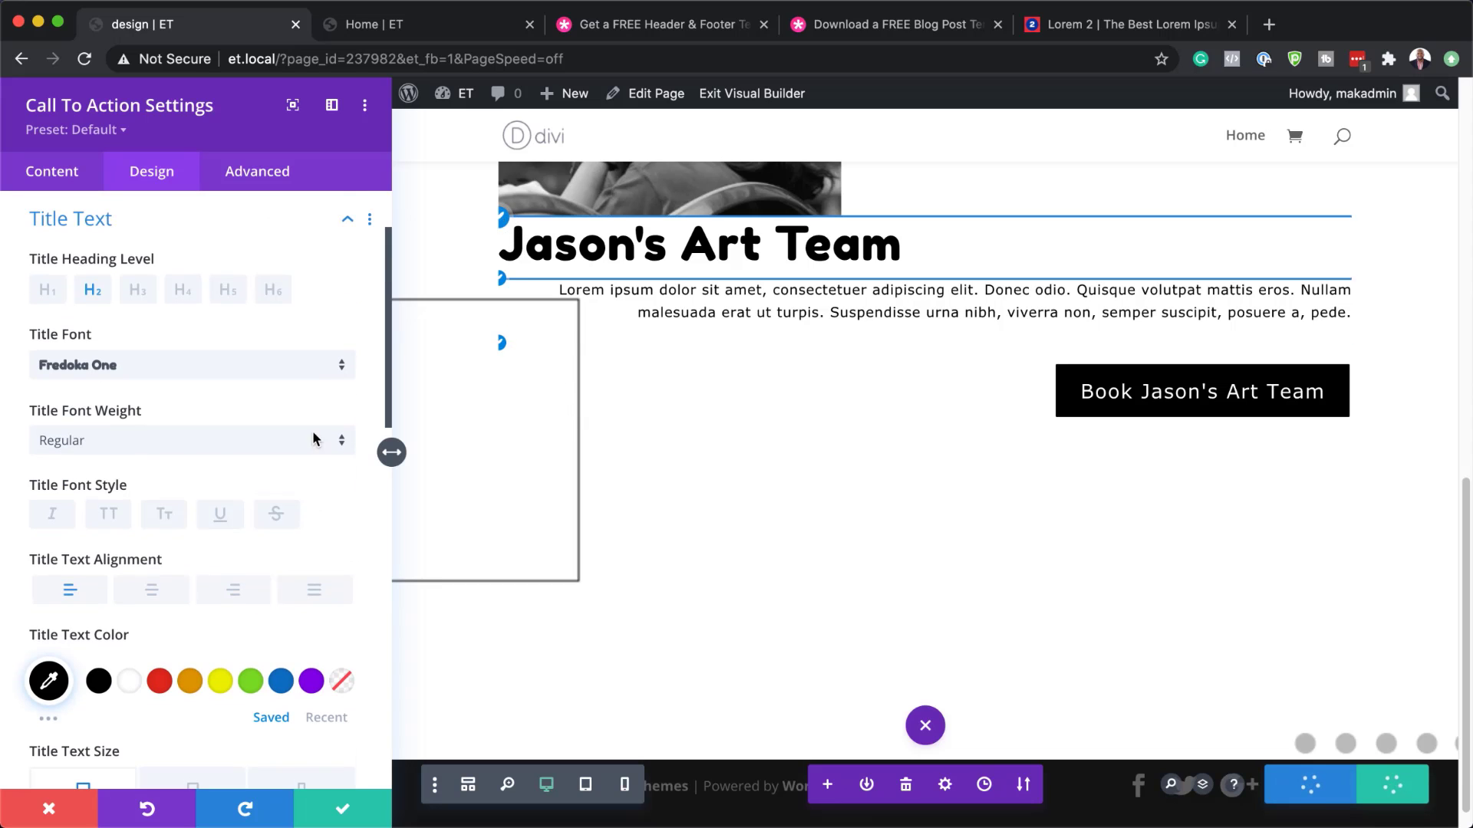
pyautogui.click(238, 598)
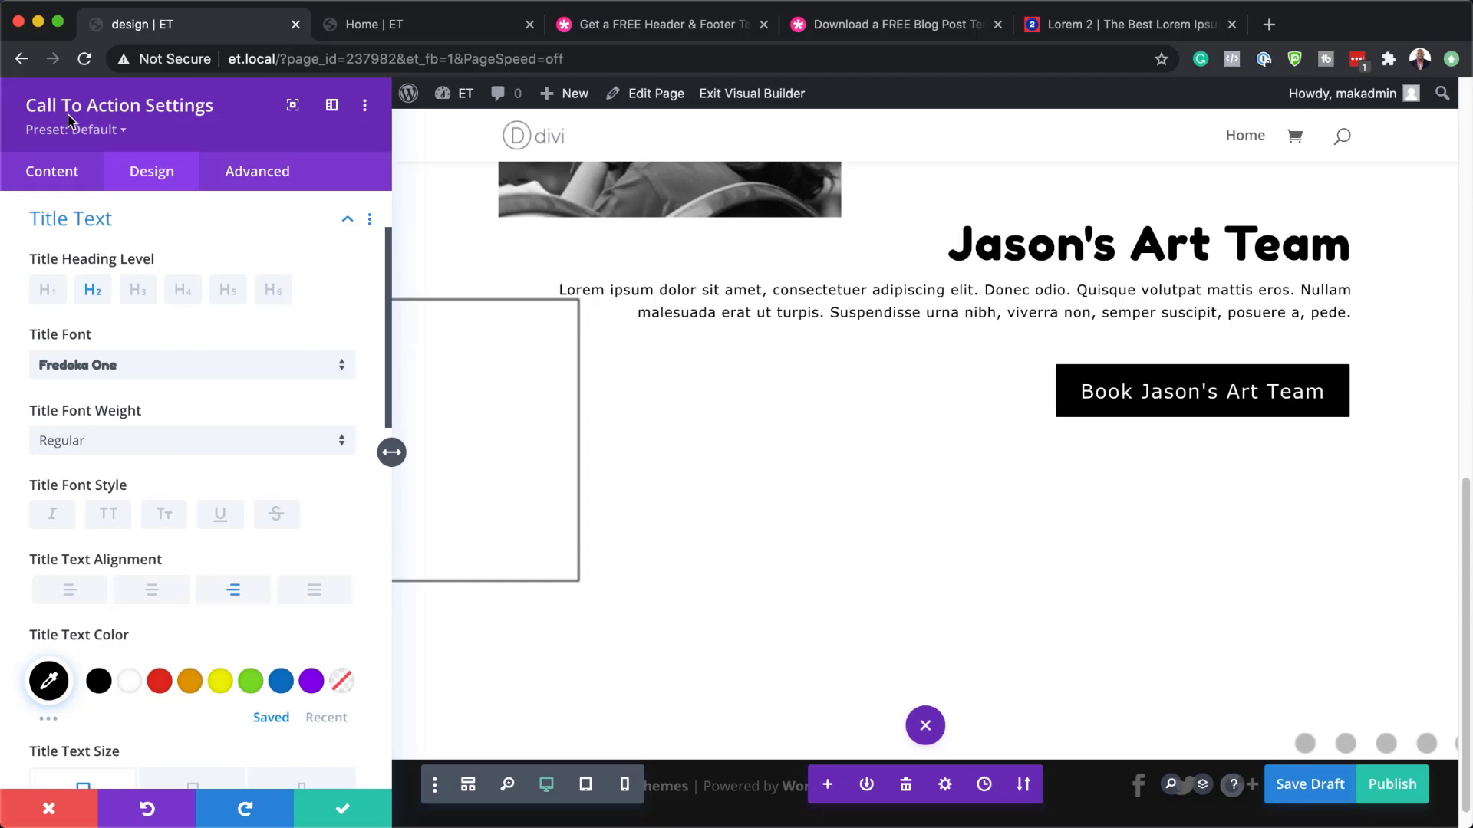
# Give the call to action module a relative position with a horizontal offset of 25px
pyautogui.click(253, 178)
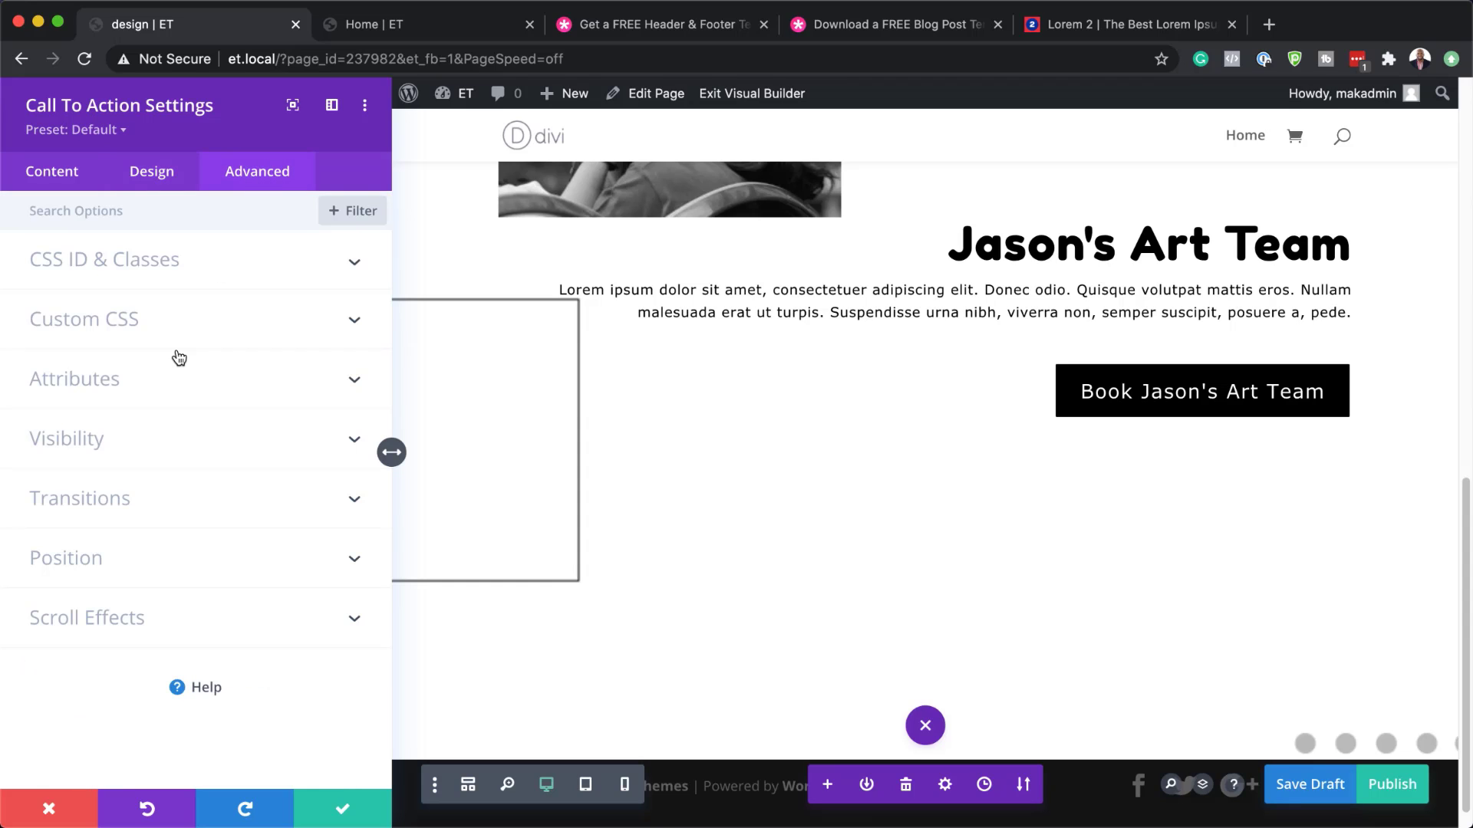
pyautogui.click(111, 558)
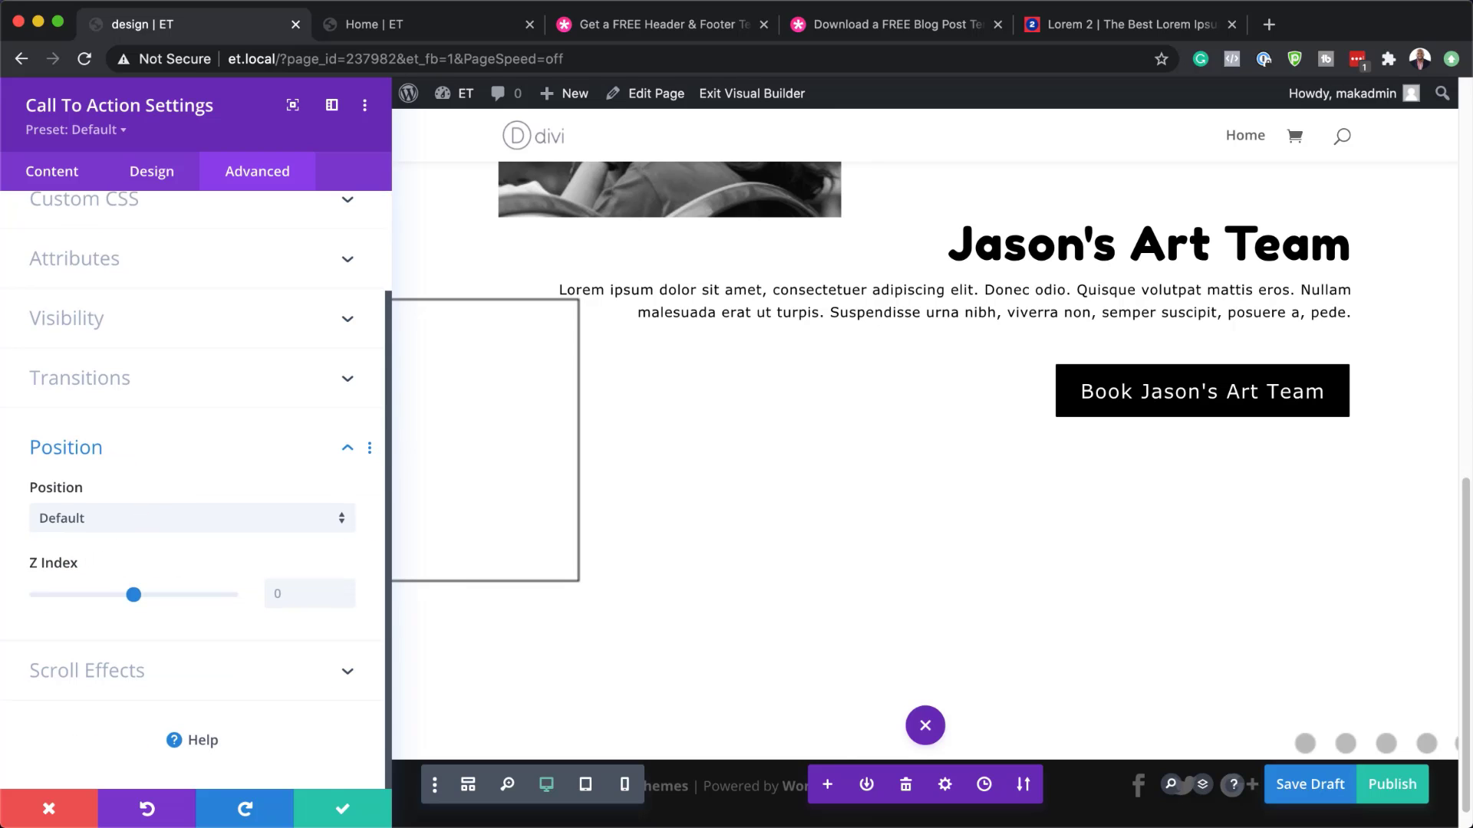
pyautogui.click(113, 527)
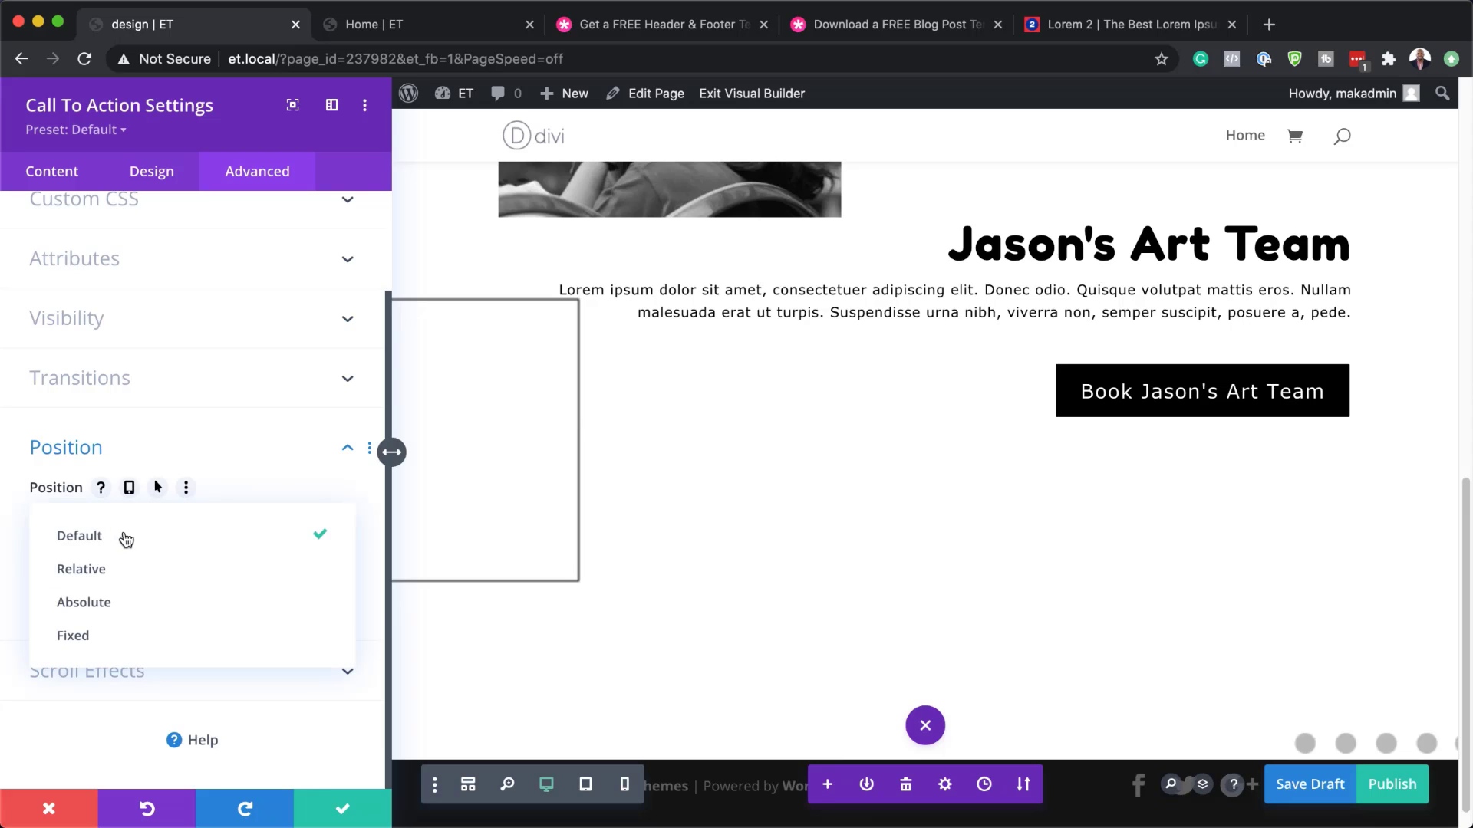
pyautogui.click(136, 575)
pyautogui.scroll(-2, 94, 596)
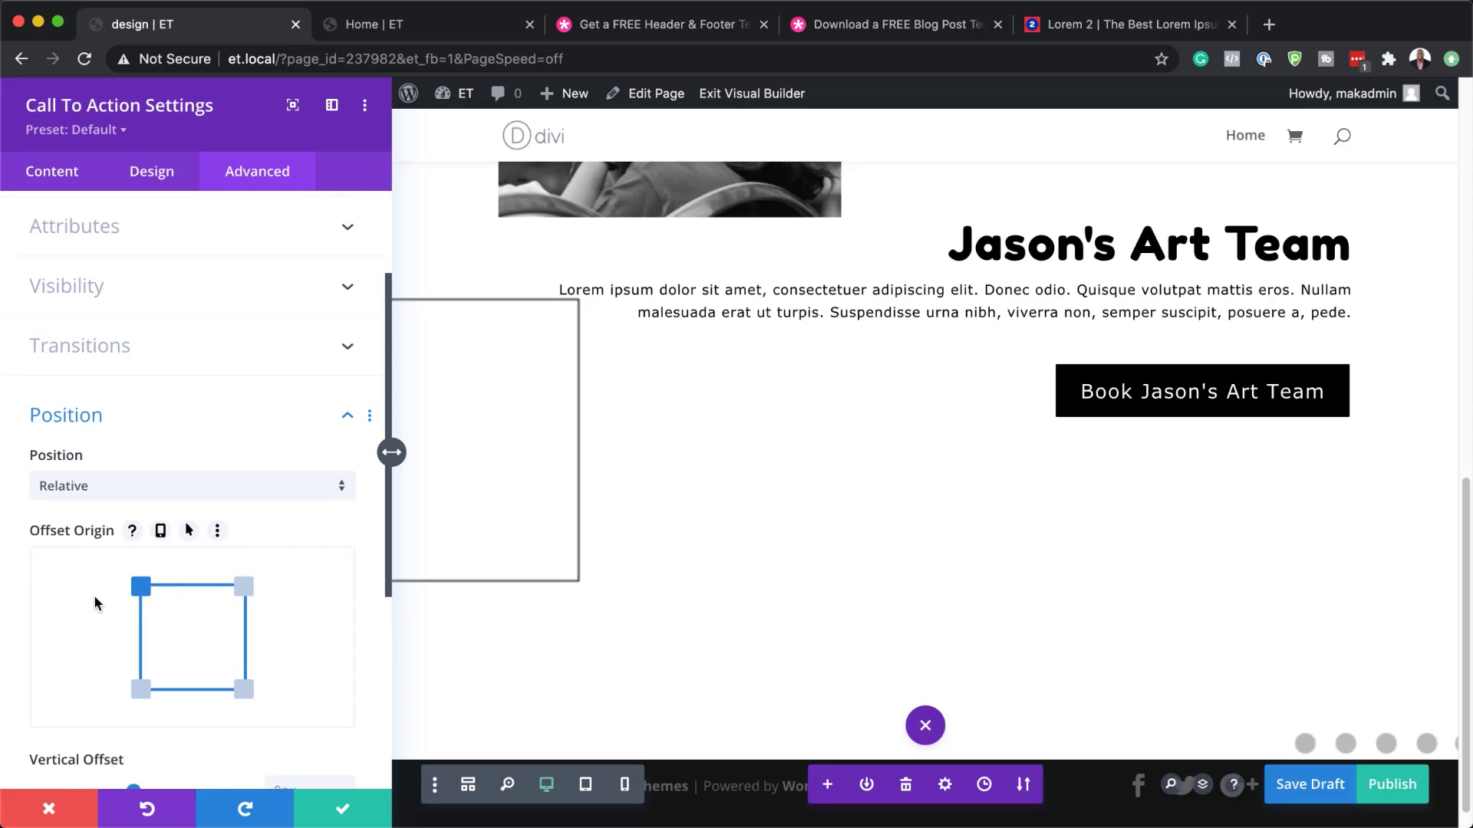
pyautogui.scroll(-3, 94, 595)
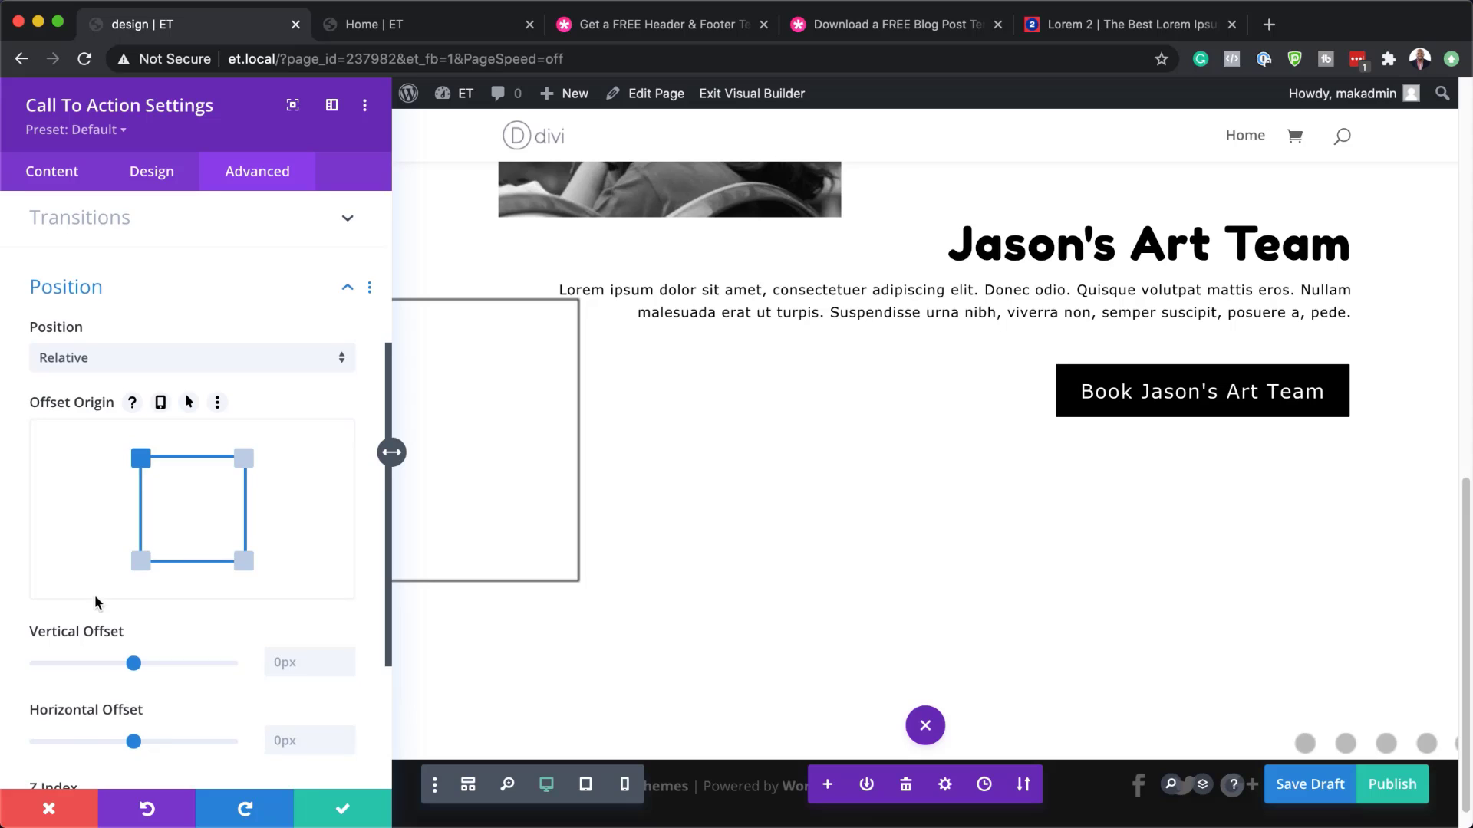
pyautogui.scroll(-2, 94, 595)
pyautogui.click(287, 658)
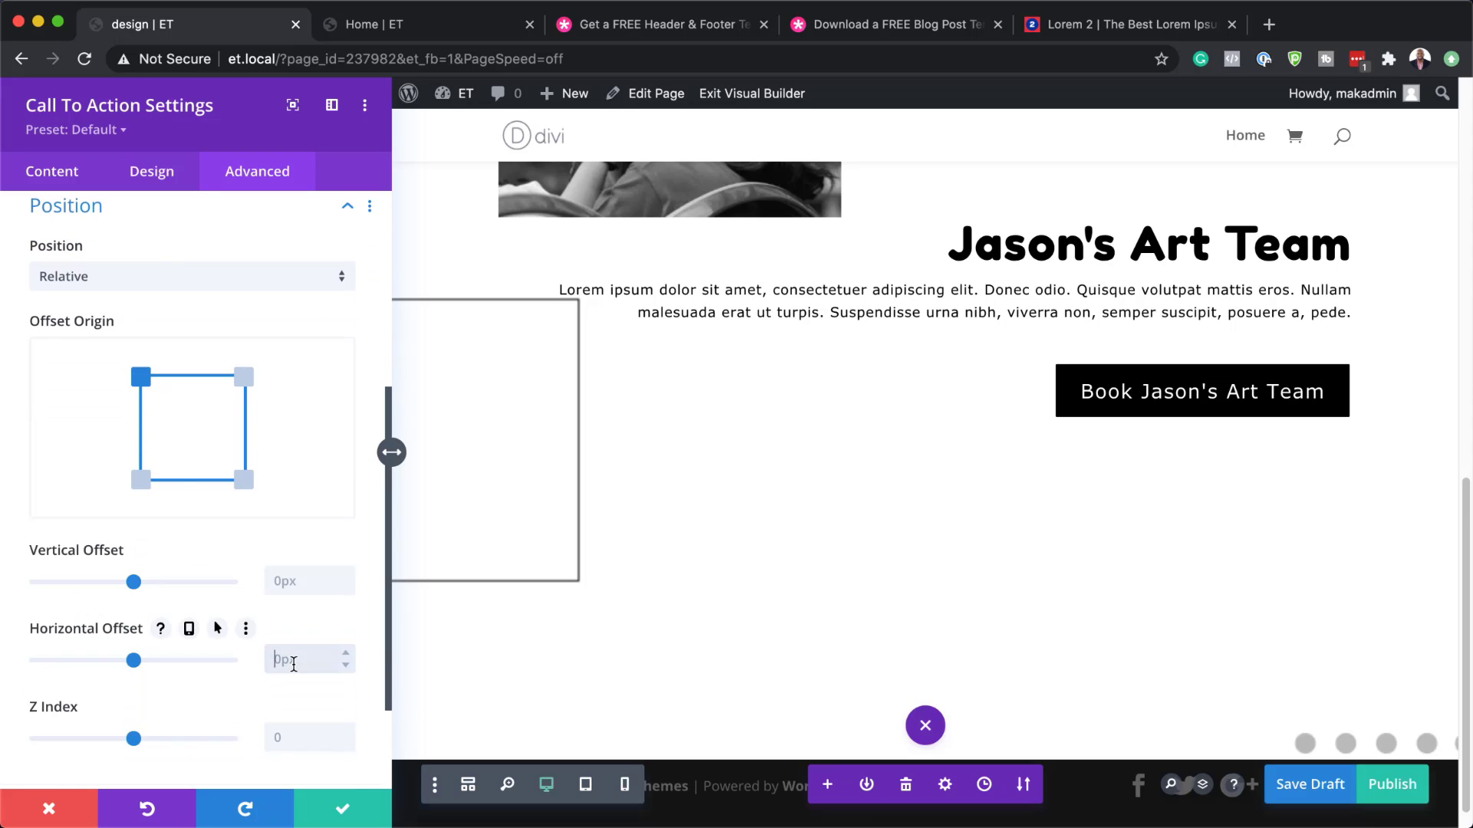
pyautogui.write('25')
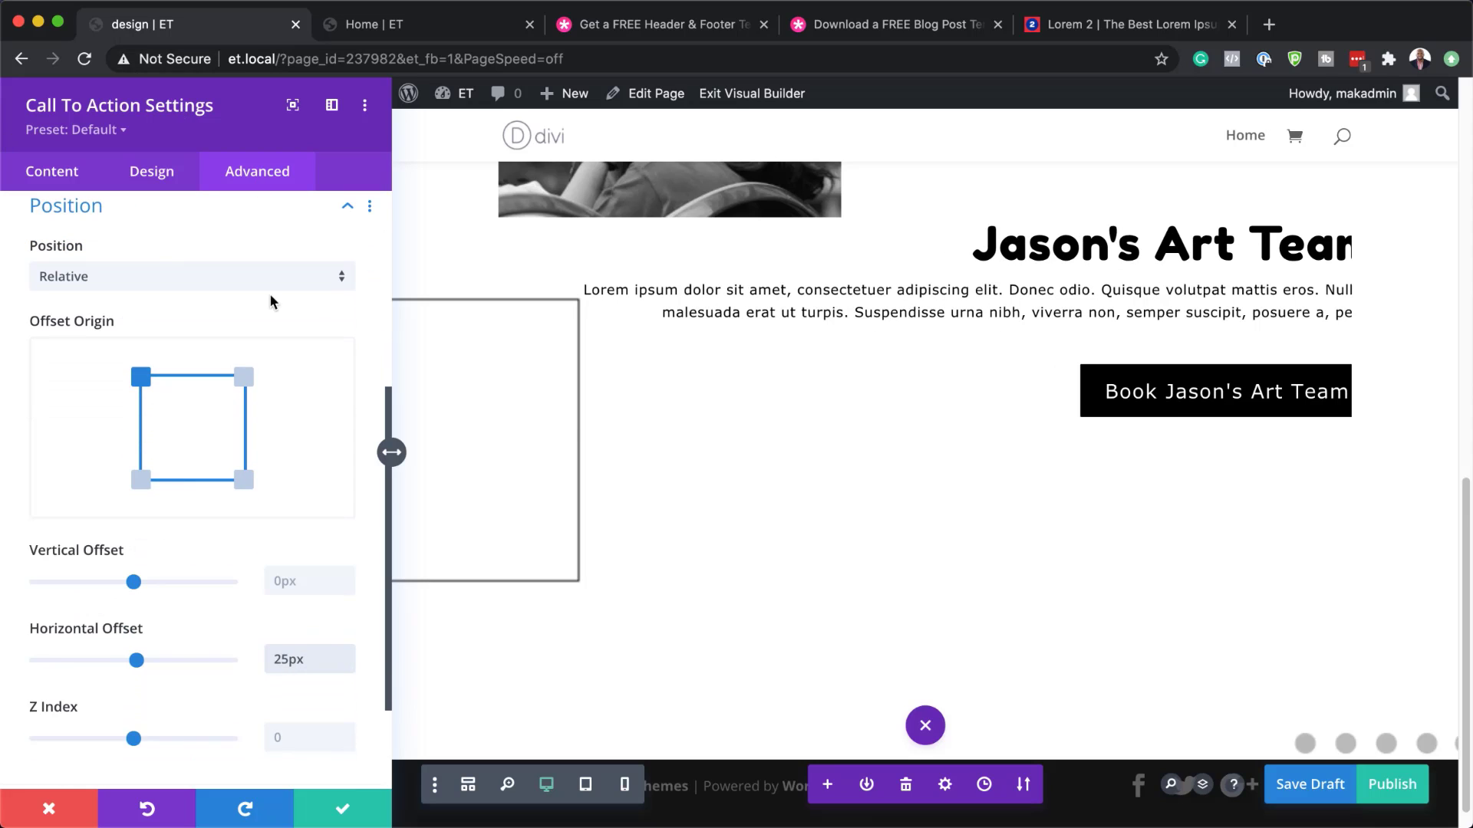
# Set both the horizontal and vertical overflow of the call to action module to Hidden
pyautogui.scroll(-2, 292, 649)
pyautogui.scroll(10, 293, 649)
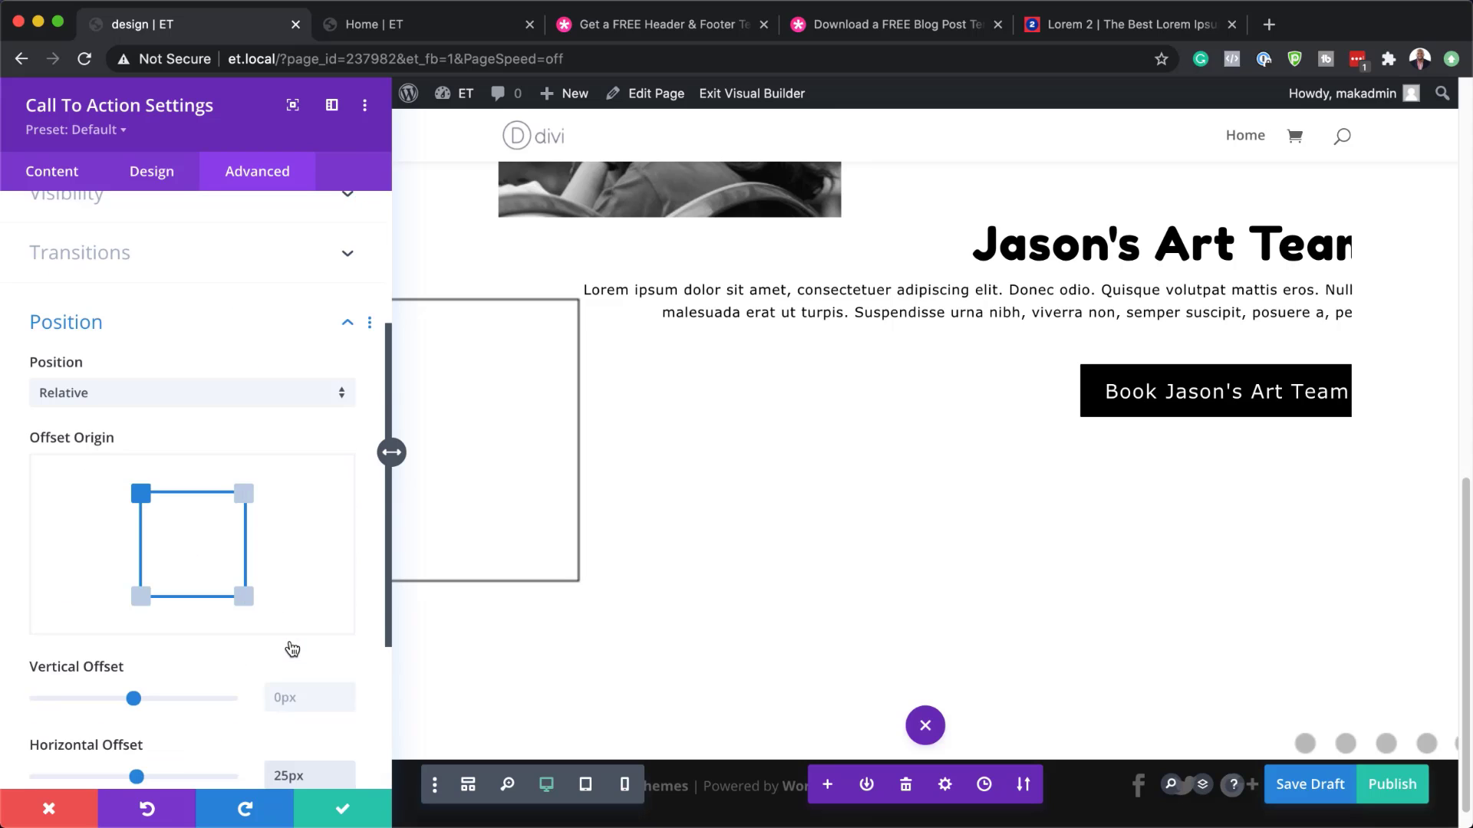
pyautogui.click(161, 424)
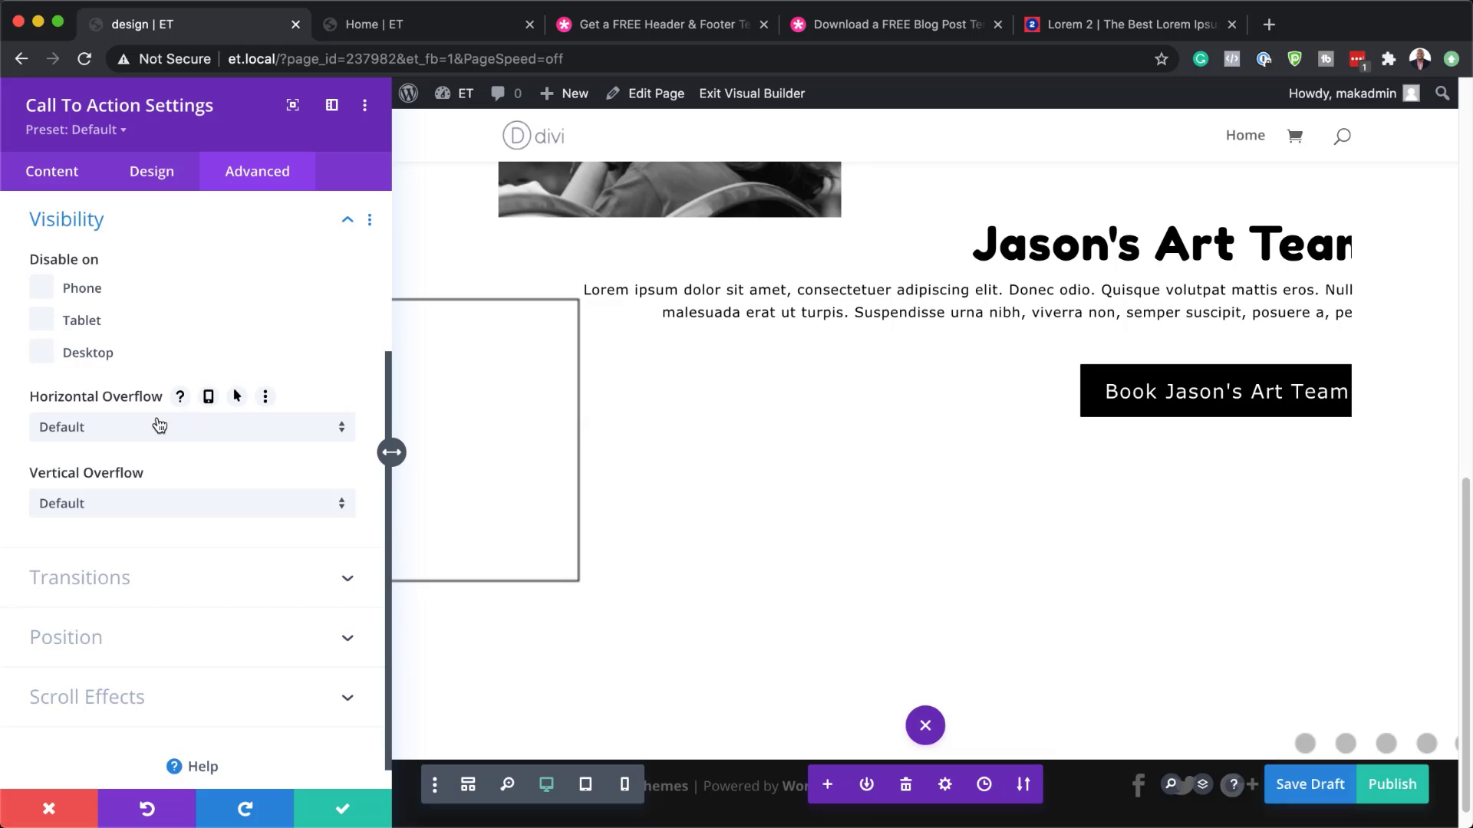
pyautogui.click(159, 425)
pyautogui.click(148, 558)
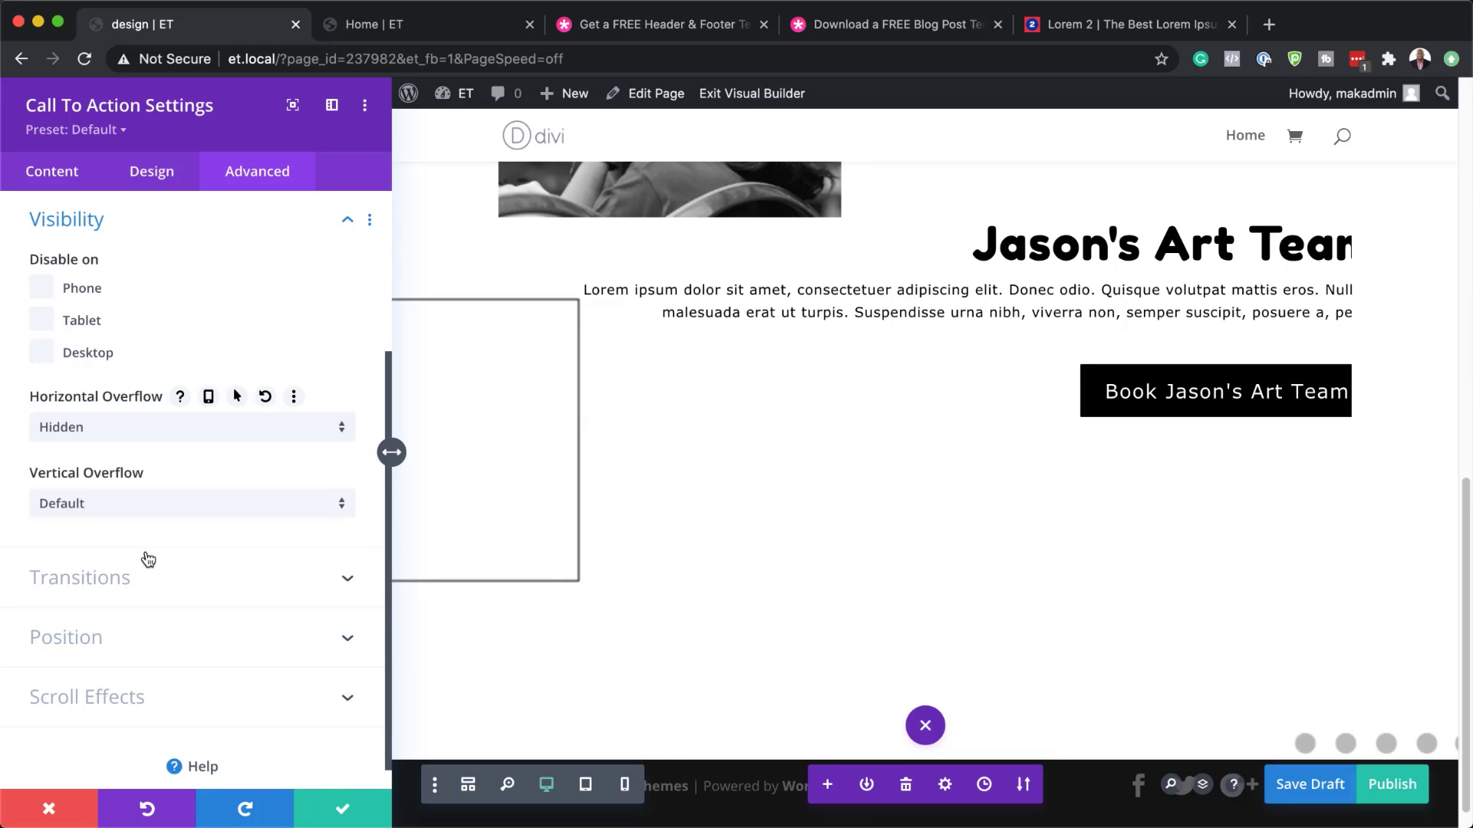
pyautogui.click(131, 510)
pyautogui.click(128, 618)
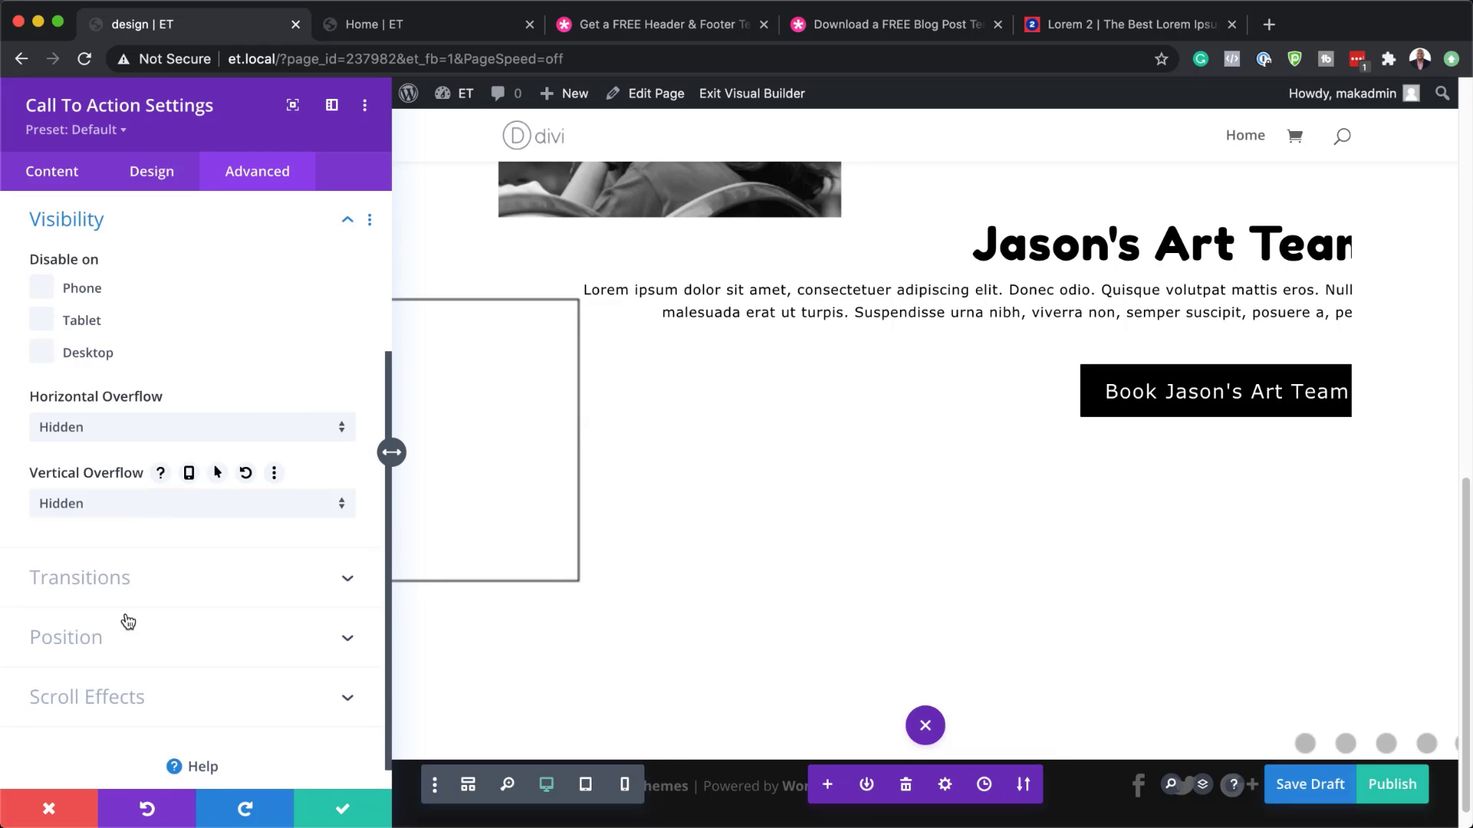
# Enable the Fading In and Out scroll effect on the call to action with an ending opacity of 0%
pyautogui.click(128, 691)
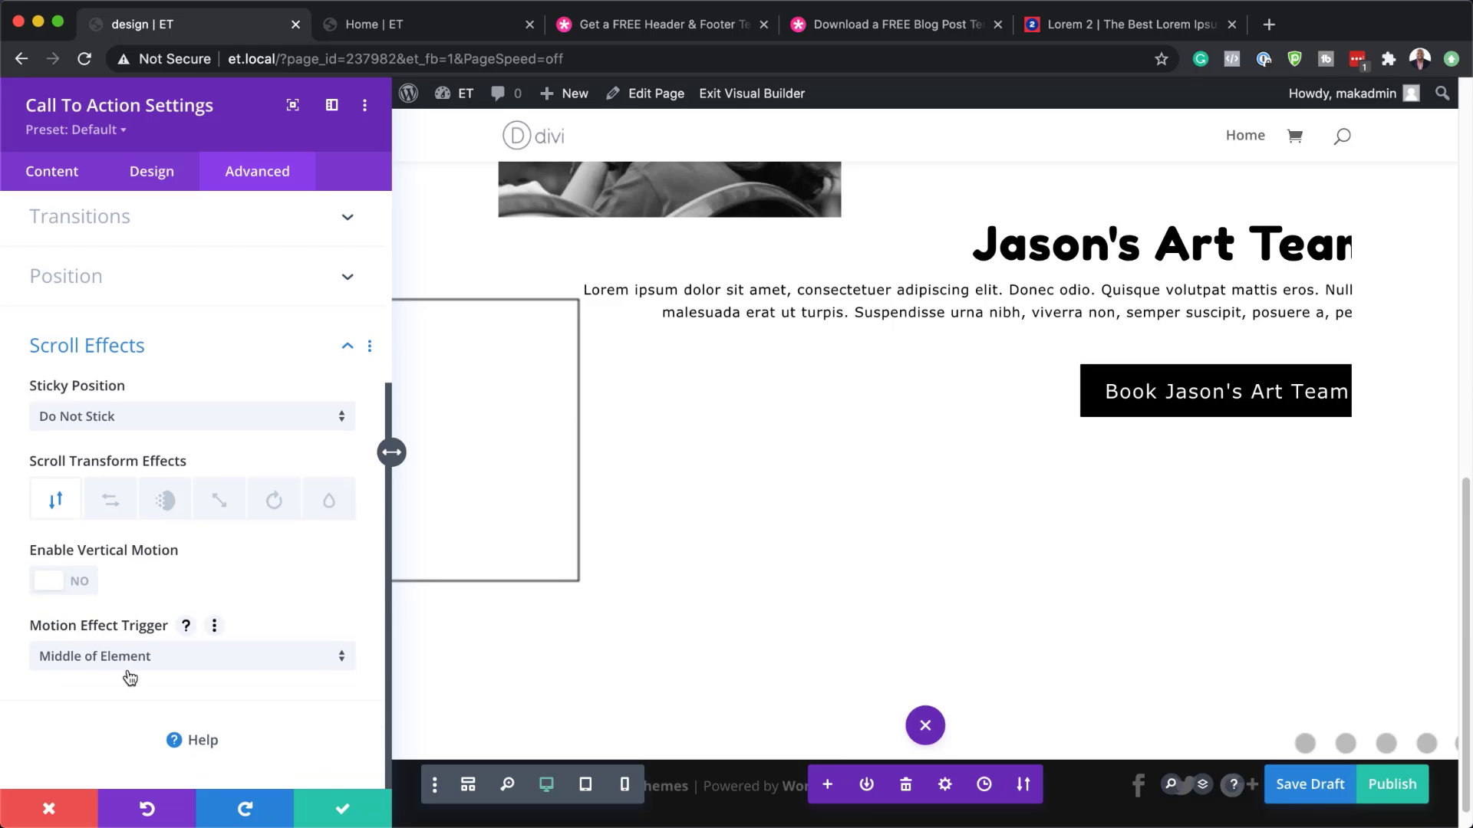
pyautogui.click(173, 503)
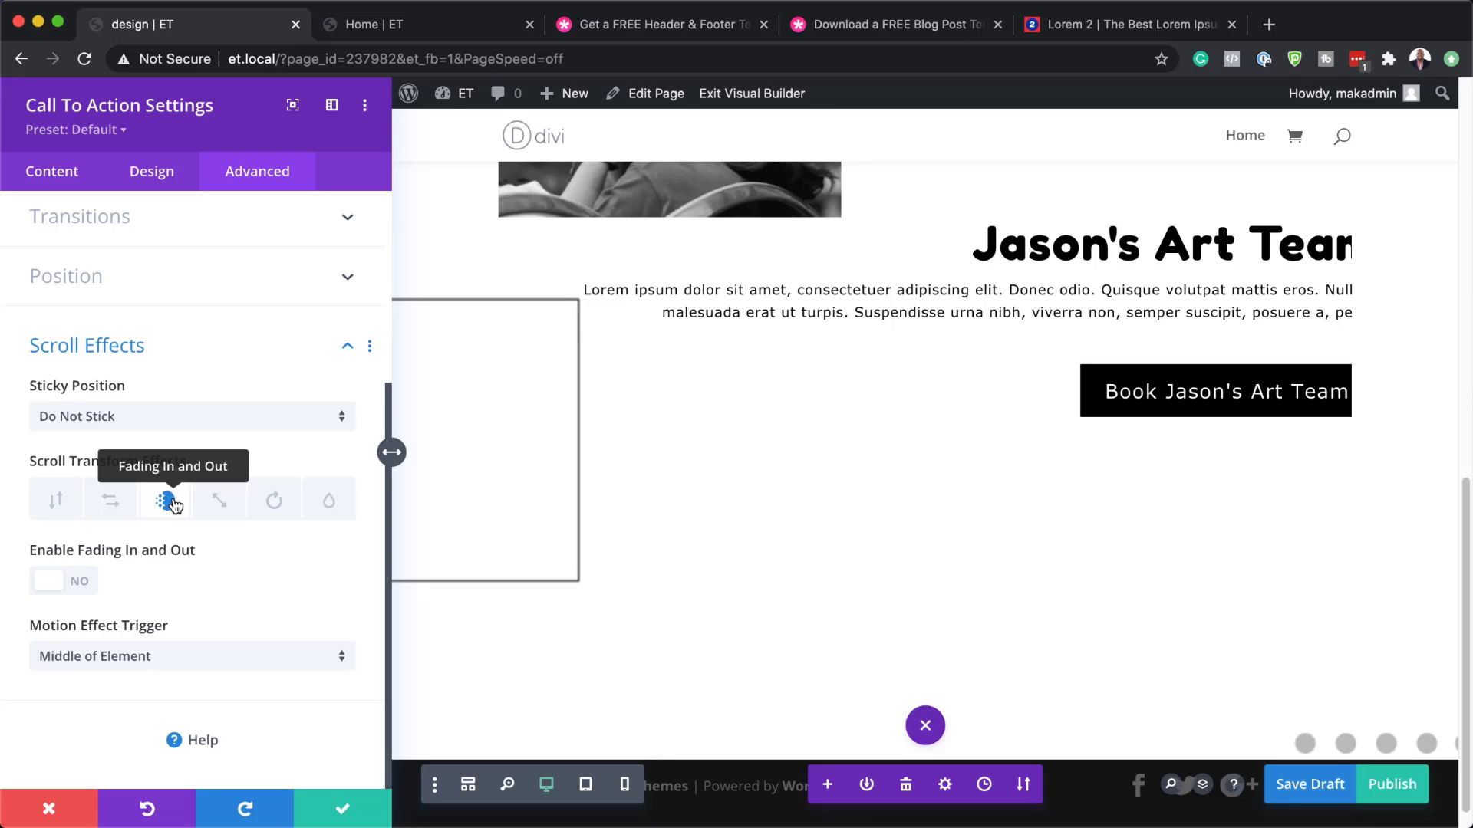
pyautogui.click(75, 586)
pyautogui.scroll(-1, 176, 689)
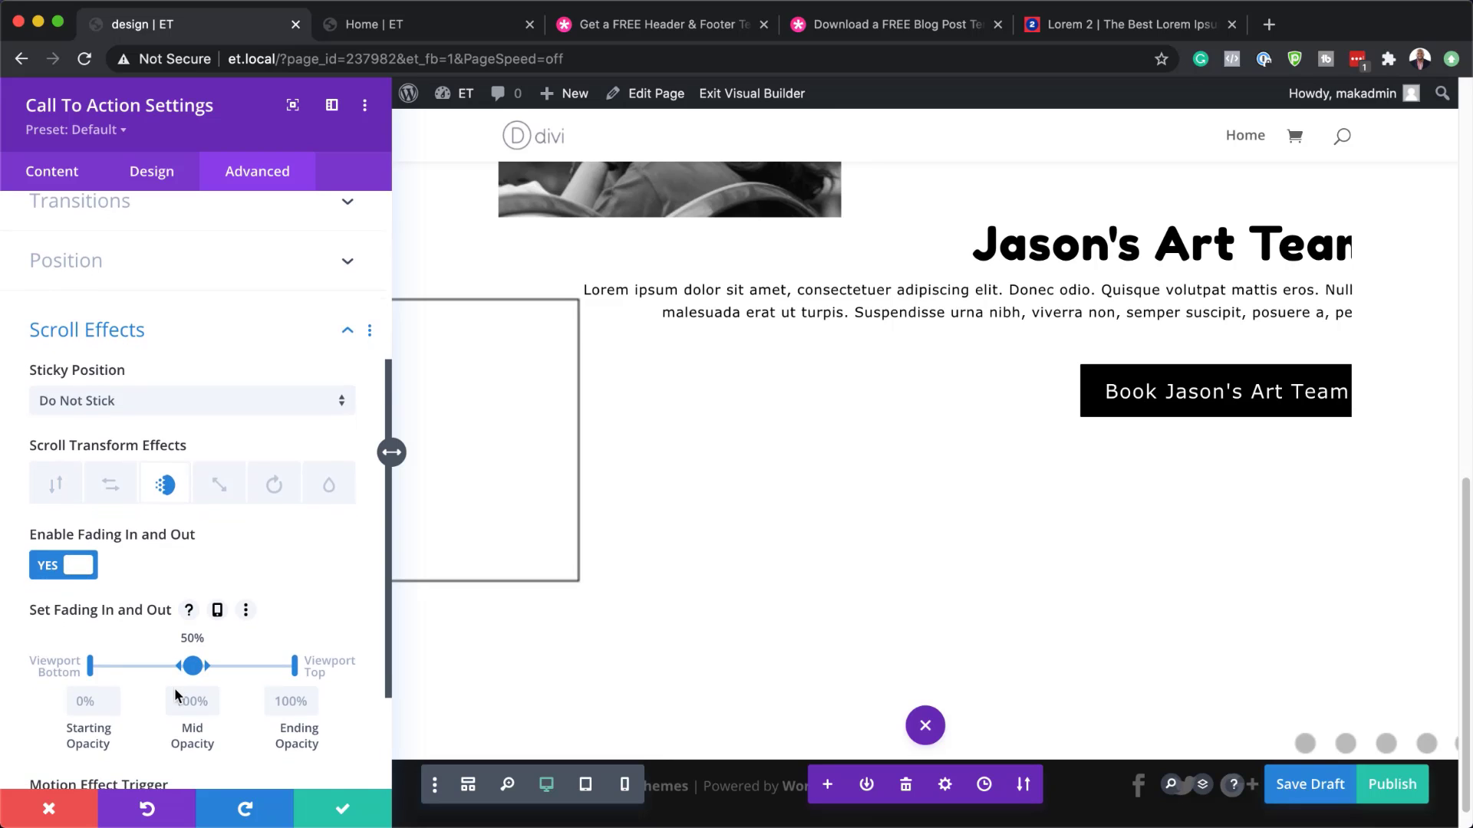
pyautogui.click(290, 688)
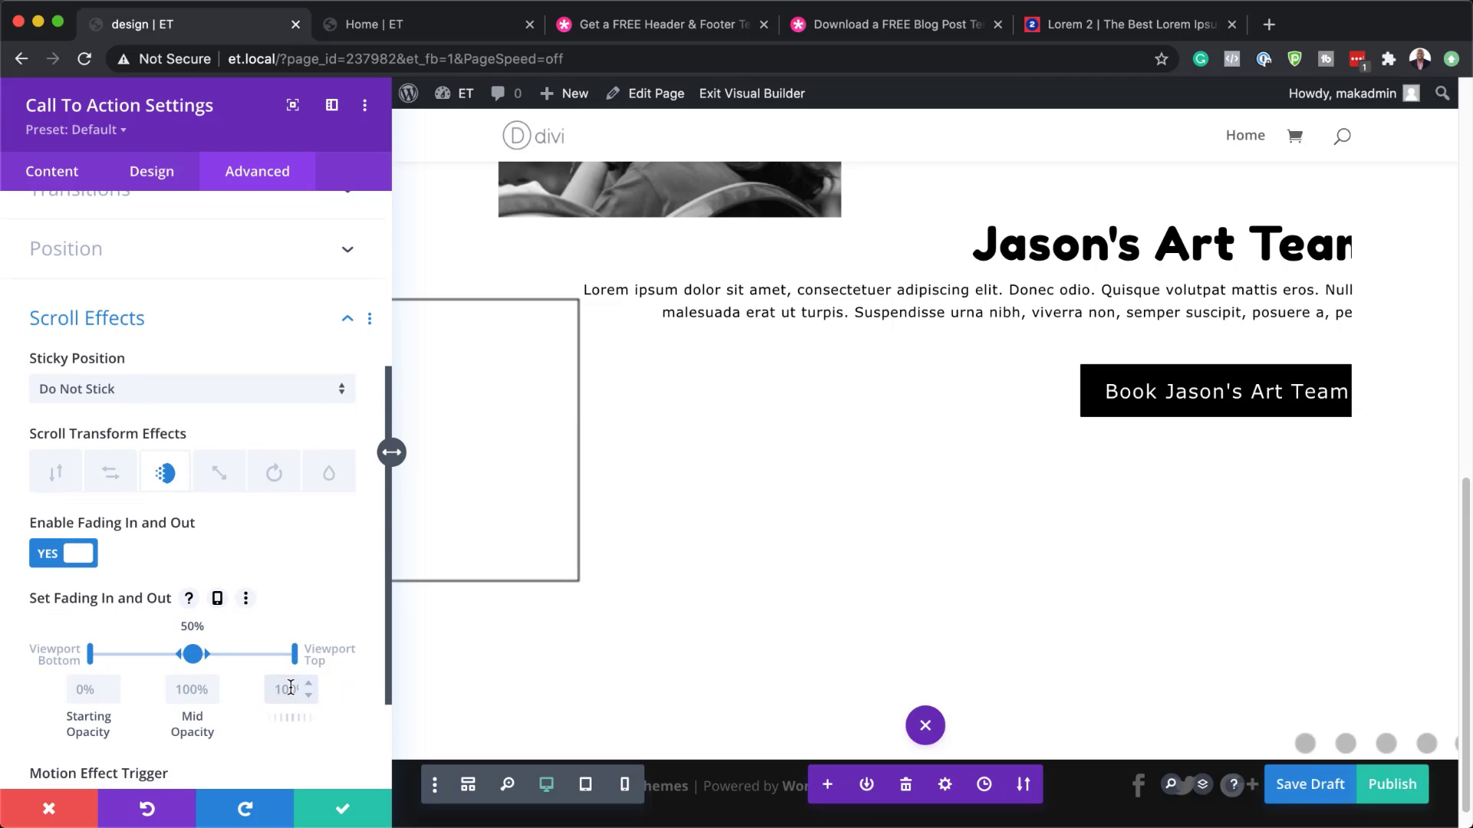
pyautogui.write('0')
pyautogui.click(261, 711)
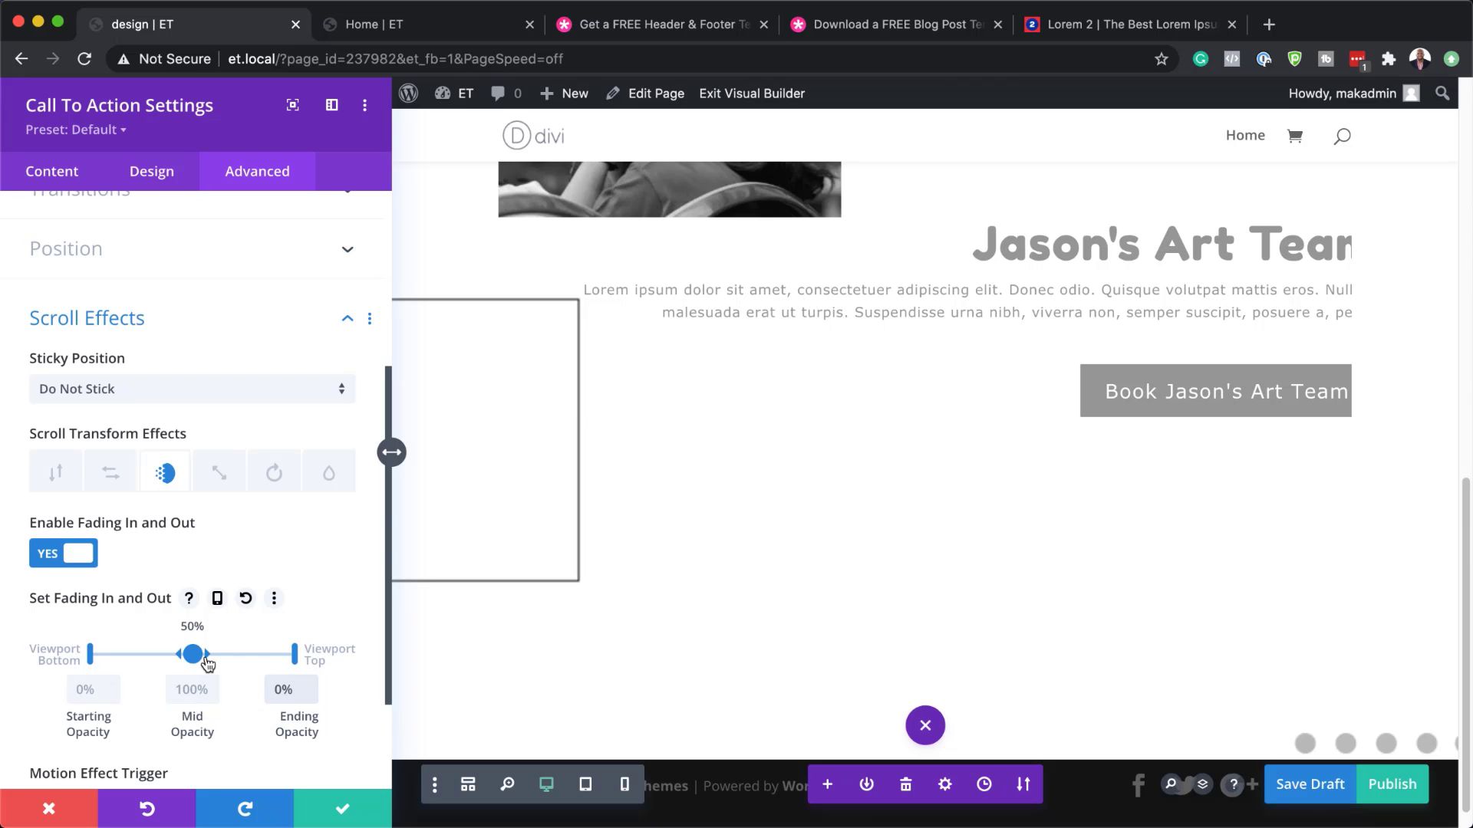
# Spread the fade's mid opacity over 55% to 80% of the viewport, bring its starting point closer to that range, and save the module settings
pyautogui.moveTo(193, 653); pyautogui.dragTo(270, 652)
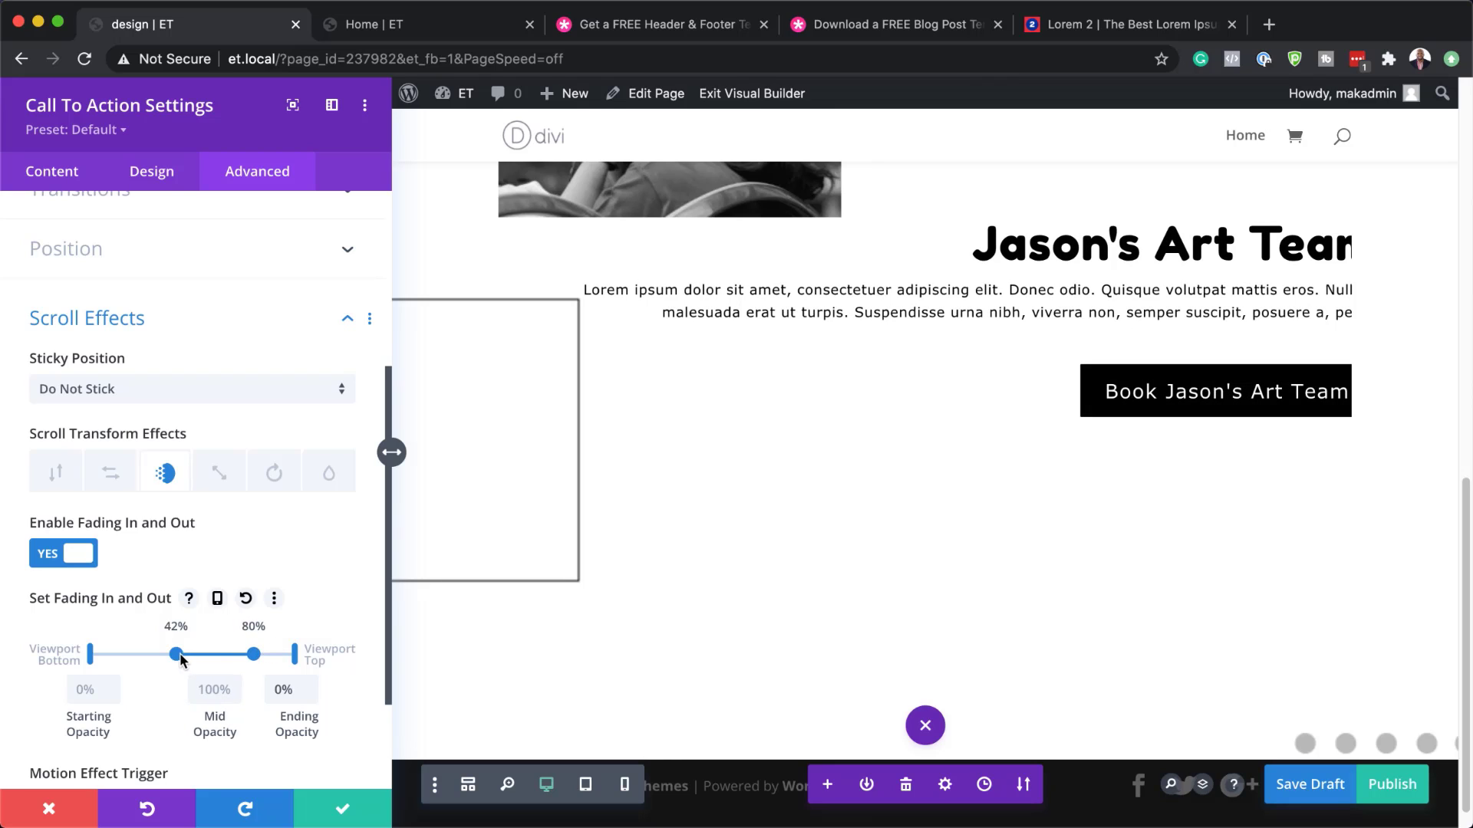
pyautogui.moveTo(177, 655); pyautogui.dragTo(205, 654)
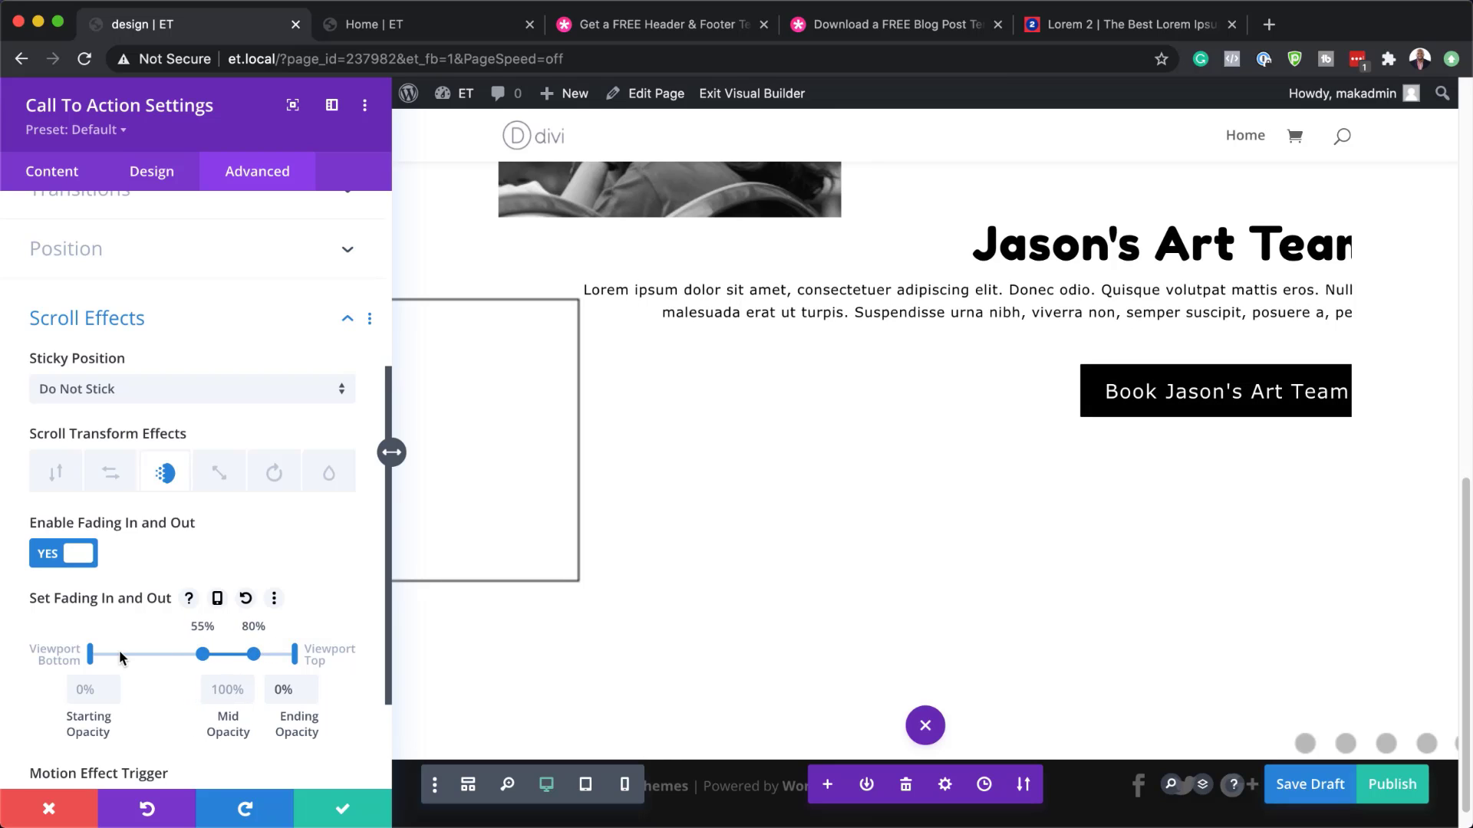
pyautogui.moveTo(89, 656); pyautogui.dragTo(201, 654)
pyautogui.click(342, 809)
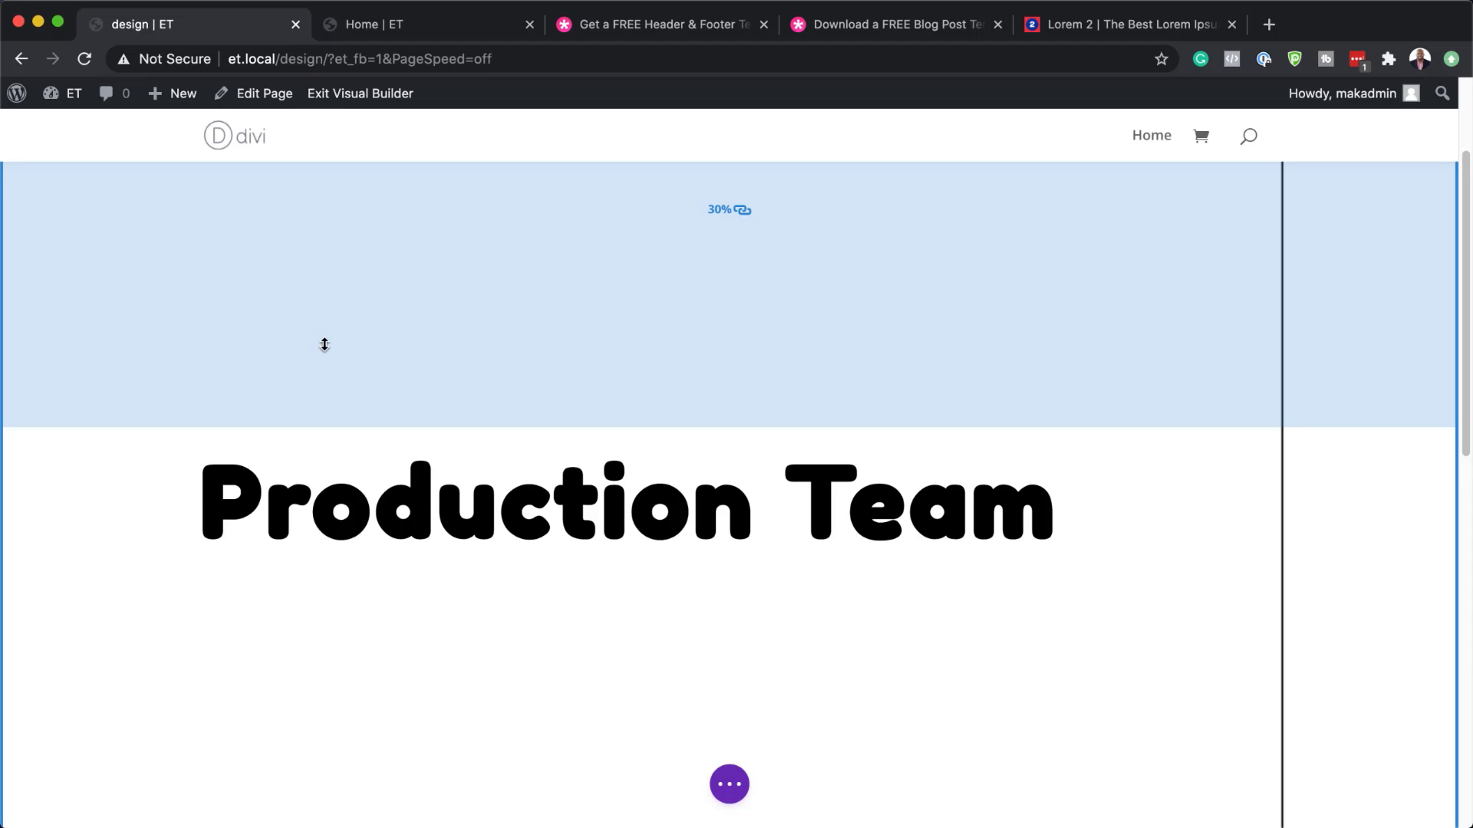
# Close the design page and examine how the stacked texts, photo and art team call to action fade in sequence on the Home example page
pyautogui.press('super+w')
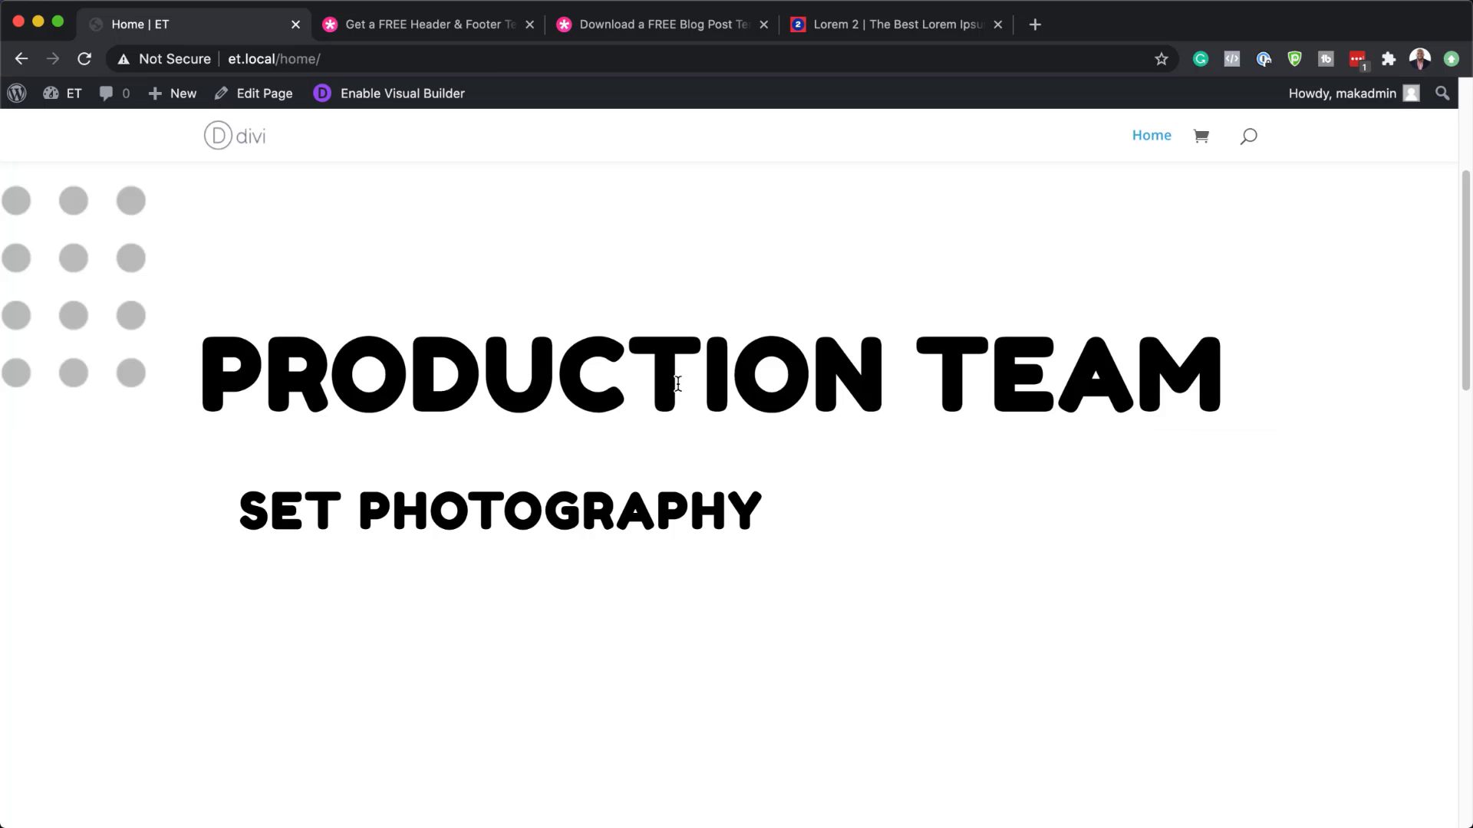
pyautogui.scroll(-1, 678, 384)
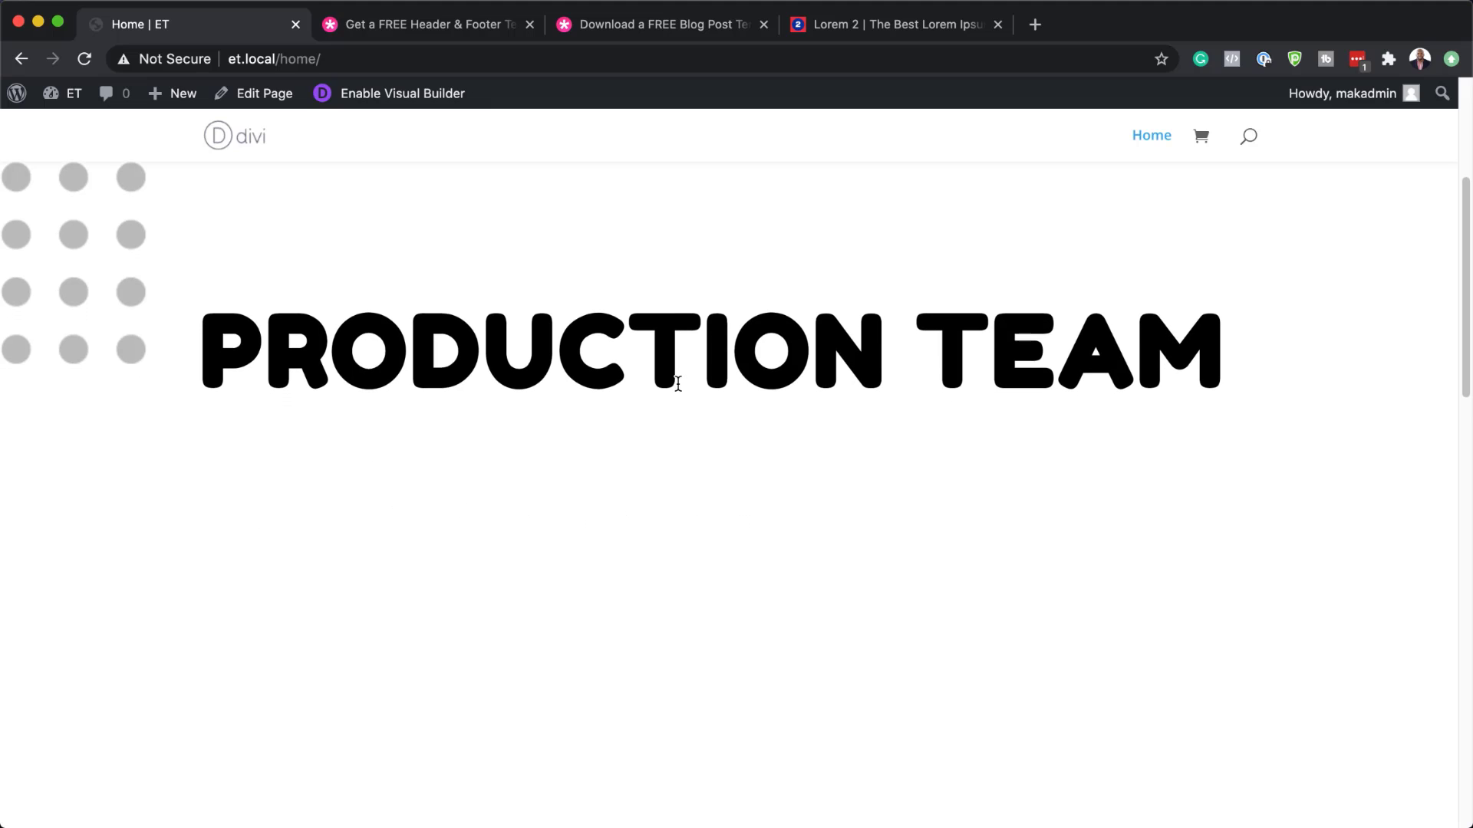
pyautogui.scroll(-2, 678, 383)
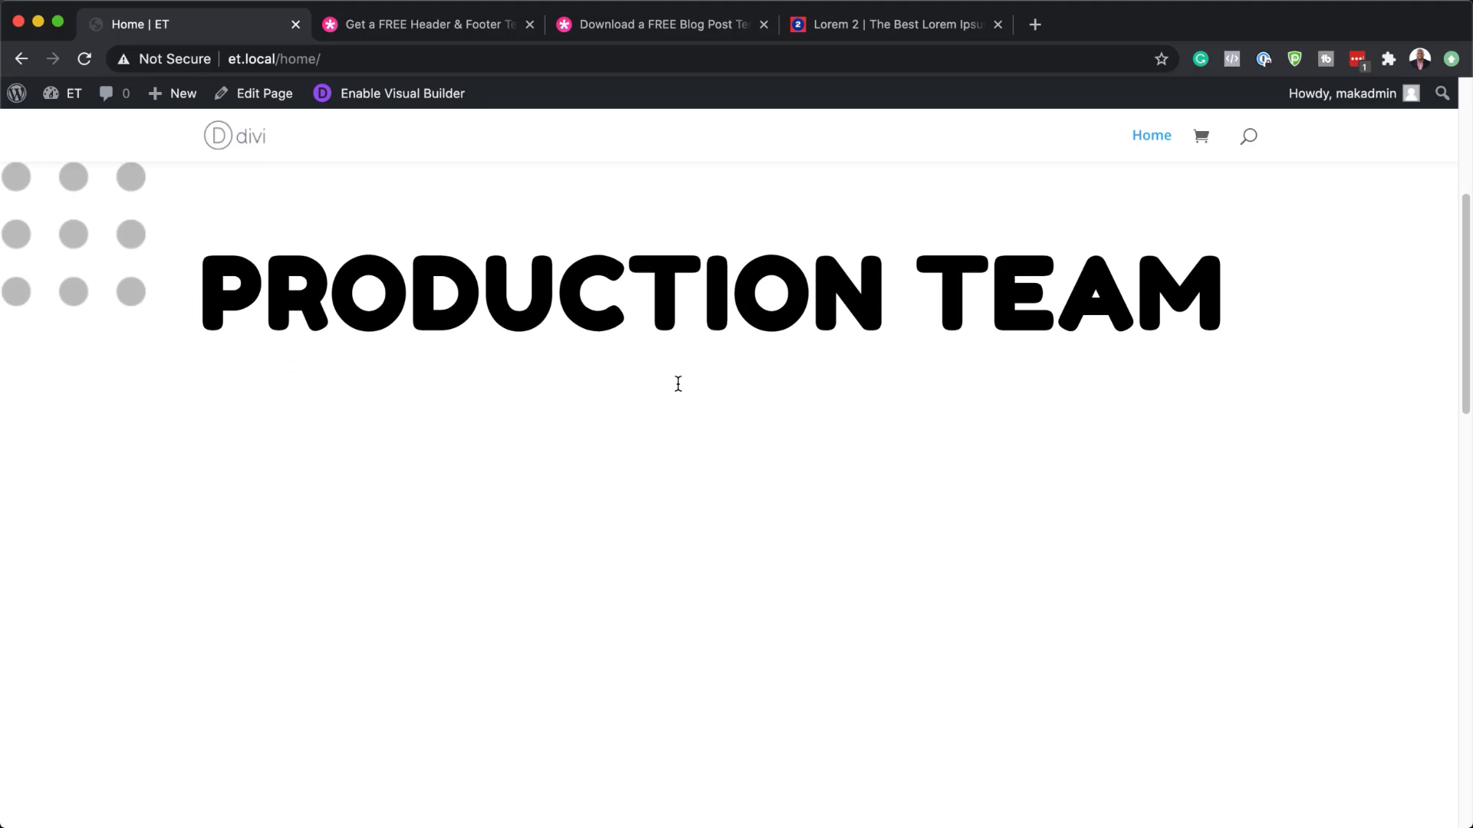
pyautogui.scroll(-2, 677, 384)
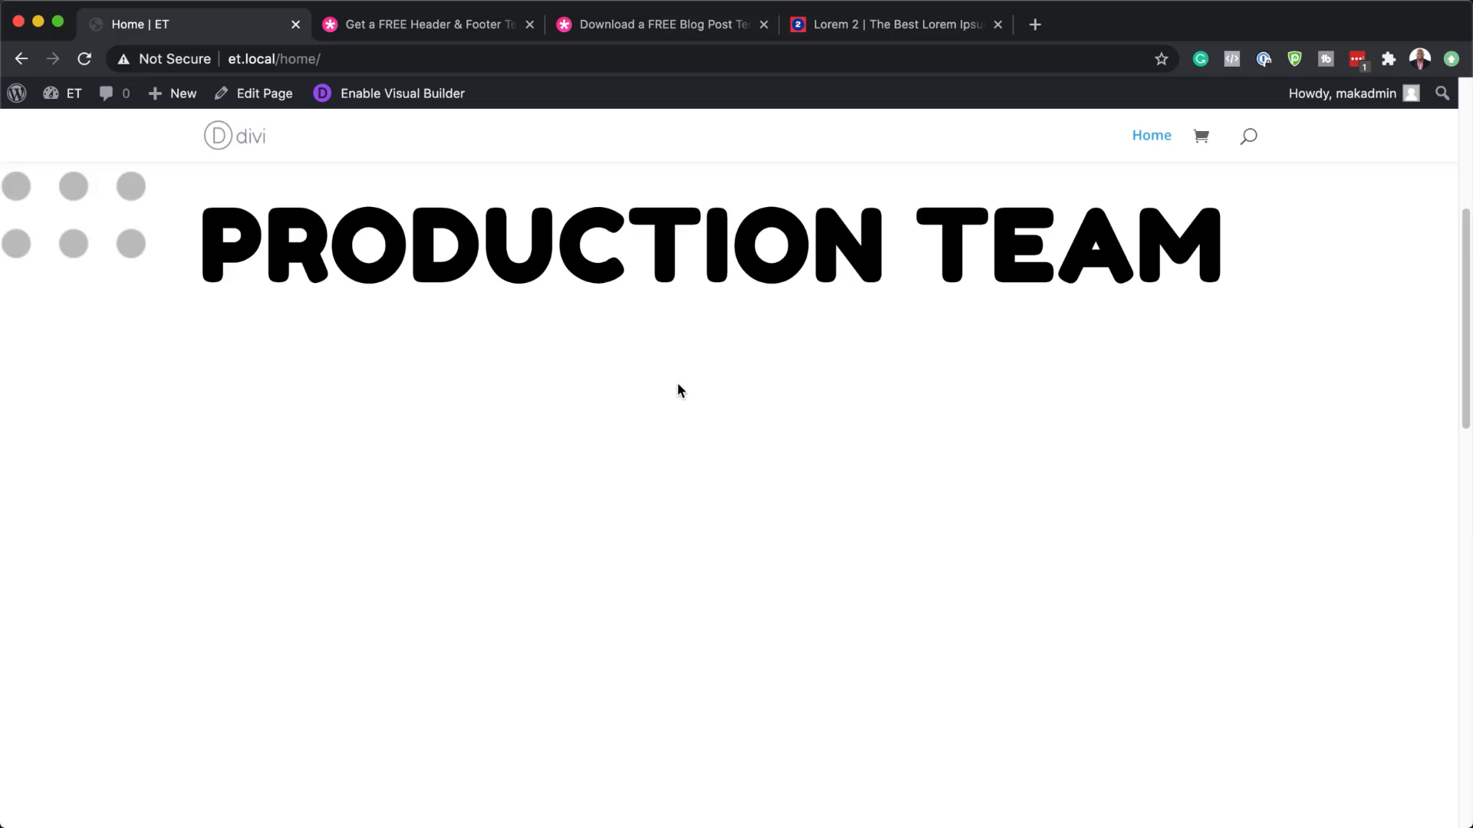
pyautogui.scroll(-1, 678, 383)
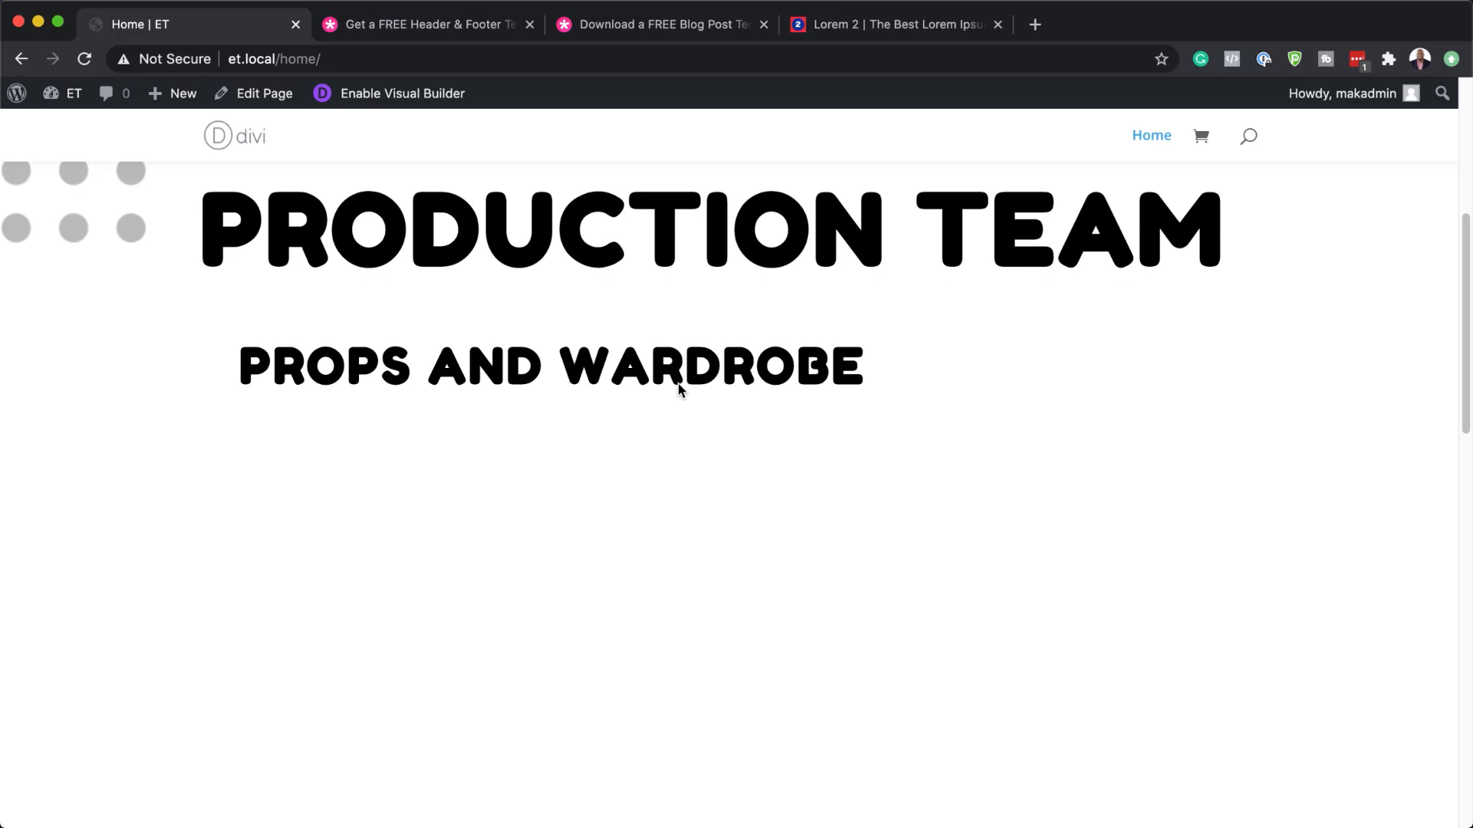
pyautogui.scroll(-1, 678, 383)
pyautogui.scroll(-1, 678, 383)
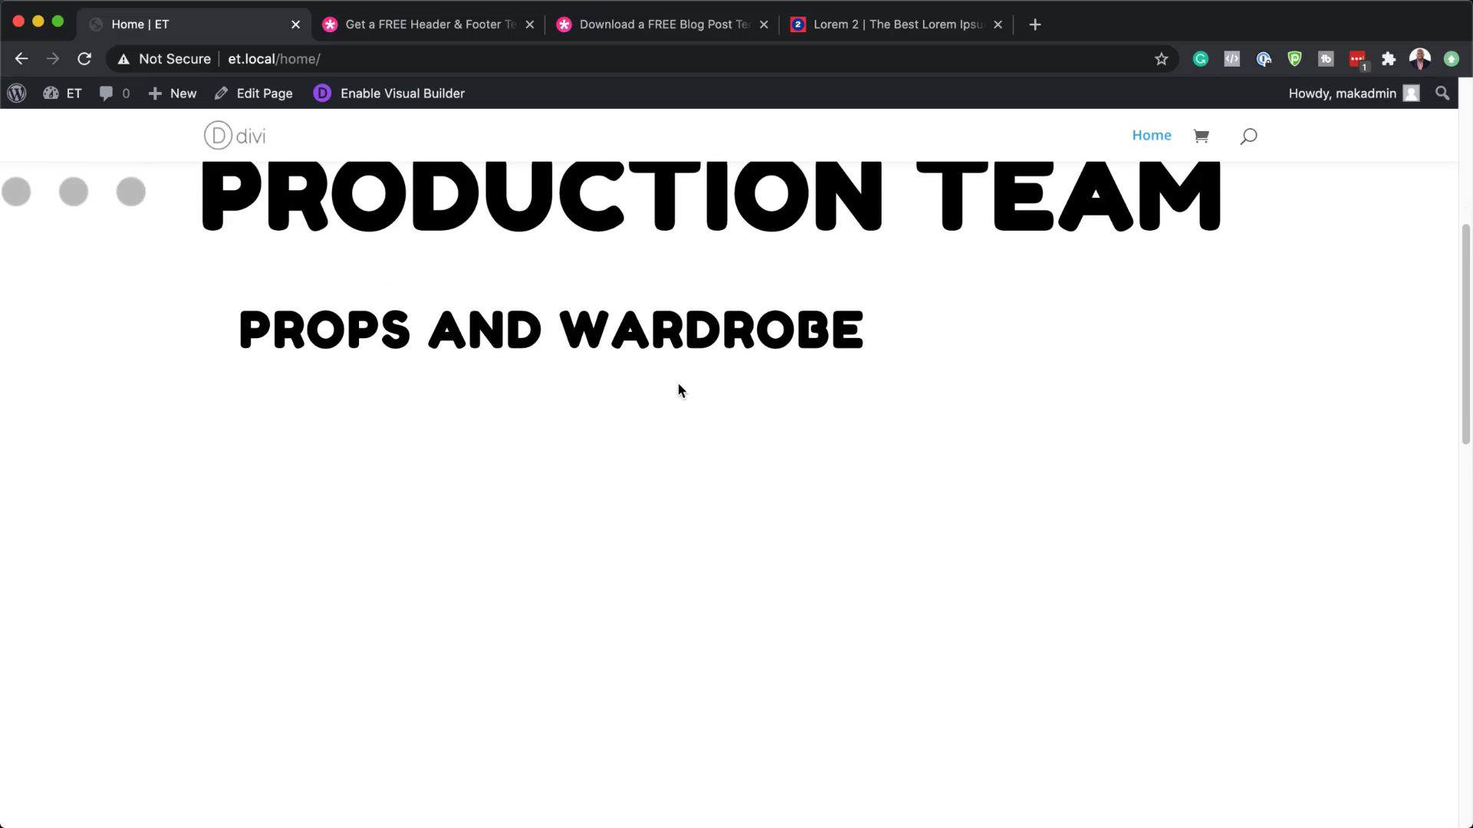
pyautogui.scroll(-1, 678, 391)
pyautogui.scroll(-2, 678, 390)
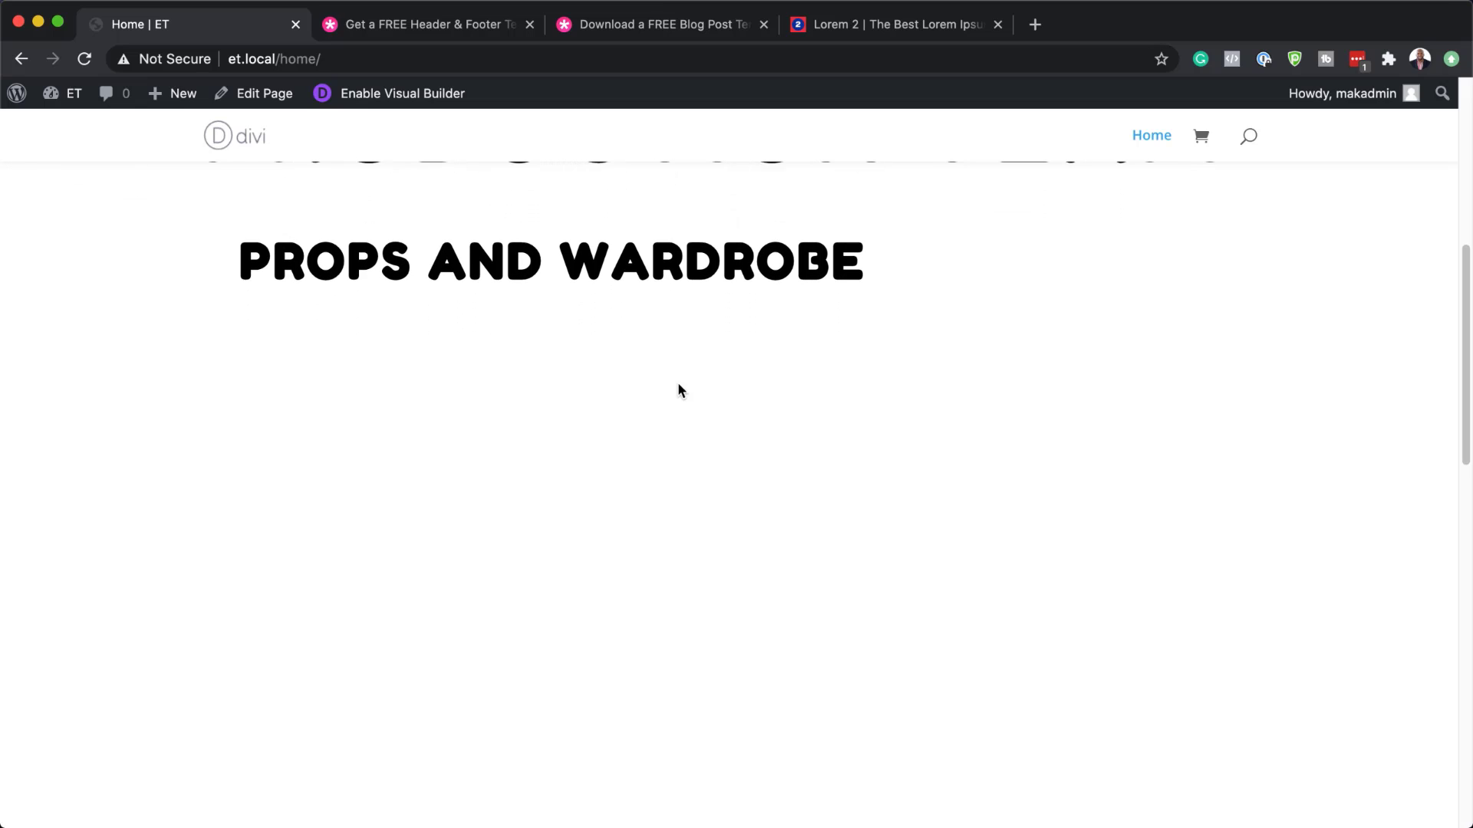
pyautogui.scroll(-1, 678, 391)
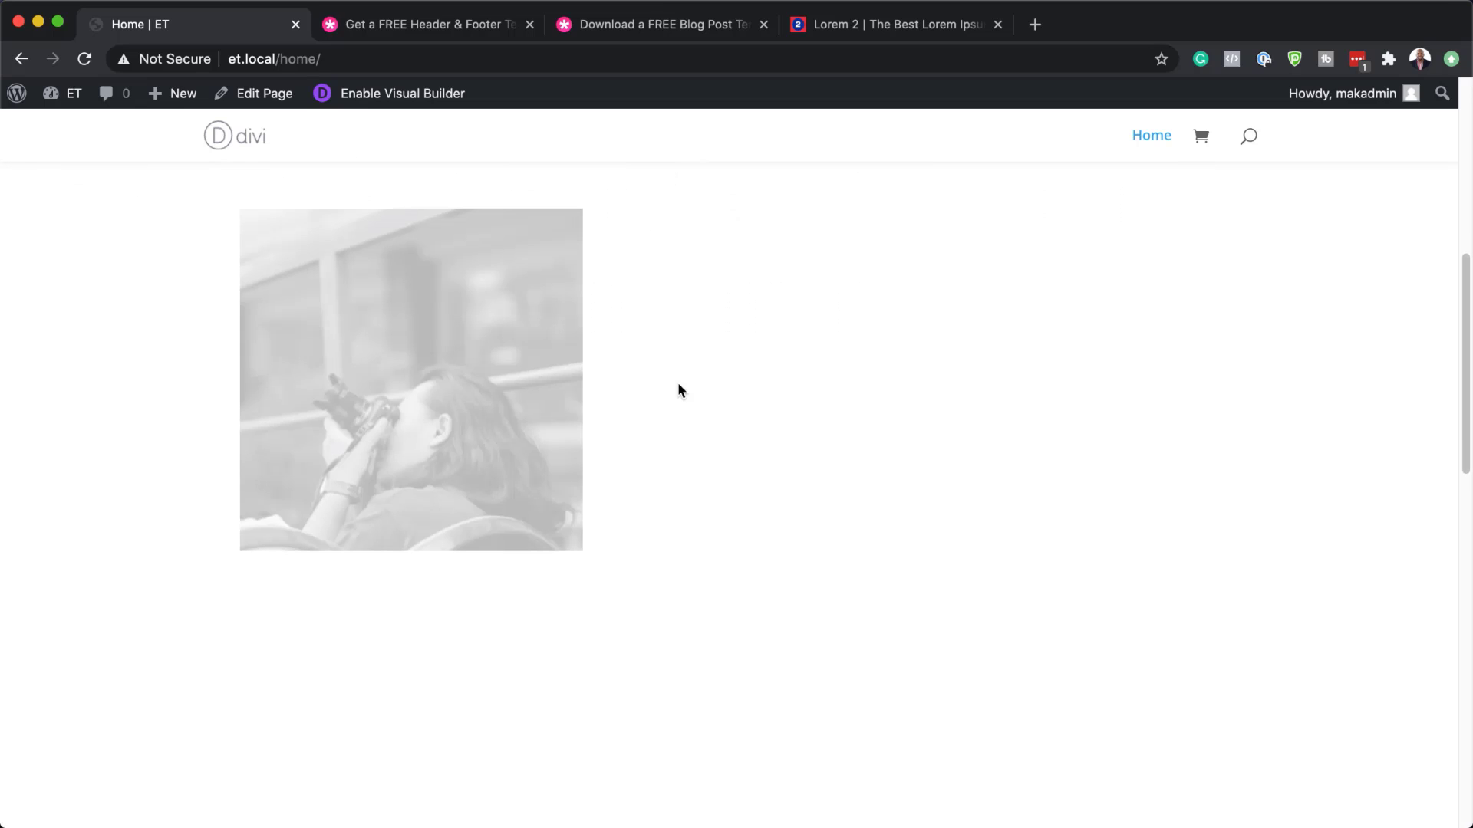
pyautogui.scroll(-3, 678, 390)
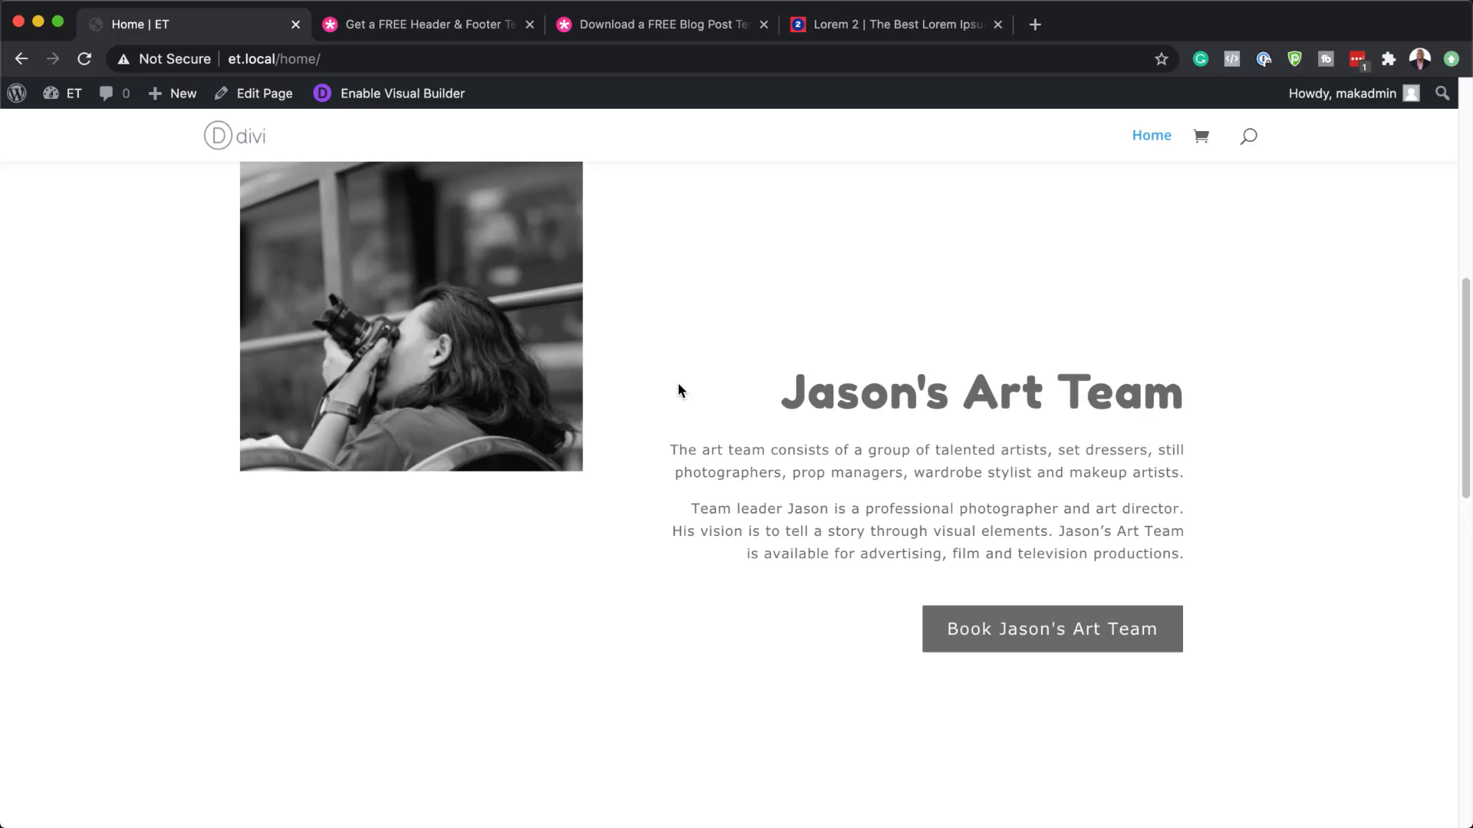
pyautogui.scroll(-2, 678, 391)
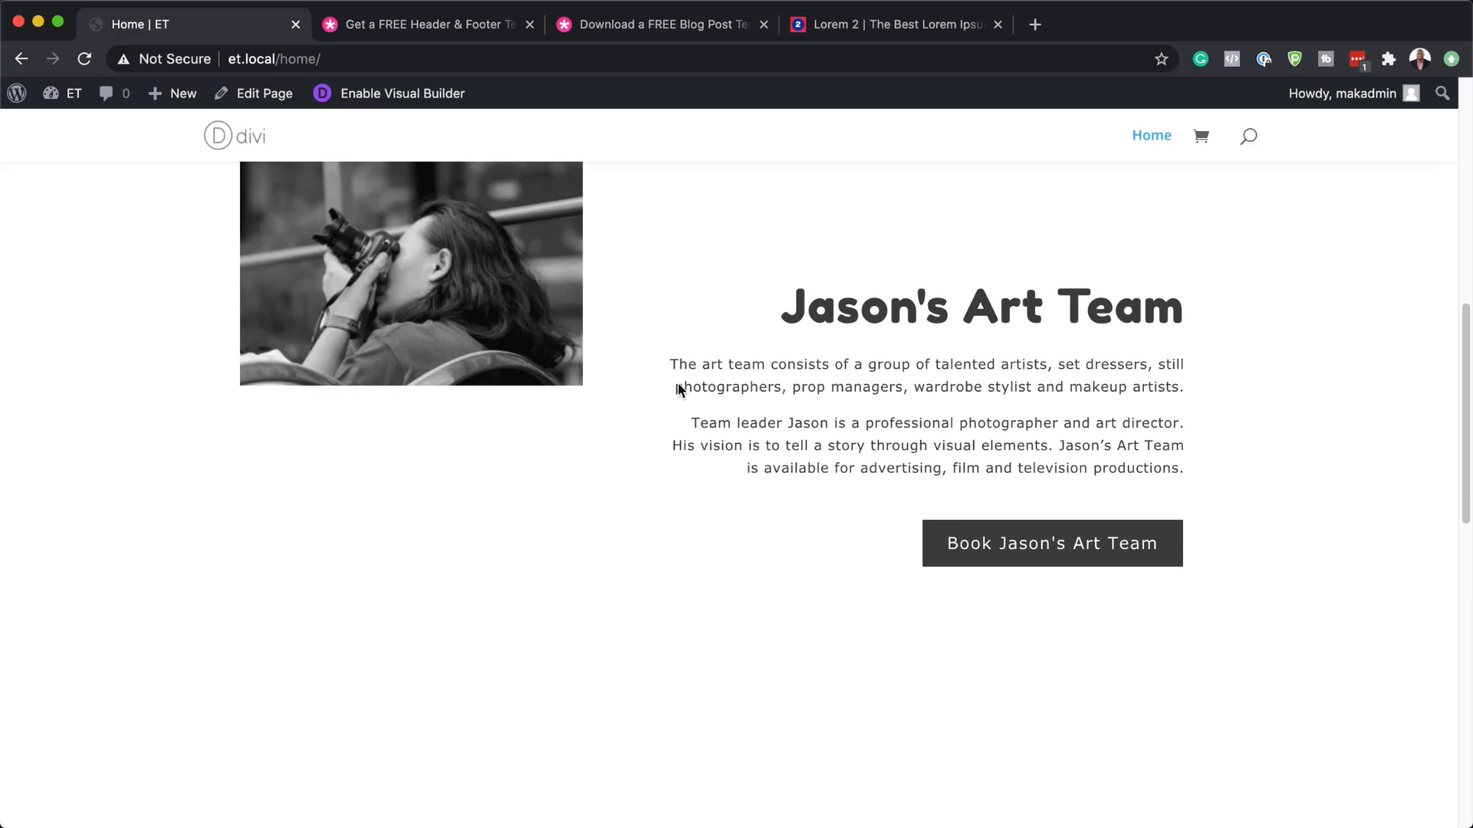
pyautogui.scroll(-2, 678, 391)
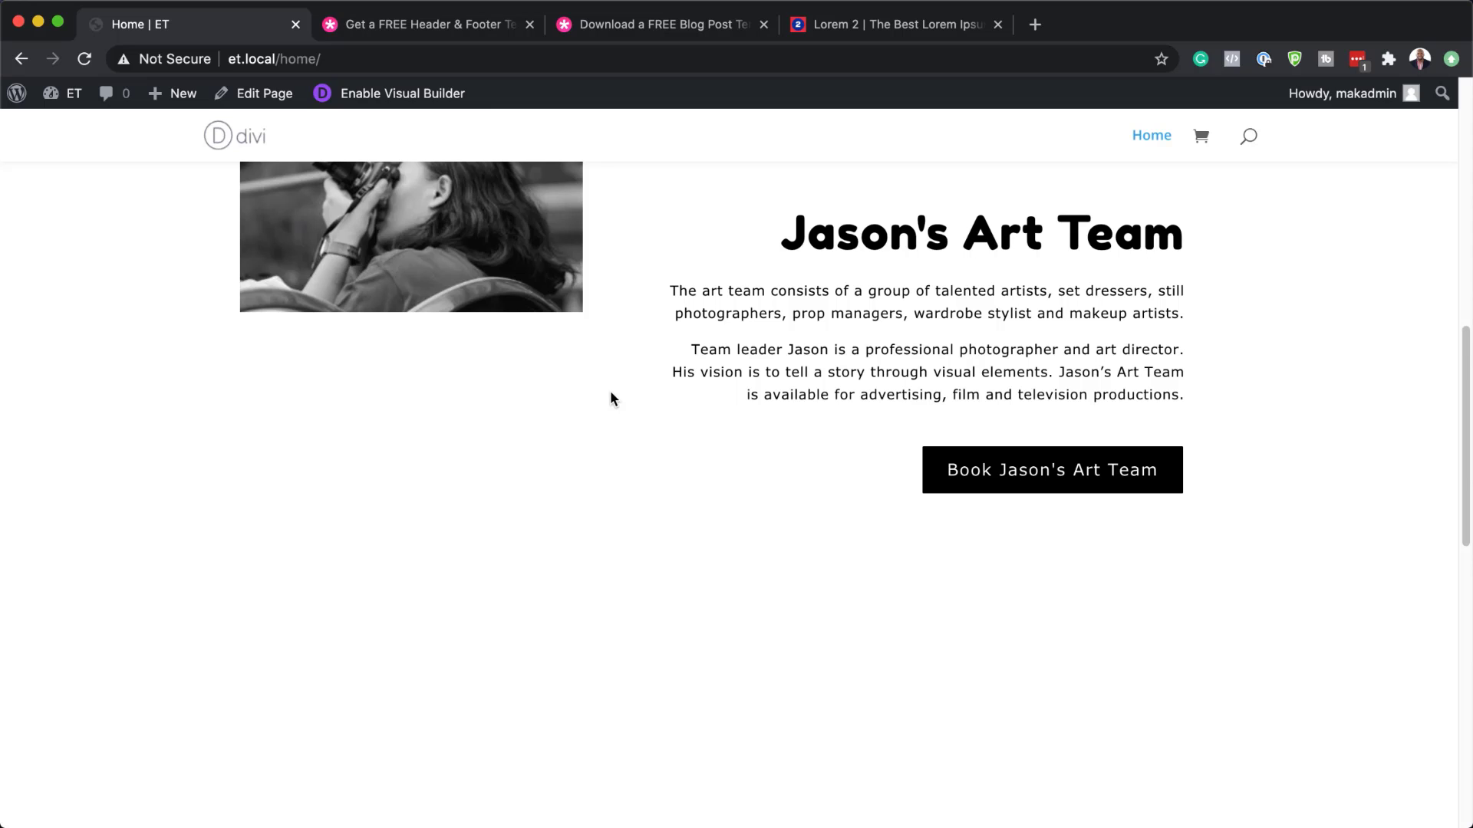
pyautogui.scroll(-2, 616, 513)
pyautogui.scroll(-5, 615, 520)
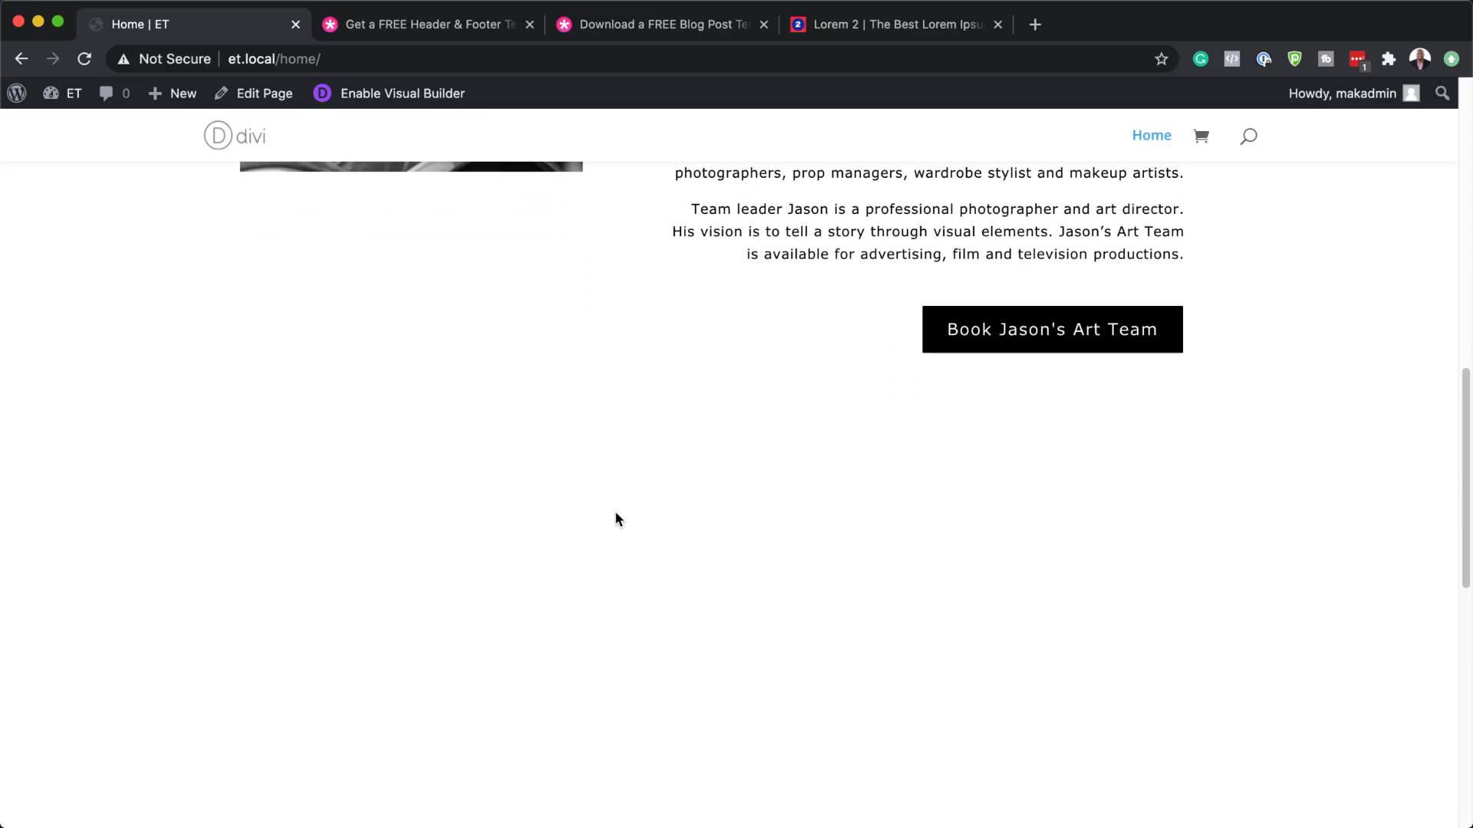
# Examine the scroll fading of the portrait and production team call to action in the example's lower section, down to the footer
pyautogui.scroll(-3, 615, 519)
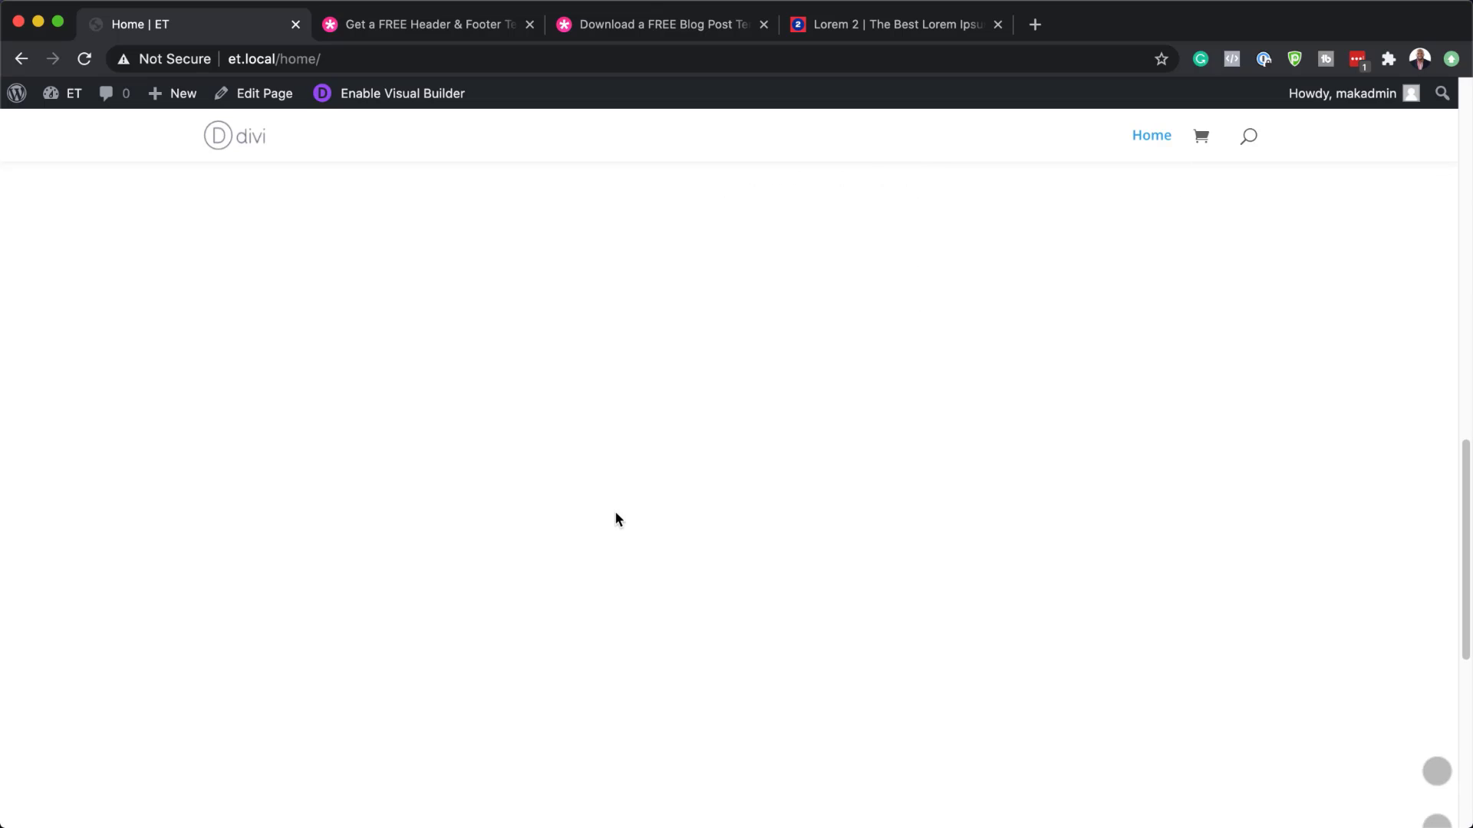
pyautogui.scroll(-2, 615, 519)
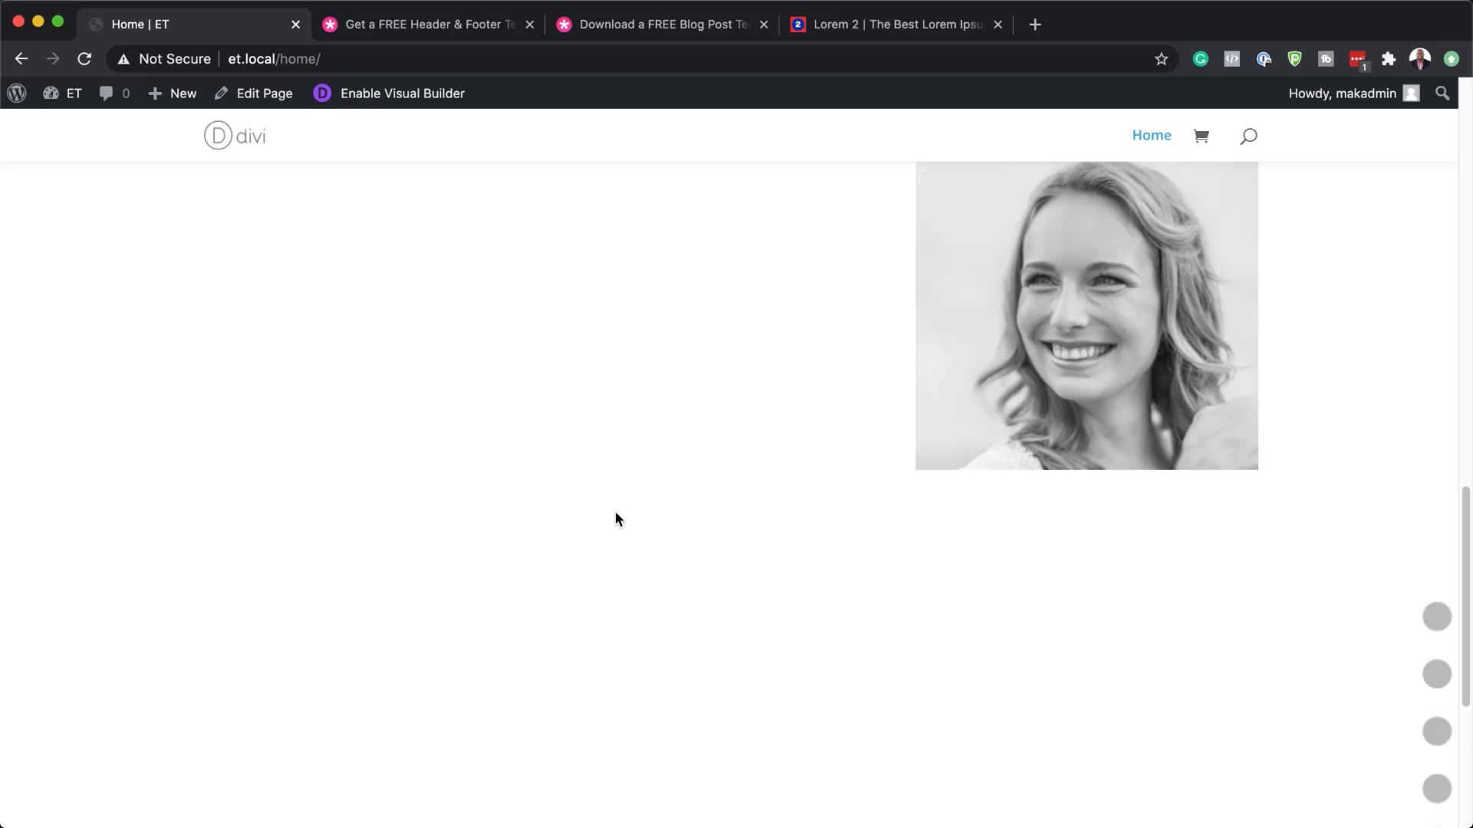
pyautogui.scroll(-4, 615, 519)
pyautogui.scroll(-1, 615, 519)
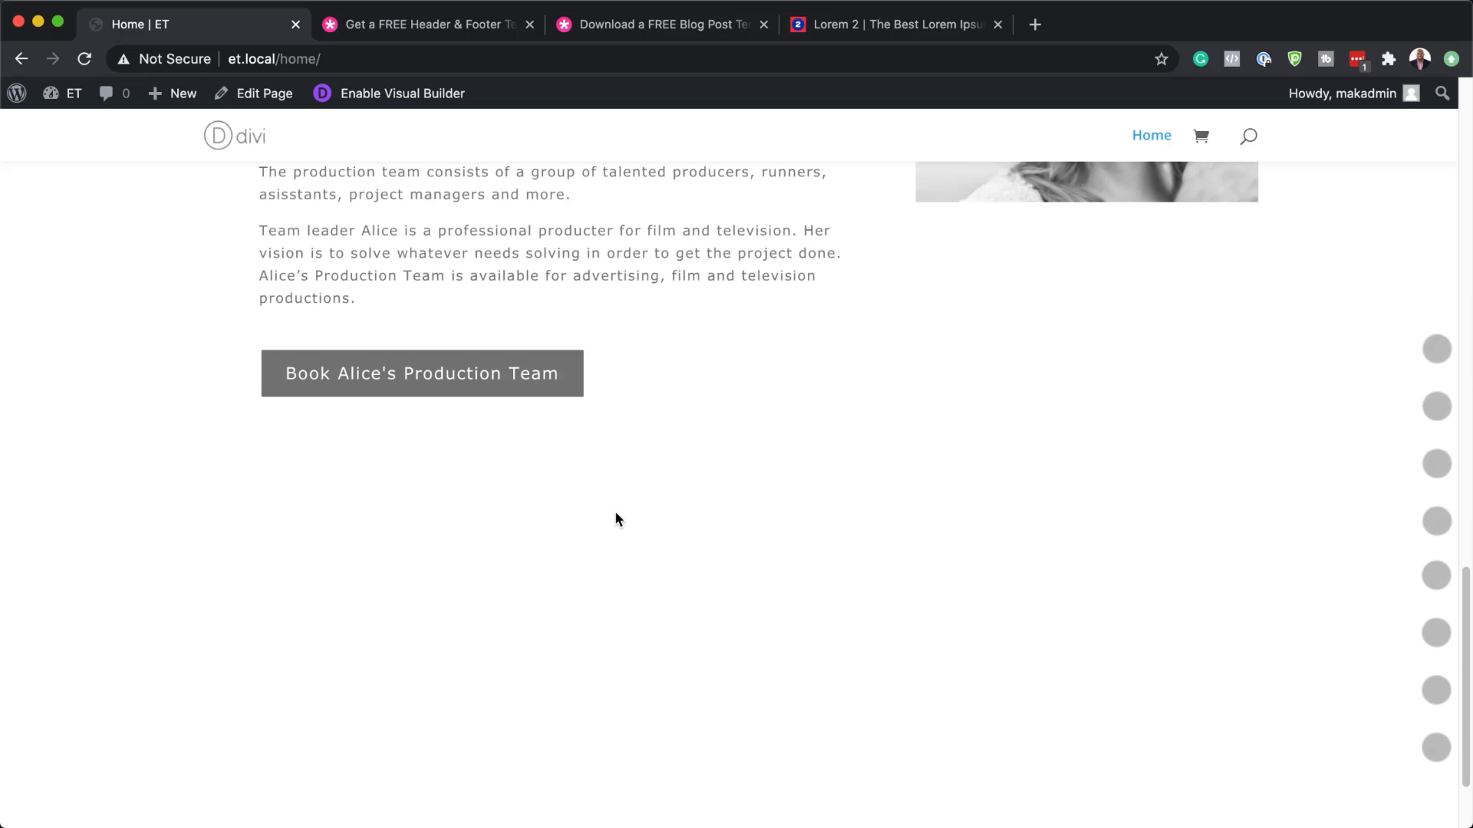
pyautogui.scroll(3, 616, 519)
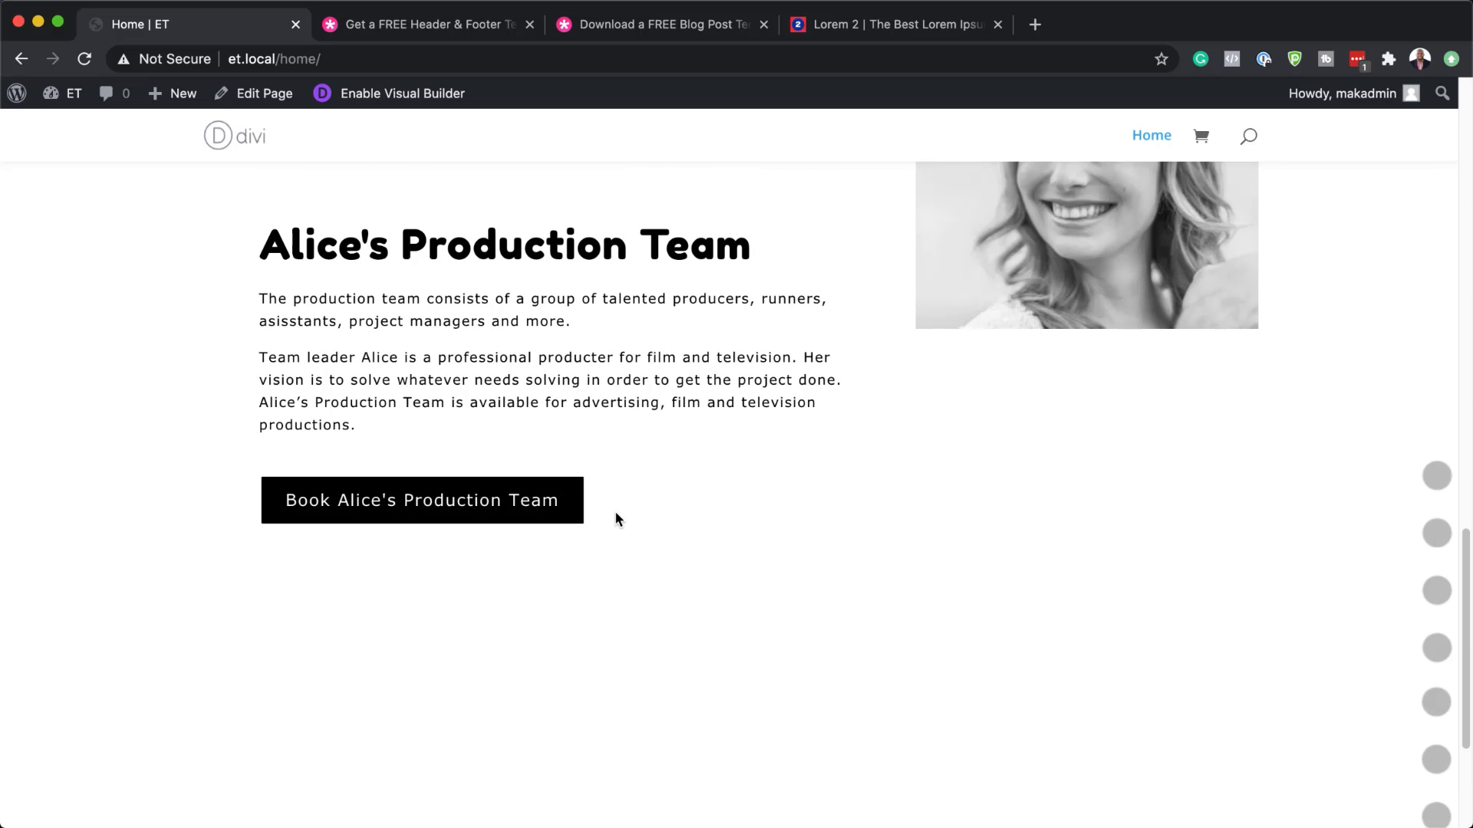
pyautogui.scroll(-5, 615, 519)
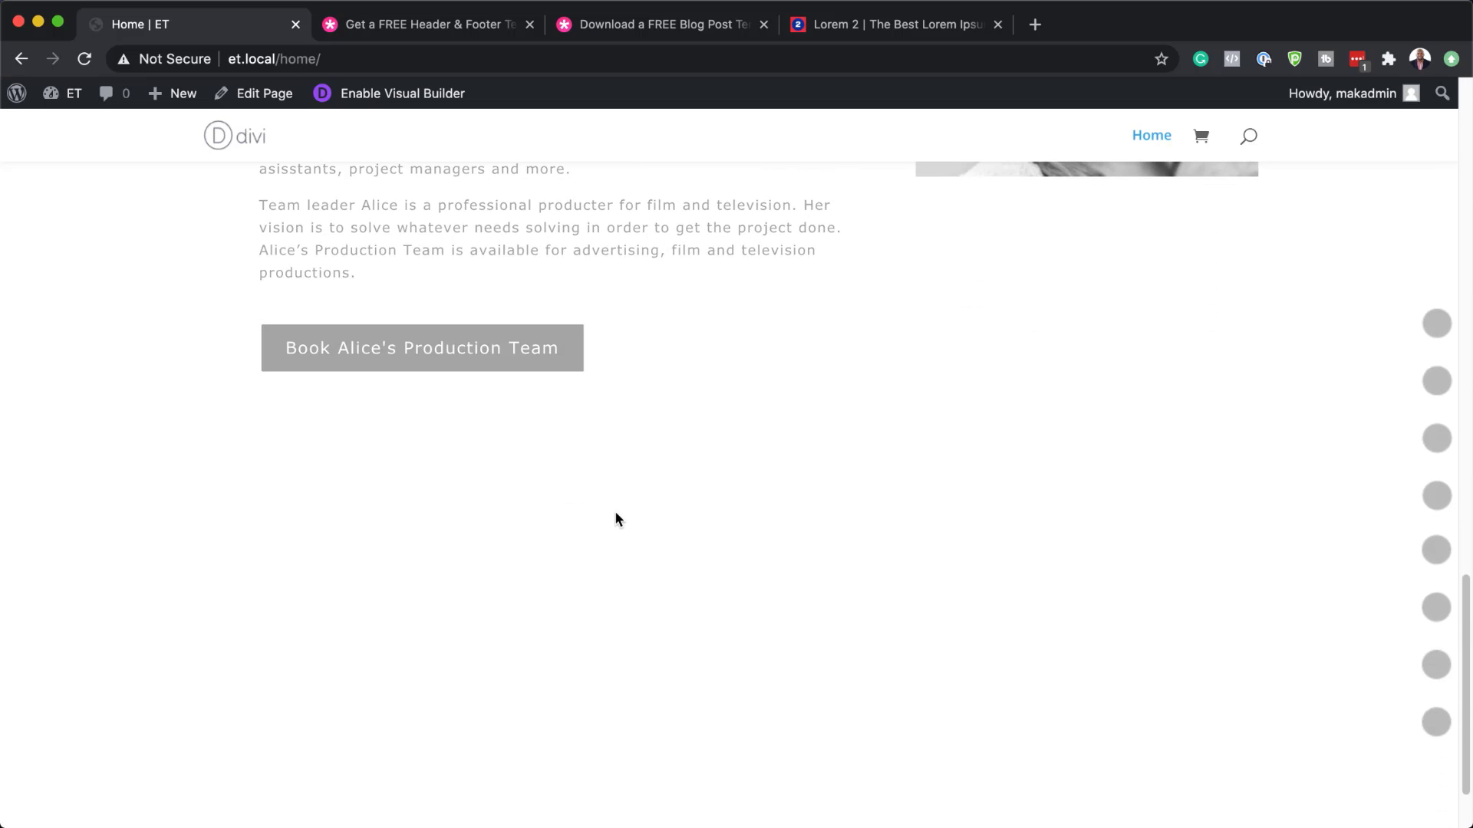
pyautogui.scroll(-2, 615, 519)
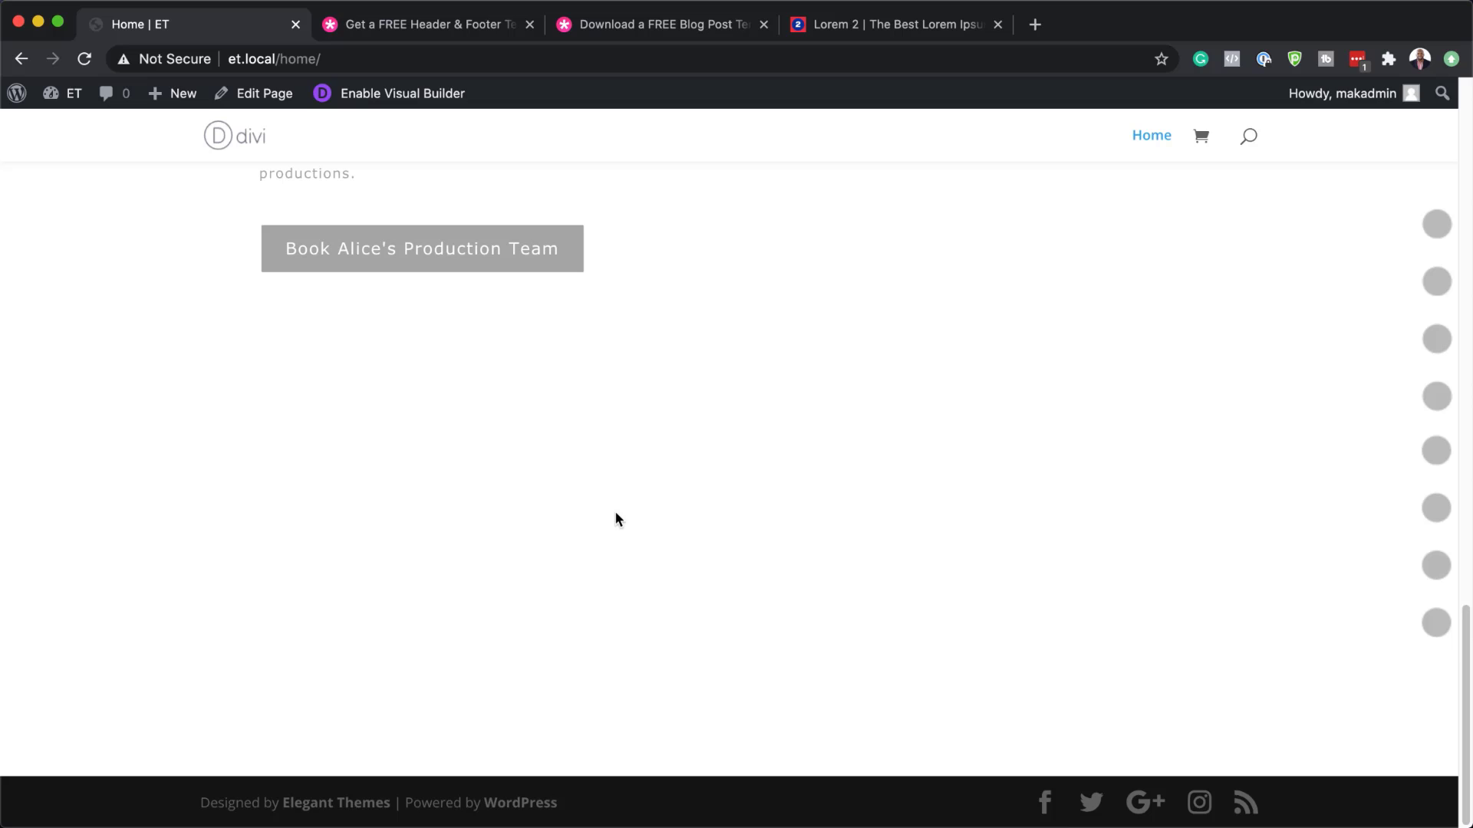